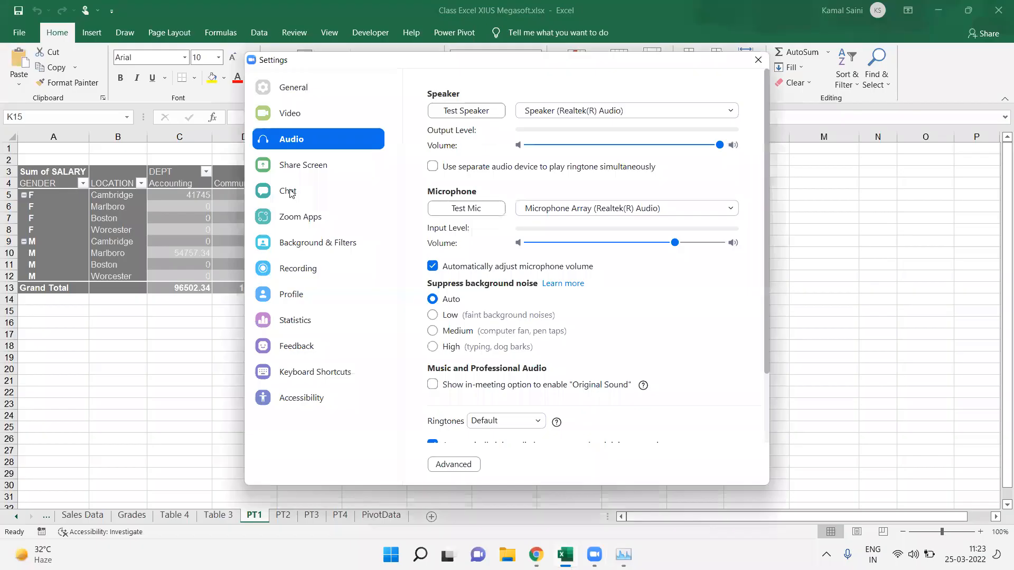
Step: Inspect the salary values in the pivot table by department and location
click(758, 60)
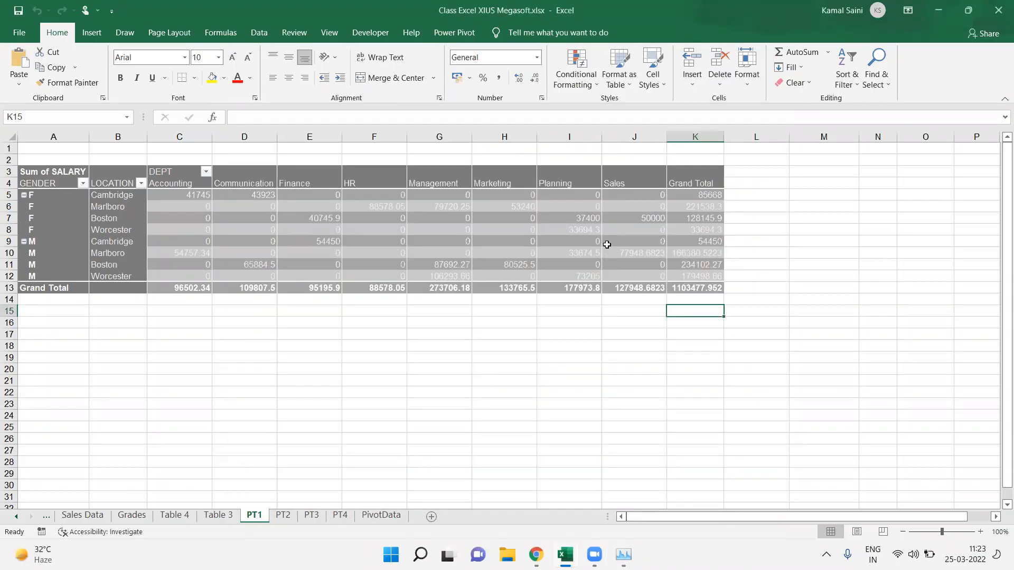
click(606, 244)
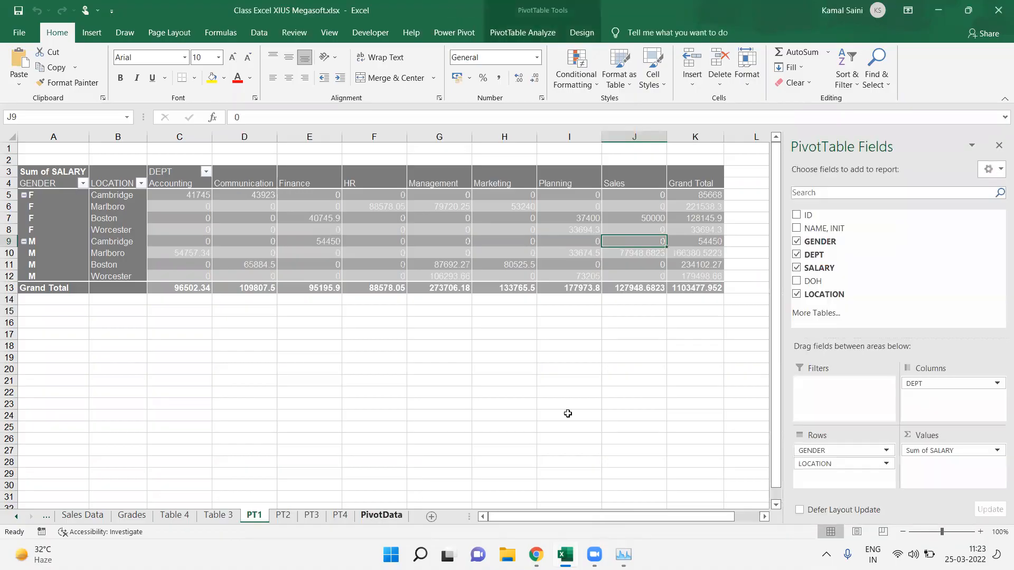
click(578, 252)
click(592, 345)
click(595, 253)
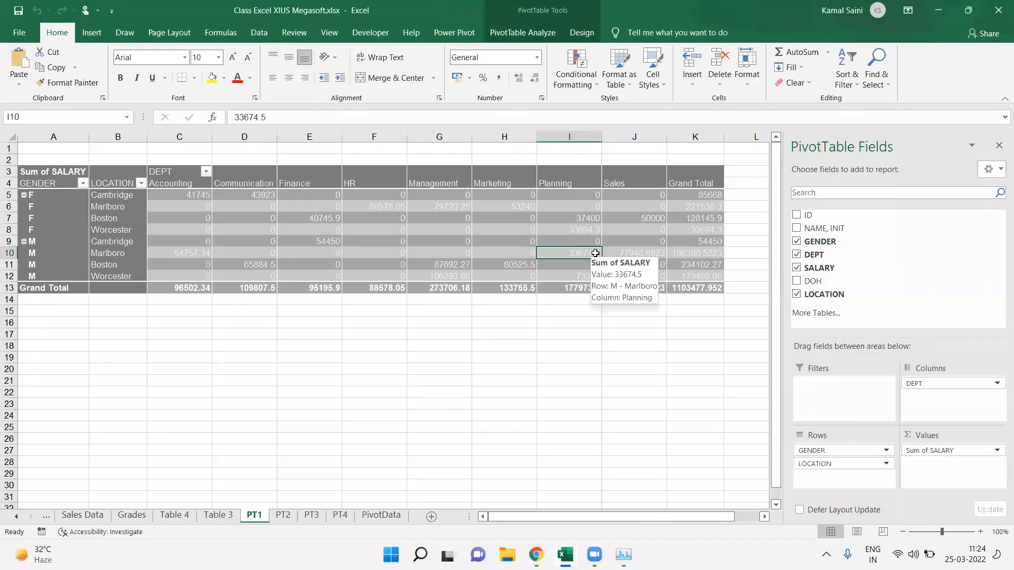
click(626, 324)
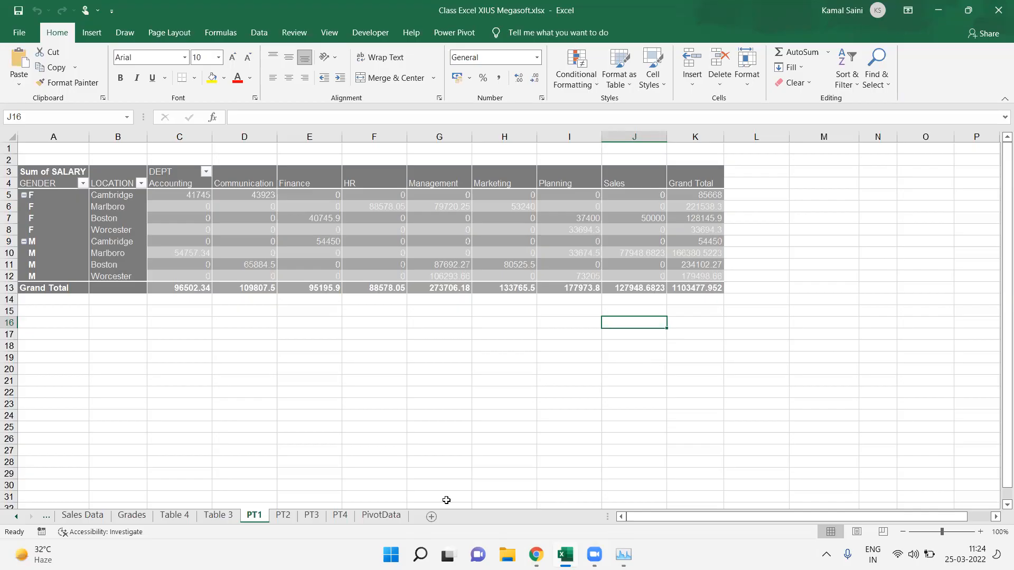
Step: Insert a new blank worksheet and widen column A
click(395, 515)
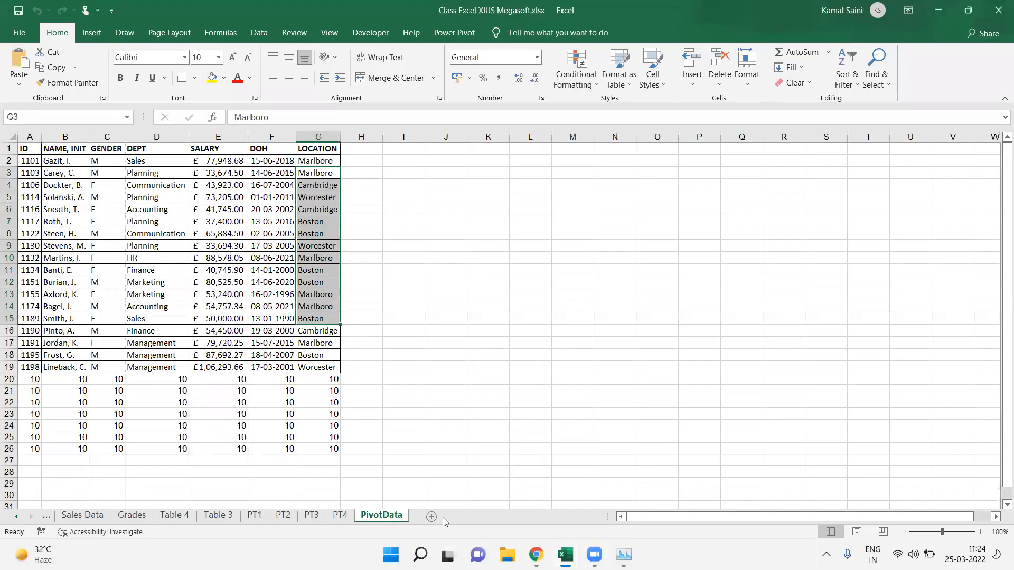
click(467, 516)
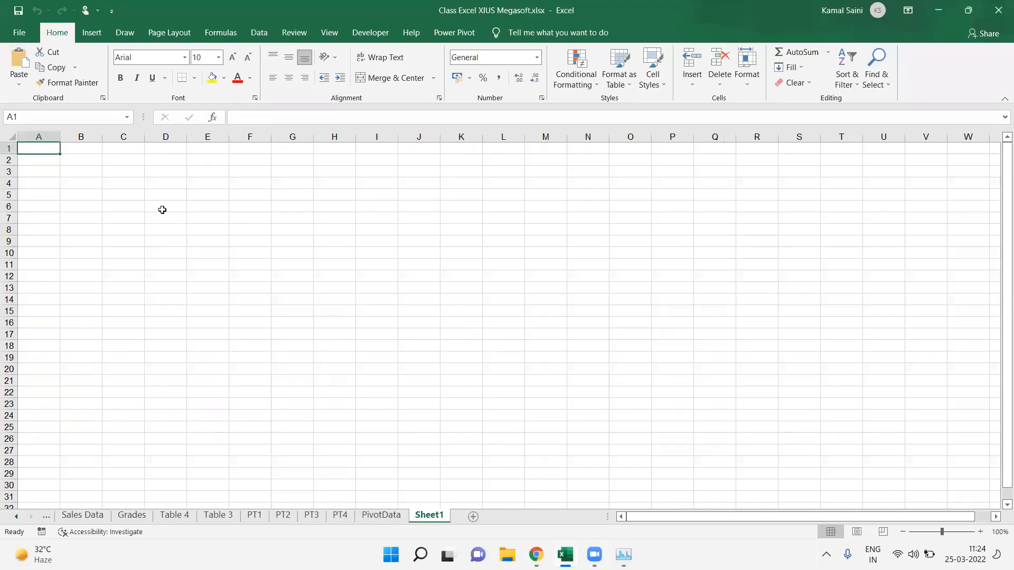
click(62, 158)
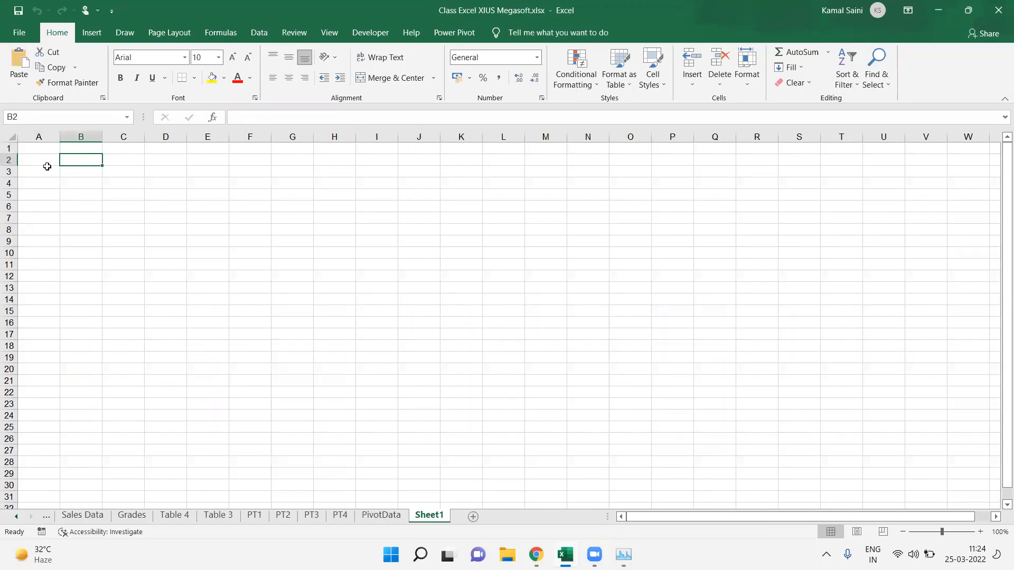
click(47, 168)
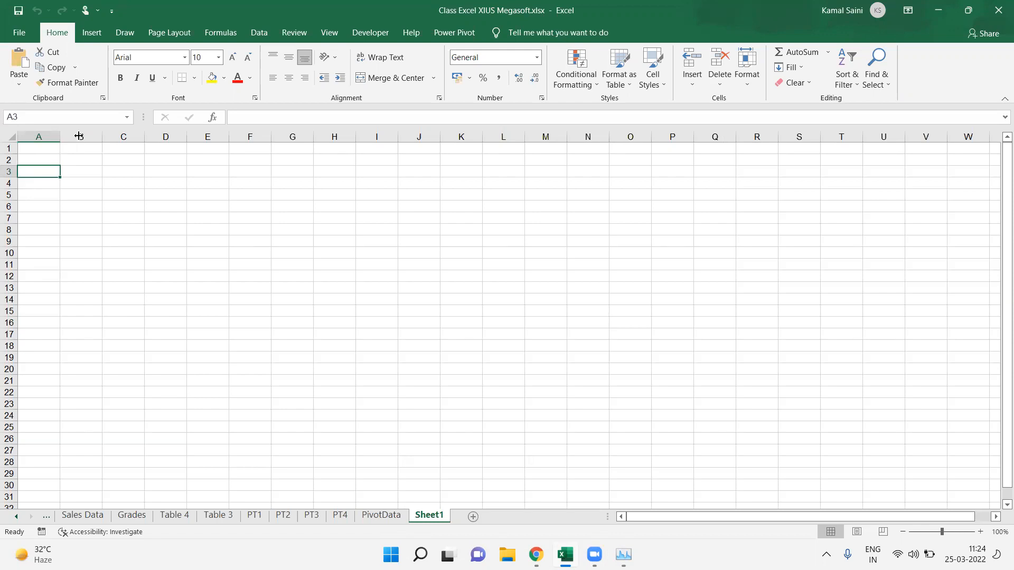
drag(79, 136, 78, 137)
Step: Enter the heading Financial Fx in cell A1
key(Up)
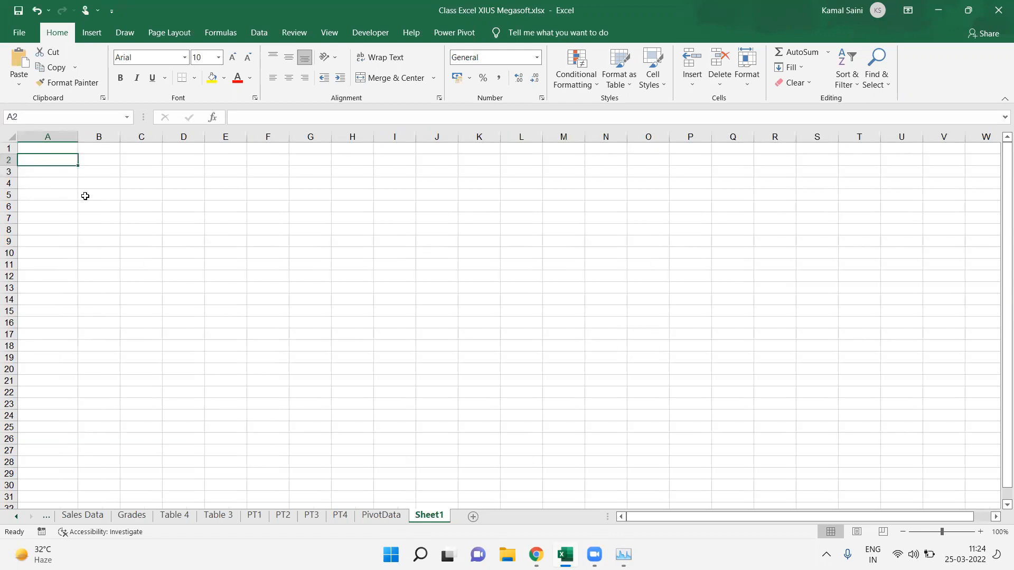
key(Up)
text(Finan)
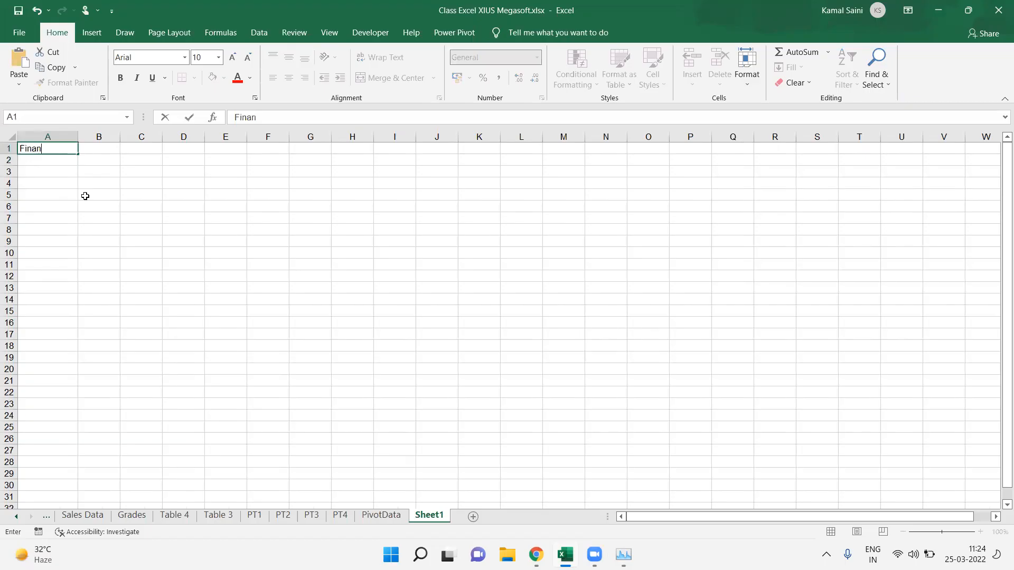
text(cial F x)
key(Return)
key(Return)
key(Return)
key(Return)
key(Return)
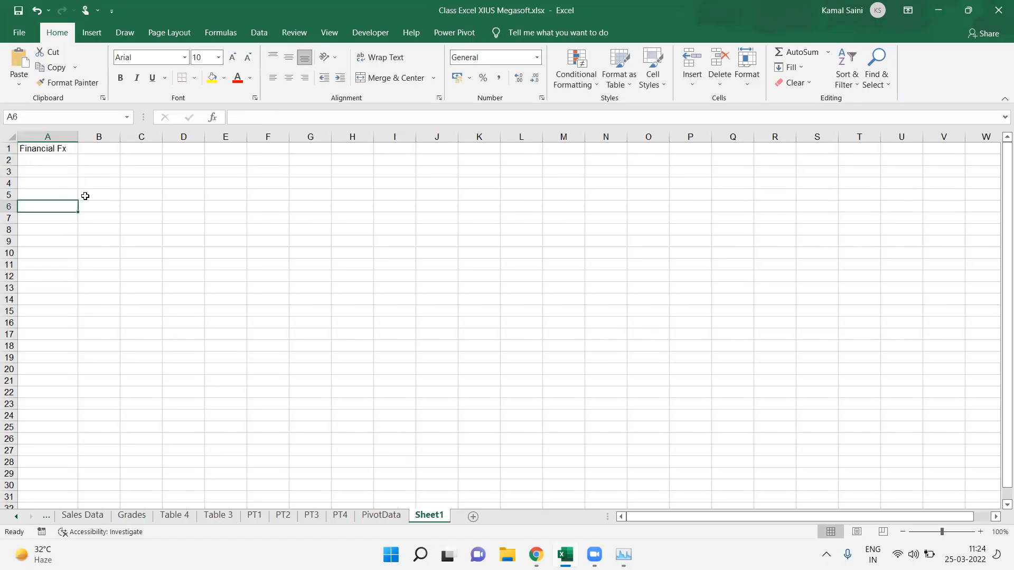
Step: Enter the label Loan Amt in A5 with a loan amount of 10000 in B5
key(Up)
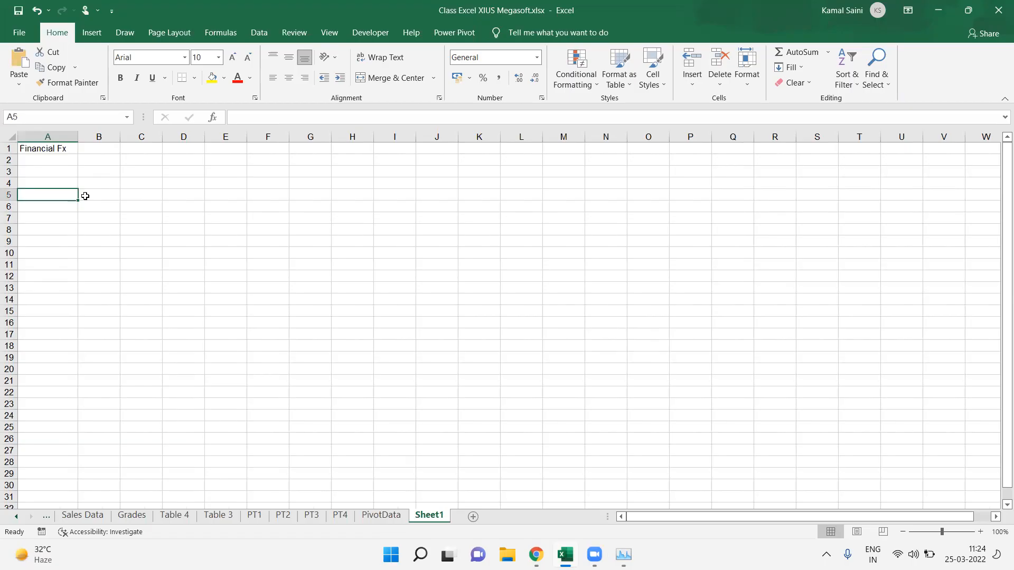
text(Loan )
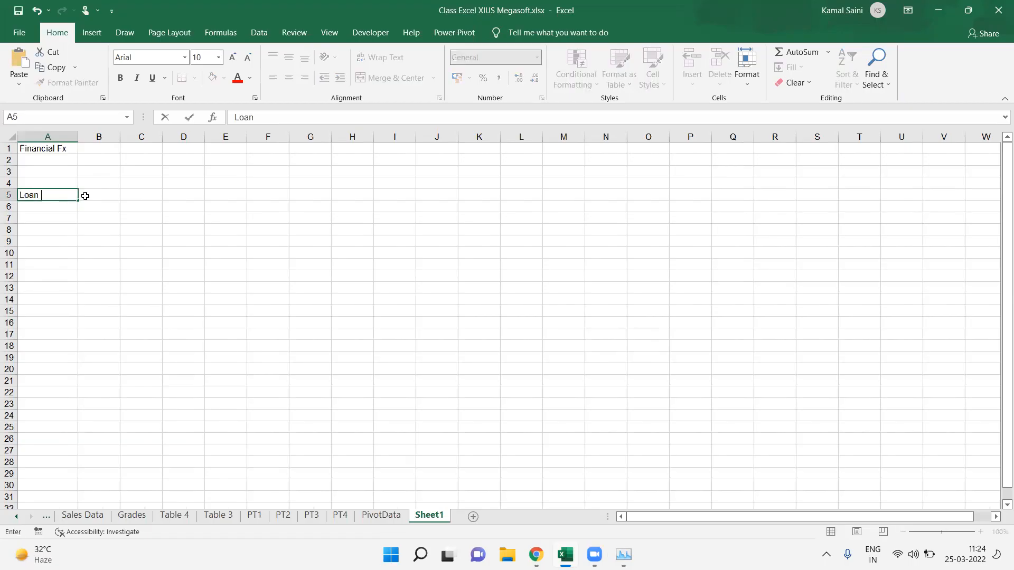
text(AMt)
click(85, 194)
text(10000)
key(Return)
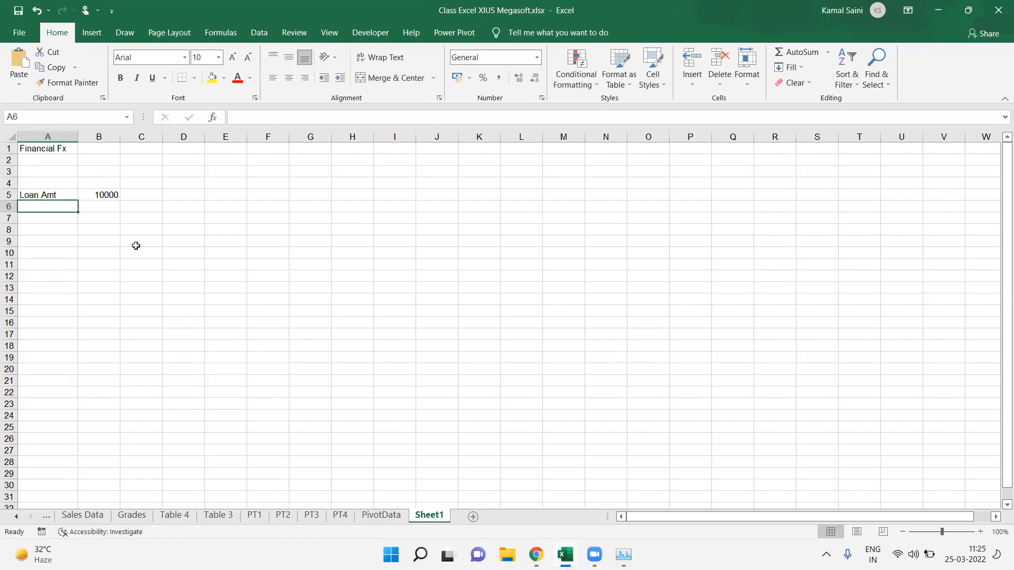
Step: Add a Rate of 10% in row 6 and Duration Yrs of 1 in row 7
text(Rate)
key(Tab)
text(10%)
key(Return)
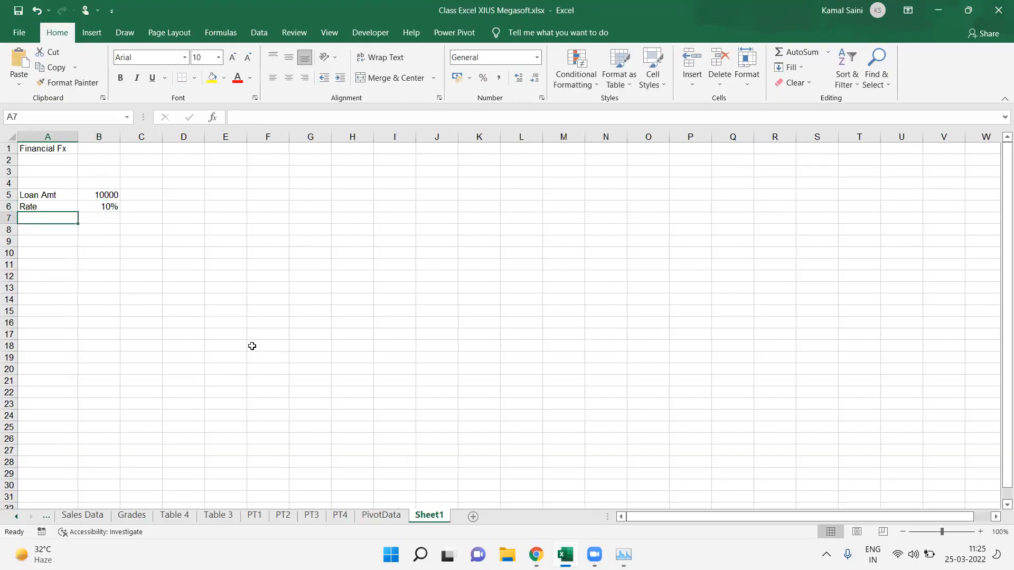
text(Duration )
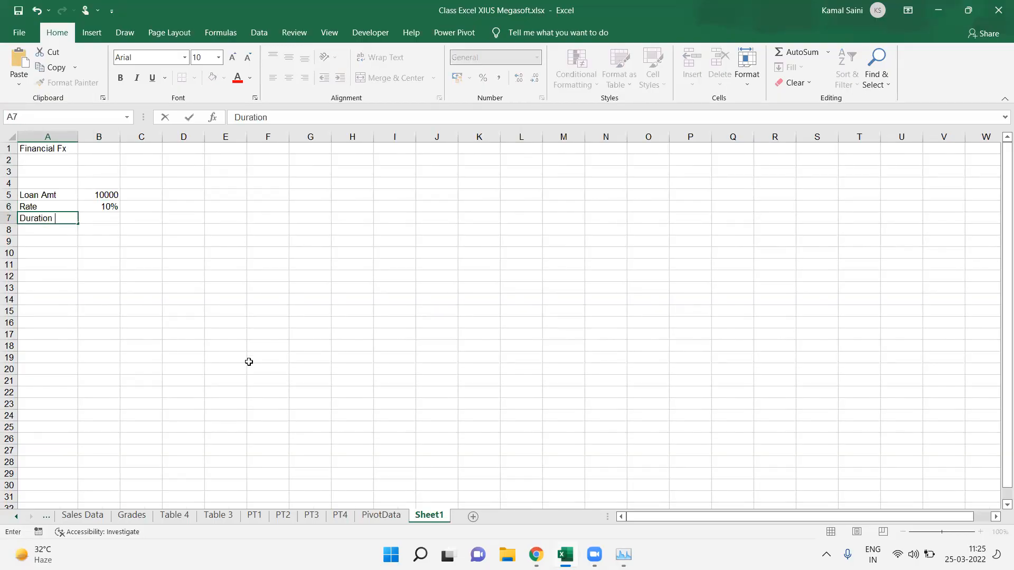
text(YRs)
key(Tab)
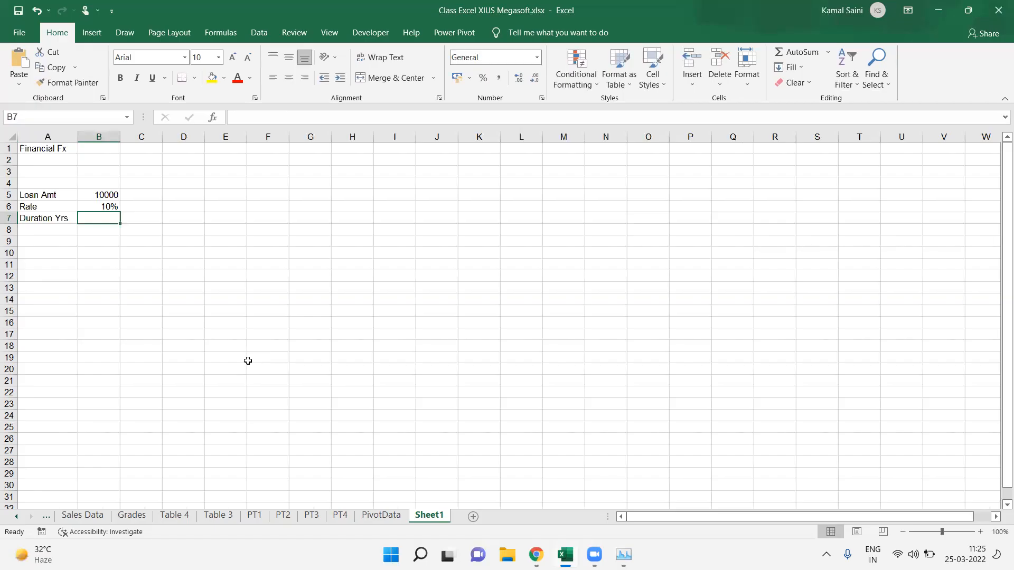
text(1)
key(Return)
Step: Add Duration Mnth in row 8, calculated in B8 as =B7*12
text(Duration Mn)
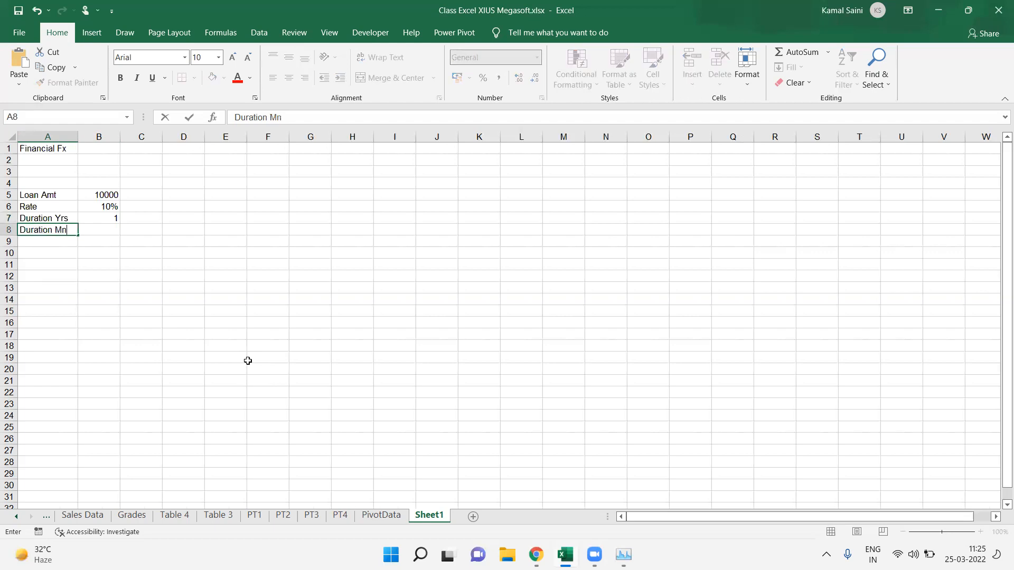
text(t)
text(h)
key(Tab)
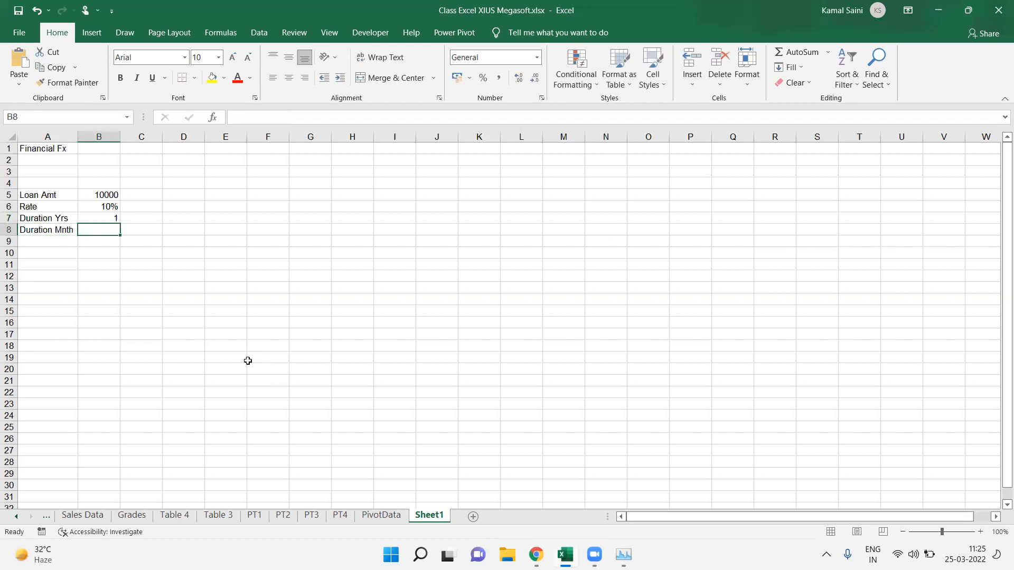
text(=)
key(Up)
text(*)
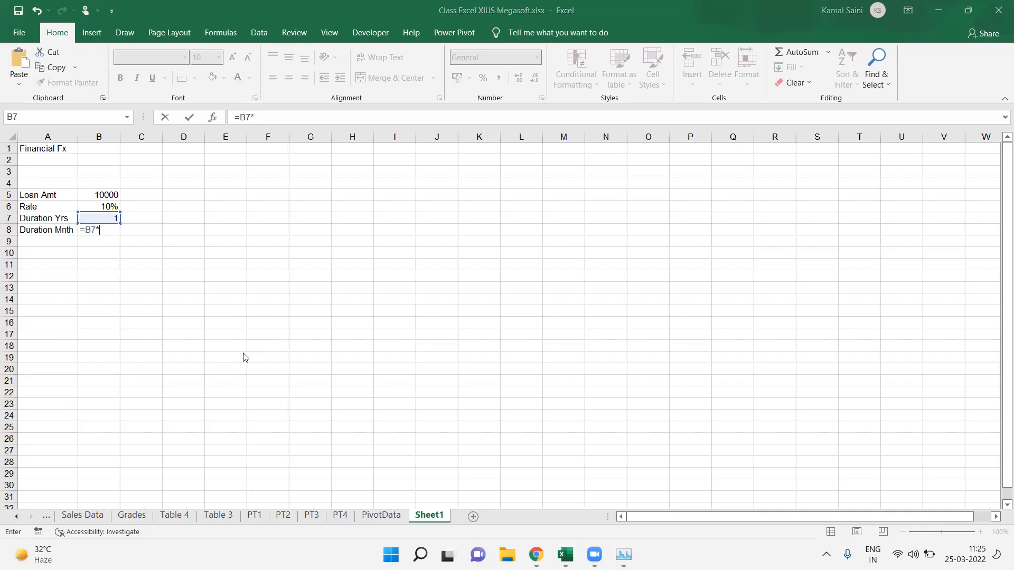
click(111, 231)
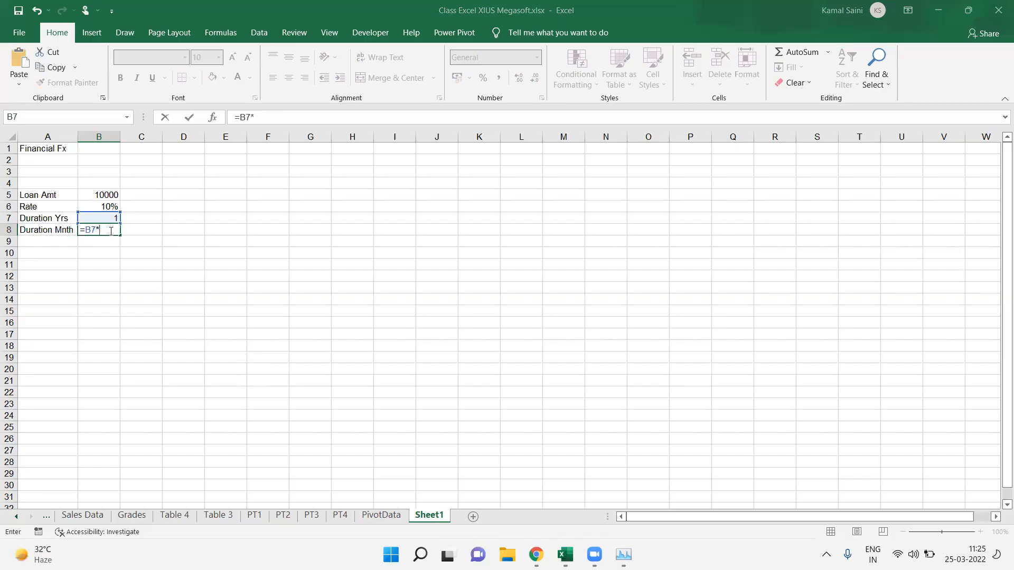
text(12)
key(Return)
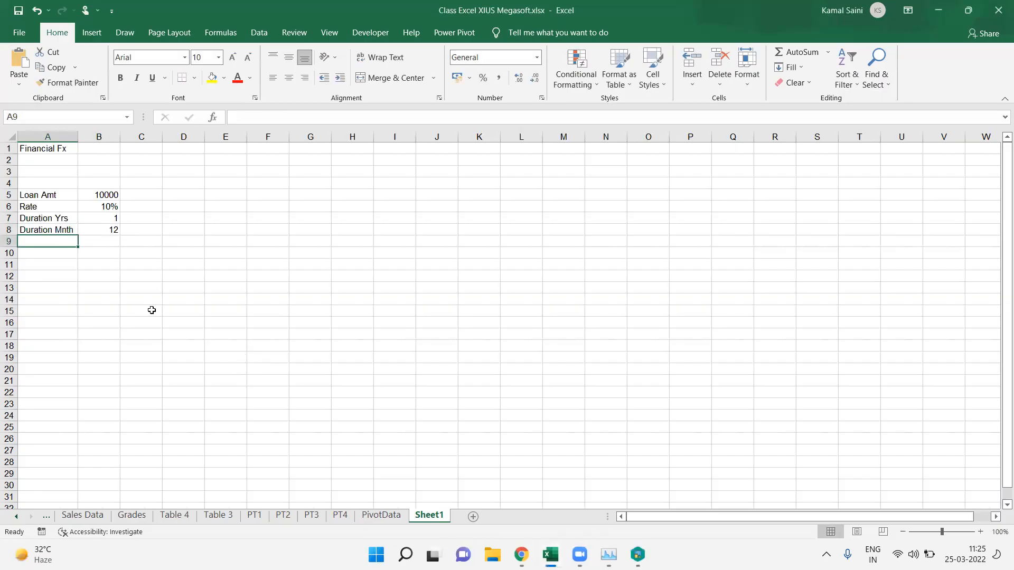
key(Return)
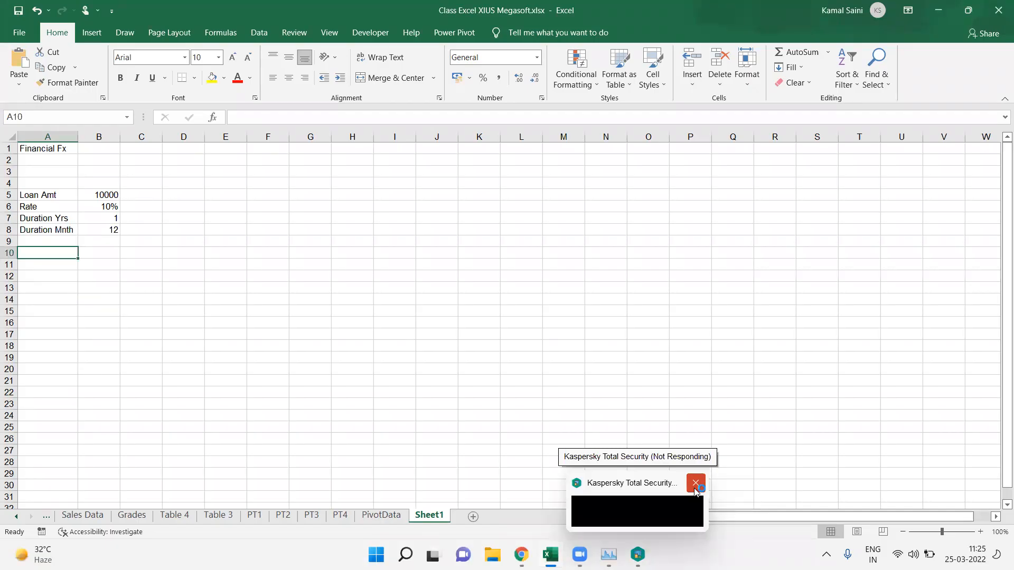
Step: Dismiss the pop-up notification and label cell A10 as EMI
click(695, 483)
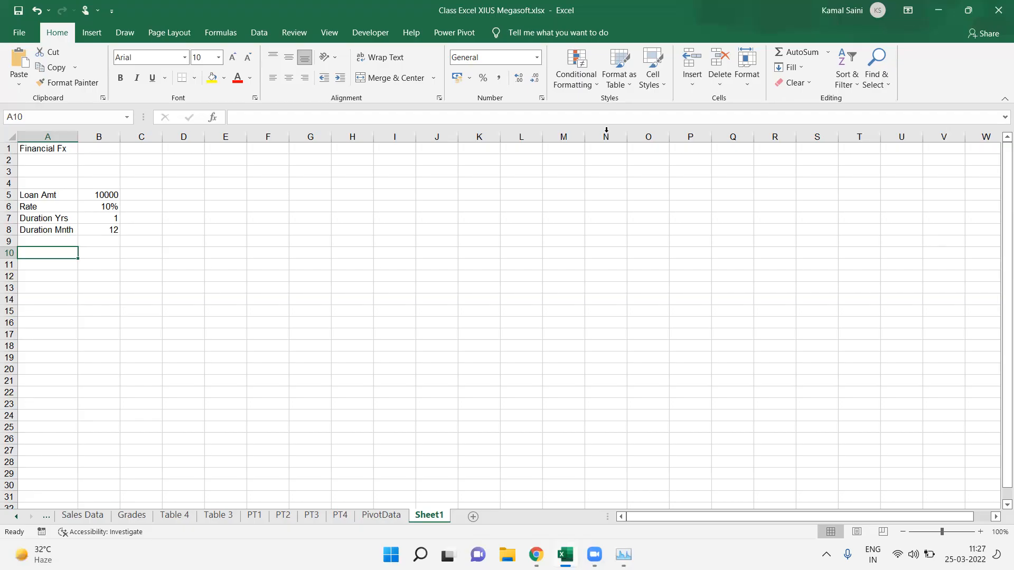
click(511, 164)
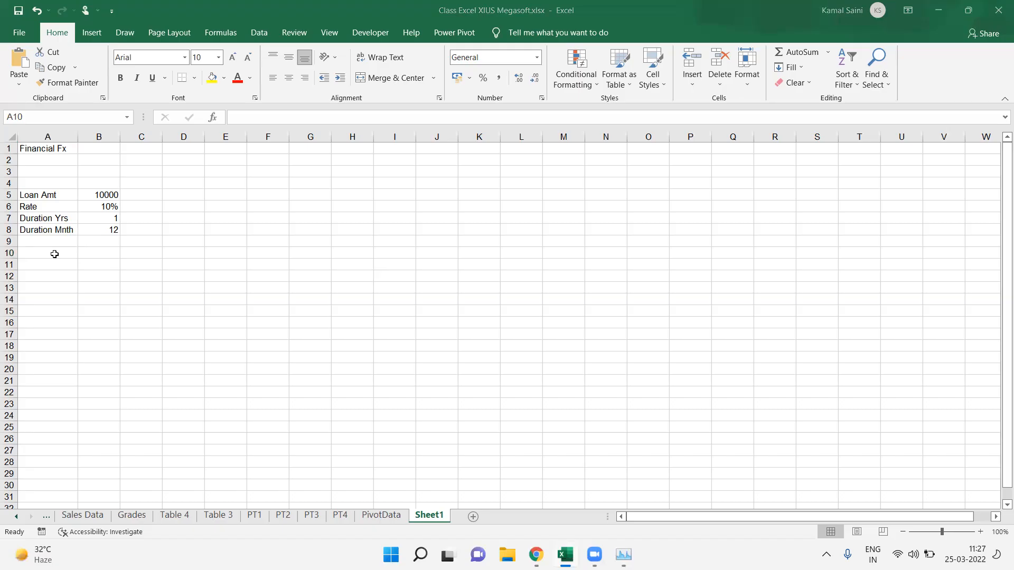
text(EMI)
click(106, 254)
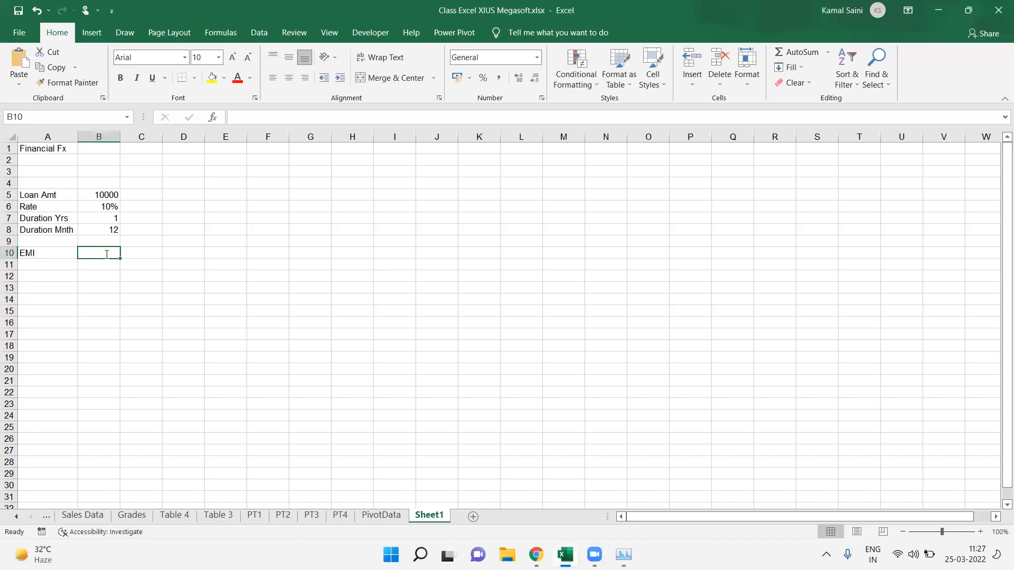
Step: Calculate the EMI in B10 with the formula =PMT(B6/12,B8,B5)
text(=pmt)
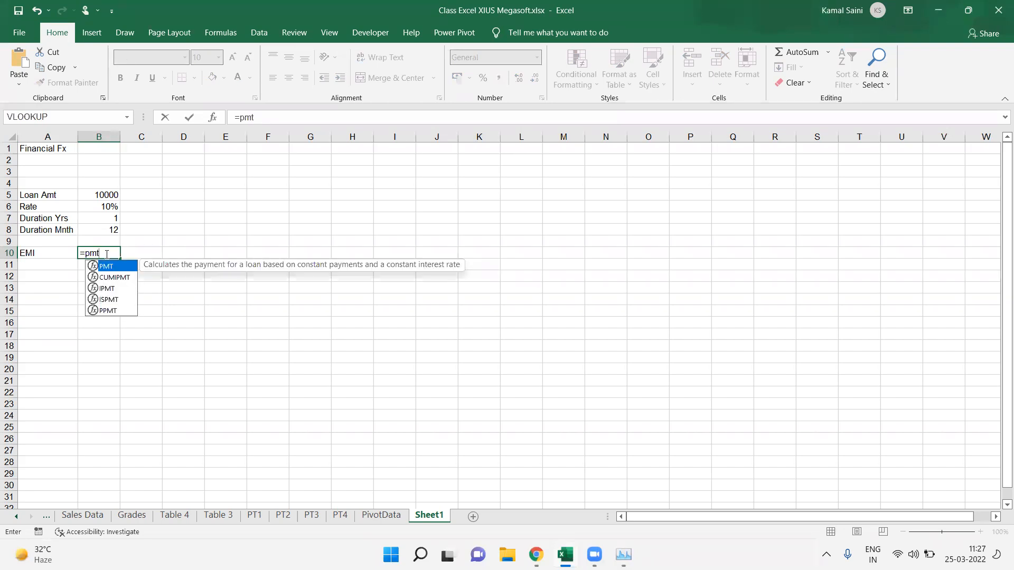
text(()
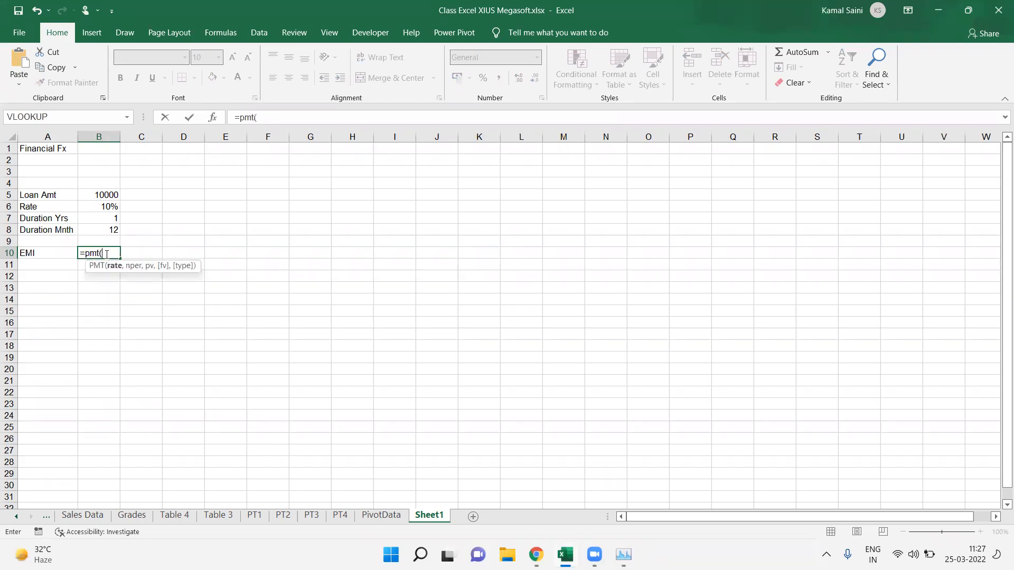
click(100, 205)
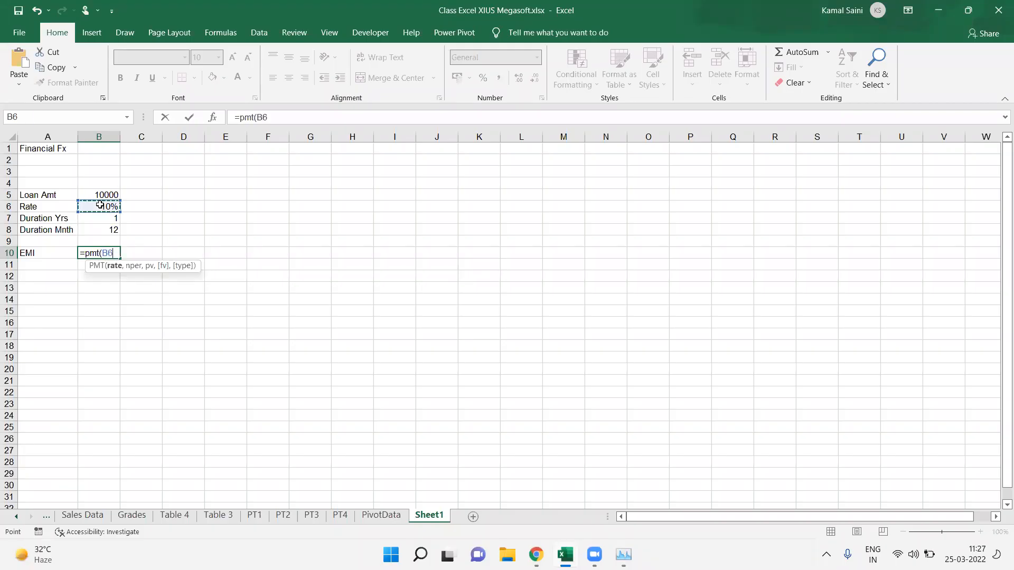
text(/12)
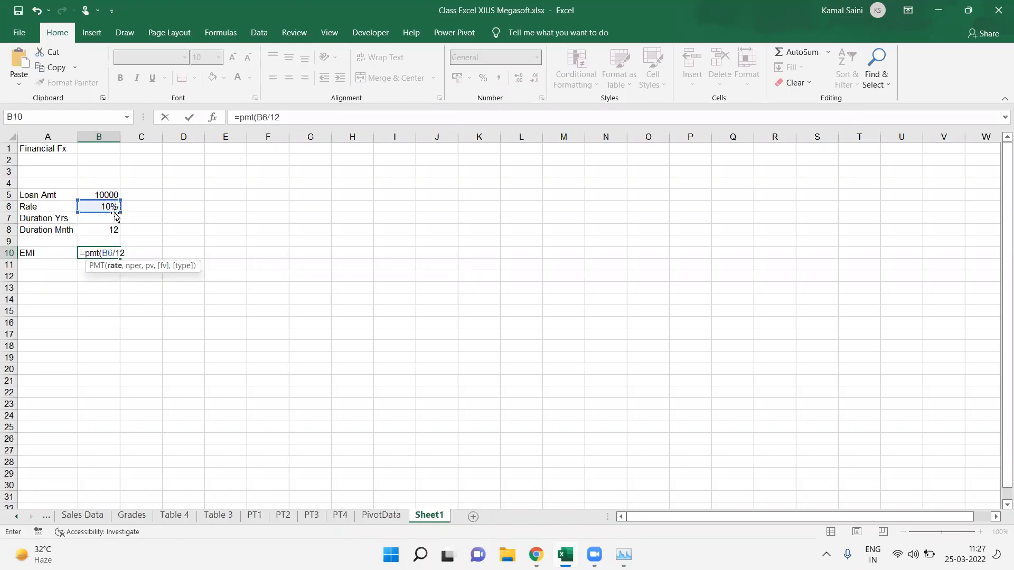
text(,)
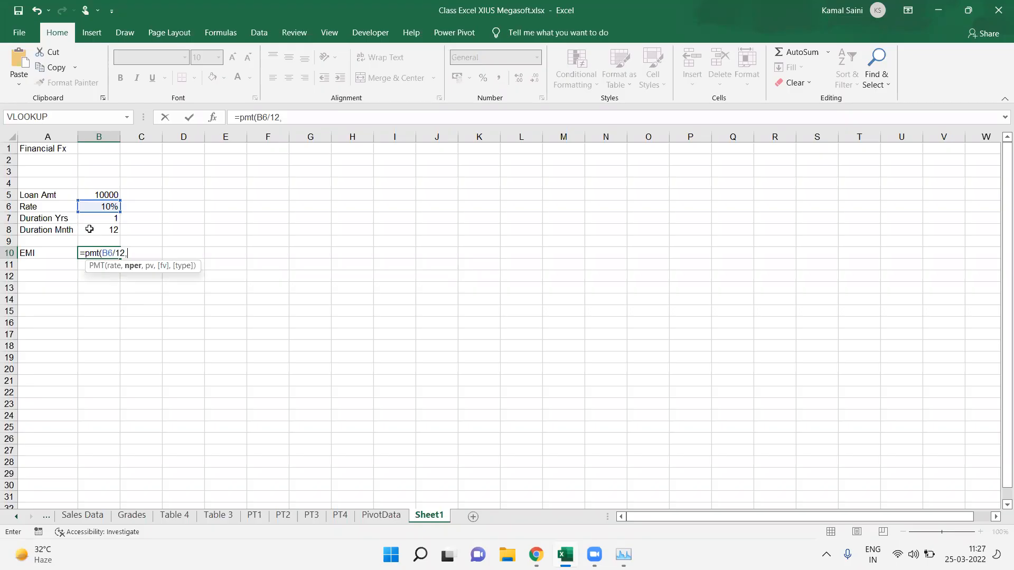
click(89, 229)
text(,)
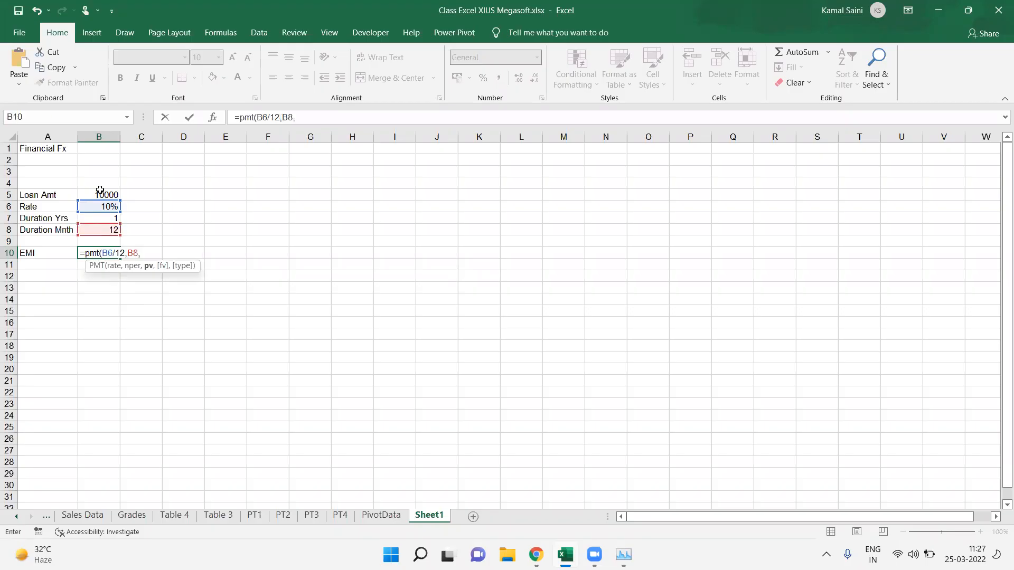
click(100, 192)
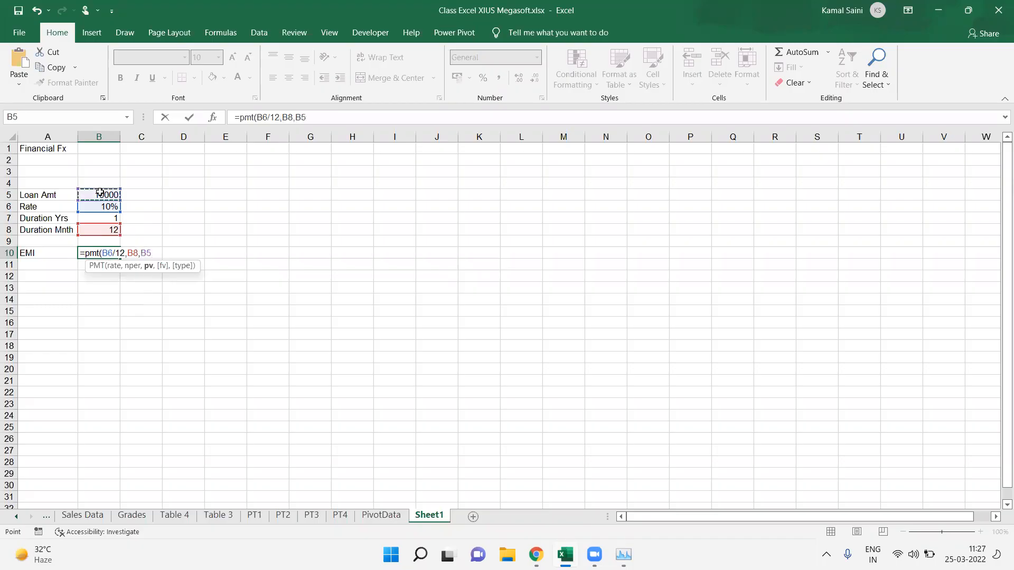
text())
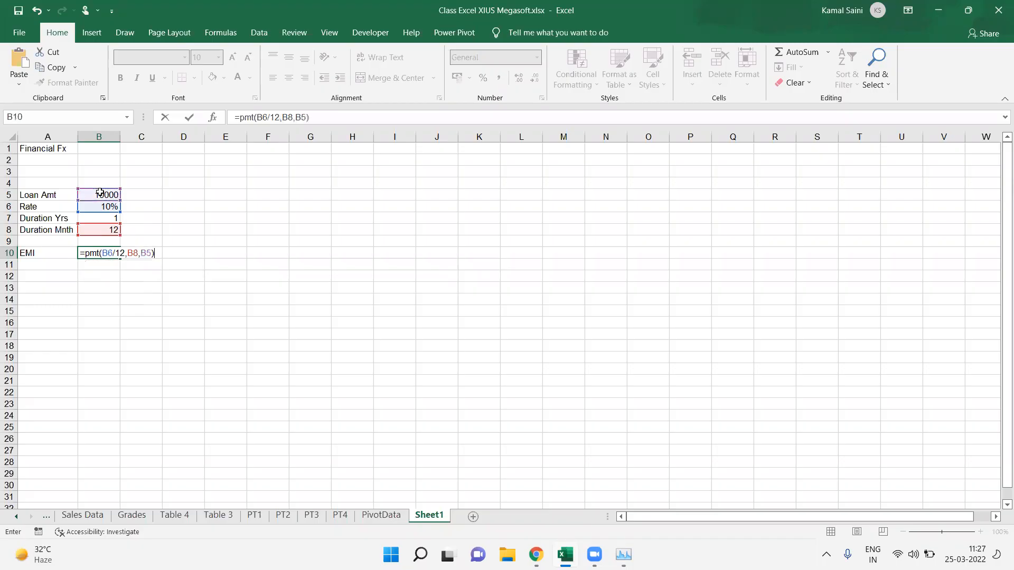
key(Return)
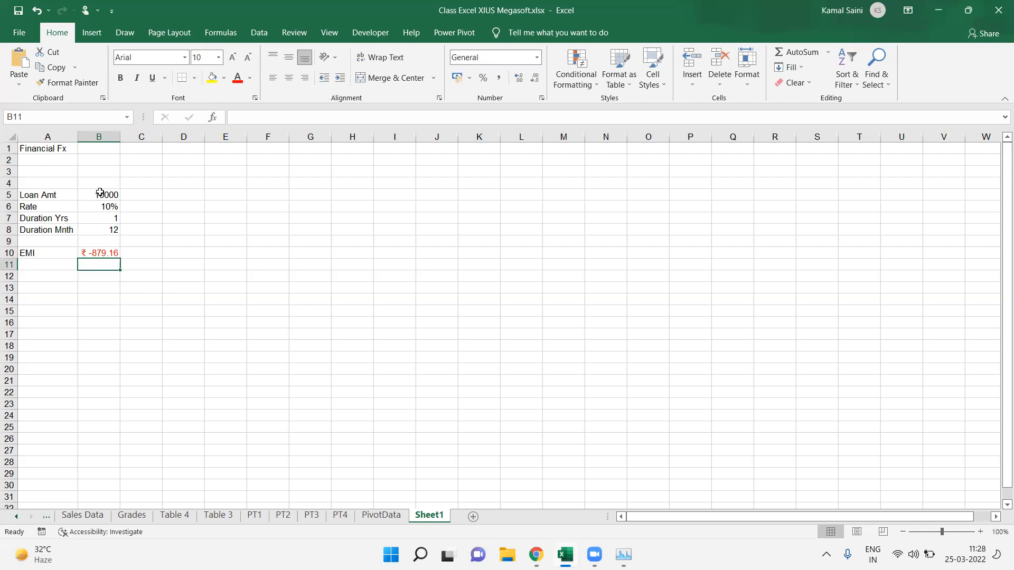
Step: Make the Financial Fx title in A1 bold
click(101, 251)
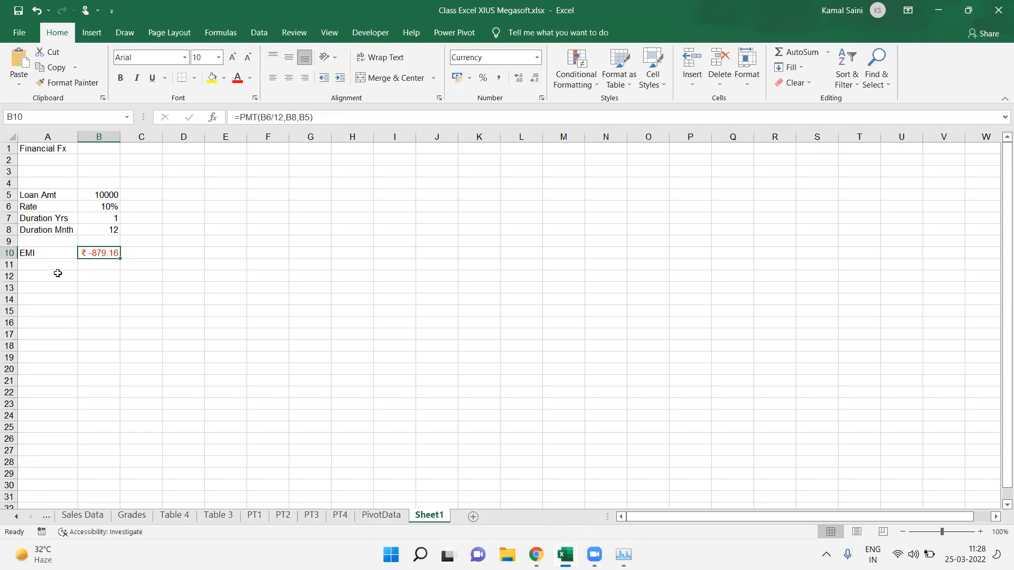
click(56, 273)
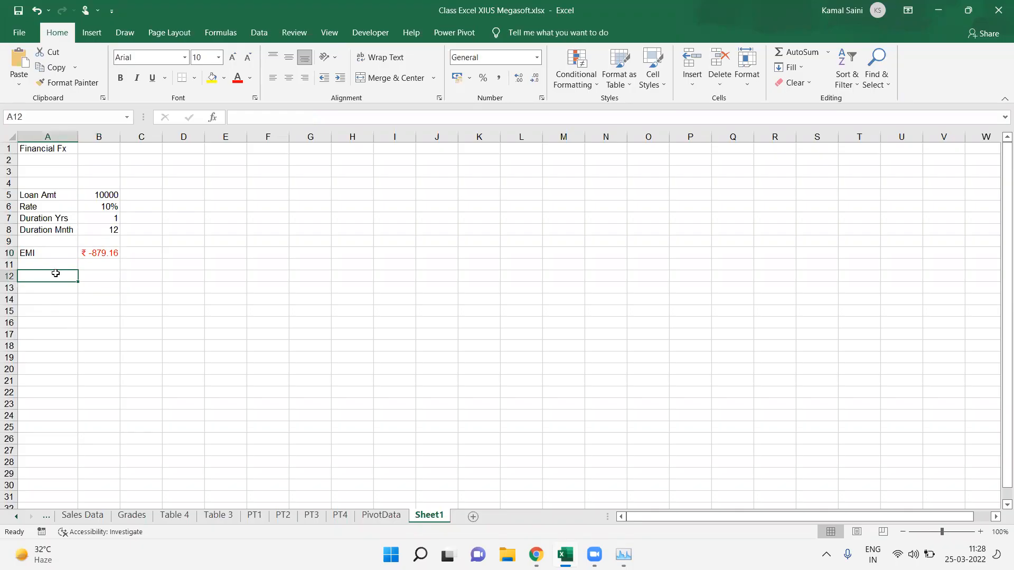
click(61, 160)
click(60, 150)
key(ctrl+b)
Step: Calculate the total repayment in B11 as the EMI multiplied by the months, =B10*B8
key(Down)
key(Down)
key(Down)
key(Down)
key(Down)
key(Down)
key(Down)
key(Down)
key(Down)
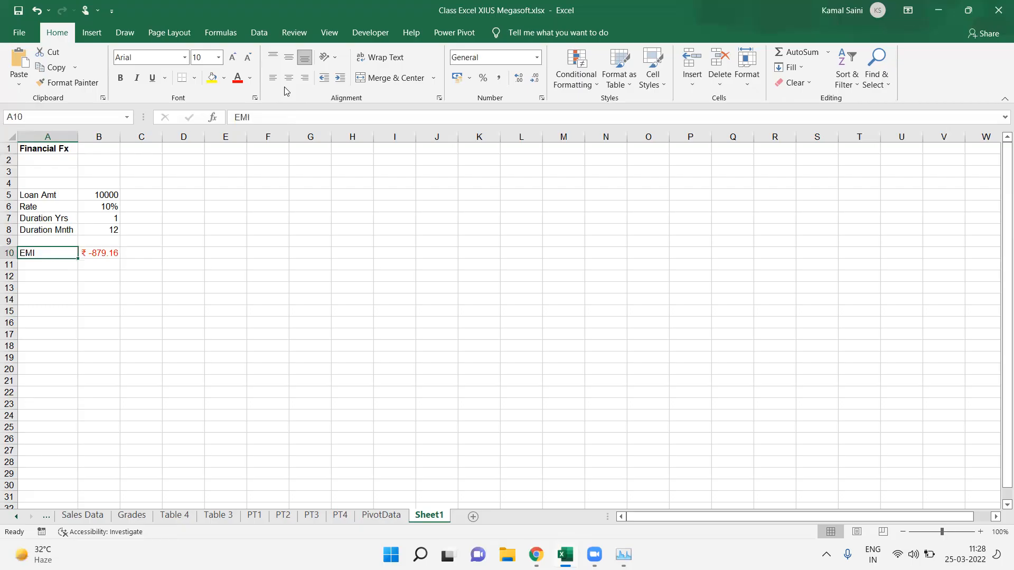
double_click(101, 266)
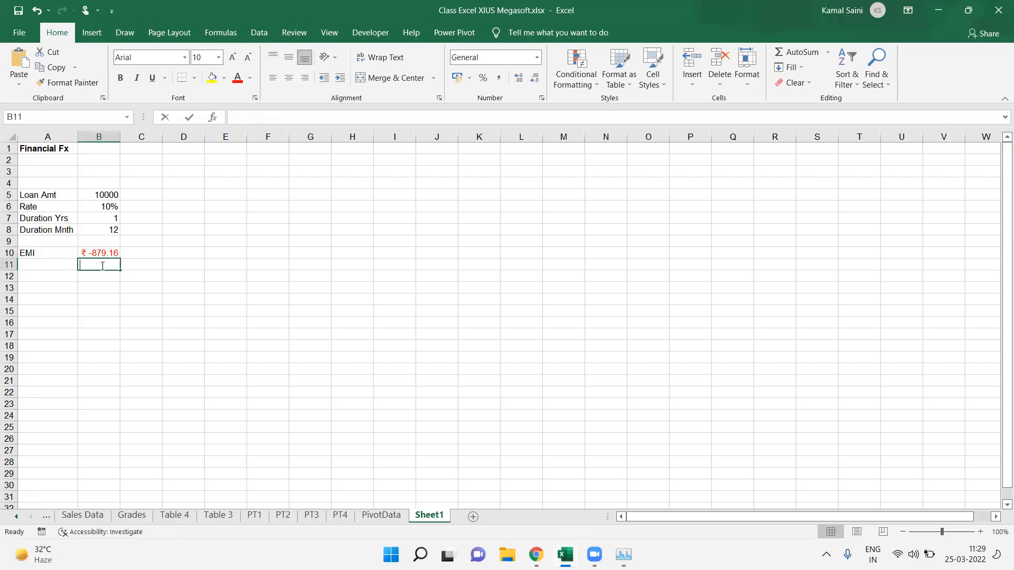
text(=)
key(Up)
text(*)
key(Up)
key(Up)
key(Up)
key(Return)
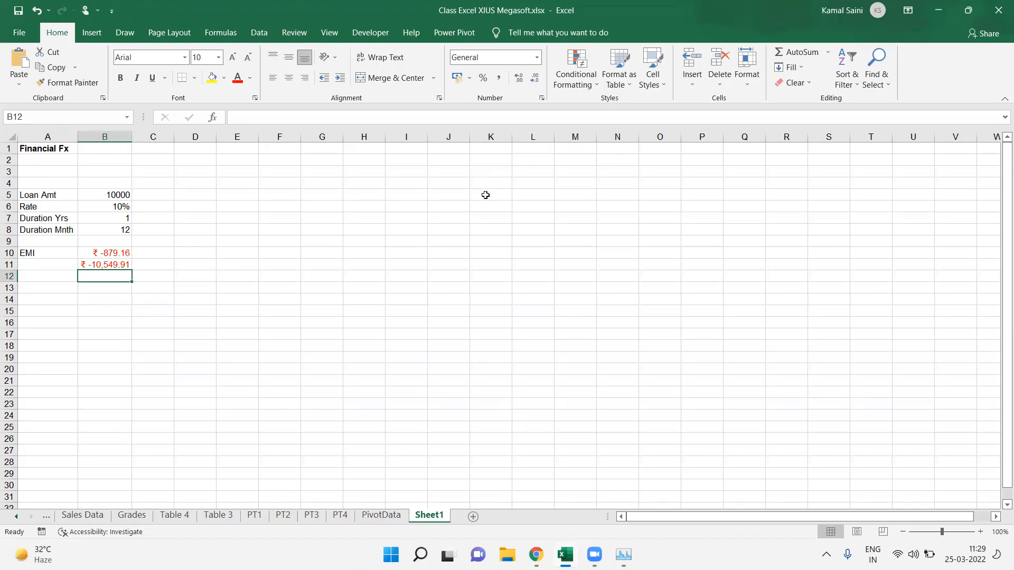
Step: Enter a Month header in K5 with the numbers 1, 2 and 3 below it
click(485, 196)
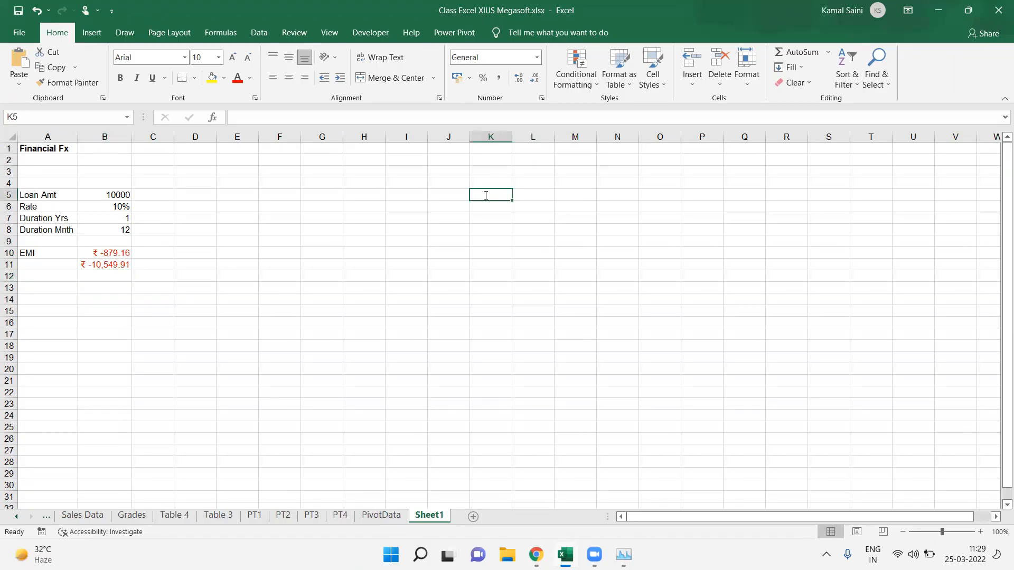
text(Month)
key(Return)
text(1)
key(Return)
text(2)
key(Return)
text(3)
key(Return)
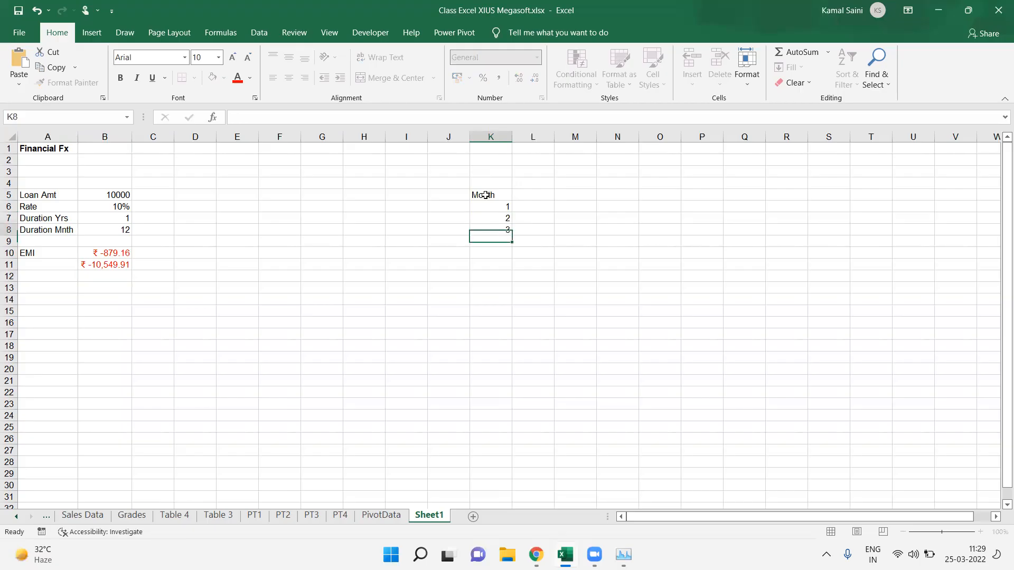
Step: Extend the month series down to 12 in K17
key(Up)
key(Up)
key(shift+Down)
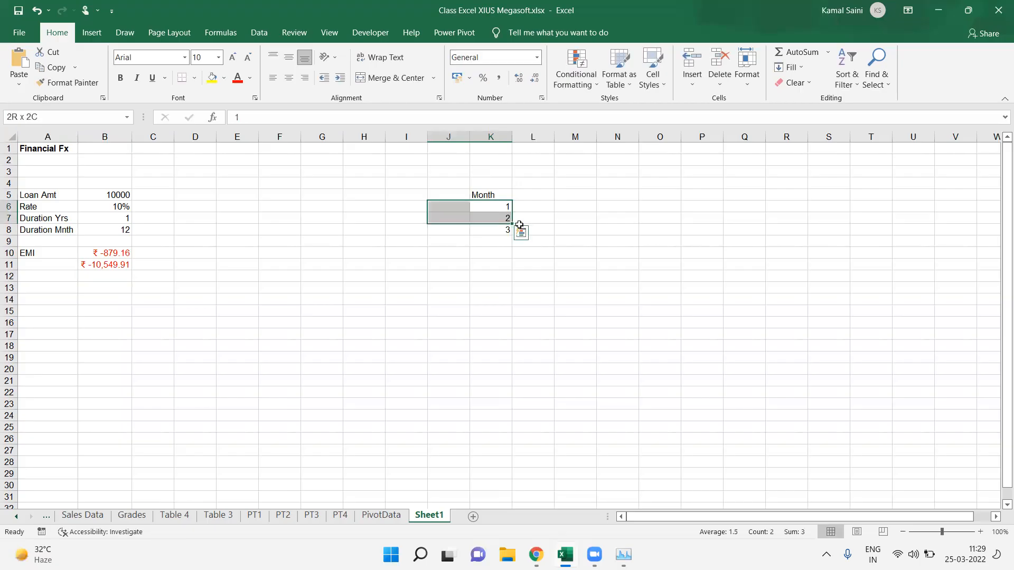
key(shift+Down)
drag(512, 235, 502, 346)
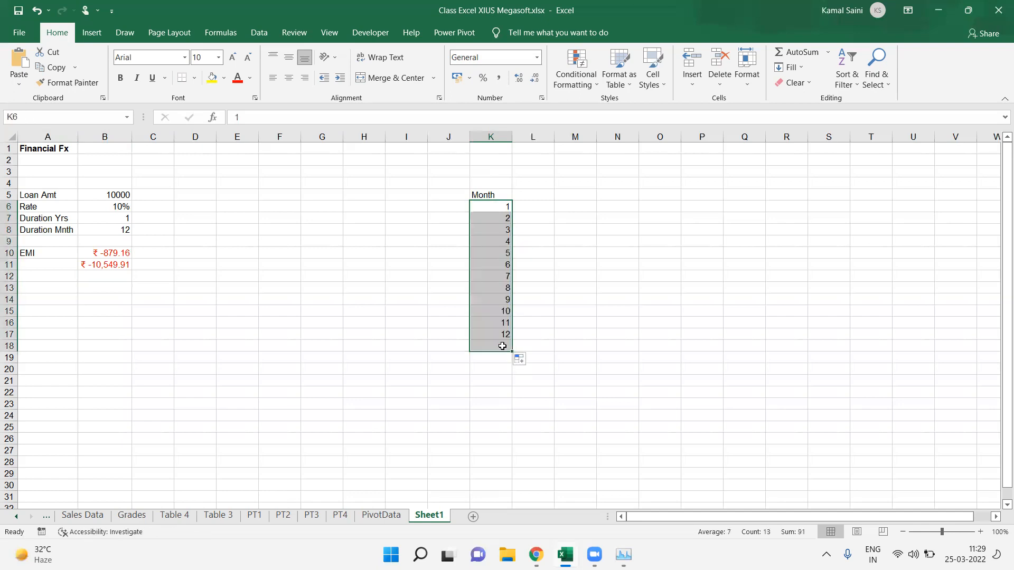
click(502, 346)
key(Delete)
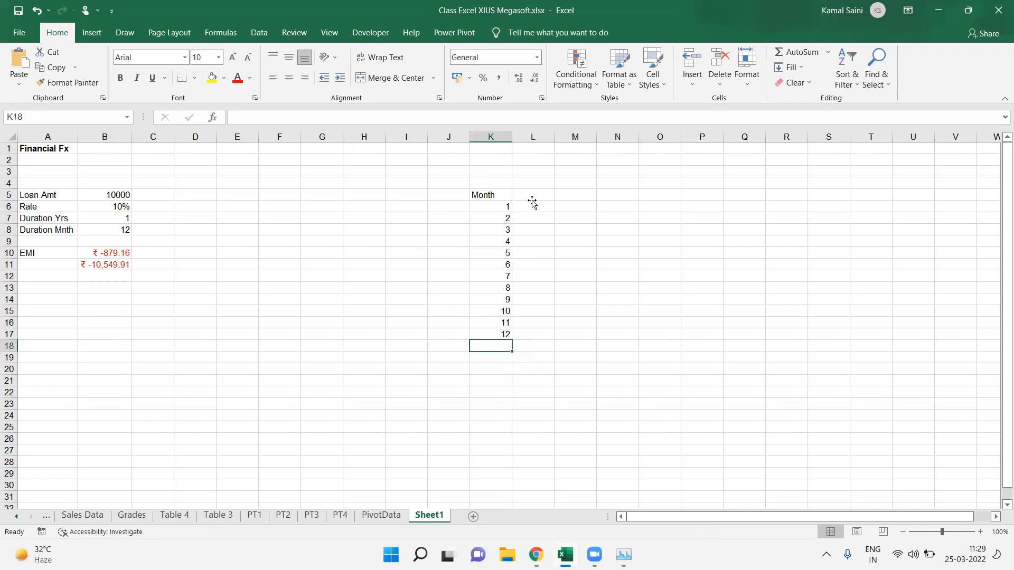
Step: Add the column headers Prin in L5 and Int in M5
click(532, 198)
text(P)
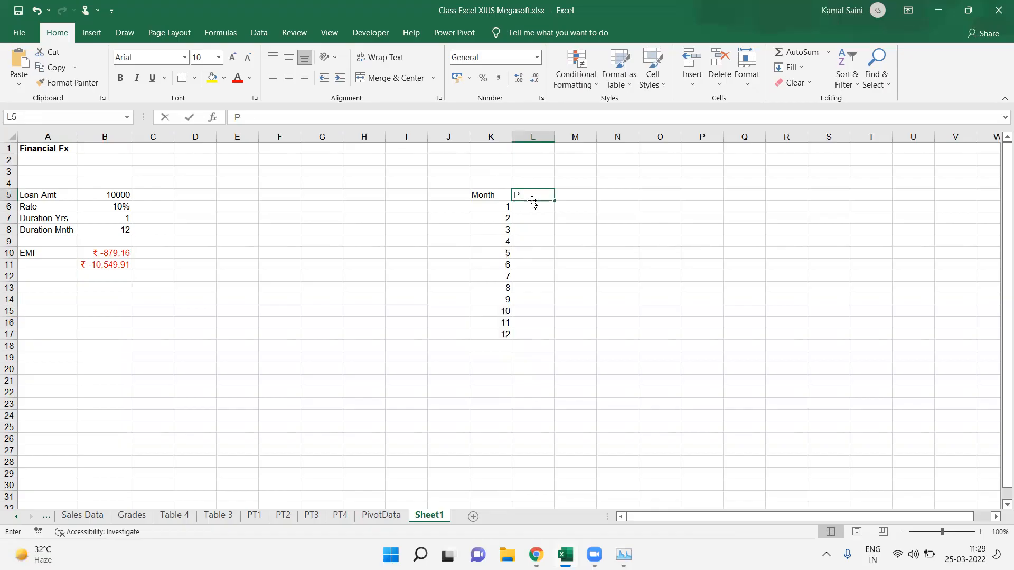
text(rint)
key(Tab)
text(Int)
key(Return)
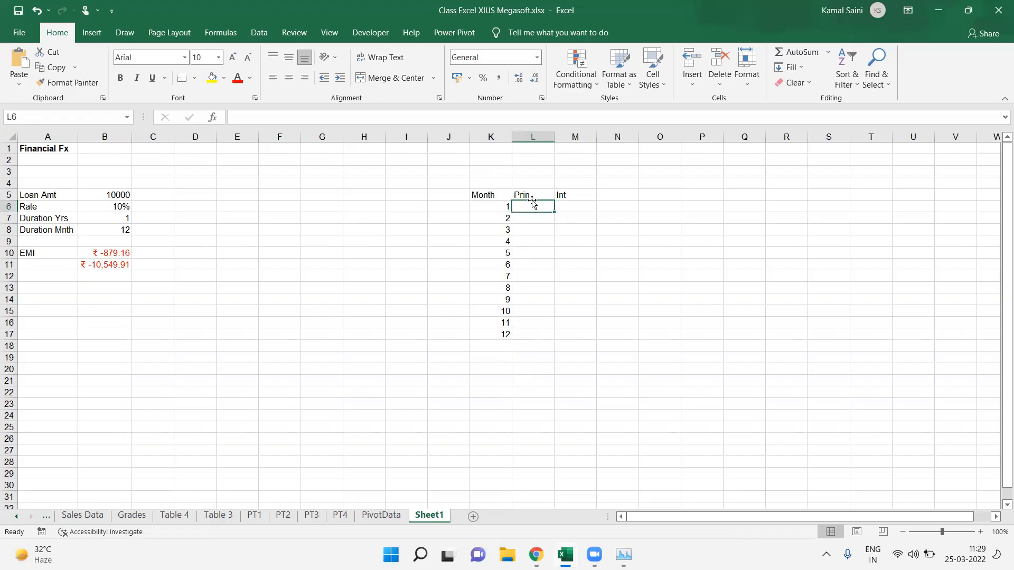
Step: Label cell L4 as PPMT
key(Up)
key(Up)
text(=)
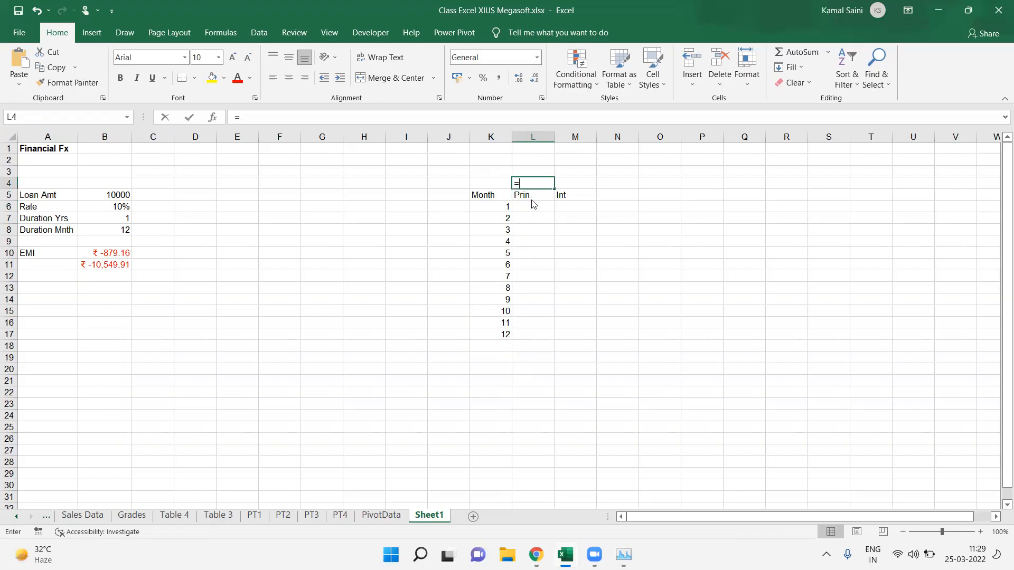
text(ppmt)
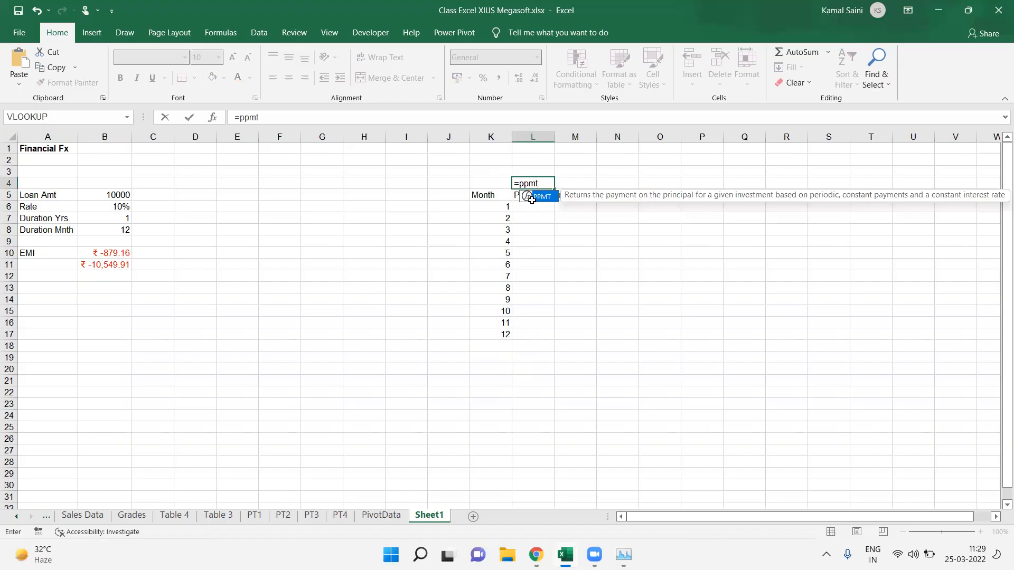
key(Escape)
text(PPMT)
key(ctrl+Return)
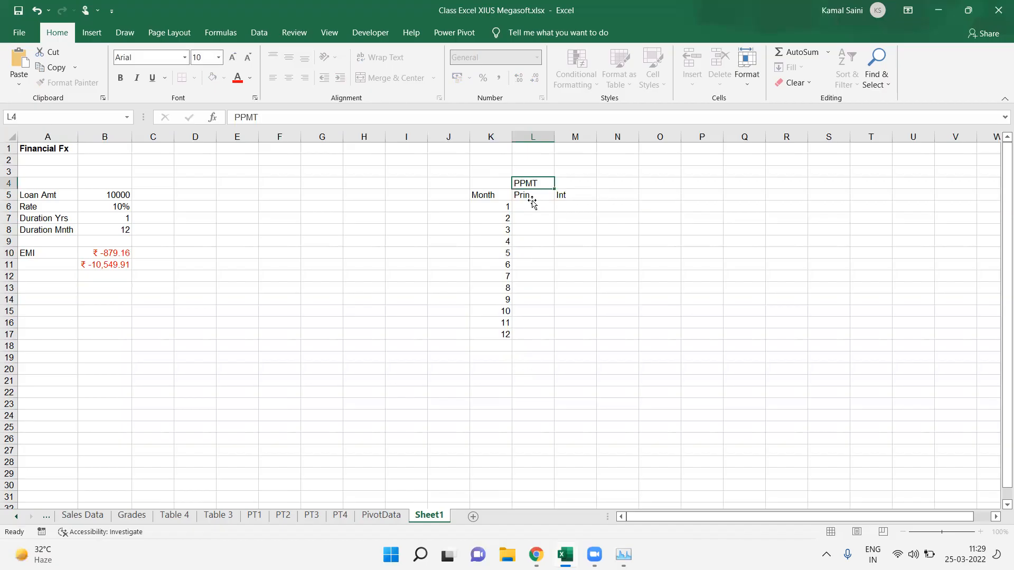
Step: Calculate the first month's principal in L6 with =PPMT(B6/12,K6,B8,B5)
key(Down)
key(Down)
text(=ppmt)
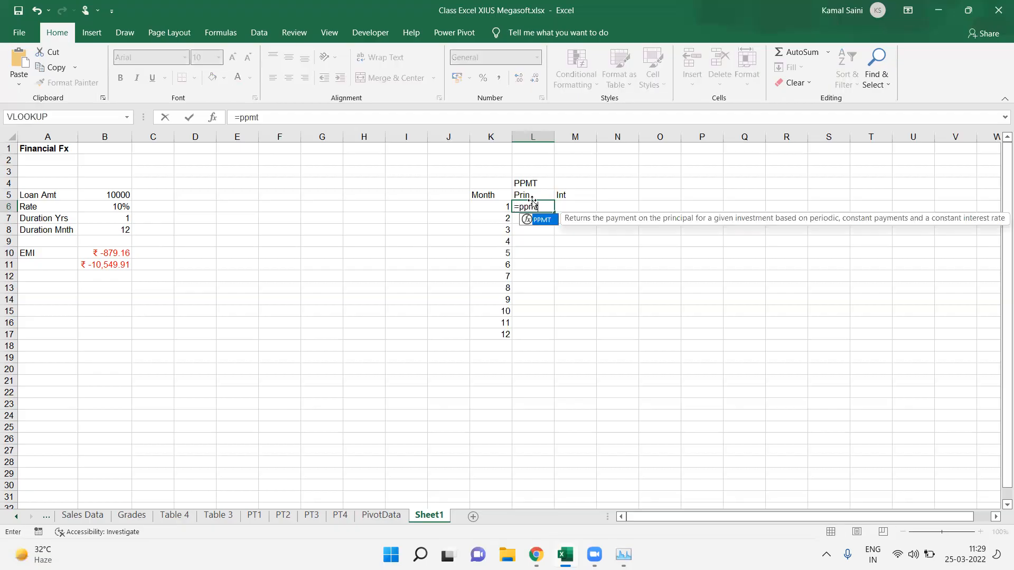
key(Tab)
key(Left)
key(Left)
key(Left)
key(Left)
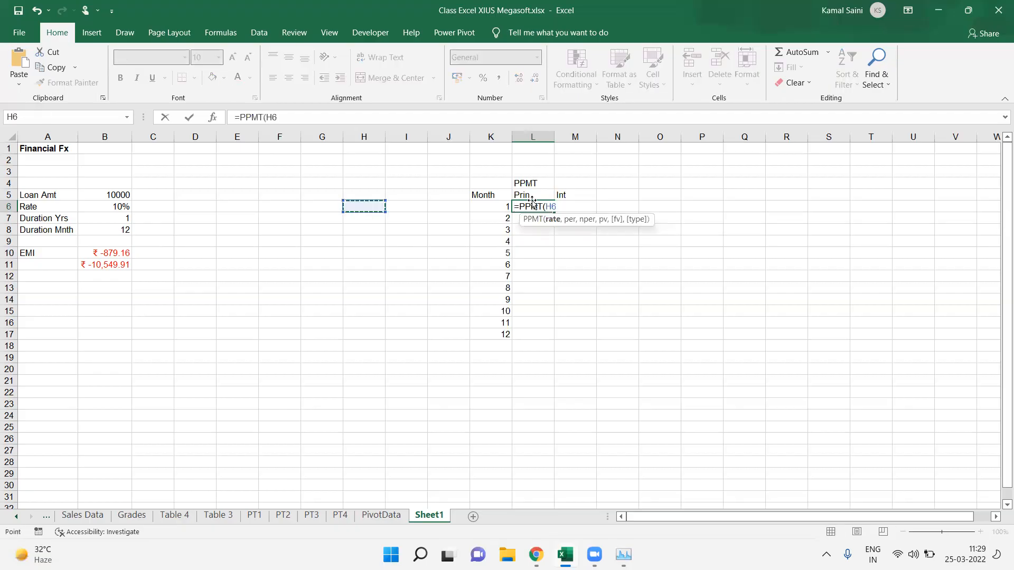
key(Left)
key(Left)
key(Left)
key(Left)
key(Left)
key(Left)
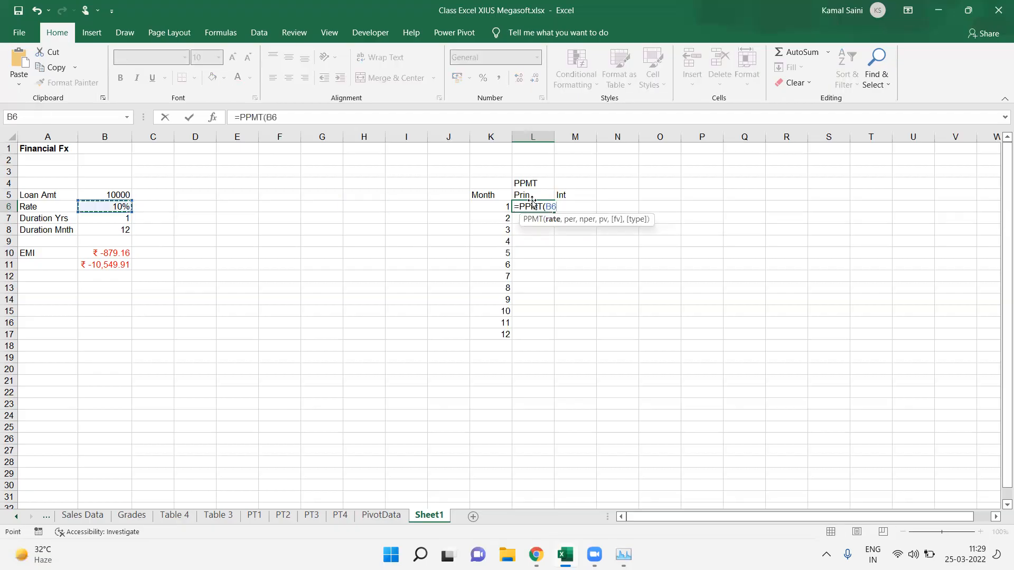
text(/12,)
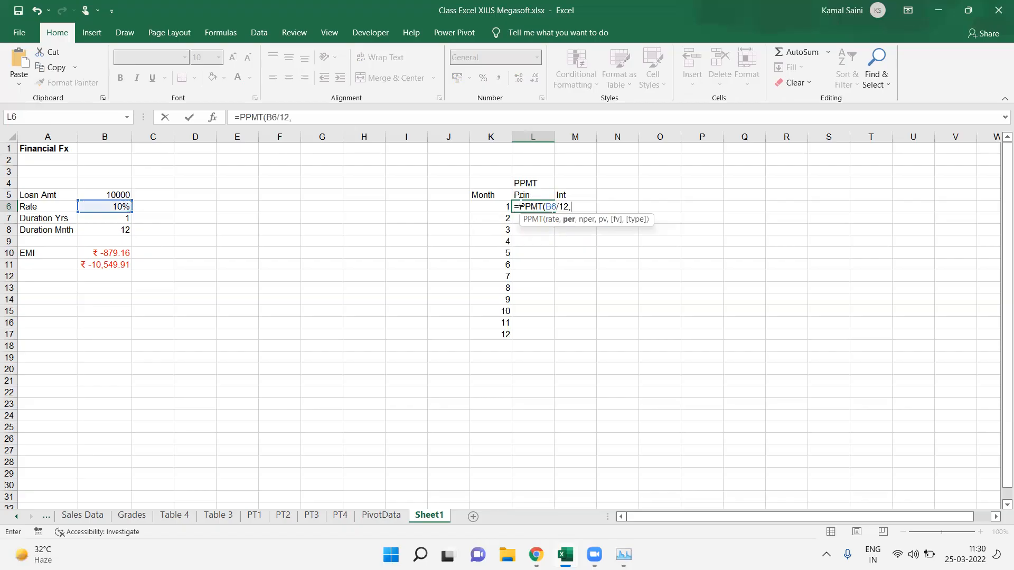
click(496, 205)
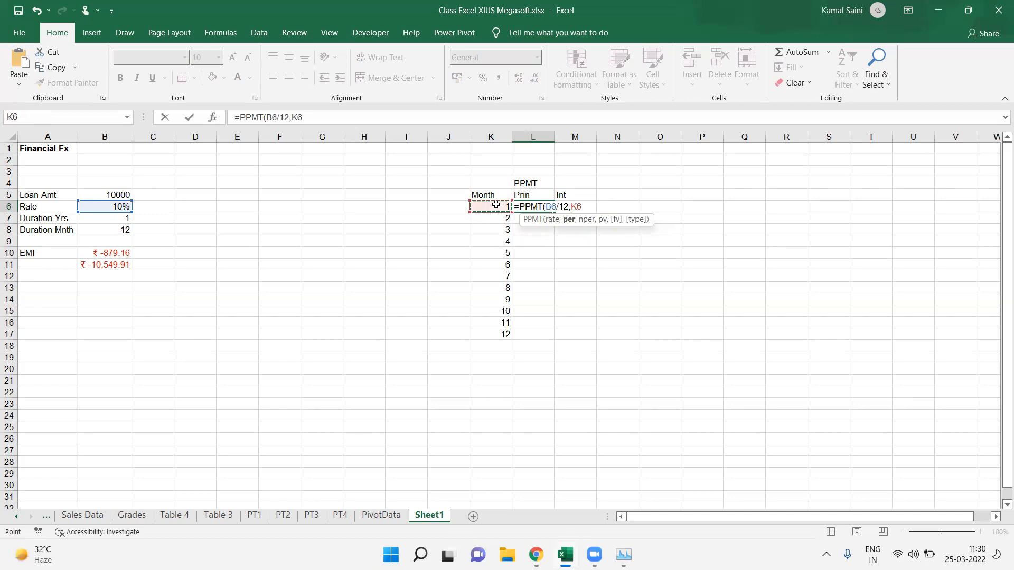
text(,)
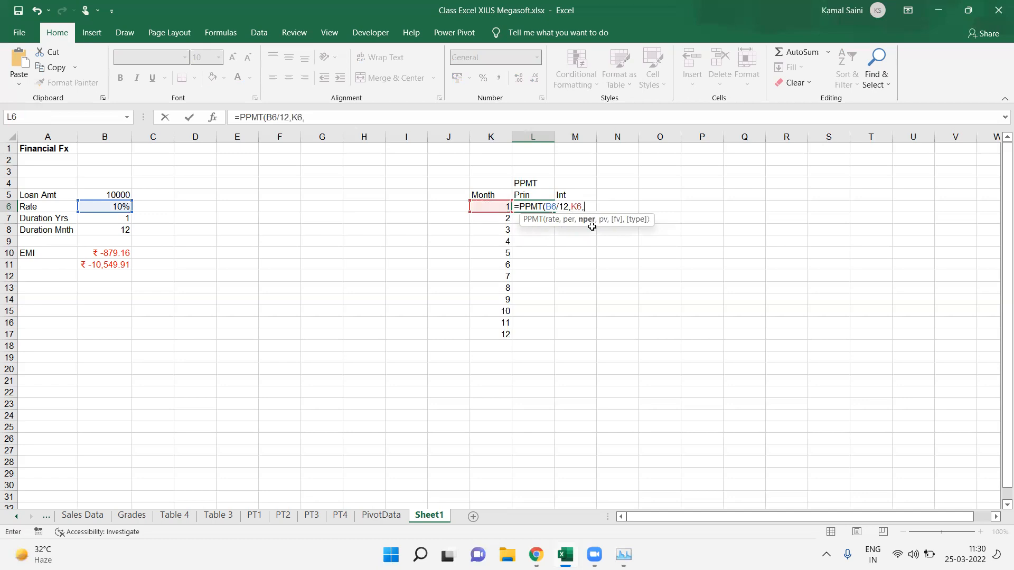
click(118, 232)
text(,)
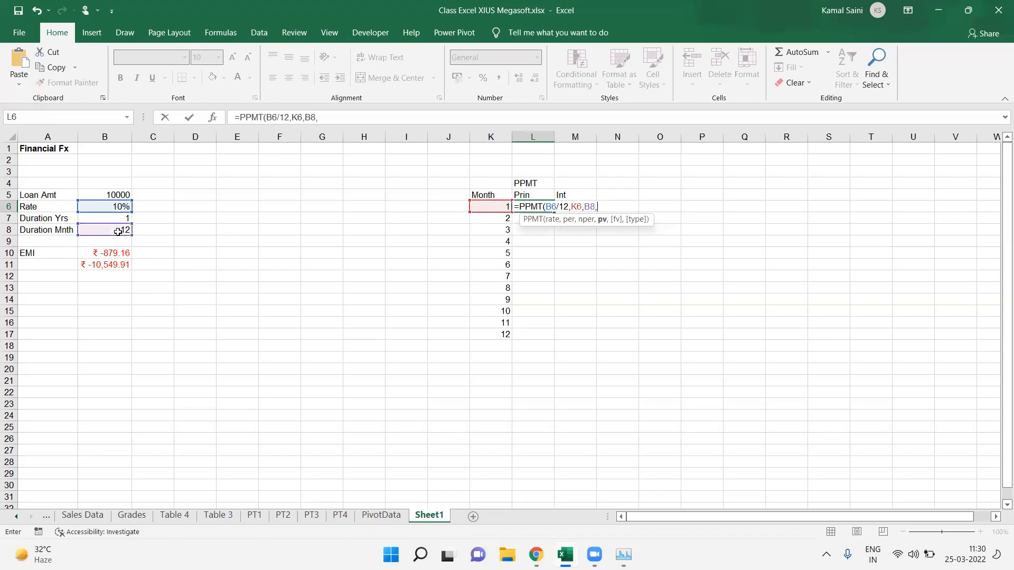
click(109, 191)
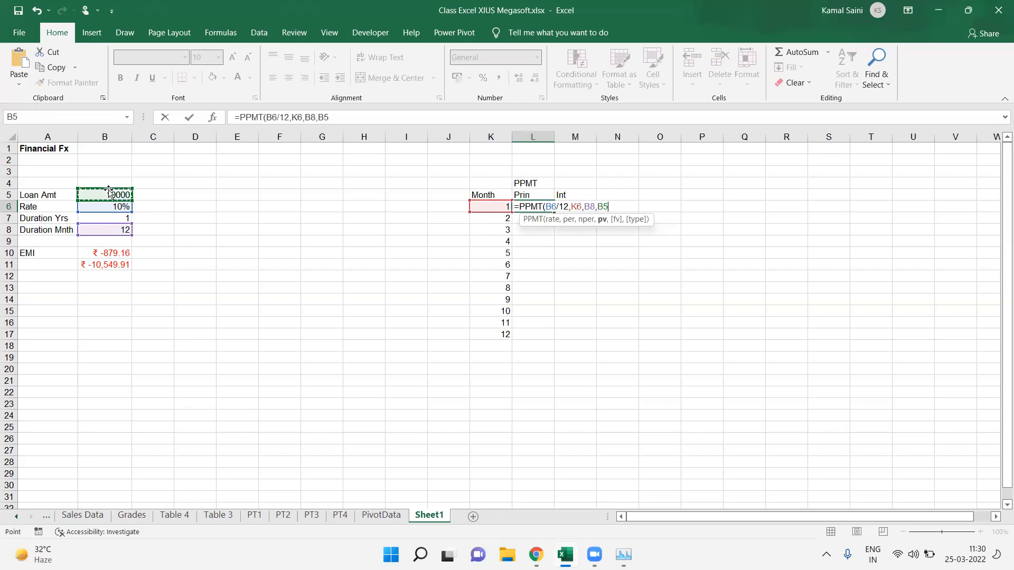
text())
key(Return)
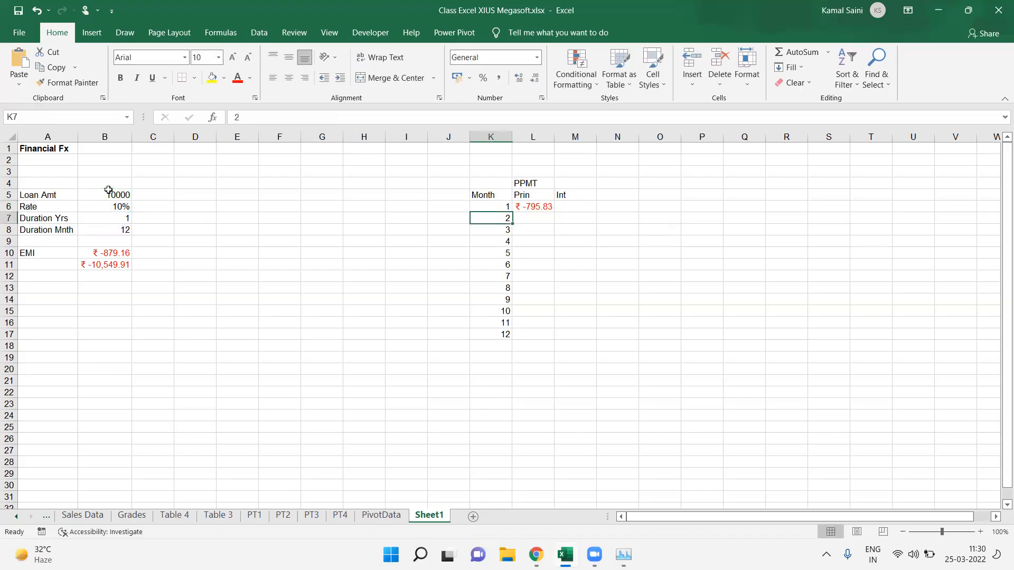
Step: Make the rate, duration and loan amount references in L6 absolute: =PPMT($B$6/12,K6,$B$8,$B$5)
key(ctrl+Down)
key(Right)
key(ctrl+Up)
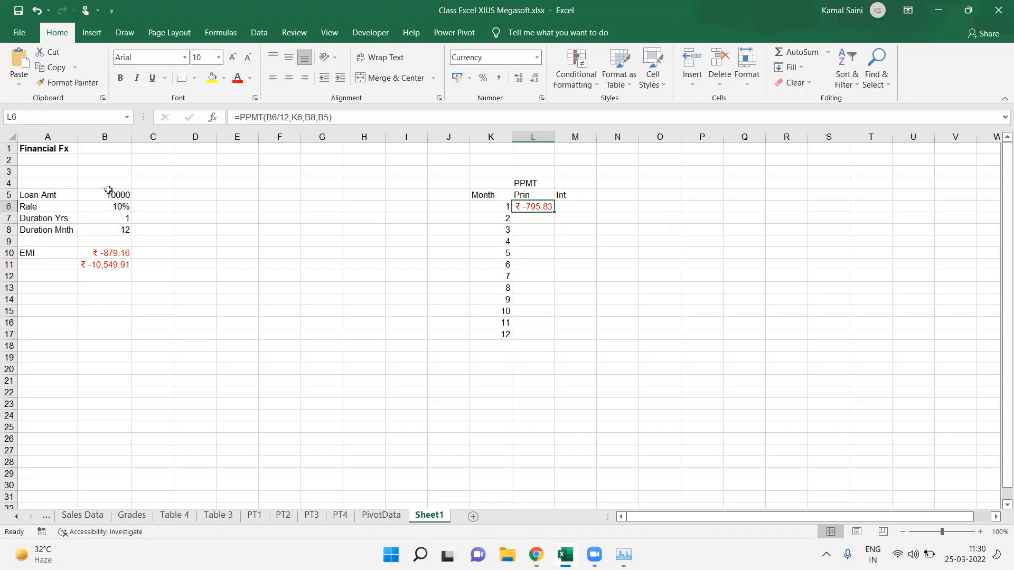
key(F2)
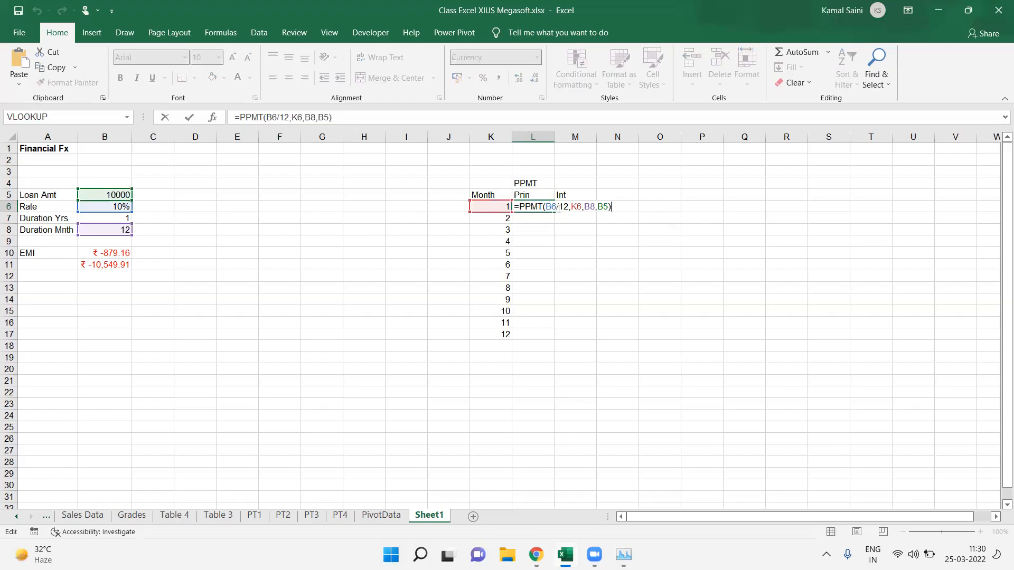
click(553, 208)
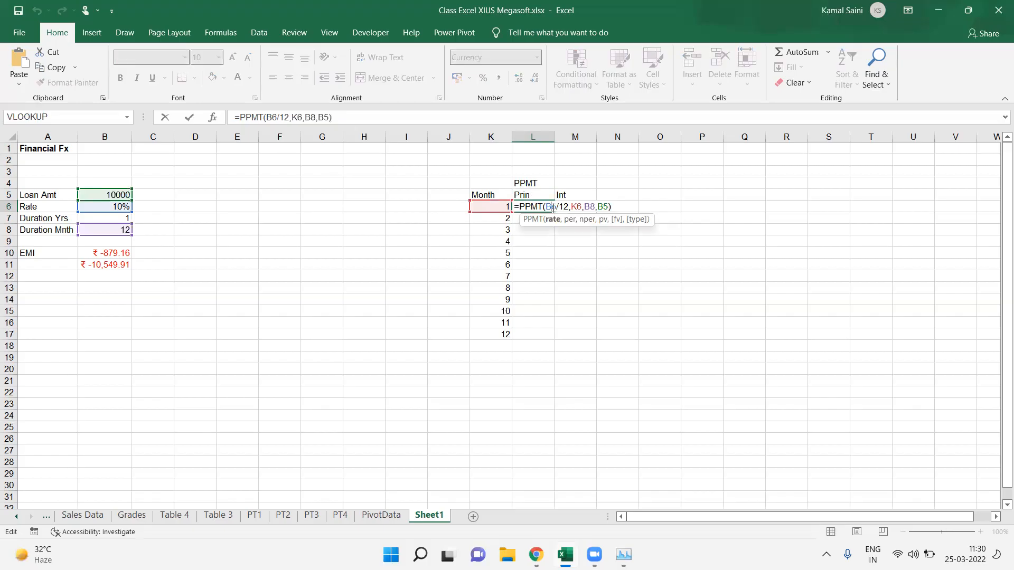
key(F4)
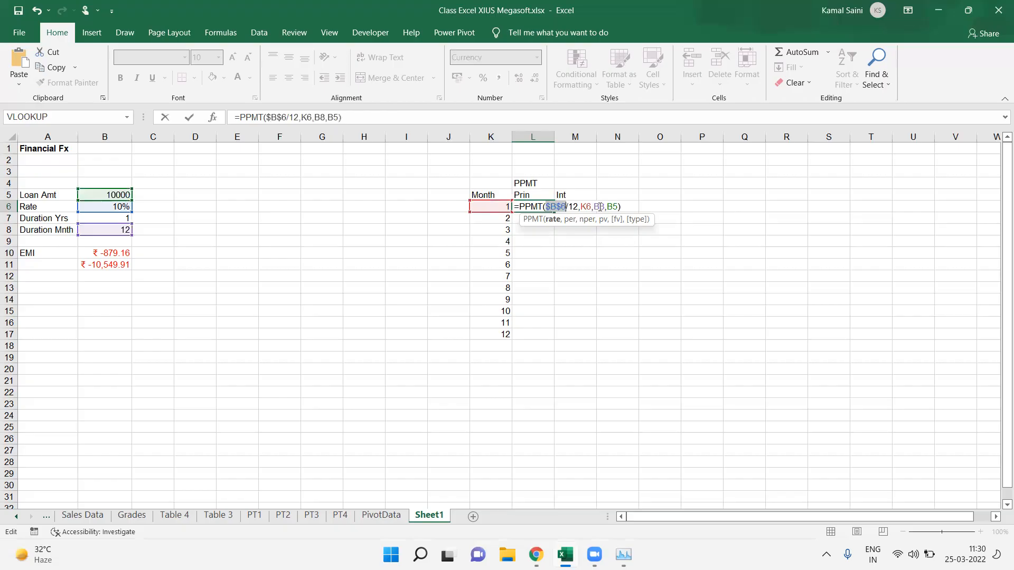
click(599, 208)
key(F4)
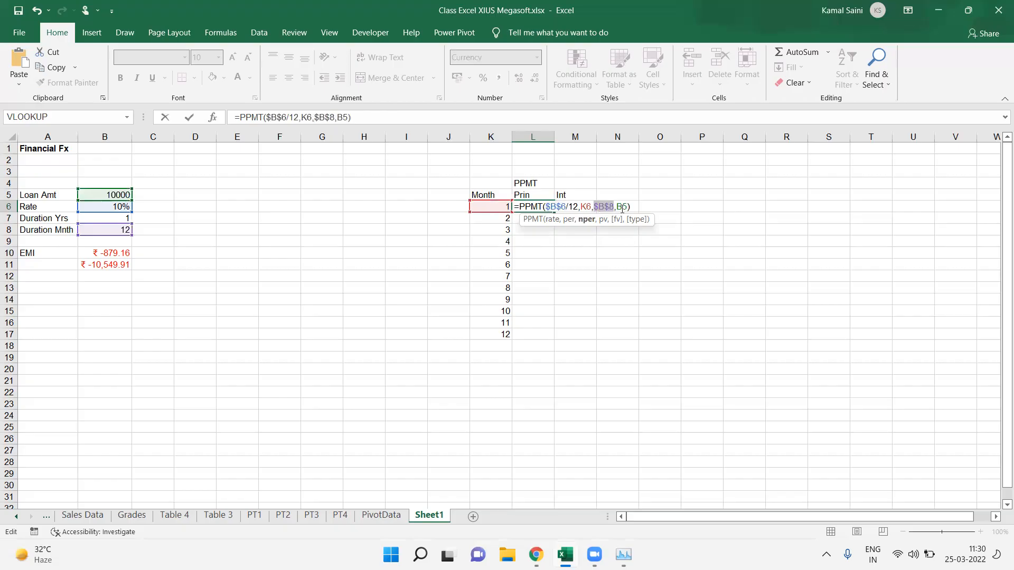
click(622, 209)
key(F4)
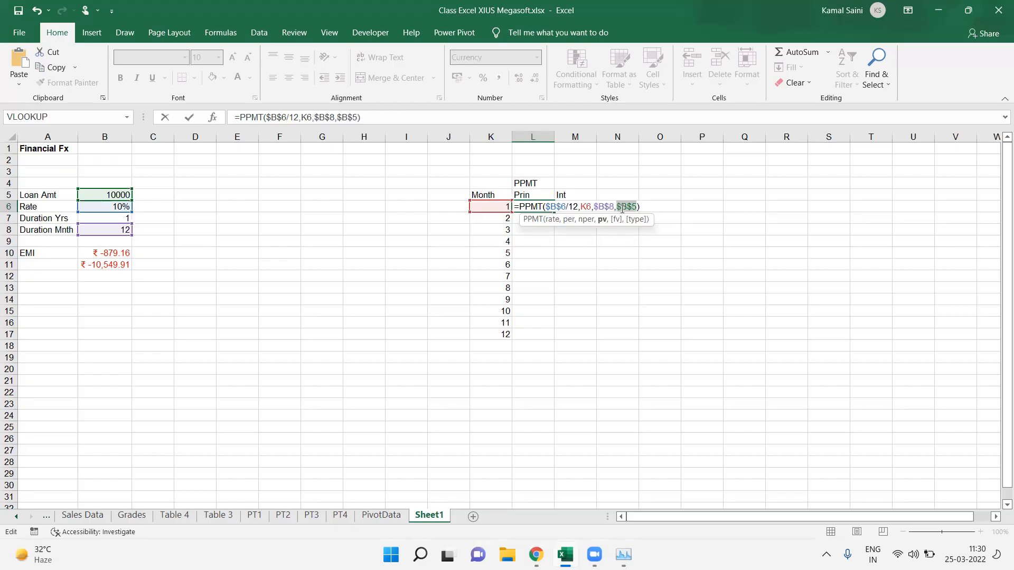
key(Return)
Step: Fill the PPMT formula down the Prin column through row 17
key(Left)
key(ctrl+Down)
key(Right)
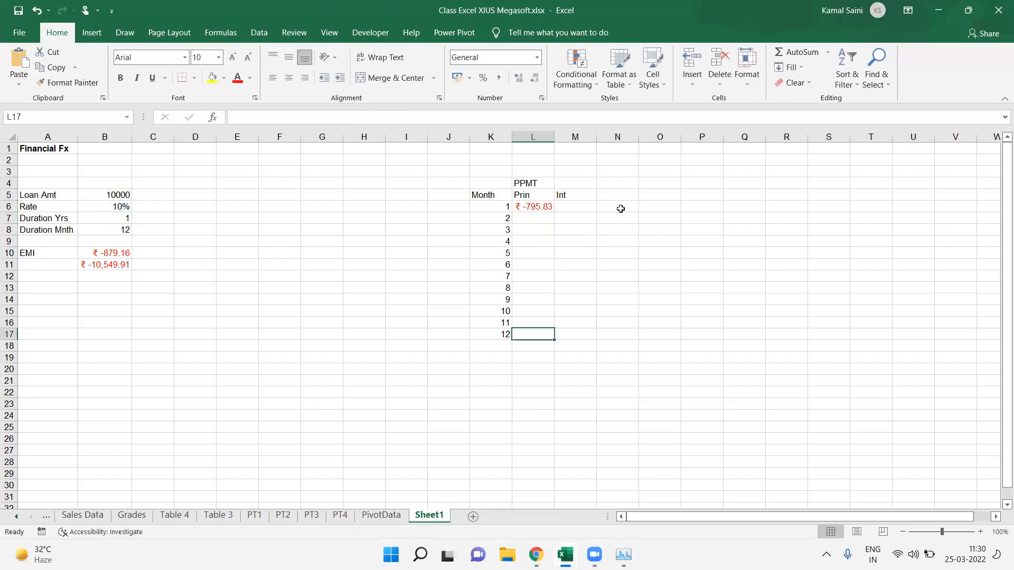
key(ctrl+shift+Up)
key(ctrl+d)
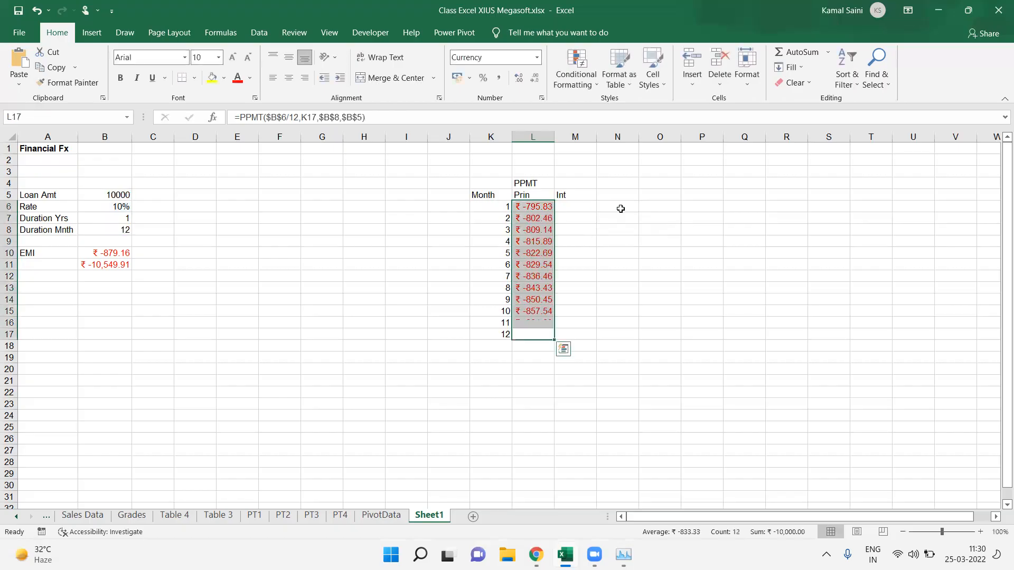
Step: Copy the PPMT formula text from L6 into M6 under the Int header
key(ctrl+Up)
key(Down)
key(Right)
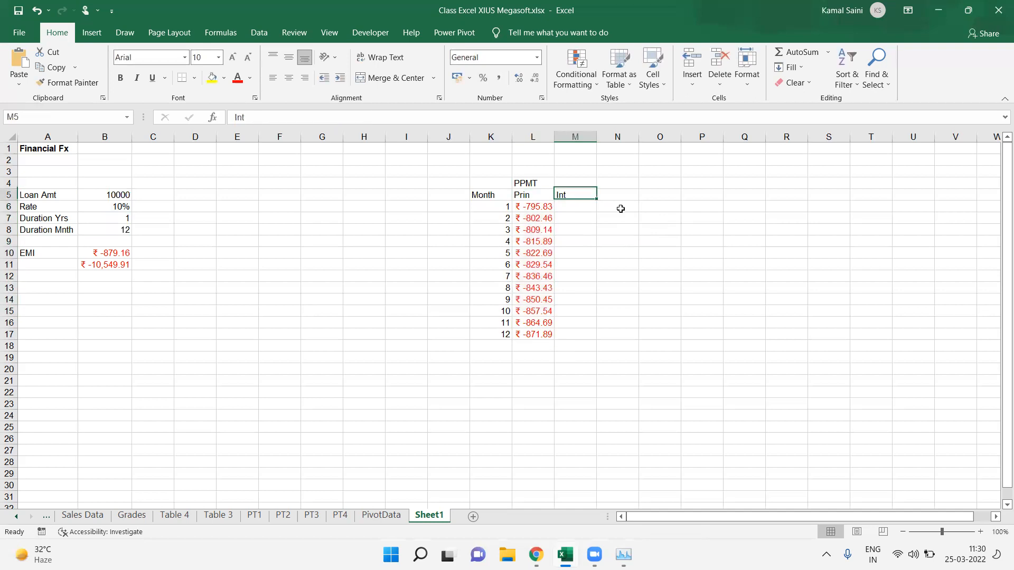
key(Down)
key(Left)
key(F2)
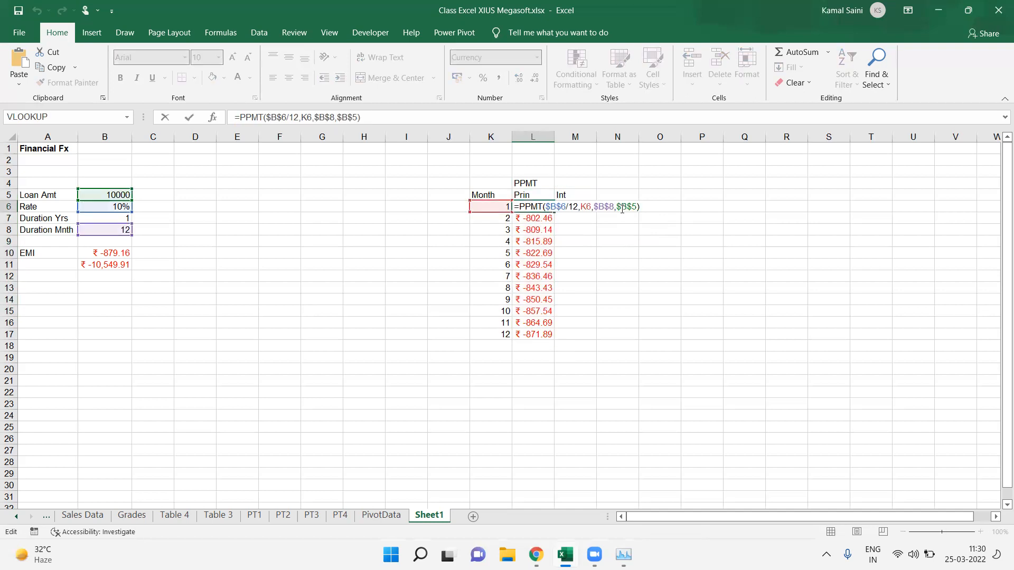
key(shift+Home)
key(ctrl+c)
key(Escape)
key(Right)
key(ctrl+v)
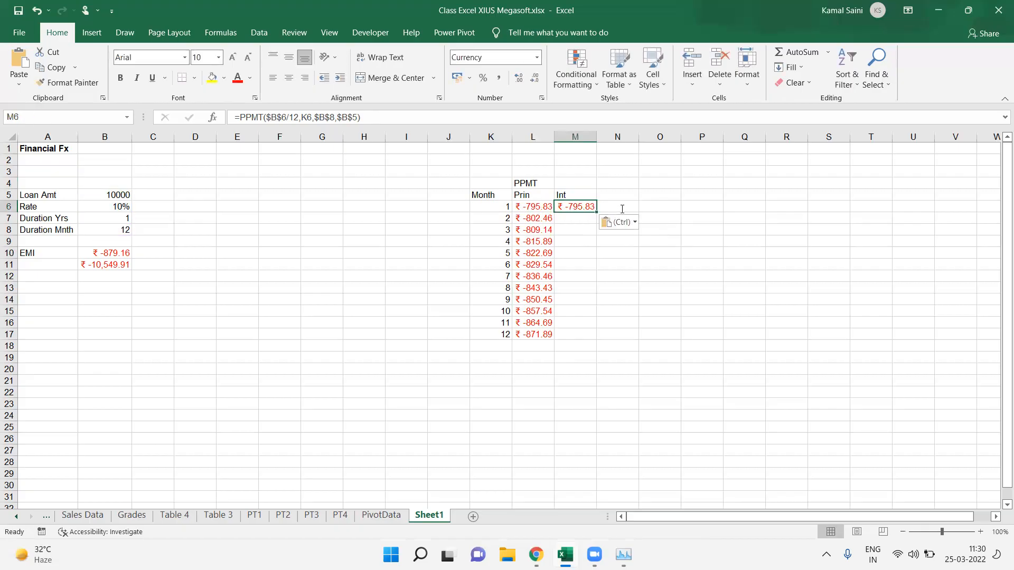
Step: Change the formula in M6 to IPMT: =IPMT($B$6/12,K6,$B$8,$B$5)
key(F2)
click(622, 208)
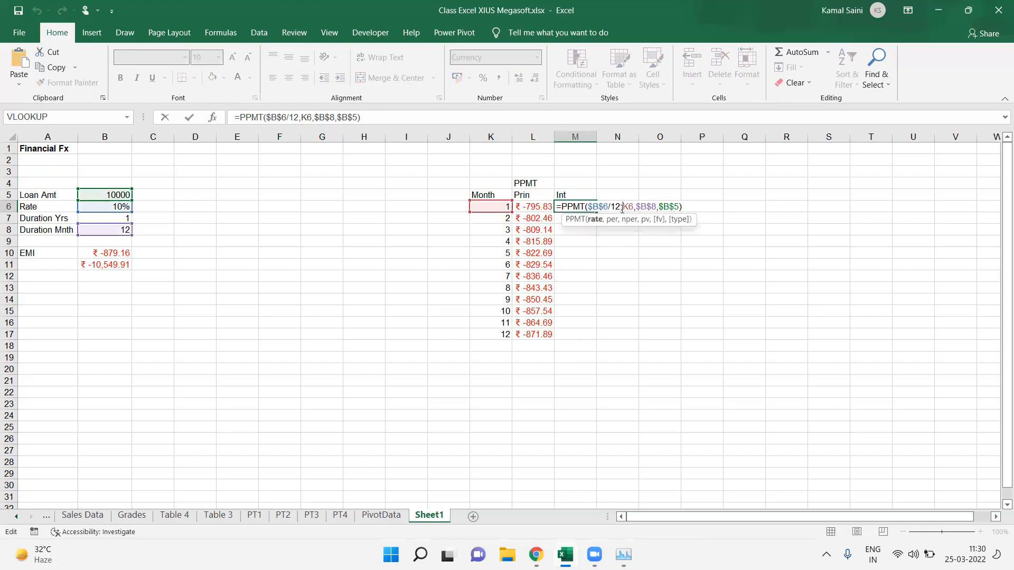
key(Home)
key(Left)
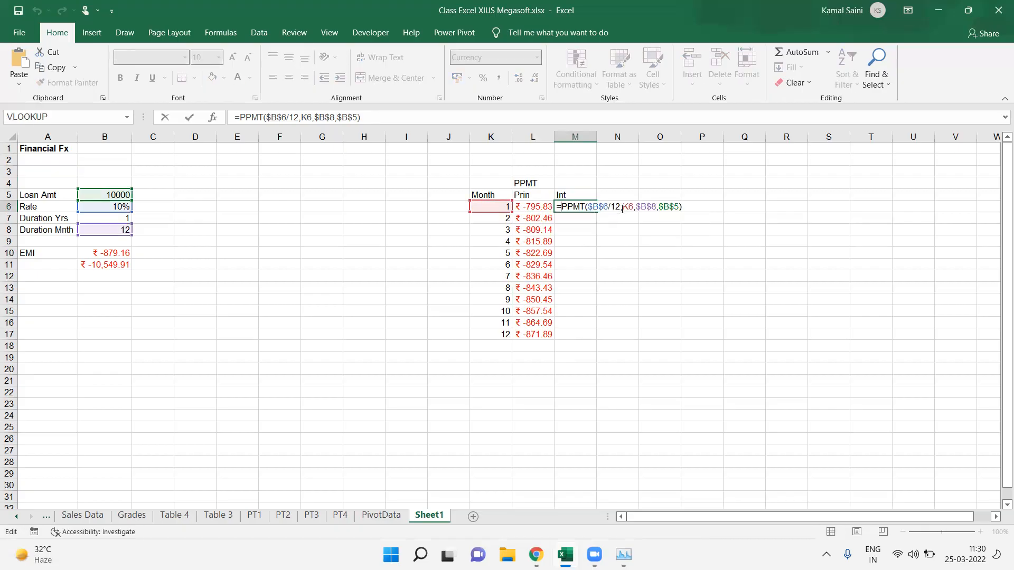
key(shift+Right)
text(I)
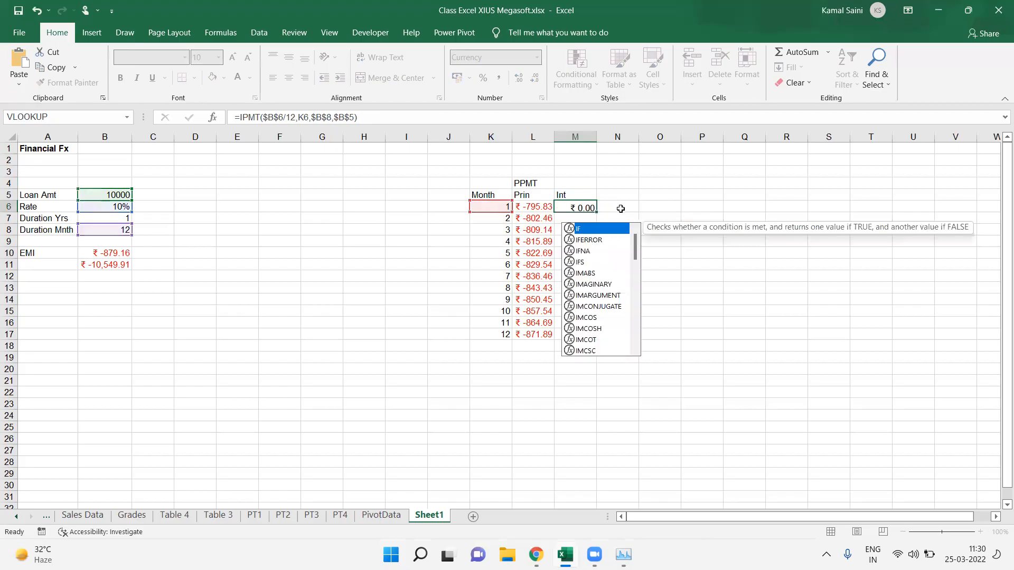
key(Return)
Step: Fill the IPMT formula down the Int column through row 17
key(Left)
key(ctrl+Down)
key(Right)
key(ctrl+shift+Up)
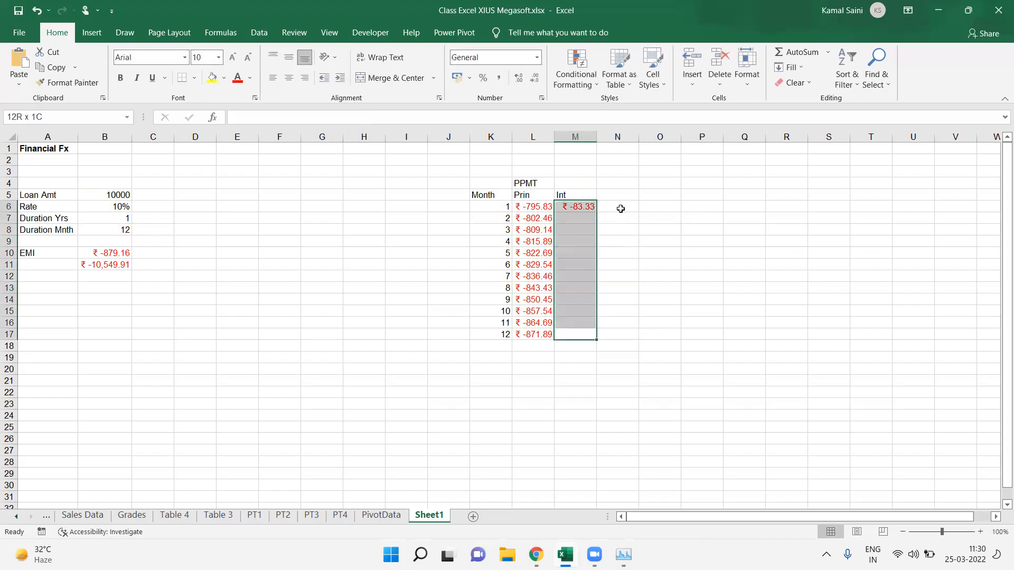
key(ctrl+d)
Step: Sum the month's principal and interest in N6 with AutoSum
click(621, 209)
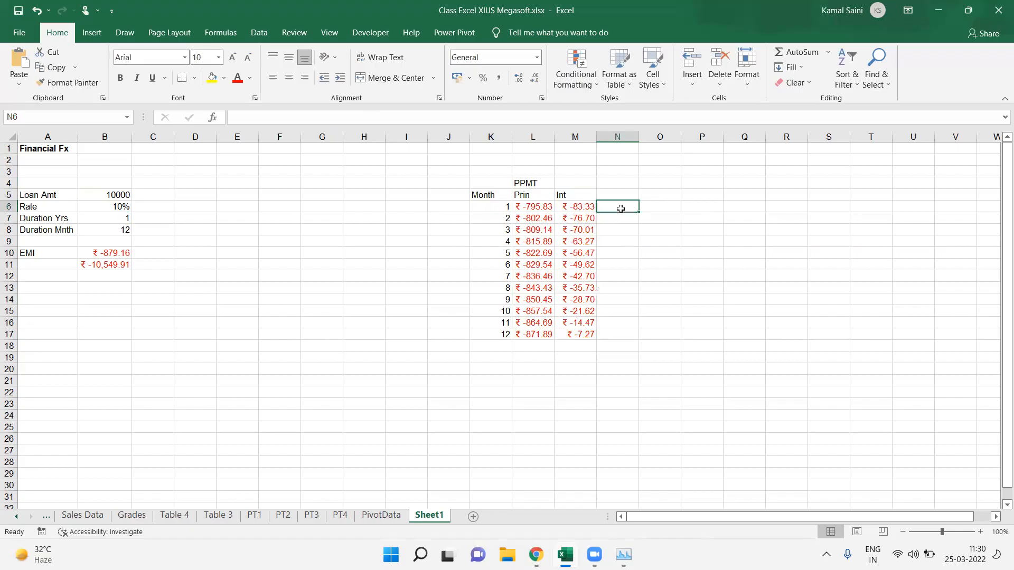
key(alt+equal)
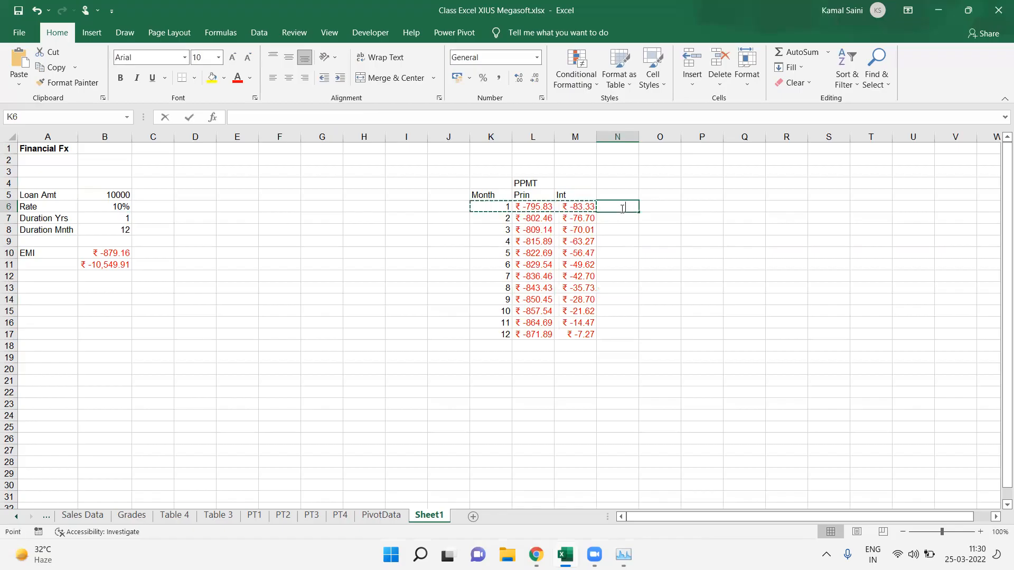
key(shift+Right)
key(Return)
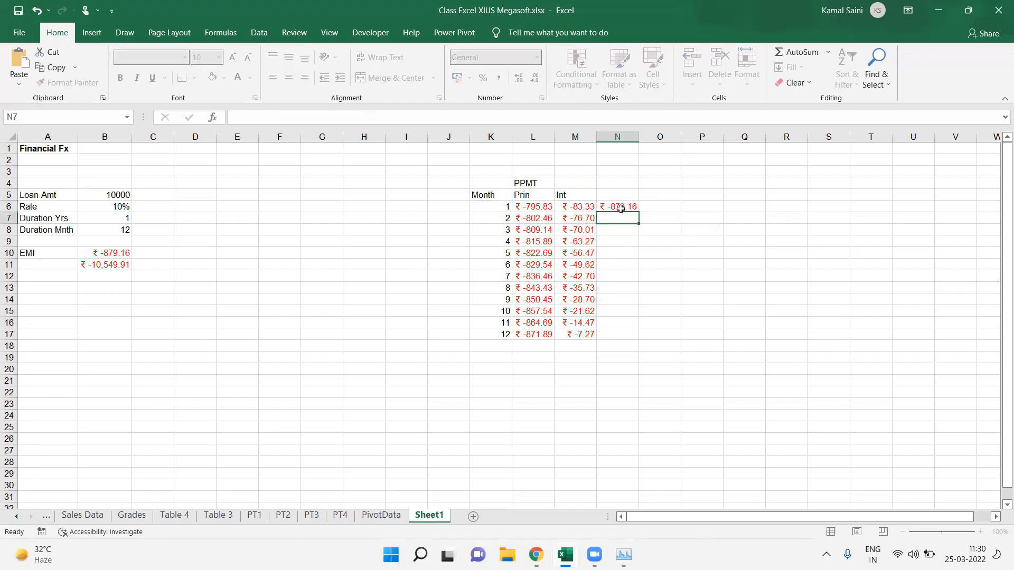
Step: Fill the N6 sum formula down through row 17
key(Left)
key(ctrl+Down)
key(Right)
key(ctrl+shift+Up)
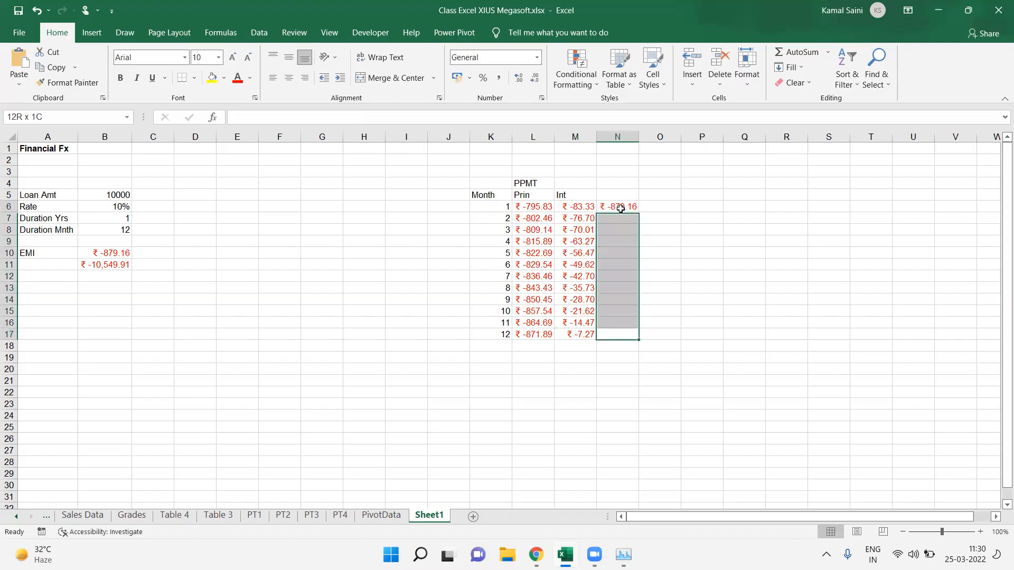
key(ctrl+d)
Step: Label the column header in N5 as EMI
key(ctrl+Up)
key(Up)
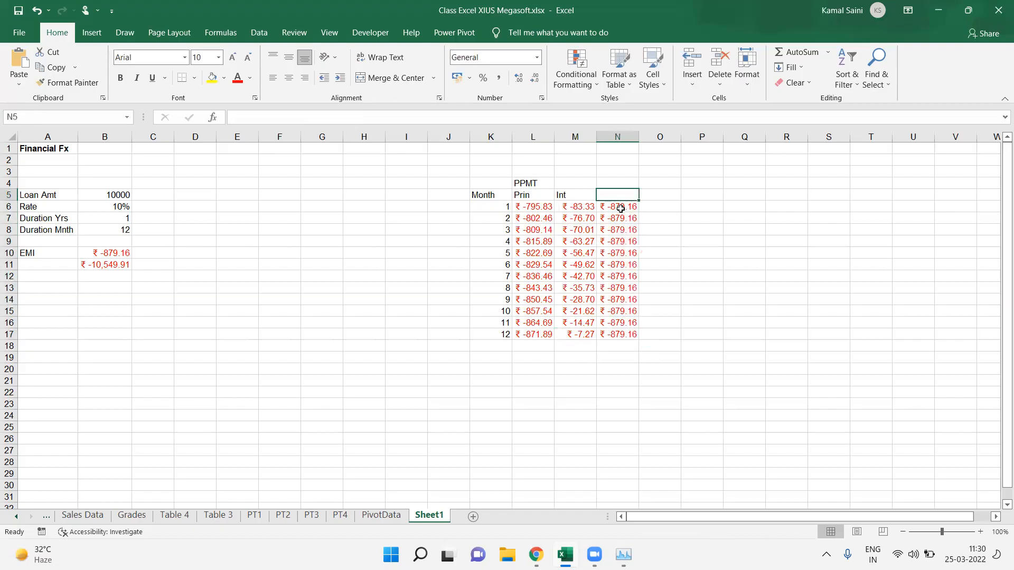
text(EMI)
key(Down)
key(Down)
key(Down)
key(Down)
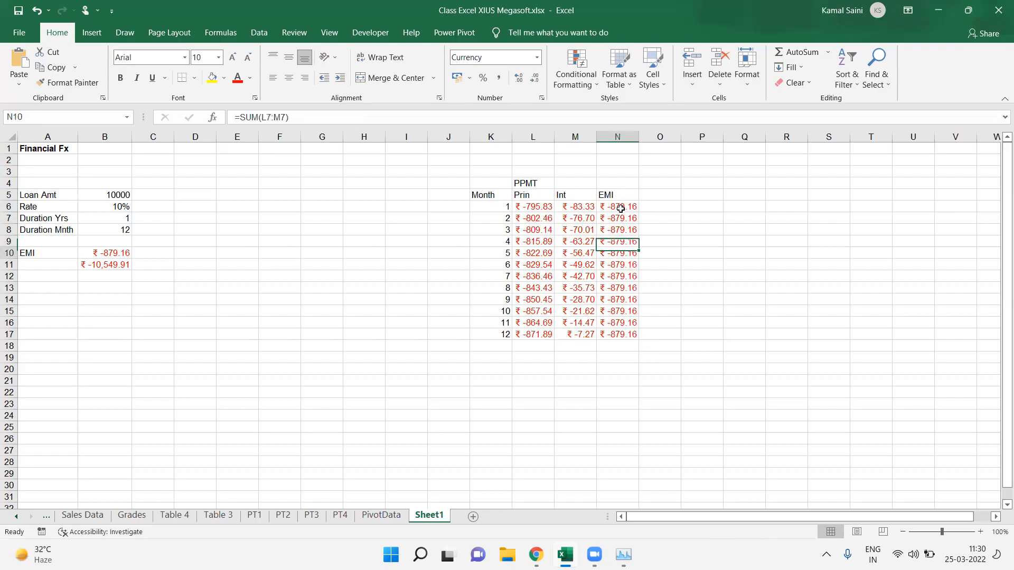
Step: Add SUM totals in row 18 under the Prin, Int and EMI columns
key(ctrl+Down)
key(Down)
key(Left)
key(Left)
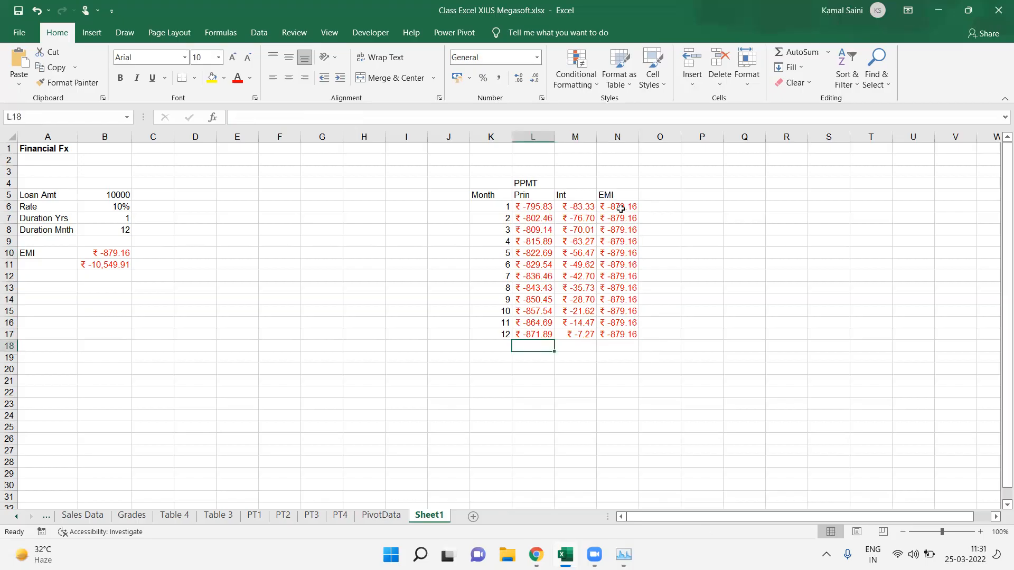
key(alt+equal)
key(Tab)
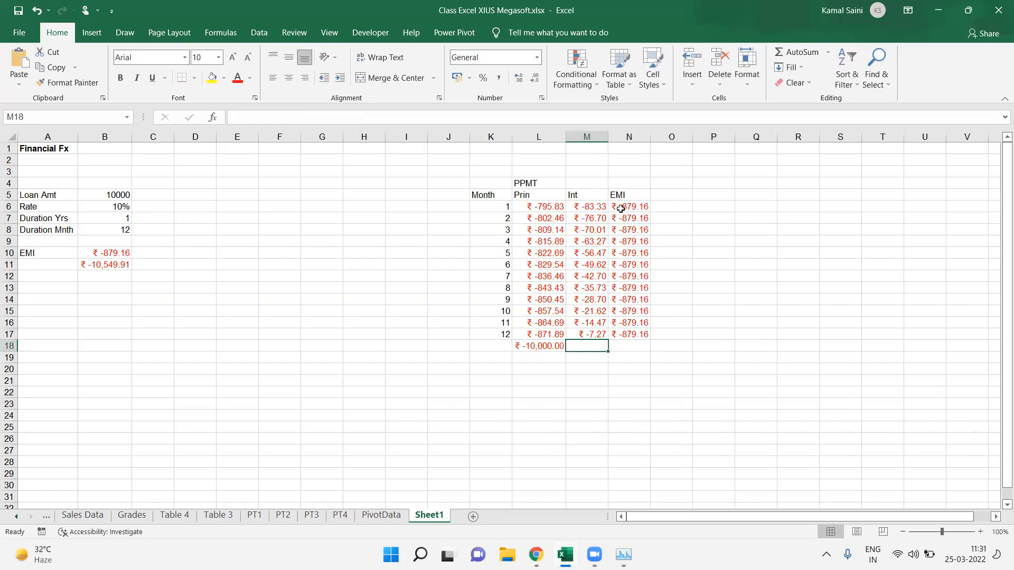
key(alt+equal)
key(Tab)
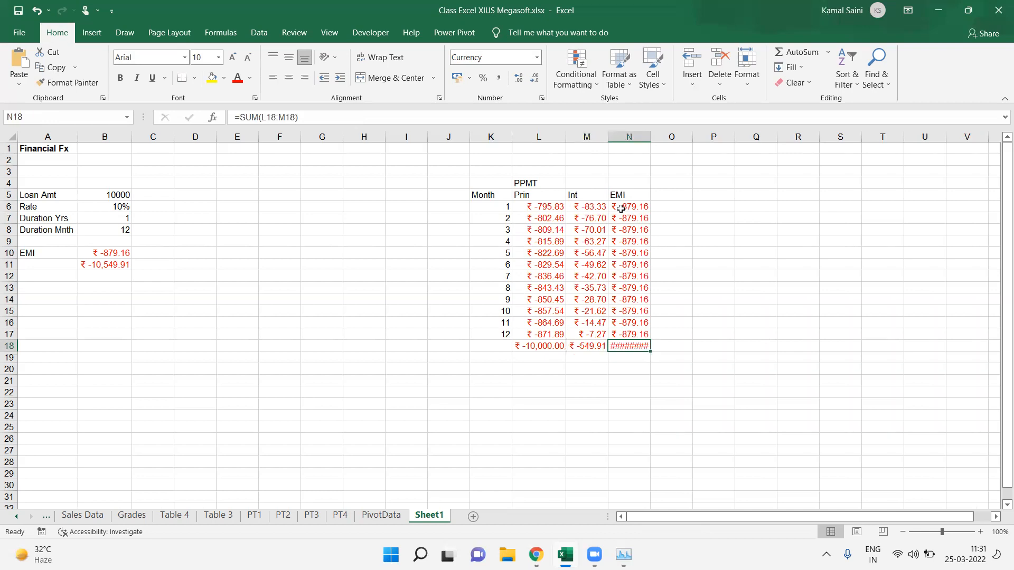
Step: Autofit the EMI column width and apply all borders to the K5:N18 schedule table
key(alt+h)
key(o)
key(i)
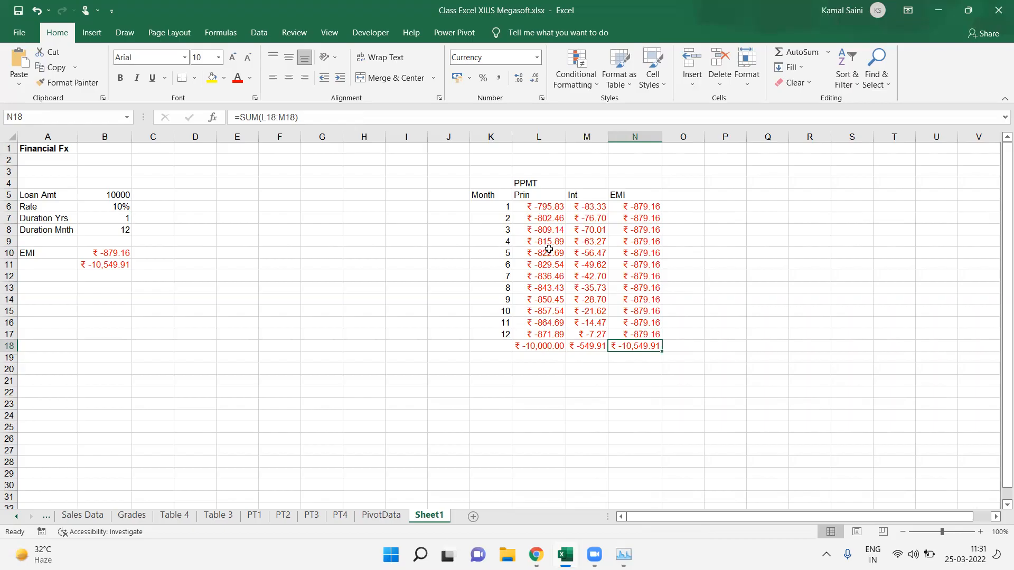
mouse_move(491, 196)
mouse_down()
mouse_move(635, 358)
mouse_move(635, 346)
mouse_up()
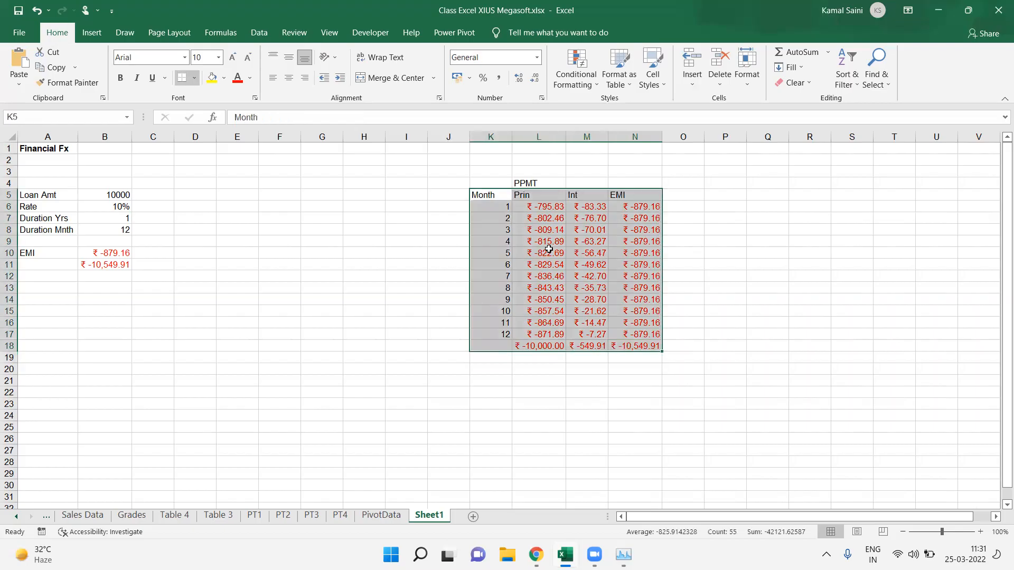
click(181, 78)
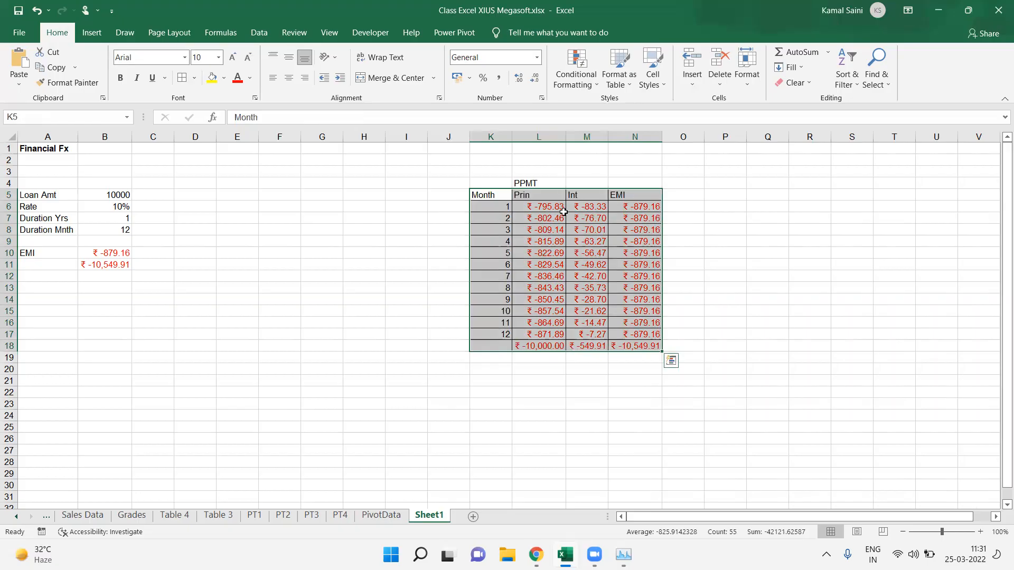
Step: Label M4 above the Int column as IPMT
double_click(588, 184)
text(IP)
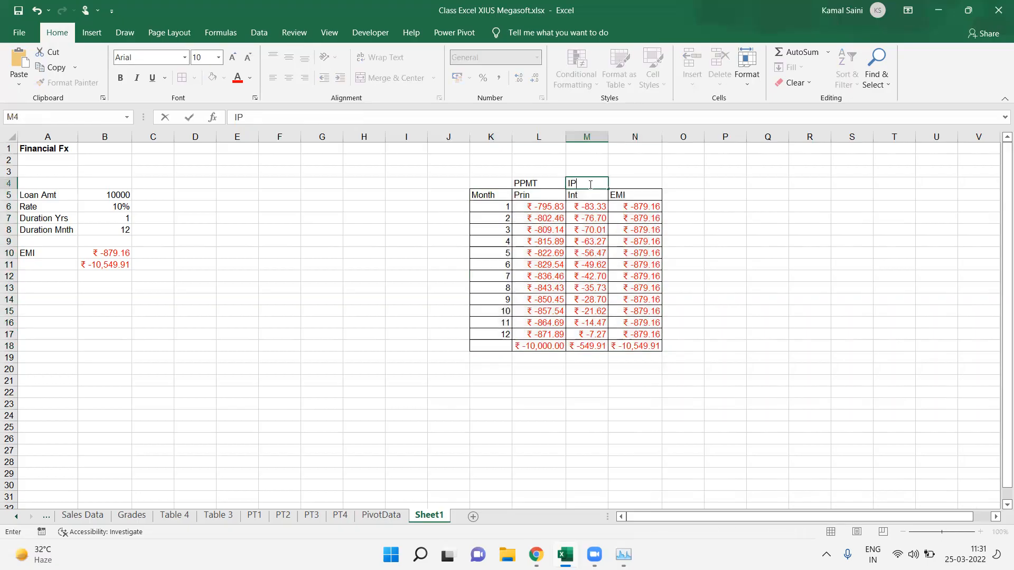
text(MT)
key(Return)
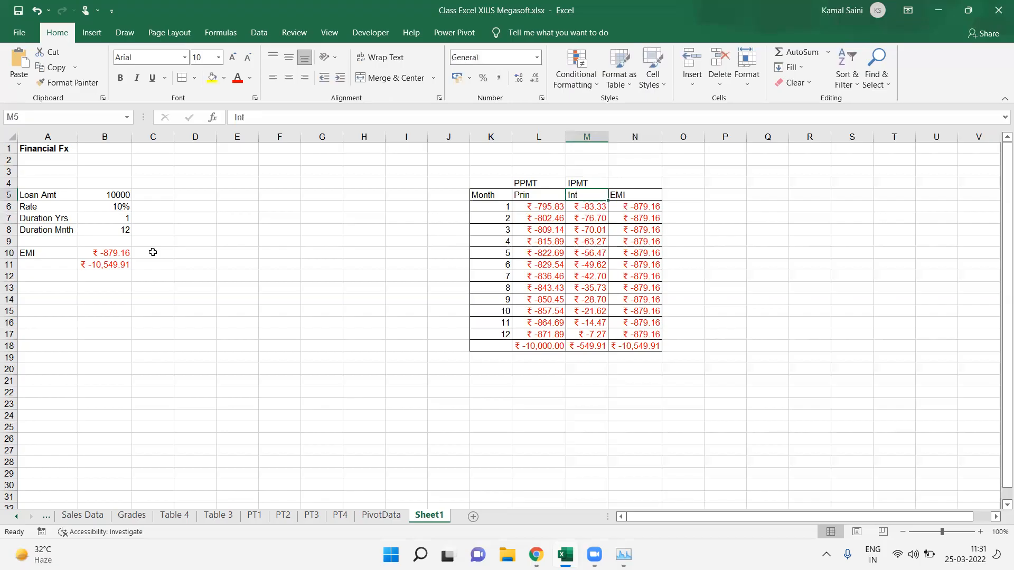
Step: Display the EMI formula of B10 as text in C10 using FORMULATEXT
click(153, 252)
text(=form)
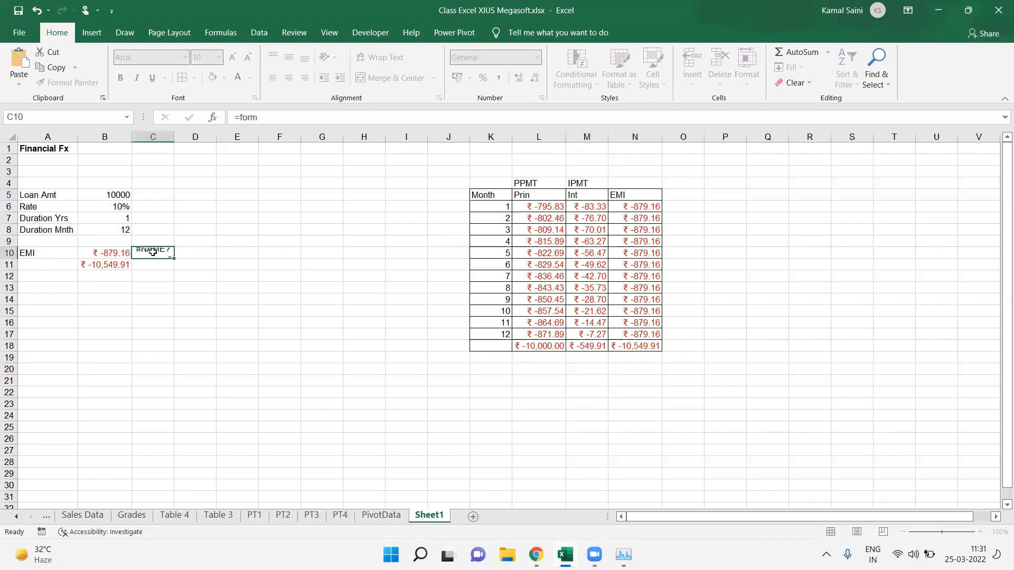
text(=f)
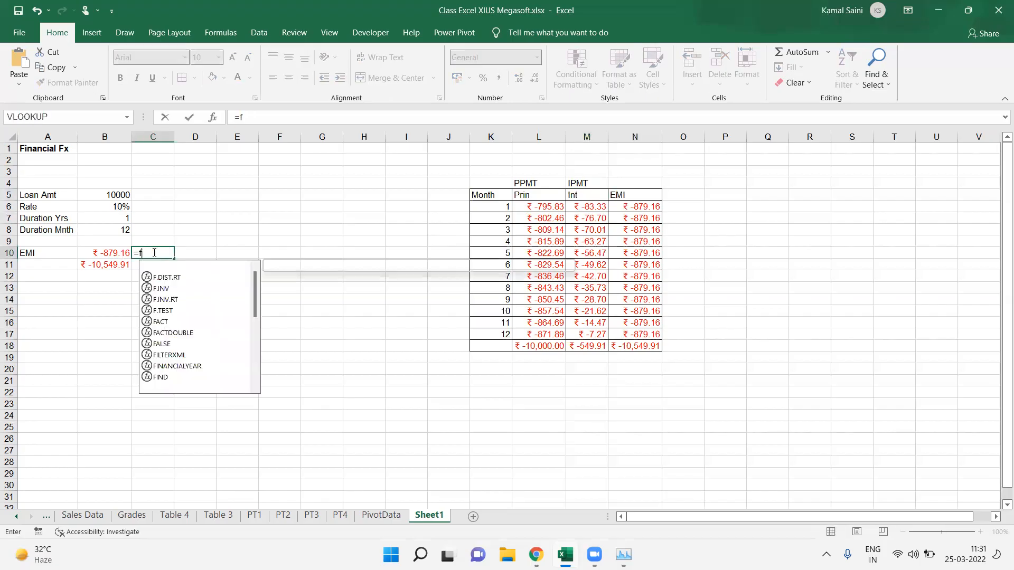
key(Escape)
double_click(153, 252)
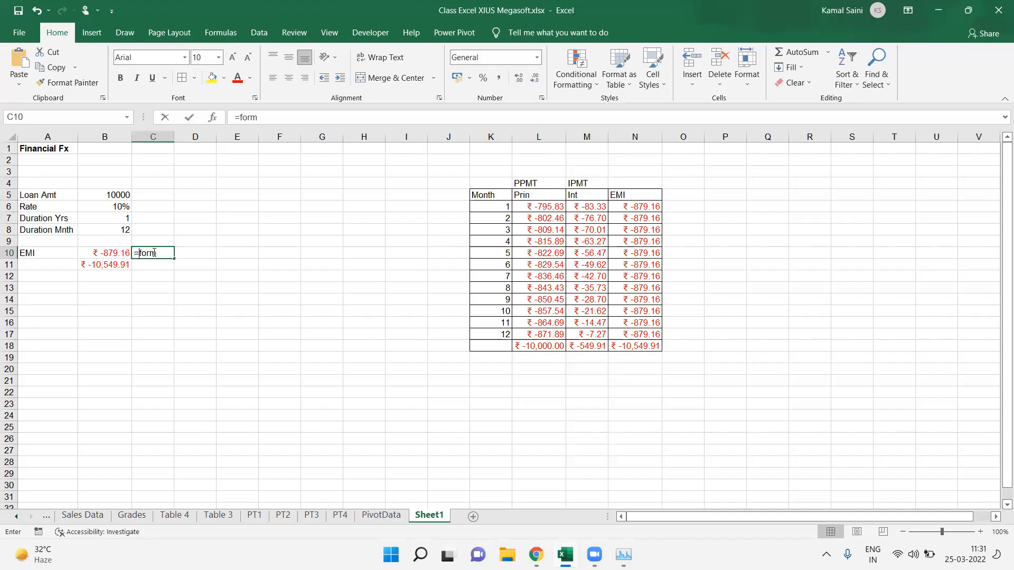
key(BackSpace)
text(r)
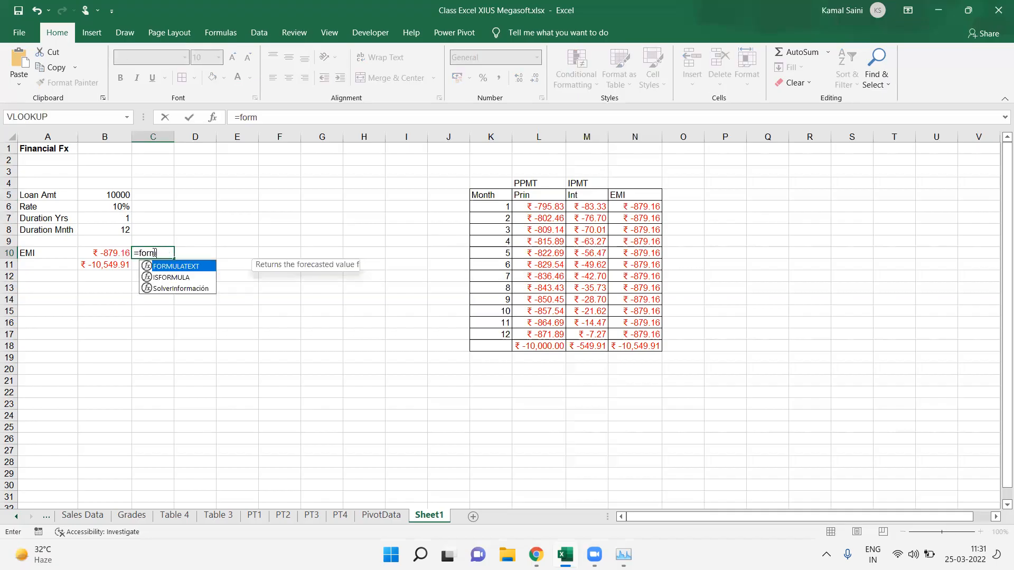
key(Tab)
key(Left)
key(Return)
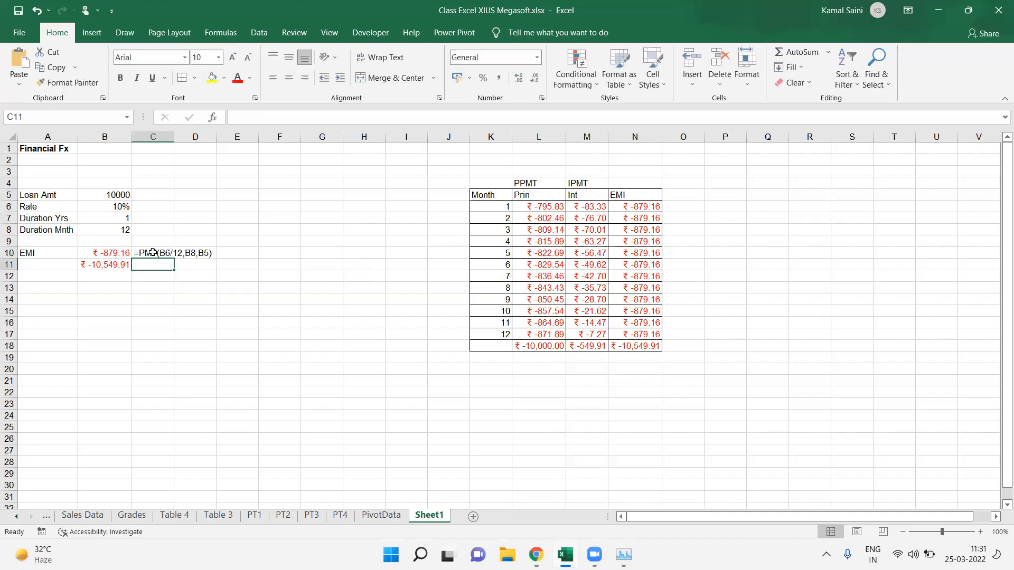
Step: Display L6's PPMT formula as text in L3 using FORMULATEXT
click(543, 174)
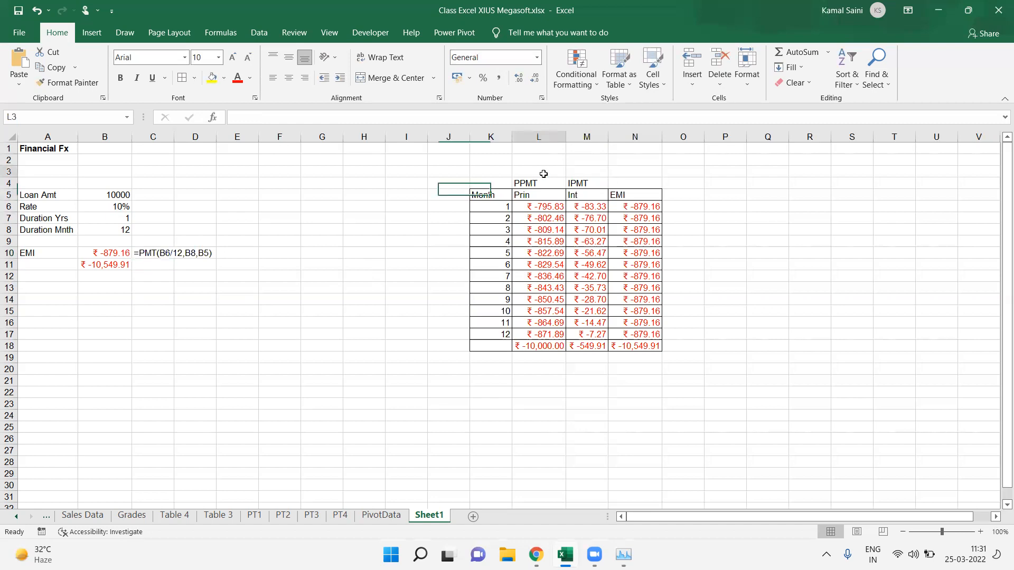
text(=fomr)
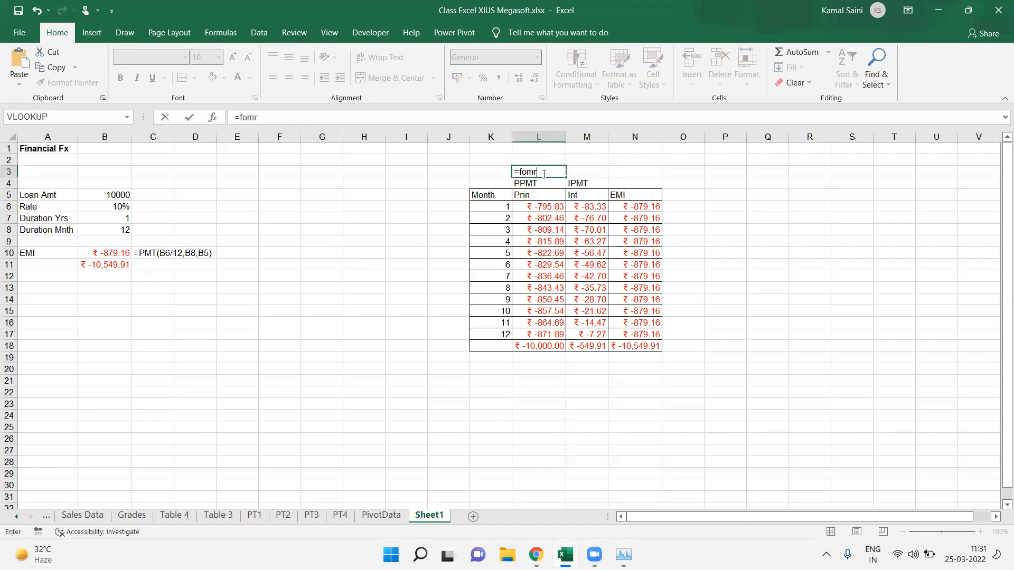
key(BackSpace)
key(BackSpace)
text(rm)
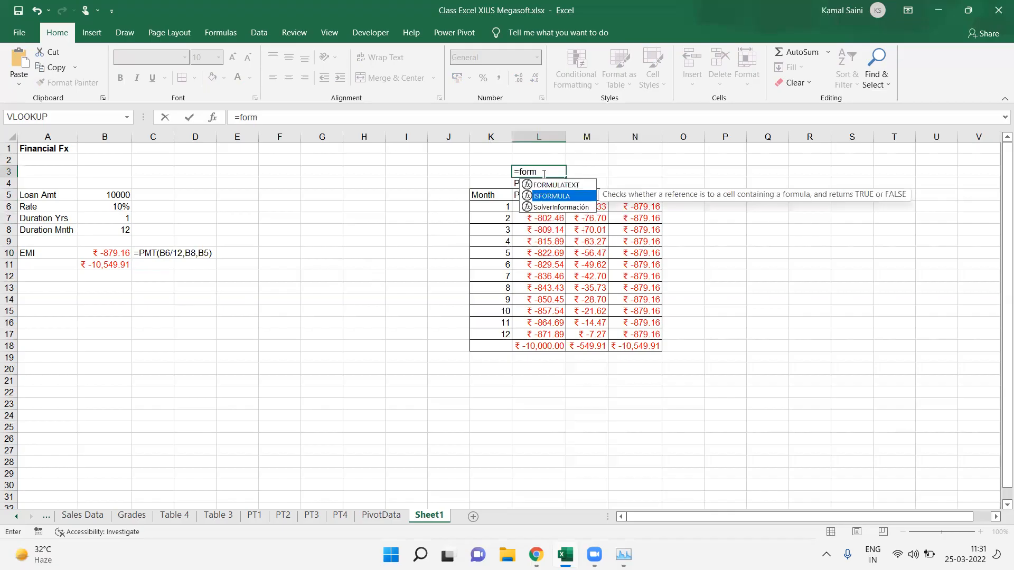
key(Up)
key(Tab)
key(Down)
key(Down)
key(Down)
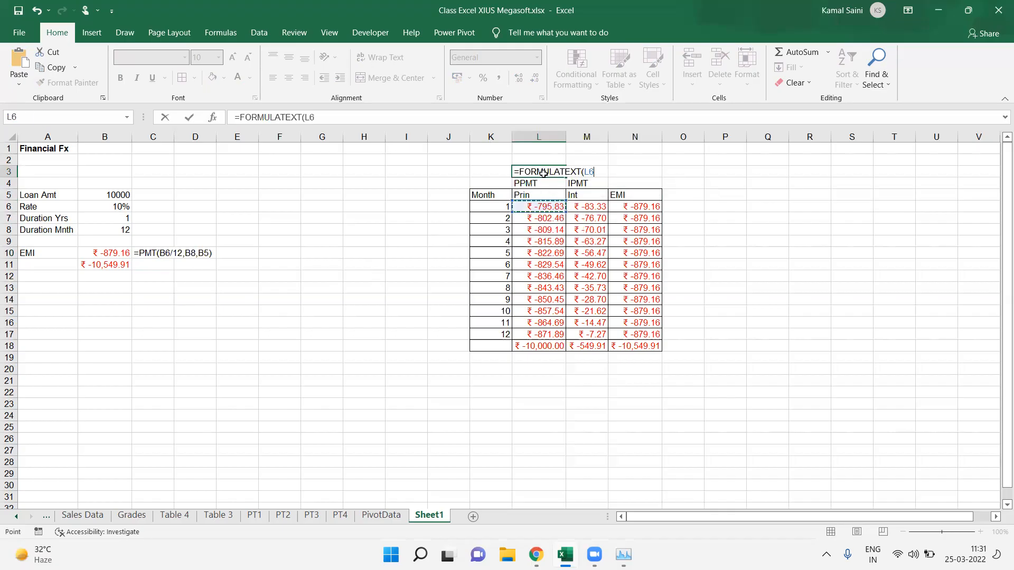
key(Tab)
key(Tab)
key(Tab)
key(Down)
key(Down)
key(Down)
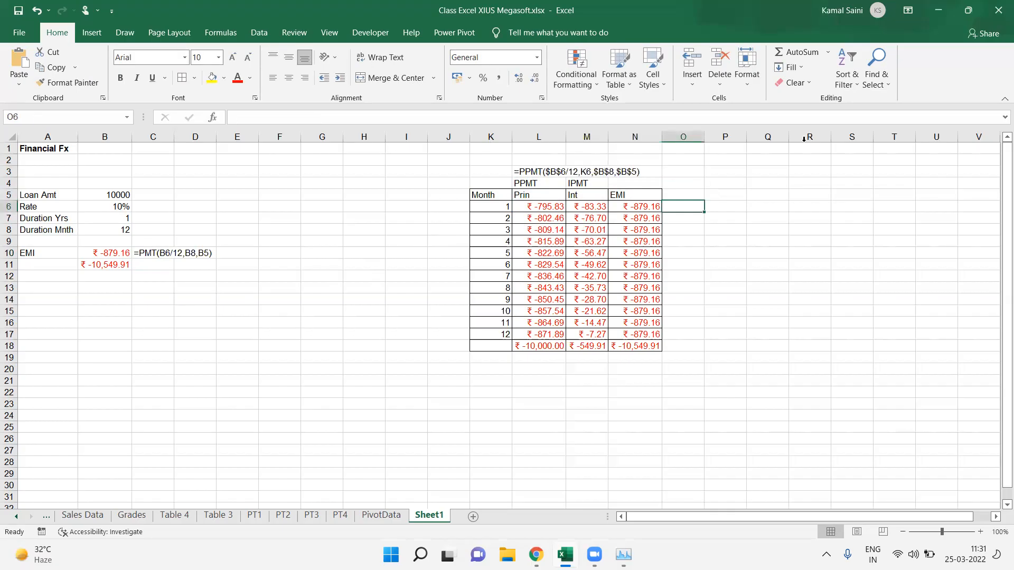
click(749, 196)
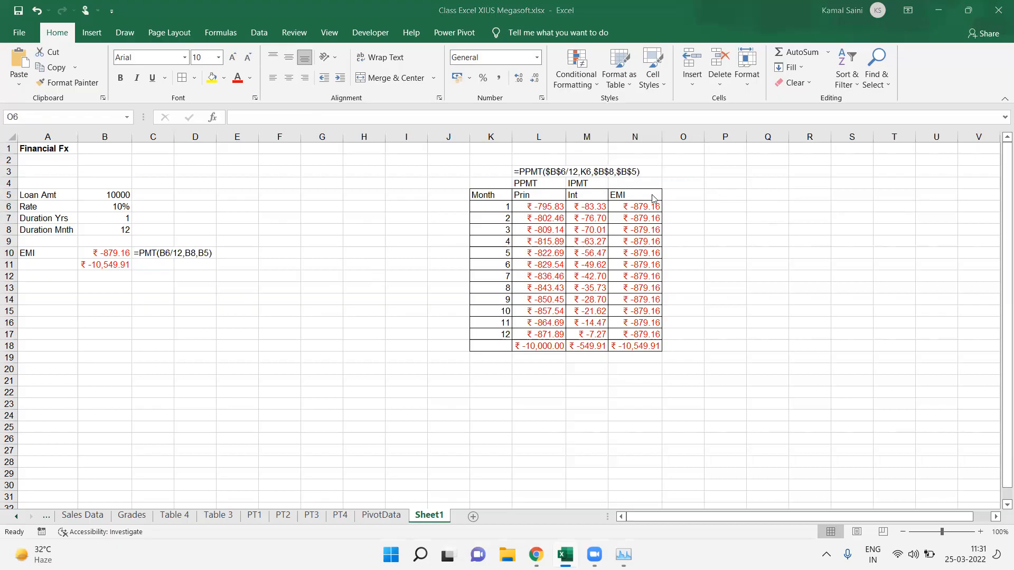
Step: Display M6's IPMT formula as text in O6 using FORMULATEXT
click(684, 208)
text(=form)
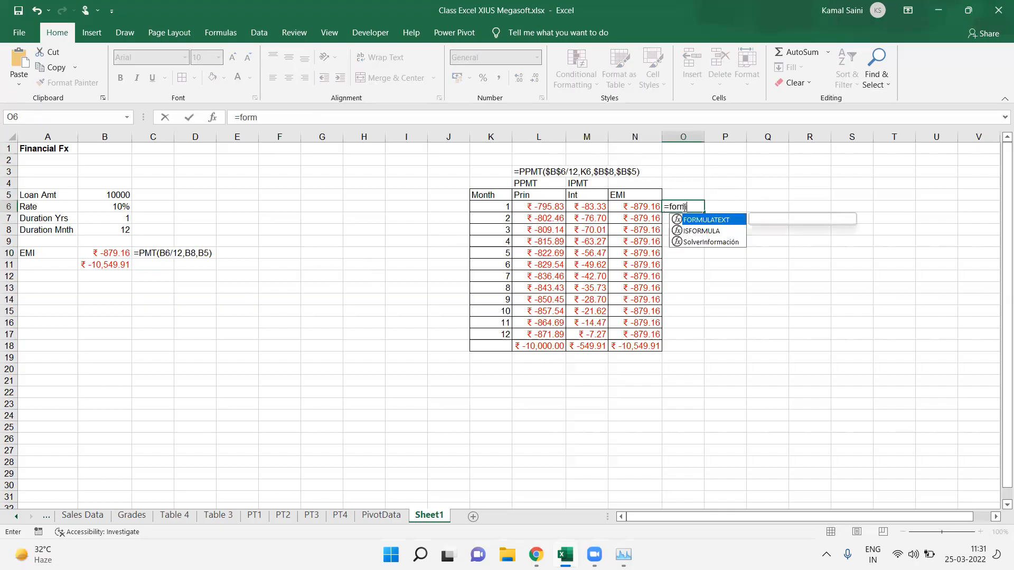
key(Tab)
key(Left)
key(Left)
key(Left)
key(Right)
key(Return)
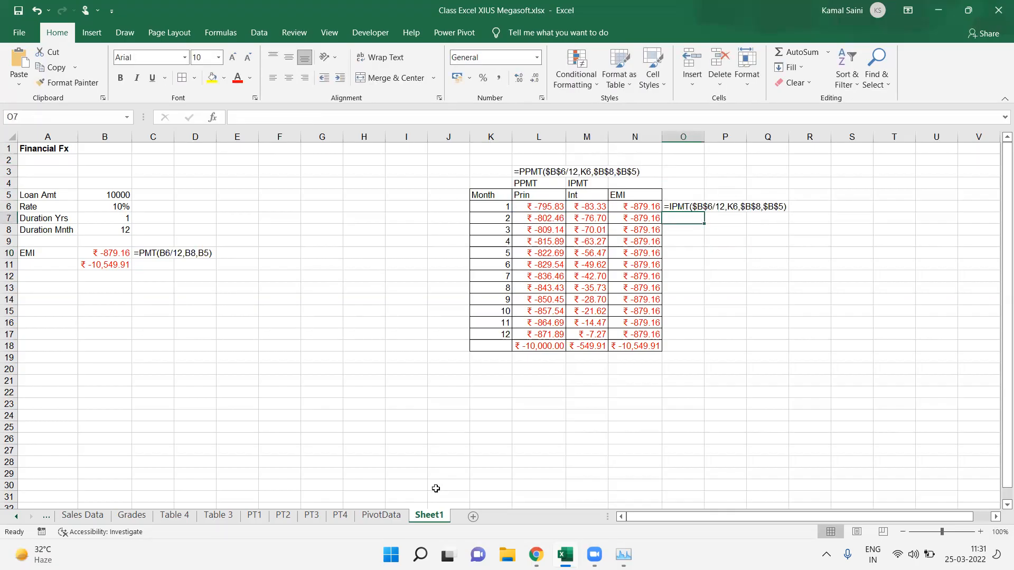
Step: Rename the worksheet Sheet1 as Fin Fx
double_click(427, 515)
text(Fin)
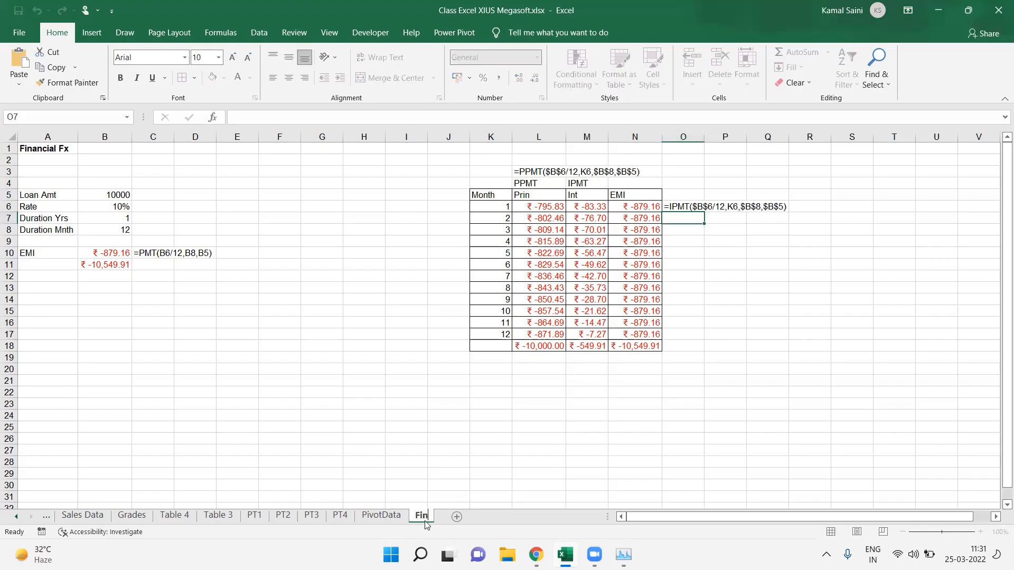
text( Fx)
key(Return)
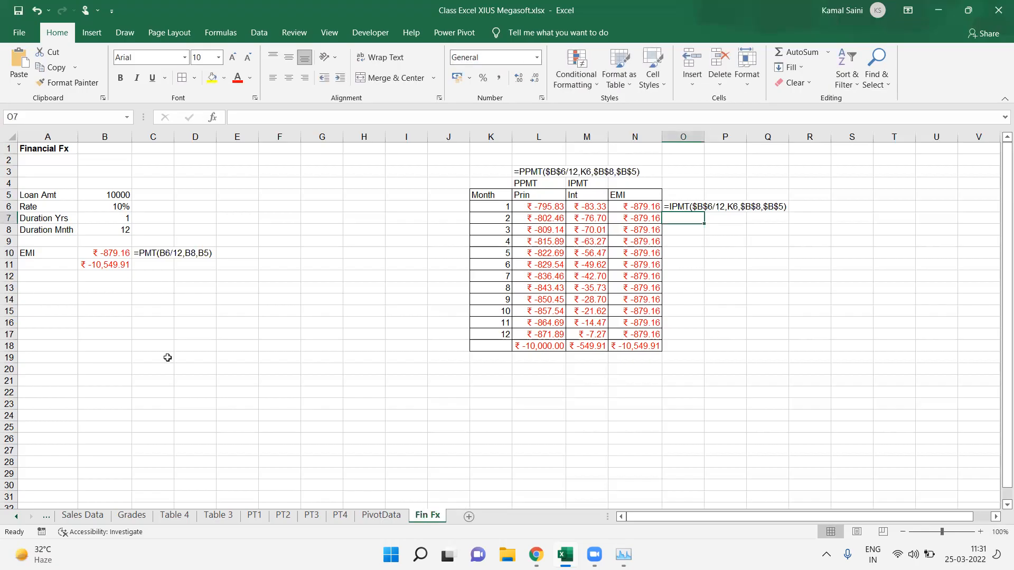
click(58, 346)
key(Down)
key(Down)
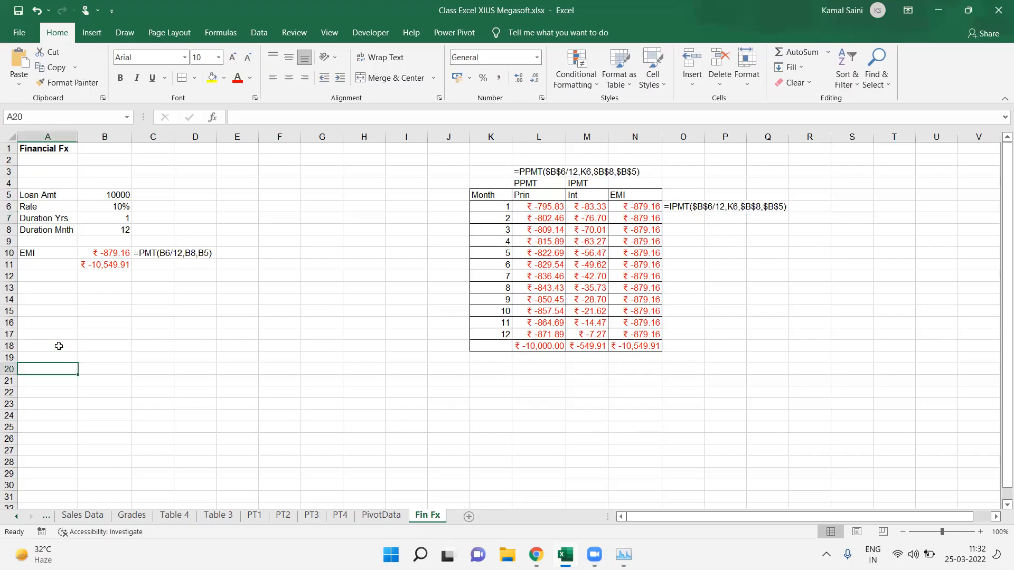
key(Down)
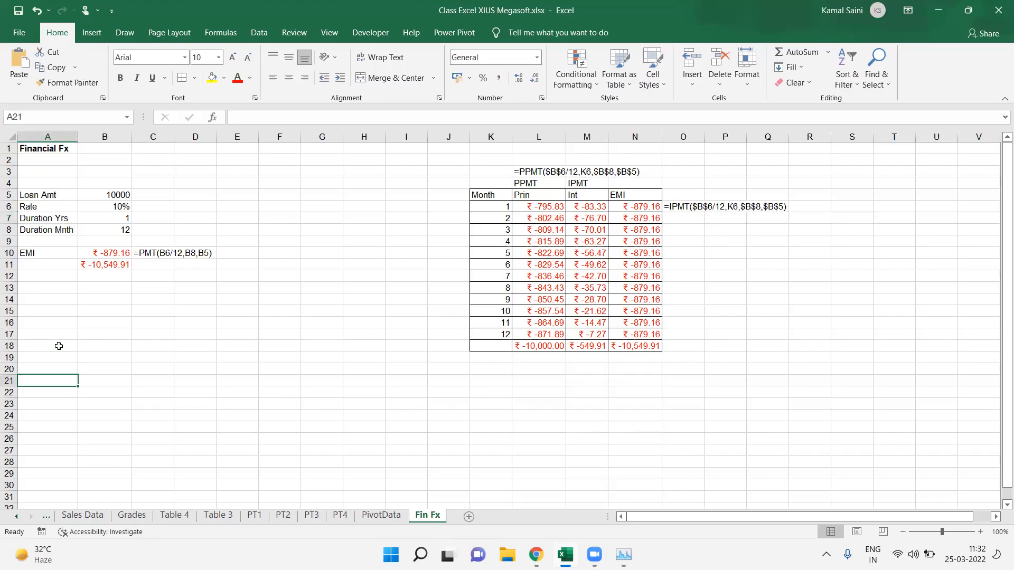
Step: Label A21 as Amt and enter 50000 as the amount in B21
text(A mt)
key(Up)
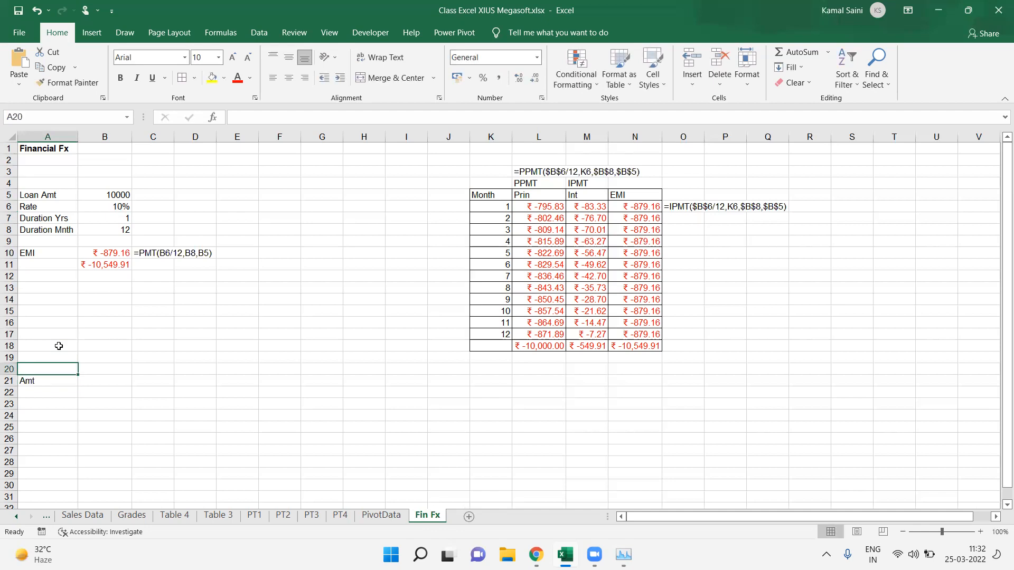
key(Down)
key(Right)
text(5000)
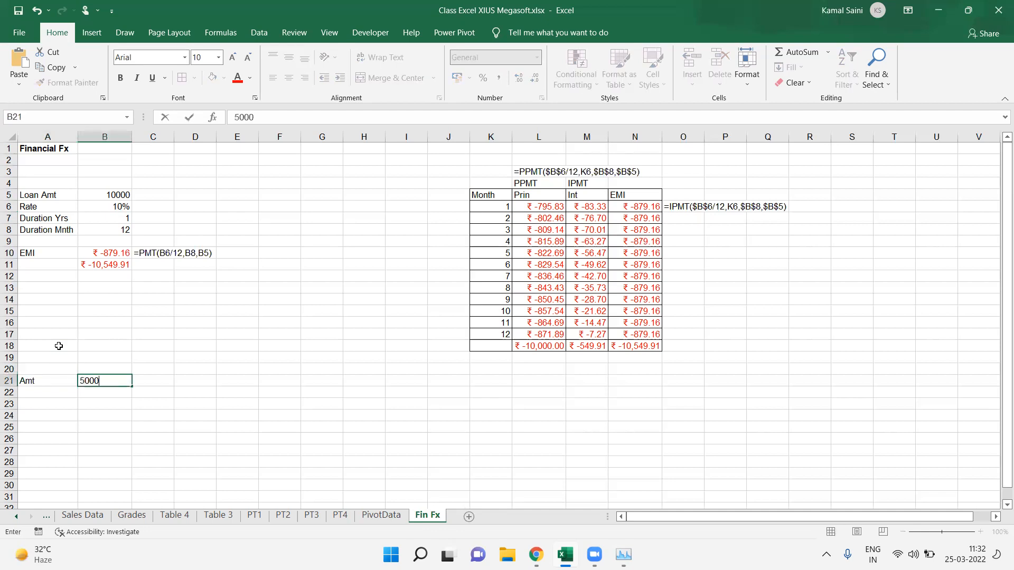
text(0)
key(Return)
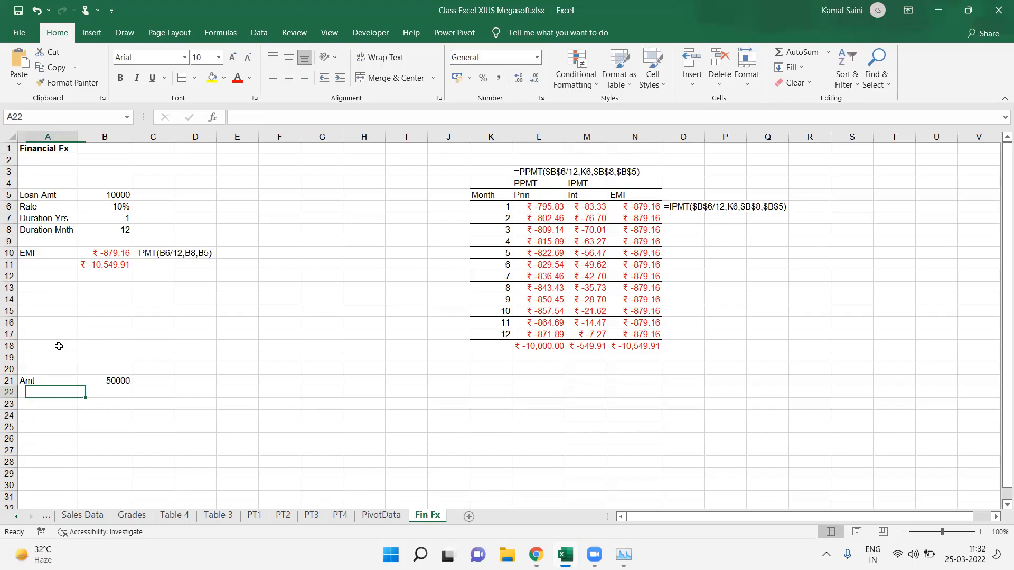
Step: Label A22 as Rate and enter 8% in B22
text(Rate)
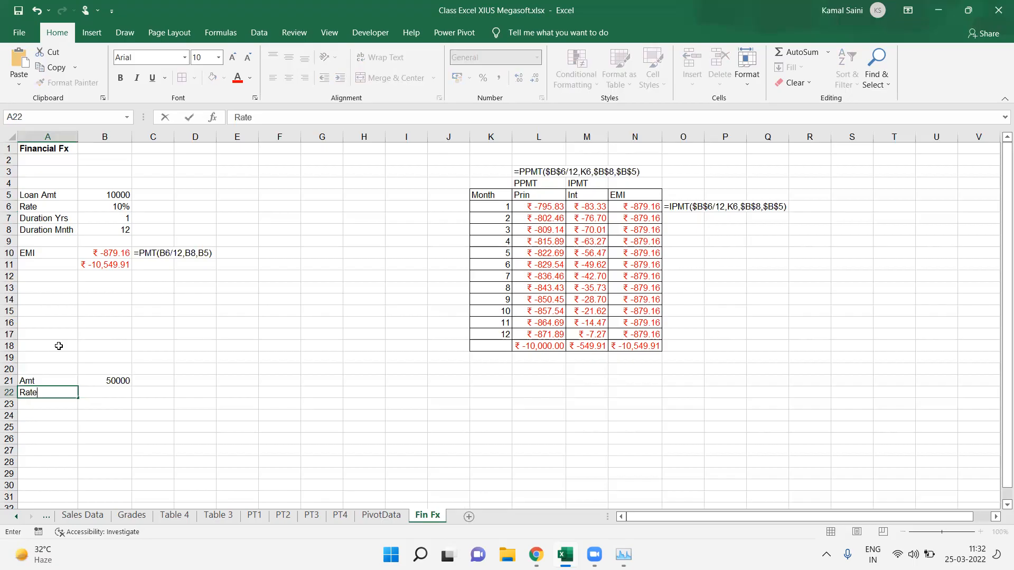
key(Tab)
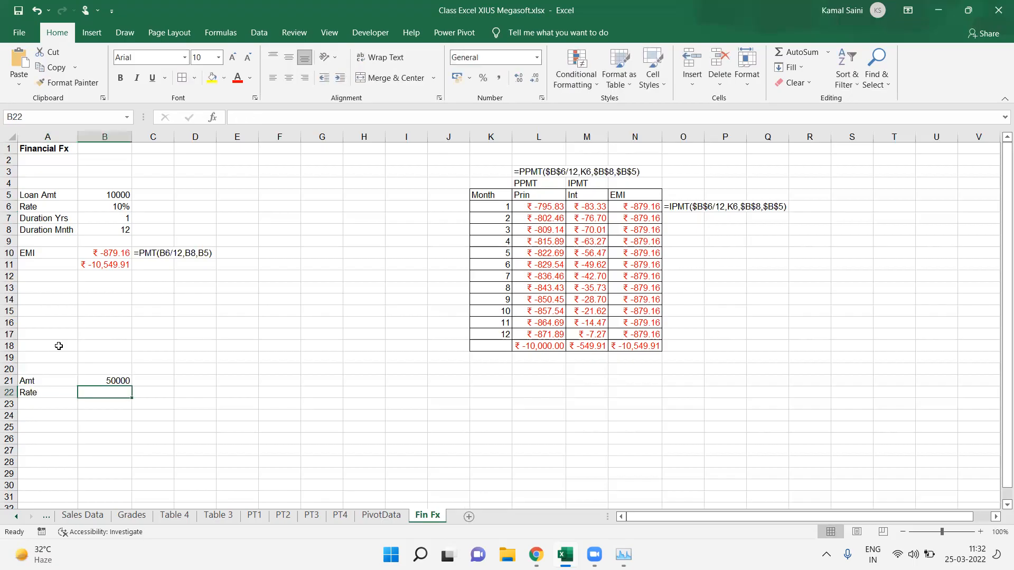
text(8%)
key(Return)
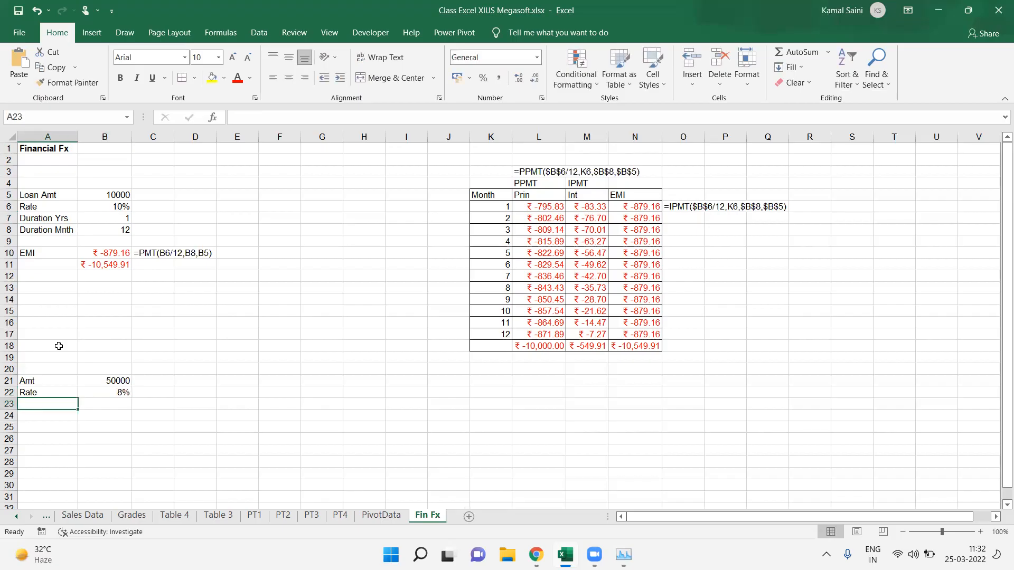
Step: Label A23 as Duration Yrs and enter 3 years in B23
text(DUration)
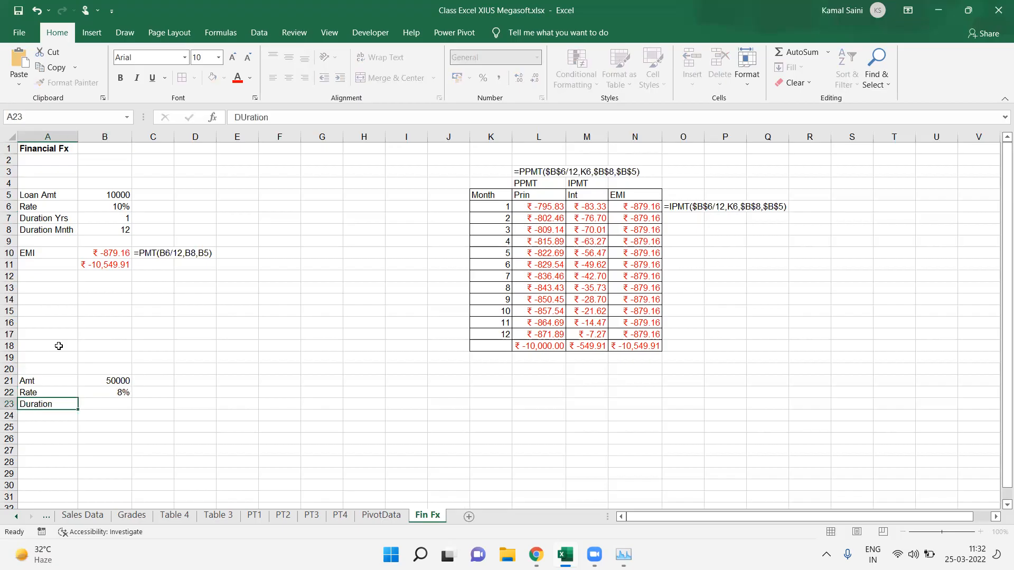
key(Tab)
text(3)
key(Return)
key(Up)
key(F2)
text(Yrs)
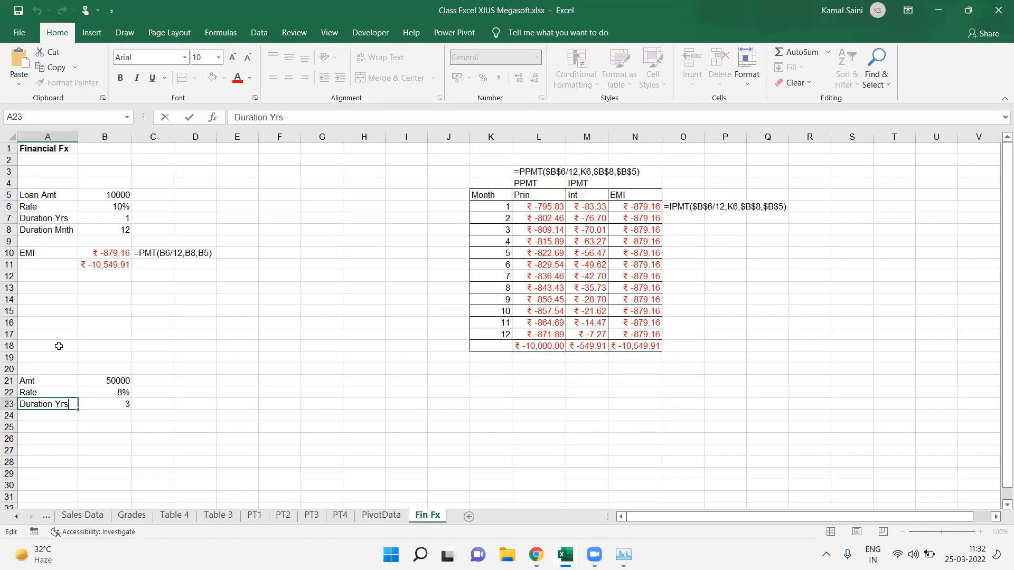
key(Return)
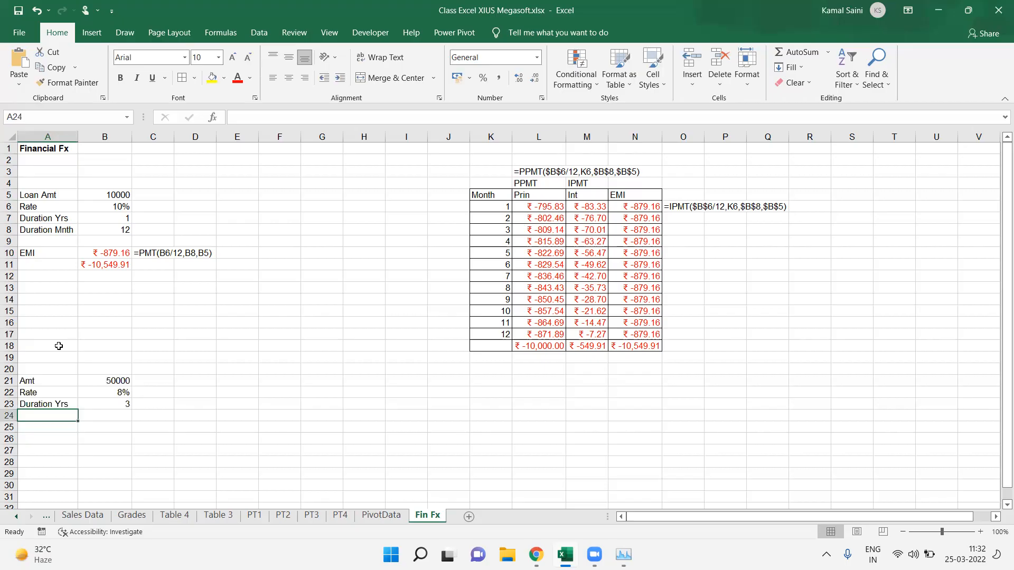
Step: Label A25 as SI and compute simple interest in B25 with =B21*B22*B23
key(Down)
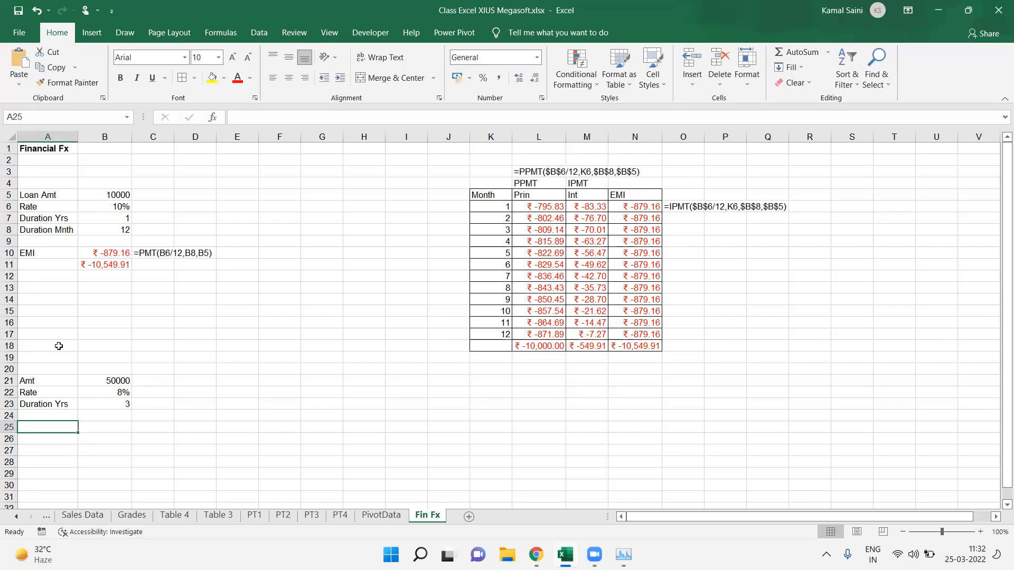
key(F2)
text(SI)
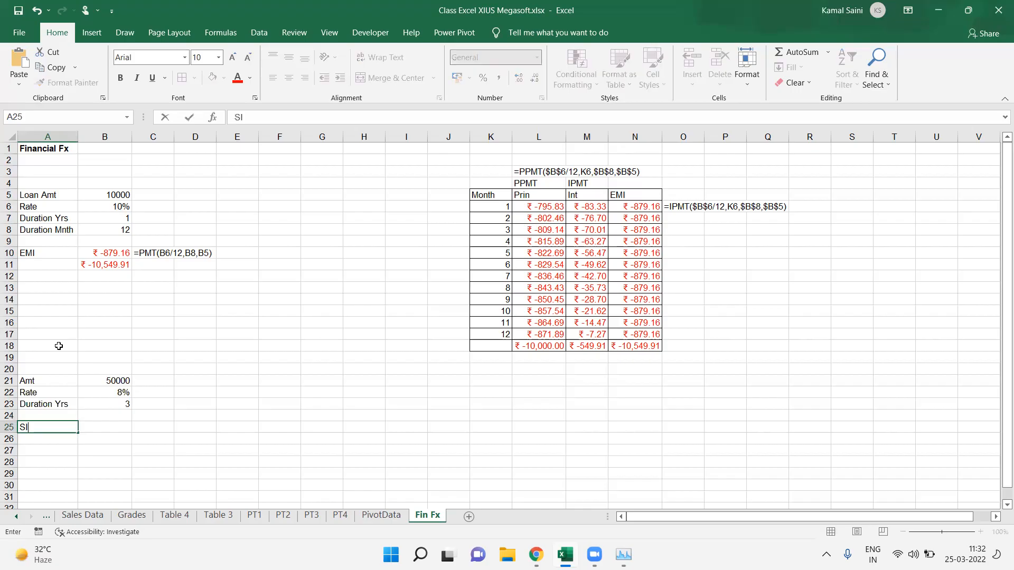
key(Tab)
text(=)
key(Up)
key(Up)
key(Up)
key(Up)
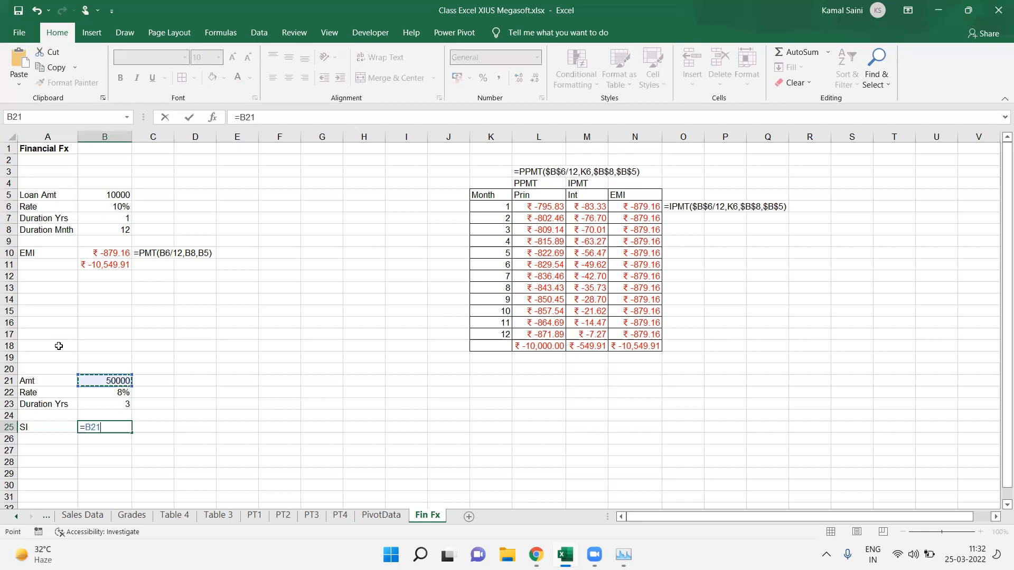
text(*)
key(Up)
key(Up)
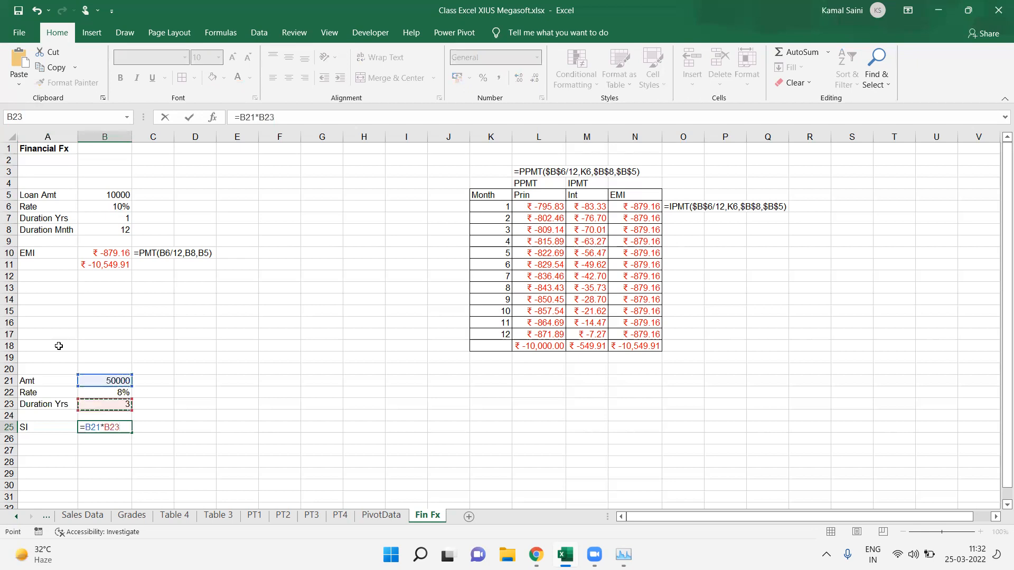
key(Up)
text(*)
key(Up)
key(Up)
key(Return)
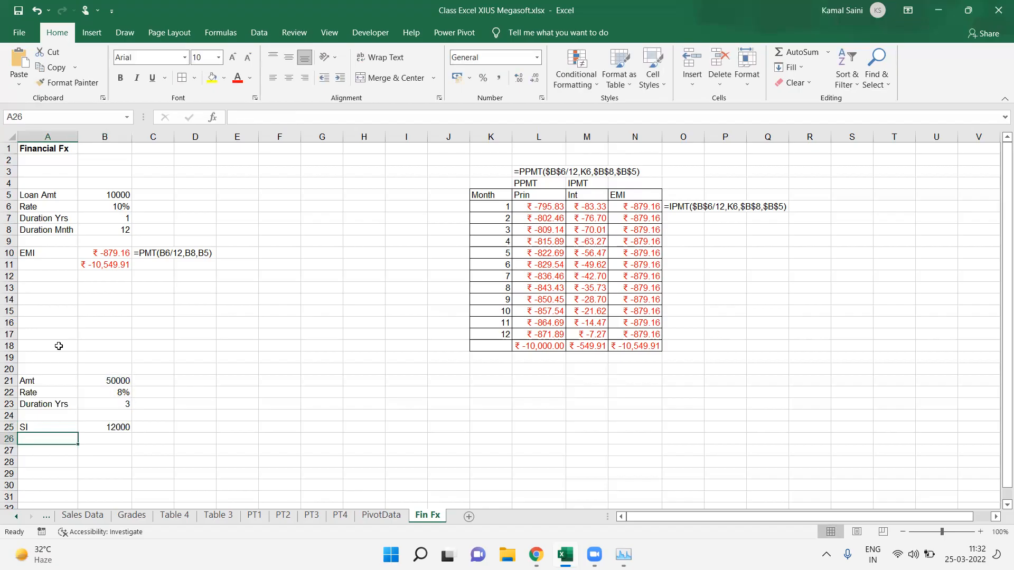
Step: Label A26 as CI and start its formula in B26 as =B21*(1, accepting Excel's suggested correction
text(C)
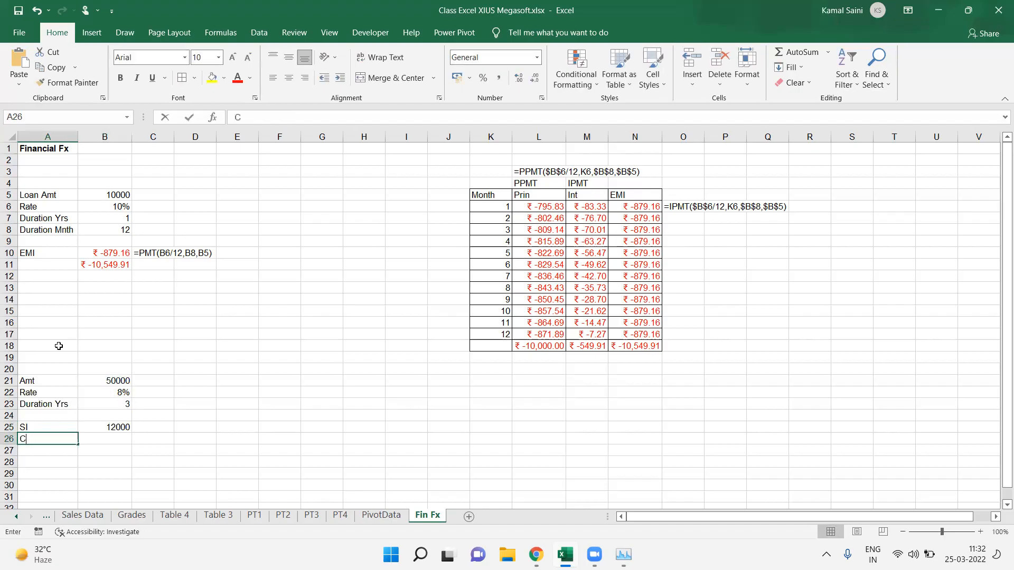
text(I)
key(Tab)
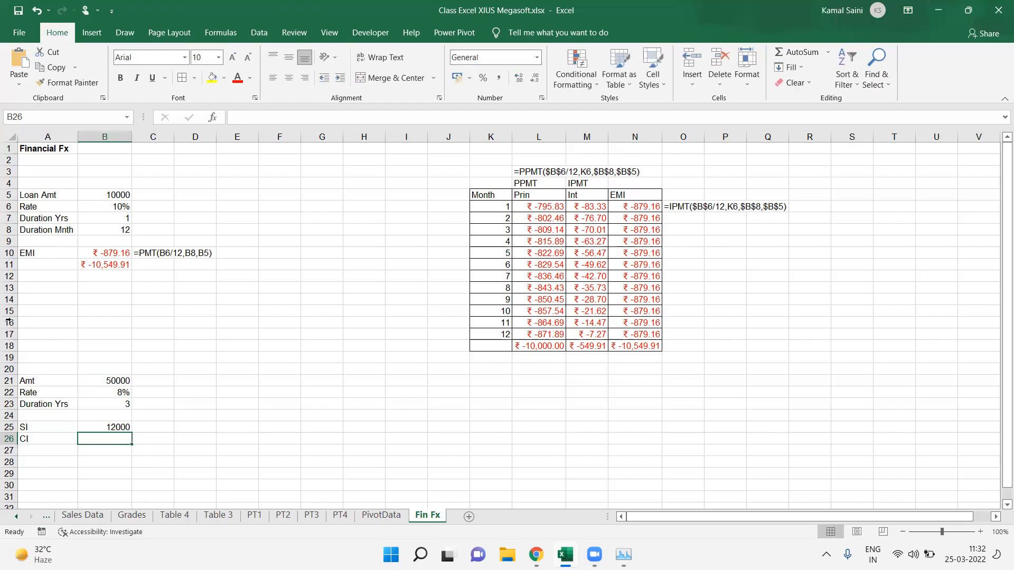
text(=)
click(119, 383)
text(*(1)
key(Return)
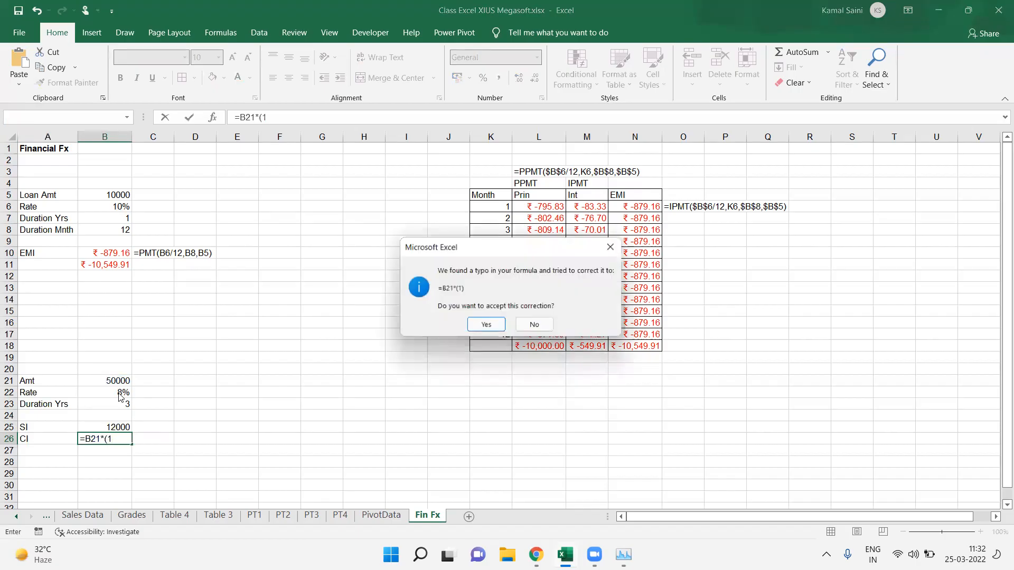
click(497, 327)
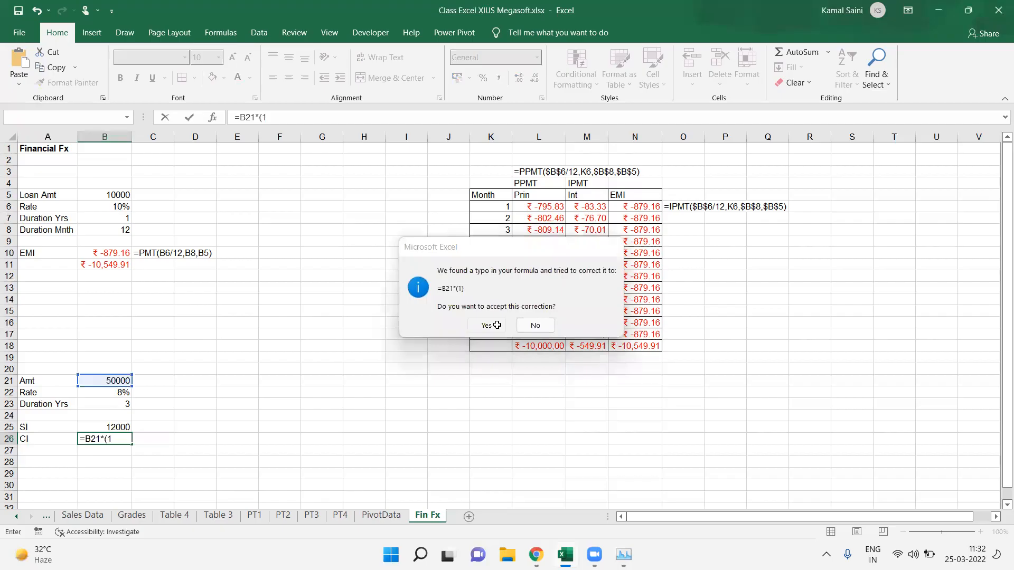
key(Up)
key(Up)
key(Up)
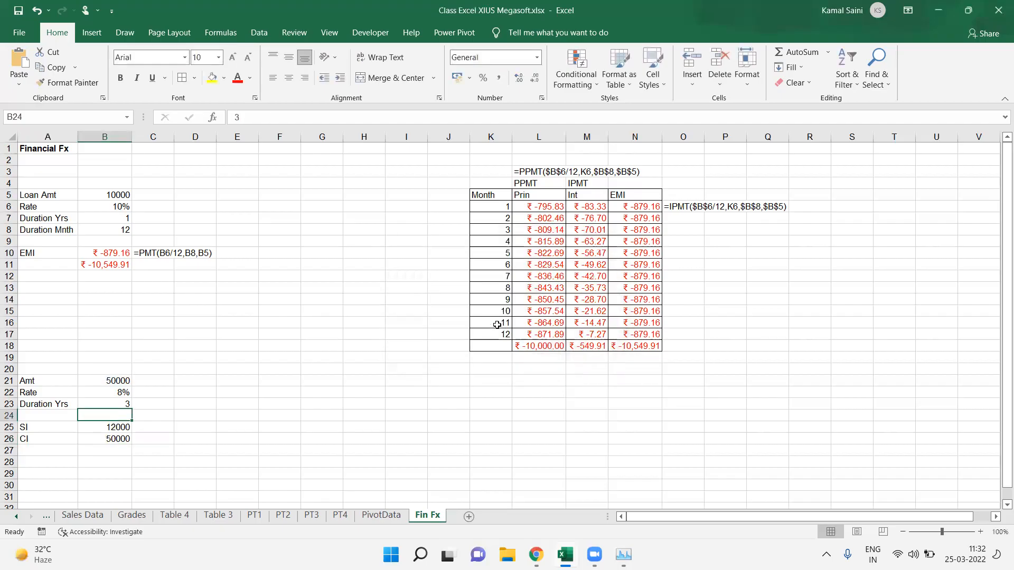
Step: Edit B26 into the compound interest formula =B21*(1+B22)^B23-B21
key(Down)
key(Down)
key(F2)
key(BackSpace)
text(+)
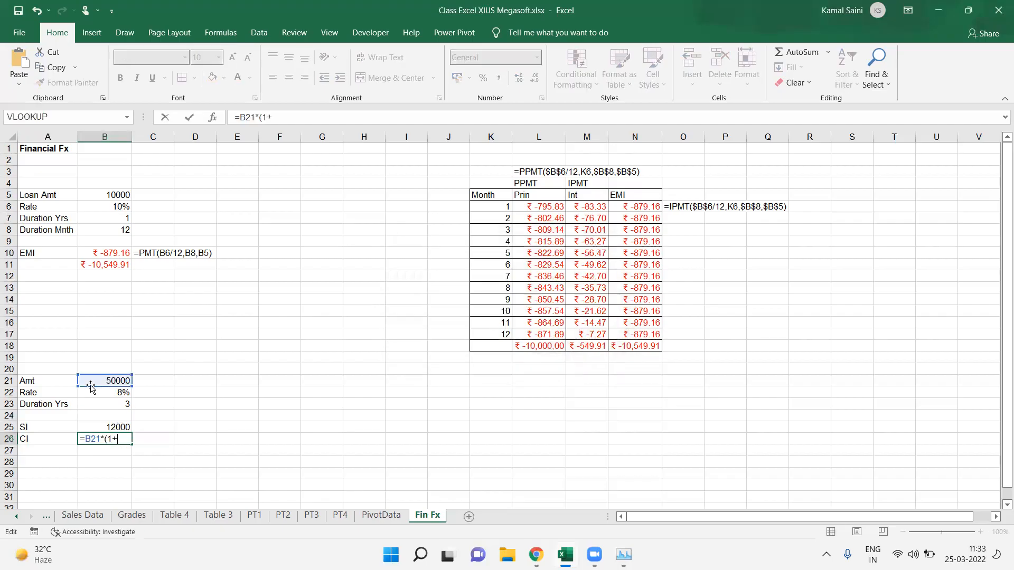
click(110, 393)
text())
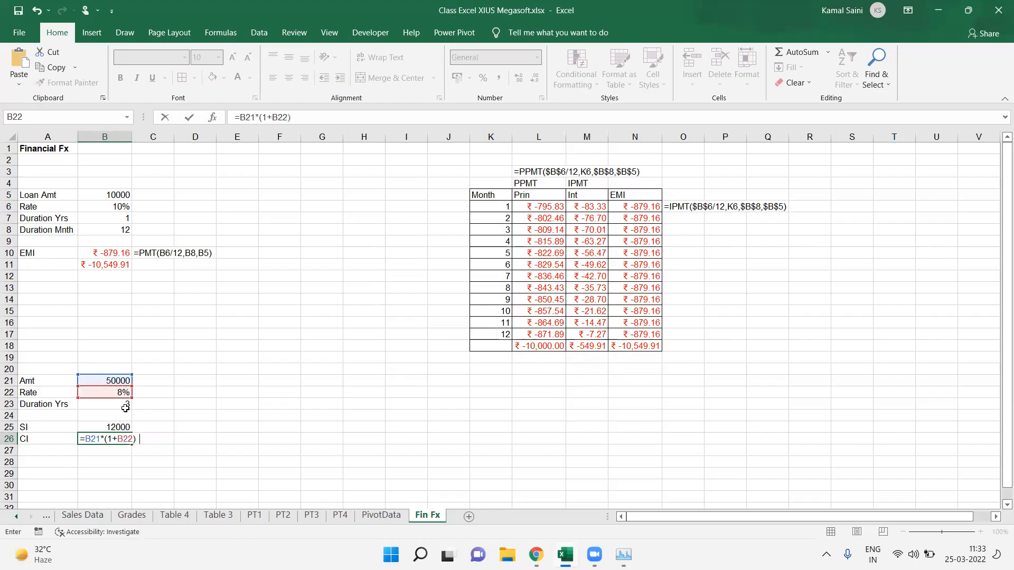
text(^)
click(128, 406)
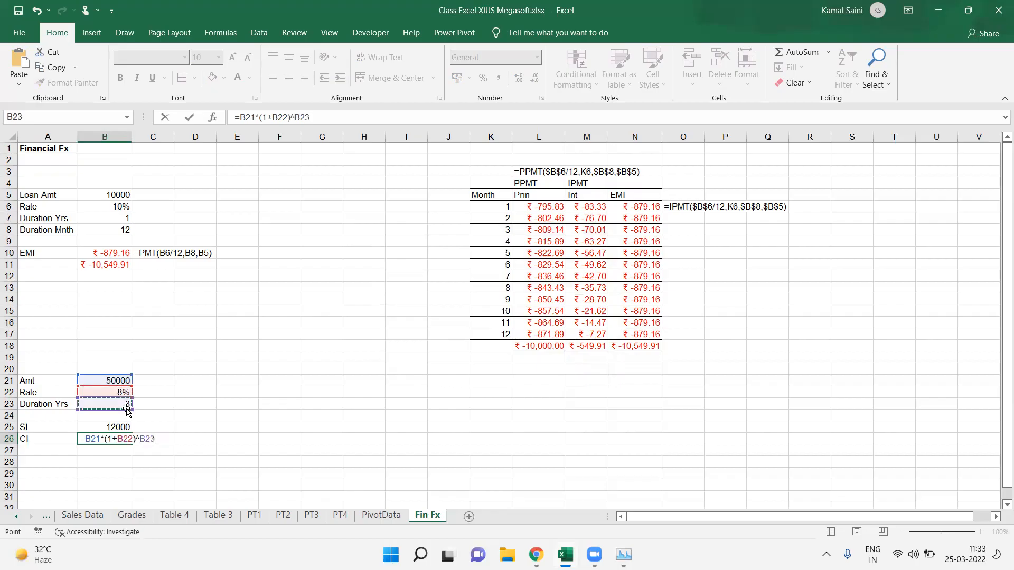
text(-)
click(111, 381)
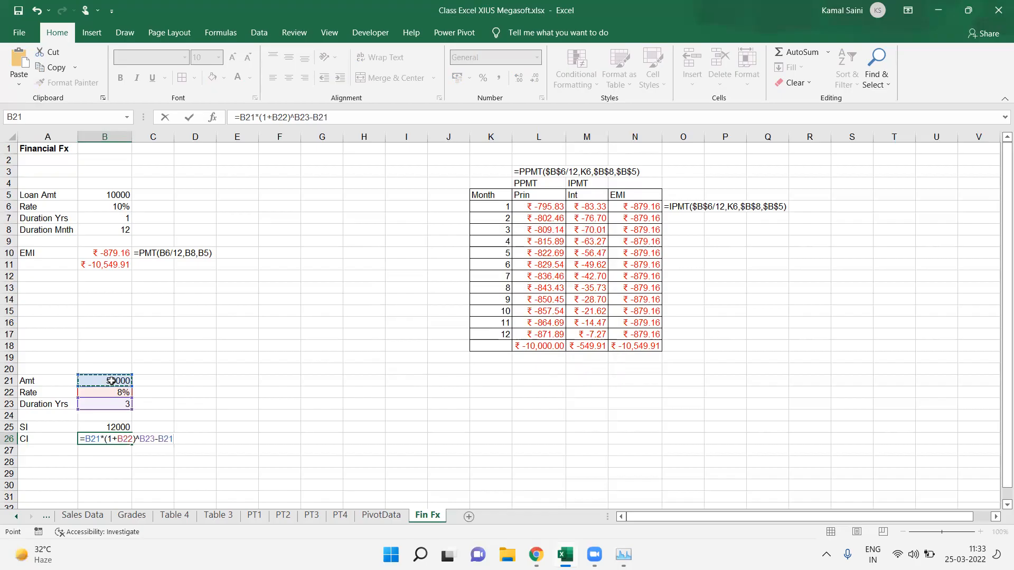
drag(84, 439, 173, 440)
click(172, 439)
key(Return)
Step: Display B26's compound interest formula as text in C26 using FORMULATEXT
click(173, 439)
text(=)
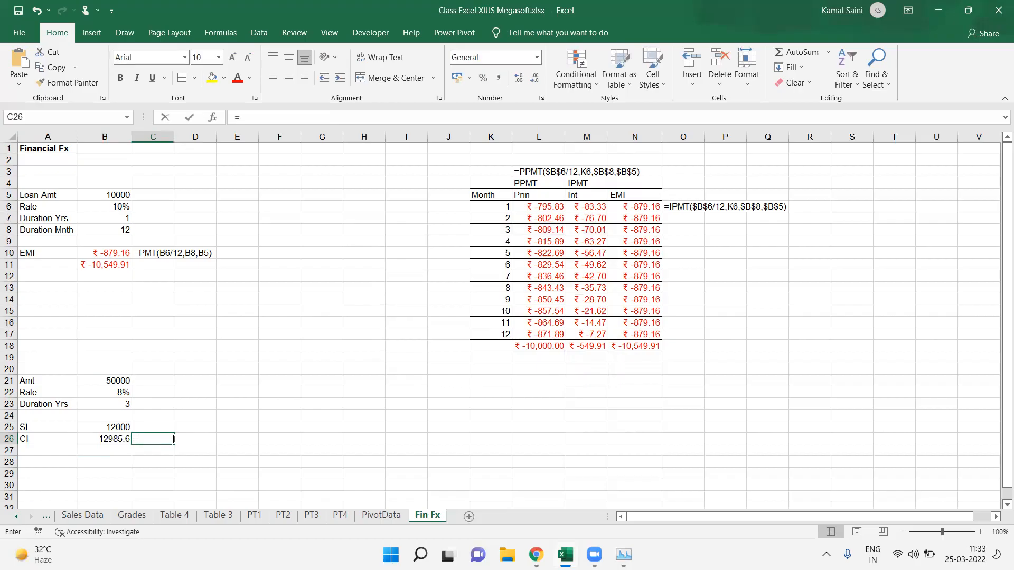
text(fo)
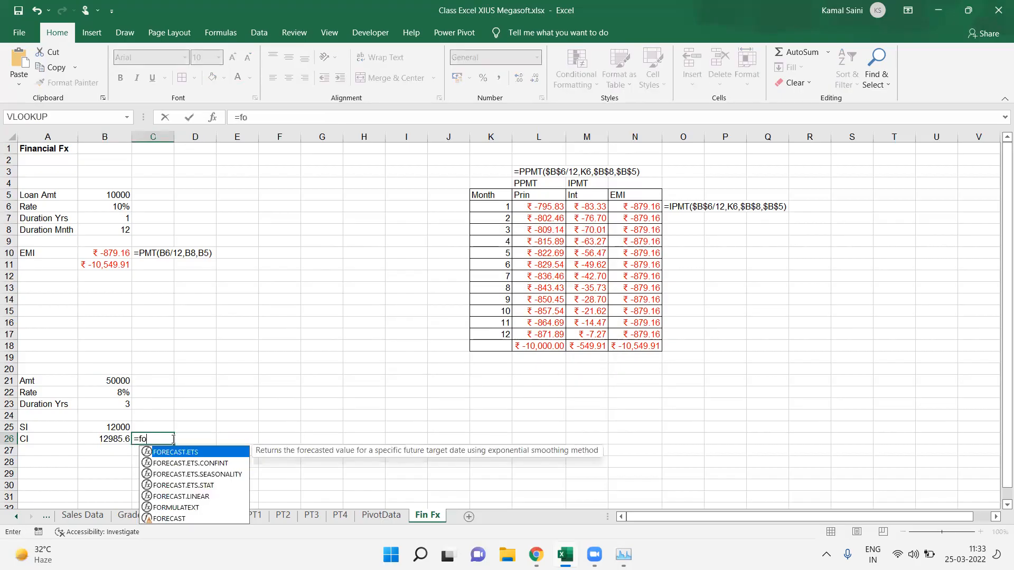
text(rm)
key(Tab)
key(Left)
key(Return)
Step: Copy the FORMULATEXT cell C26 to C25 to show the simple interest formula
click(173, 440)
key(ctrl+c)
key(Up)
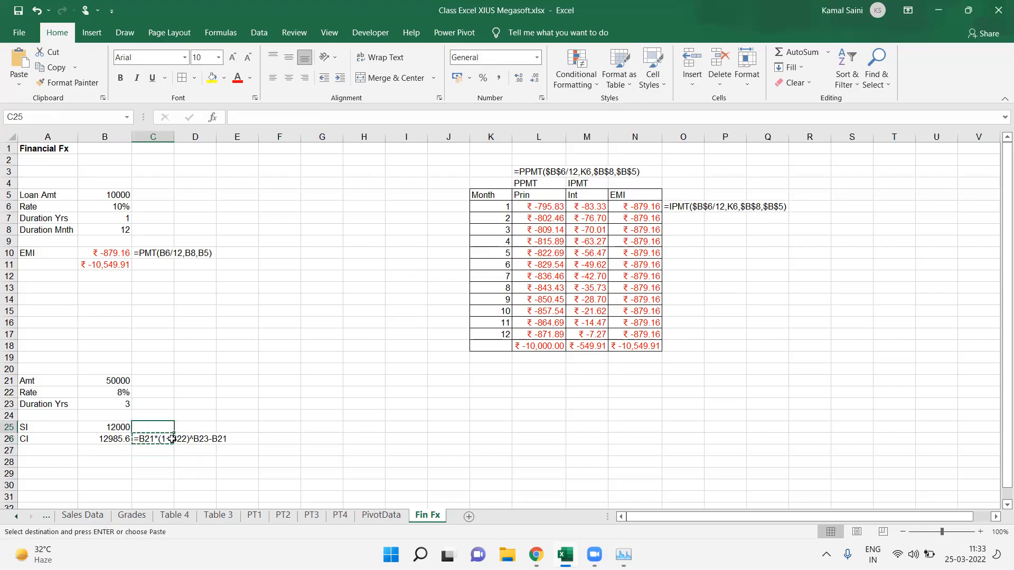
key(ctrl+v)
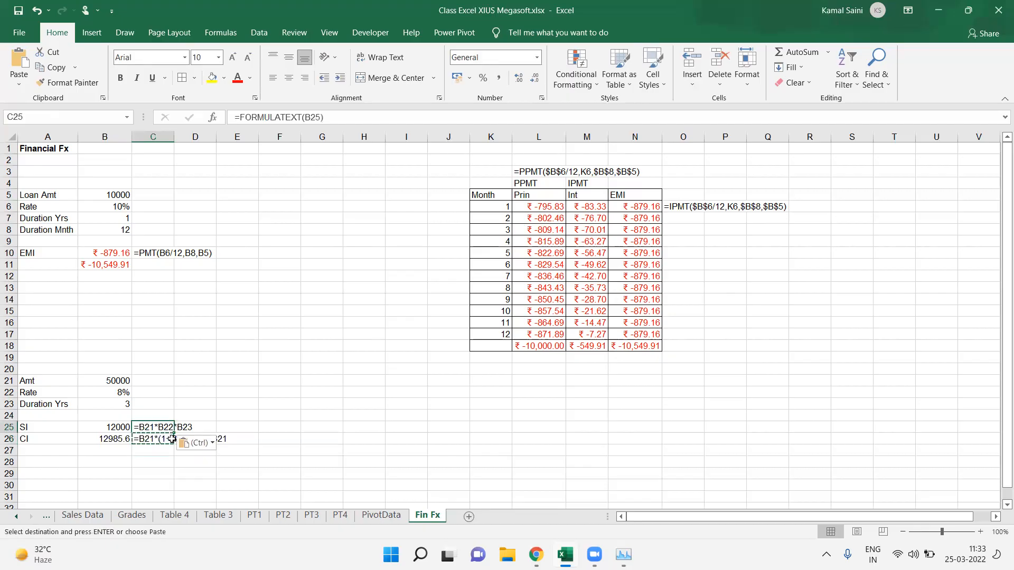
Step: Label A27 as FV and calculate future value in B27 with =FV(B22,B23,1,-B21)
click(50, 459)
click(64, 452)
text(FV)
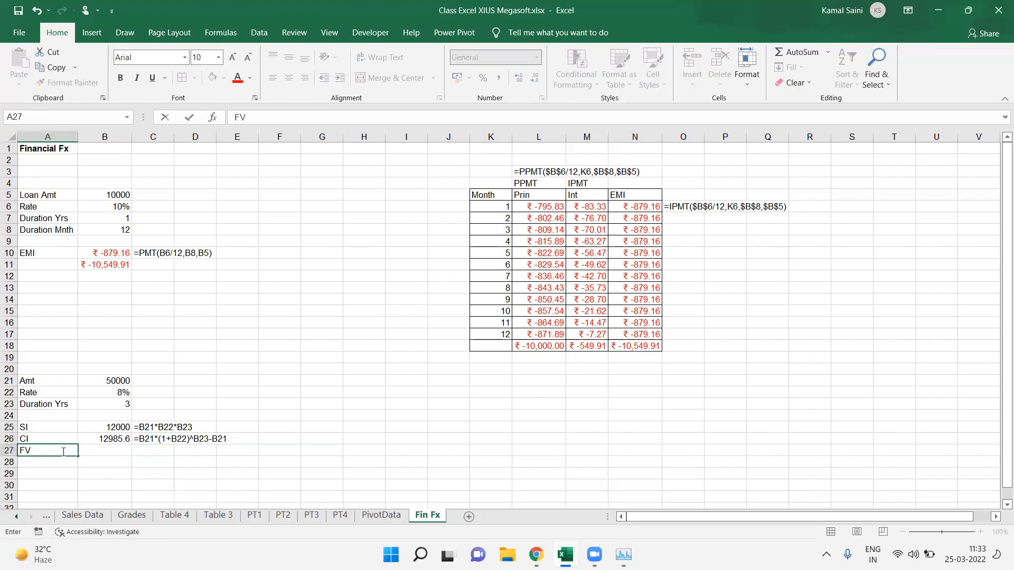
key(Tab)
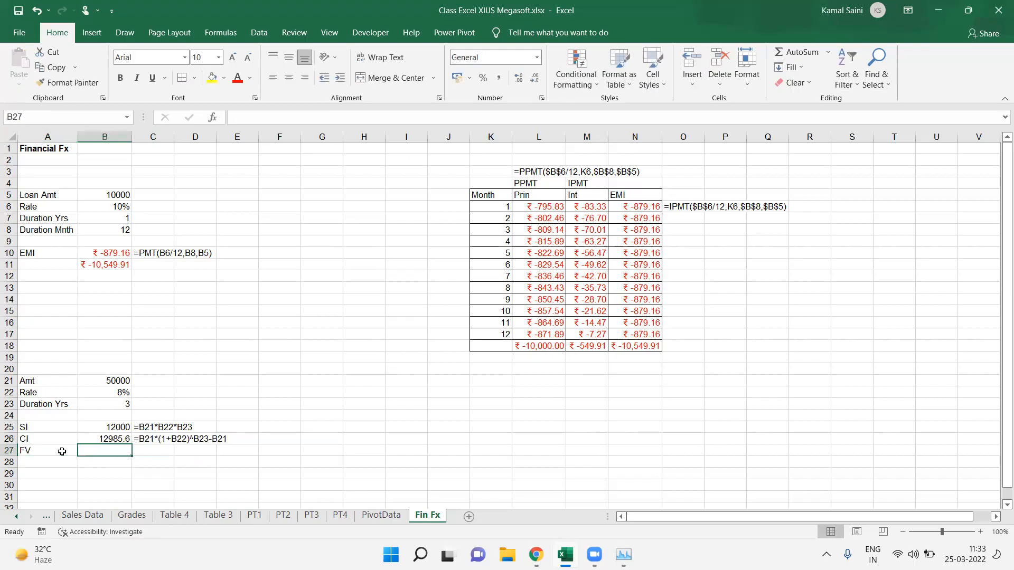
text(=fv)
key(Tab)
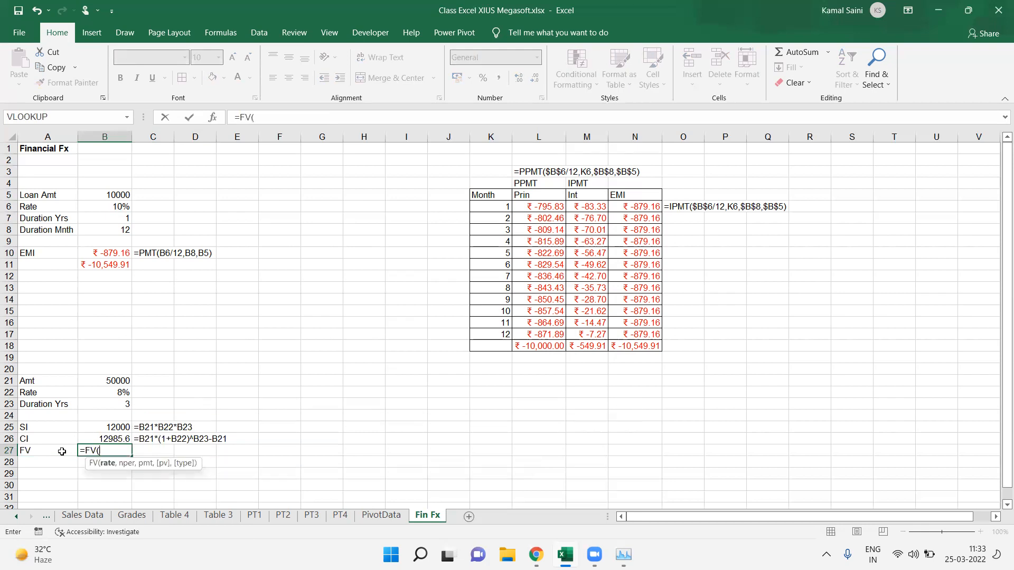
click(109, 391)
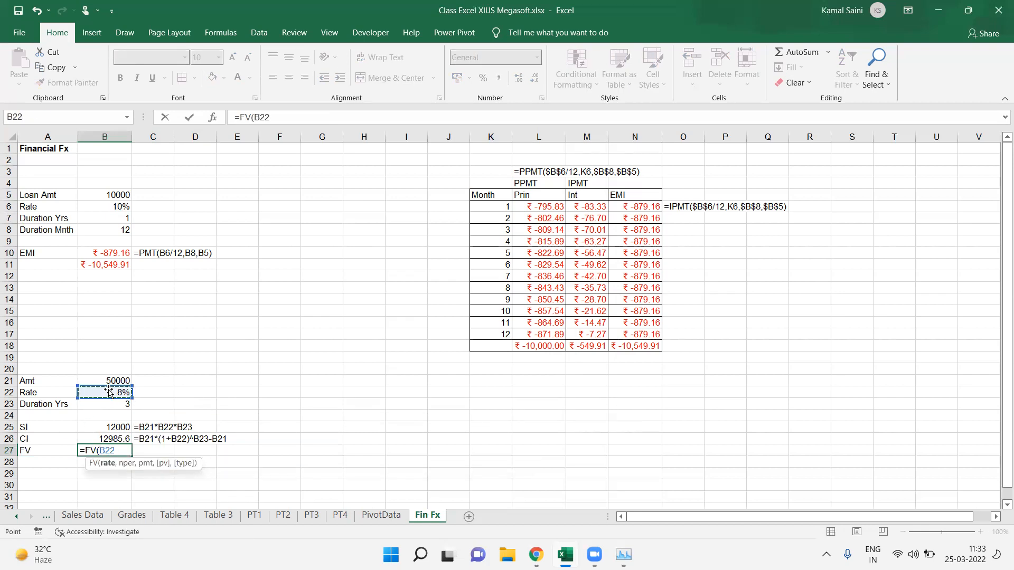
text(,)
click(123, 404)
text(,1,)
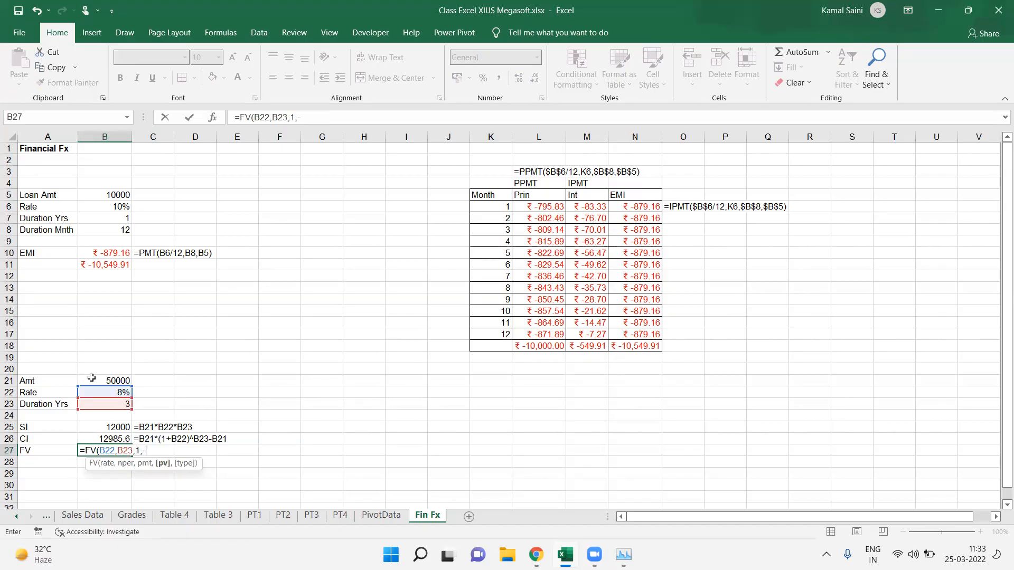
text(-)
click(92, 379)
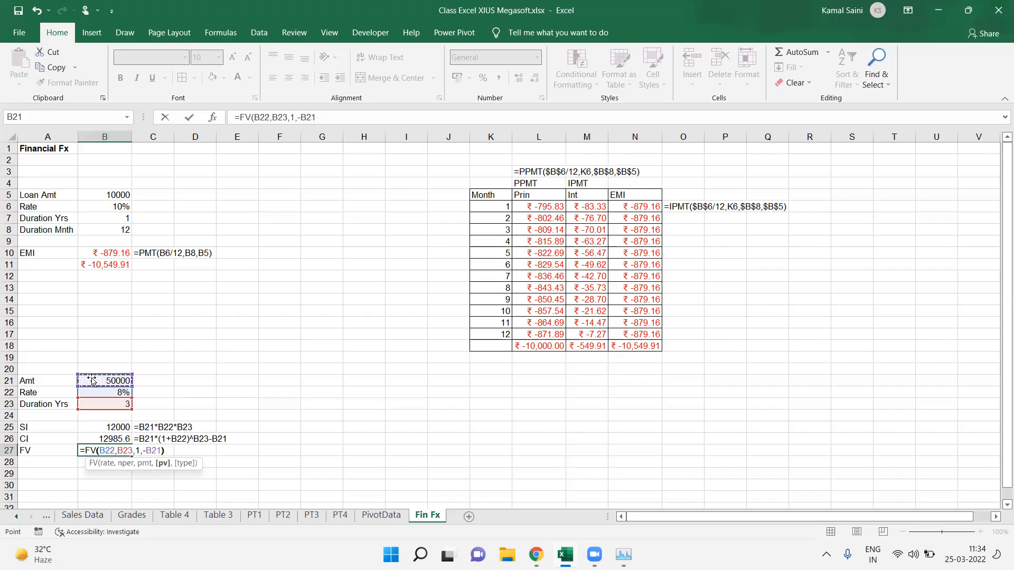
text())
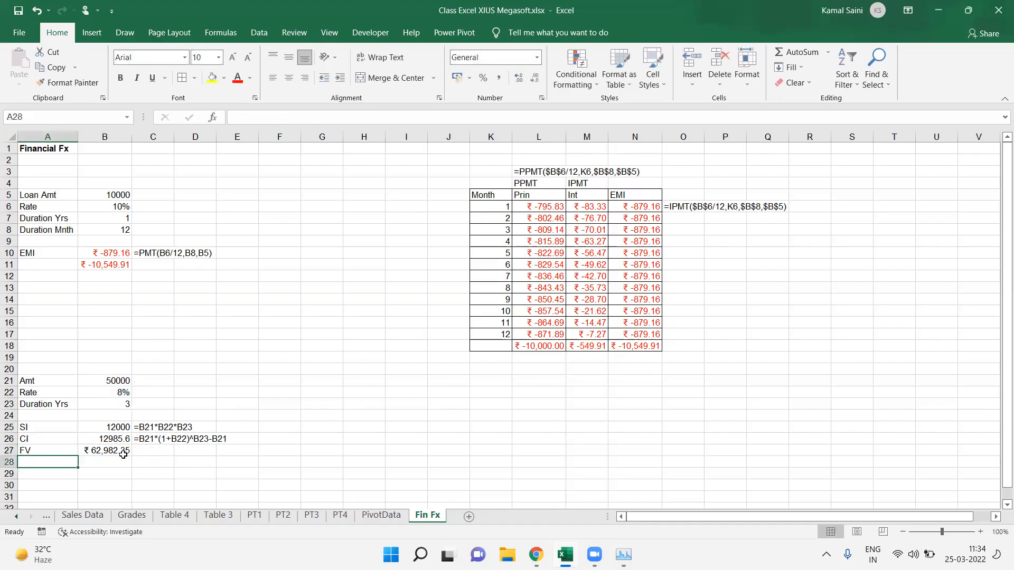
click(123, 456)
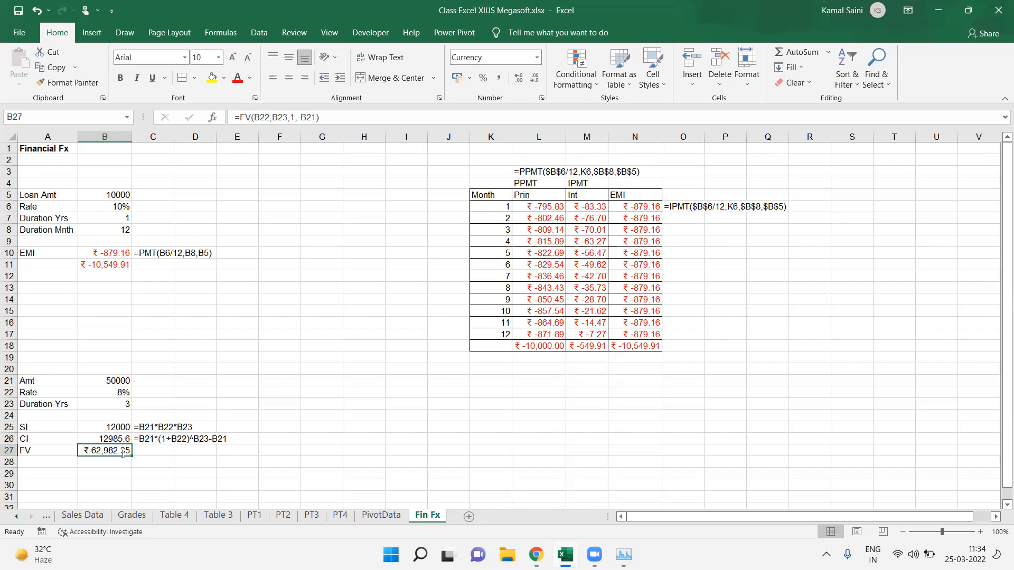
Step: Try subtracting the principal B21 from B27's FV formula and filling C27, then undo both edits
double_click(123, 455)
text(-)
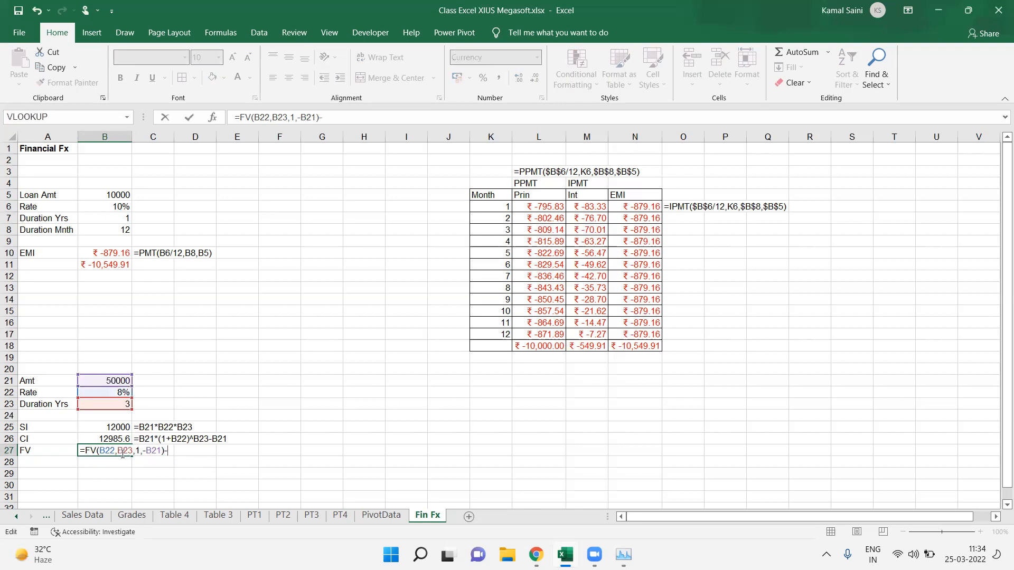
click(106, 380)
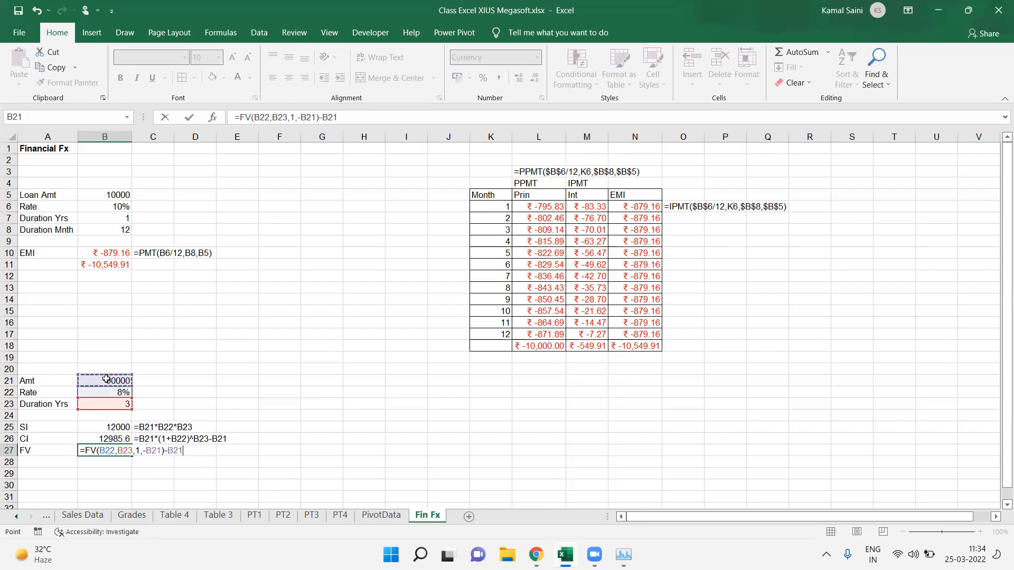
key(Return)
key(Up)
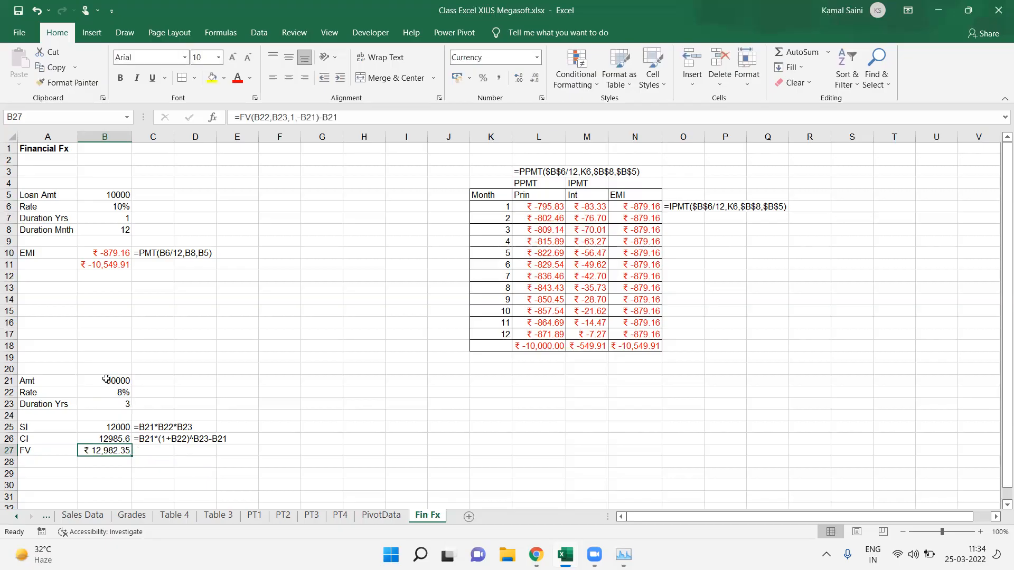
key(Right)
key(ctrl+d)
key(Down)
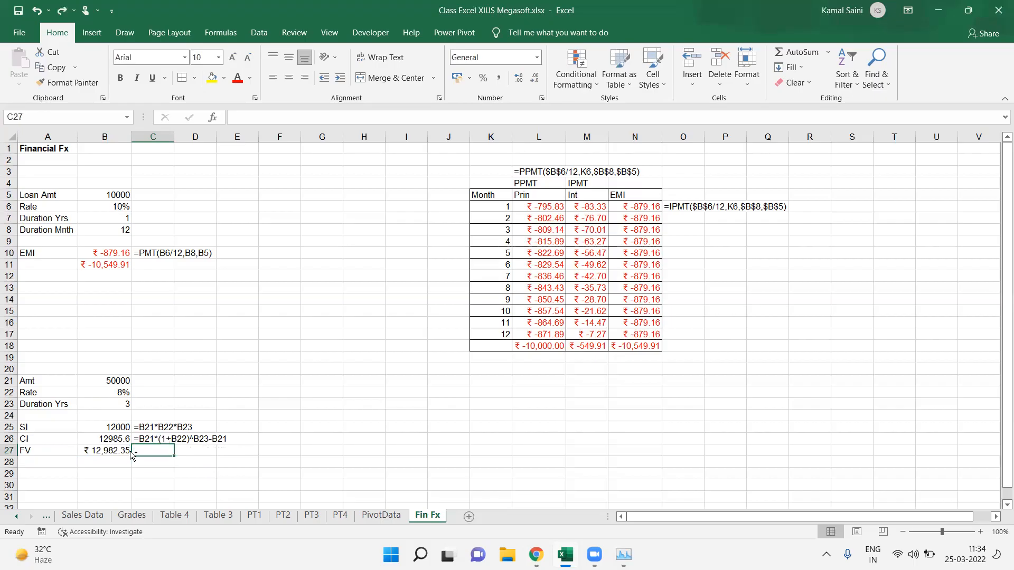
key(ctrl+z)
key(ctrl+z)
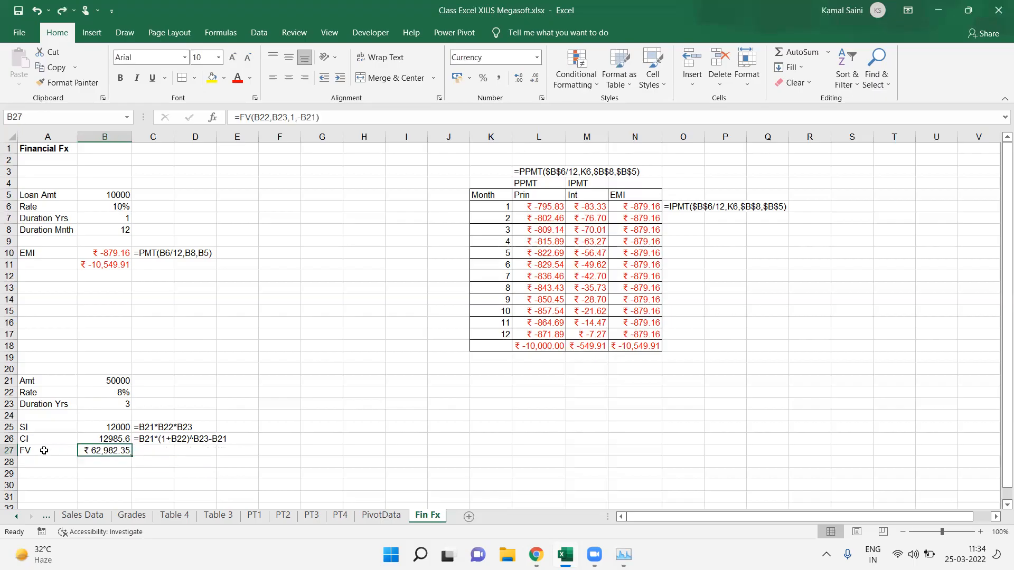
Step: Display B27's FV formula as text in C27 by repeating the FORMULATEXT fill
drag(44, 451, 104, 450)
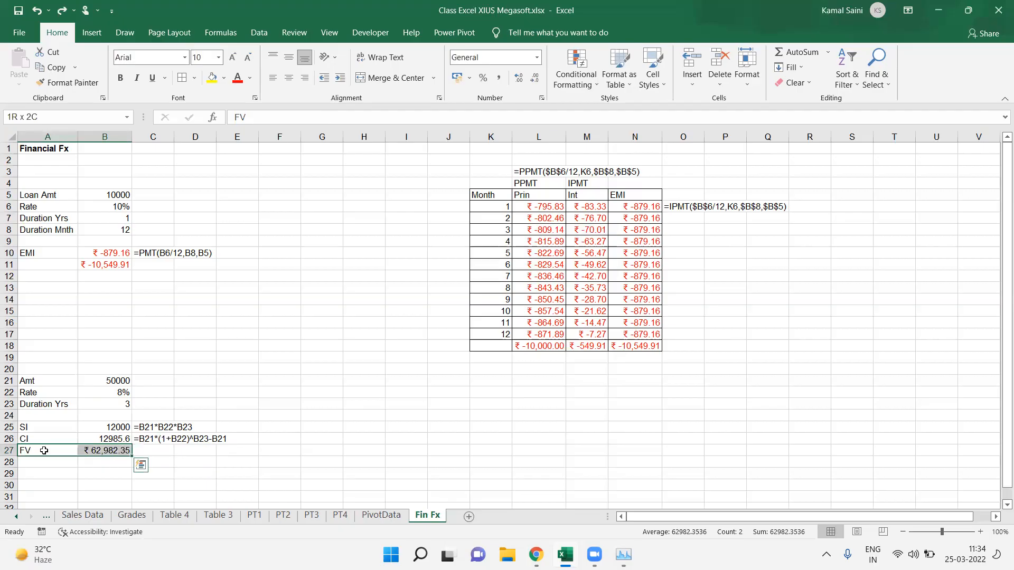
key(Right)
key(Right)
key(ctrl+y)
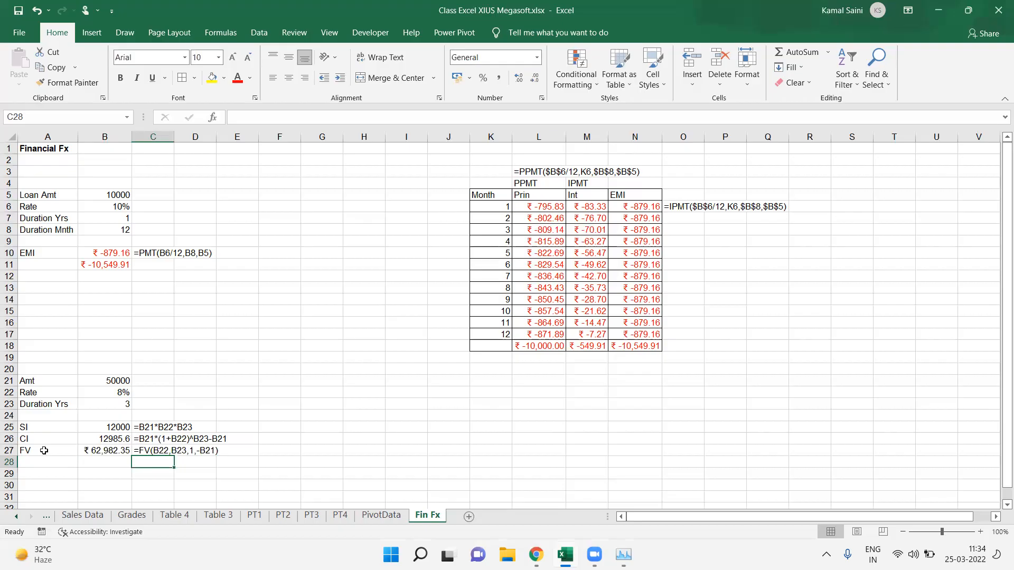
Step: Bold the schedule header row Month, Prin, Int, EMI in K5:N5
click(502, 196)
key(ctrl+shift+Right)
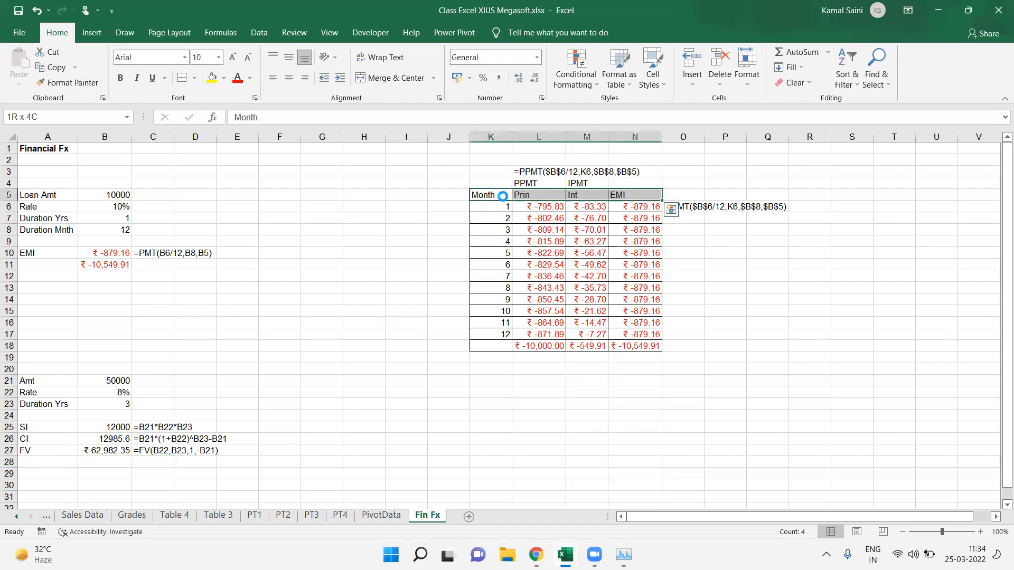
key(ctrl+b)
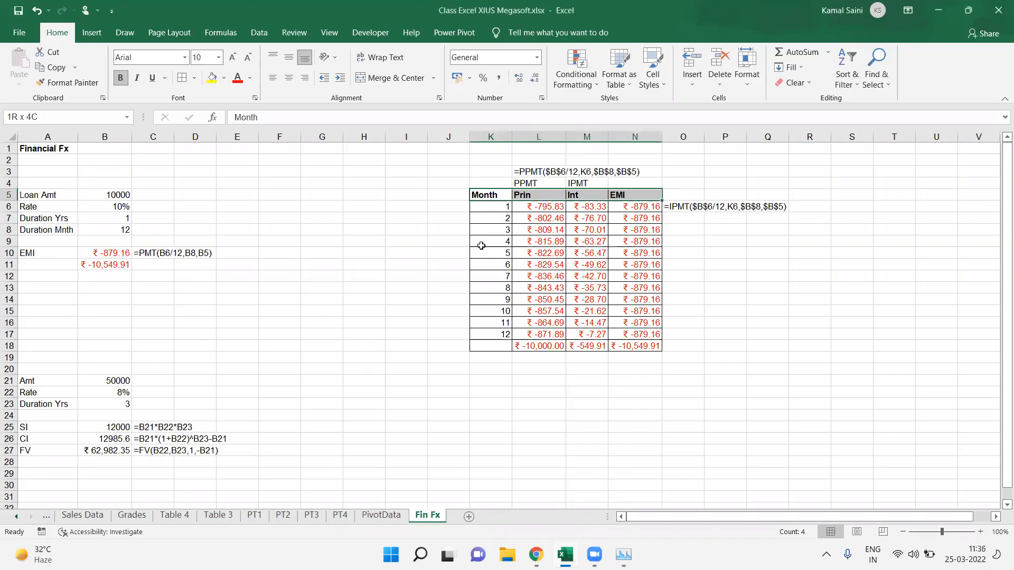
Step: Bold the labels Amt, Rate and Duration Yrs in A21:A23
click(514, 95)
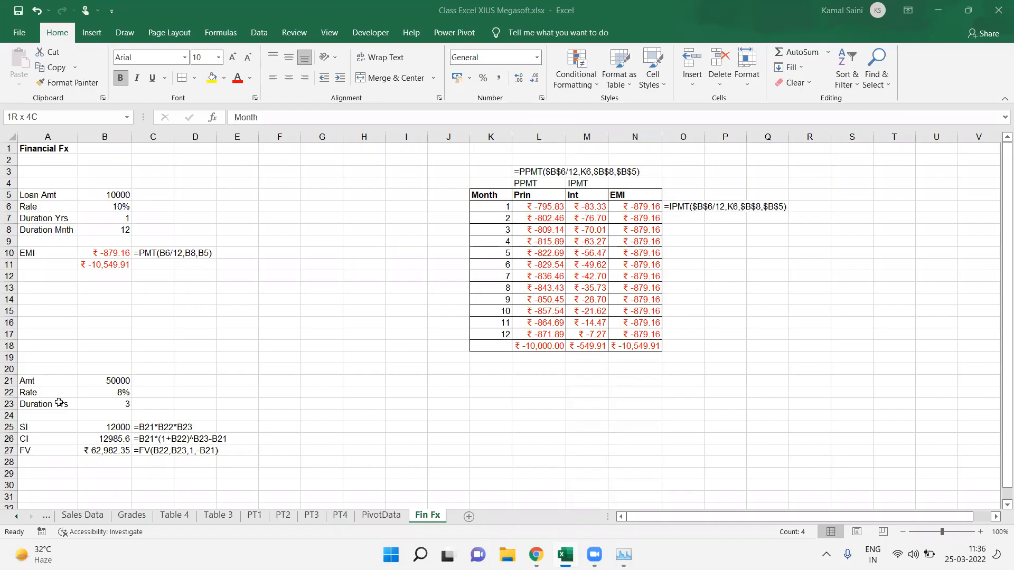
drag(47, 380, 59, 403)
key(ctrl+b)
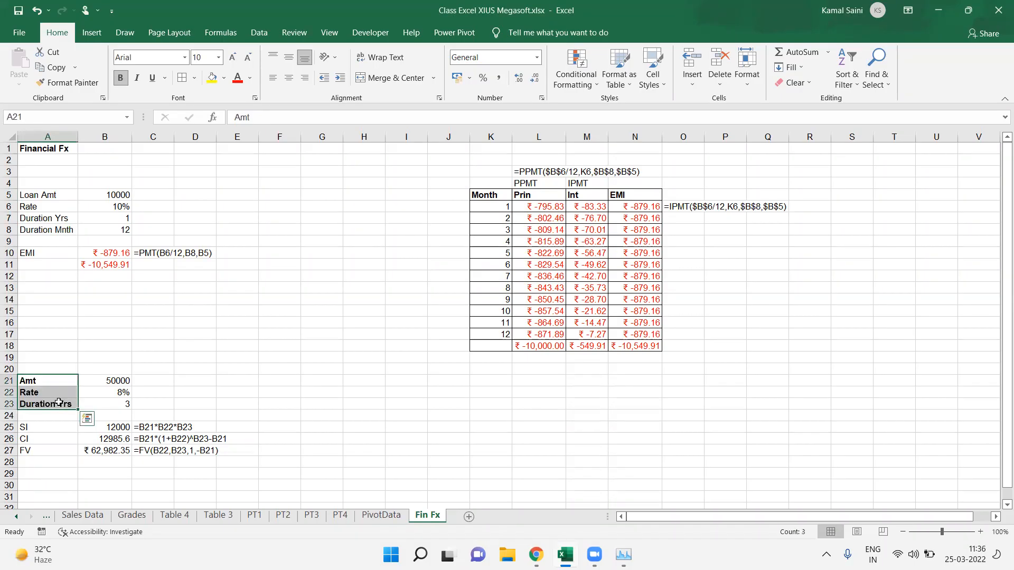
key(ctrl+q)
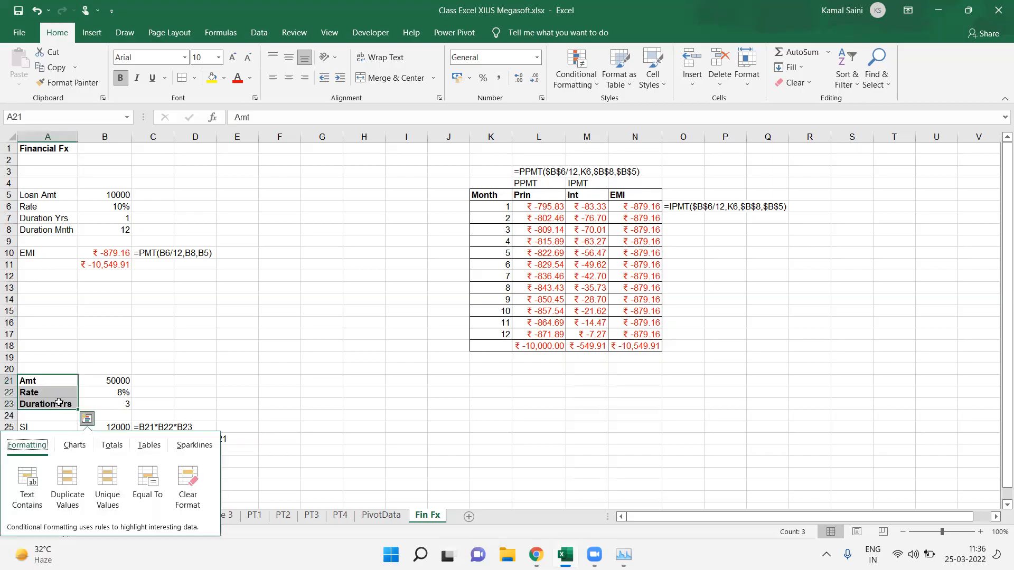
key(Return)
key(Down)
key(Down)
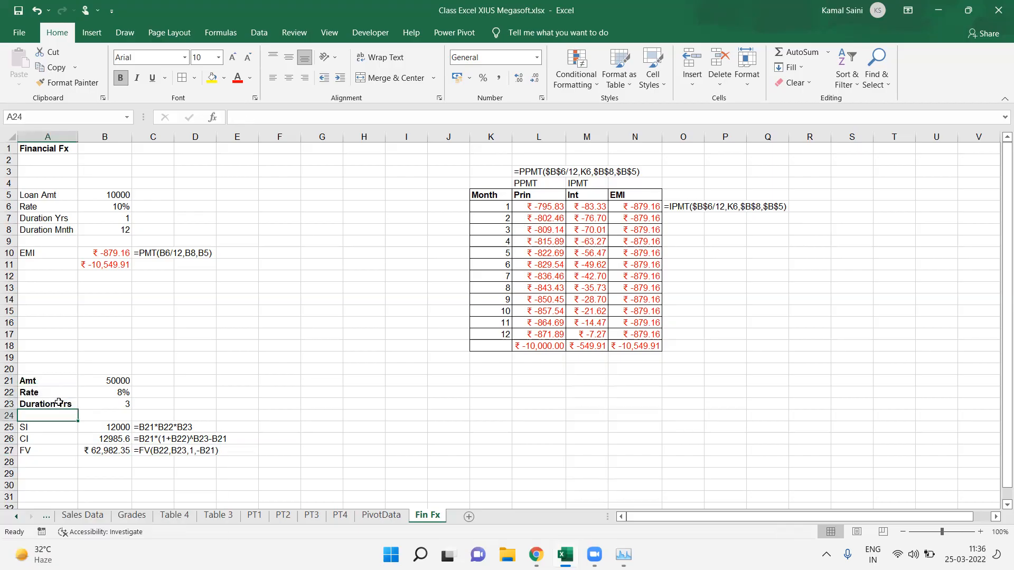
key(Down)
key(Down)
key(Down)
key(Down)
key(Down)
key(Down)
key(Down)
key(Down)
key(Up)
key(Up)
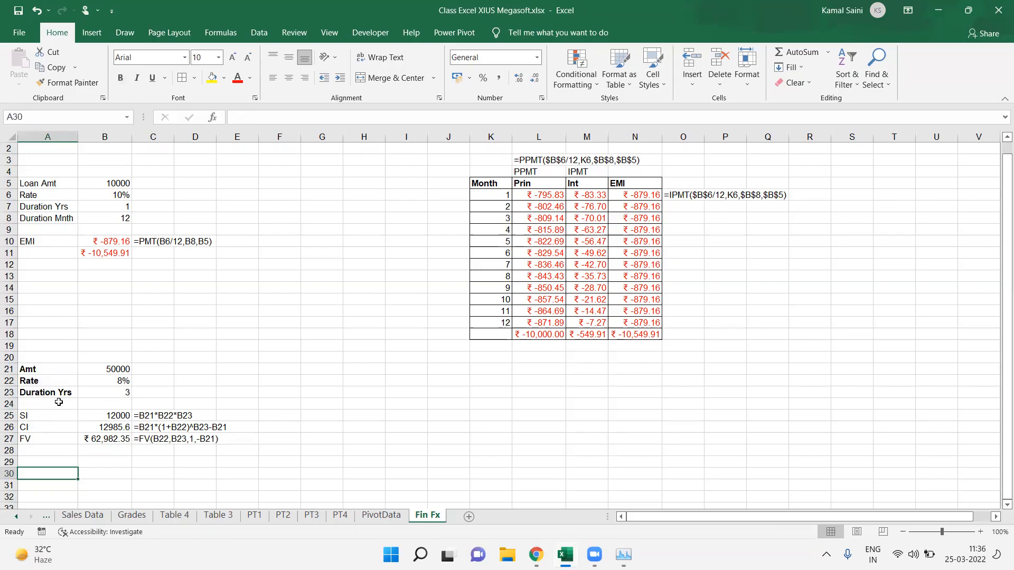
key(Down)
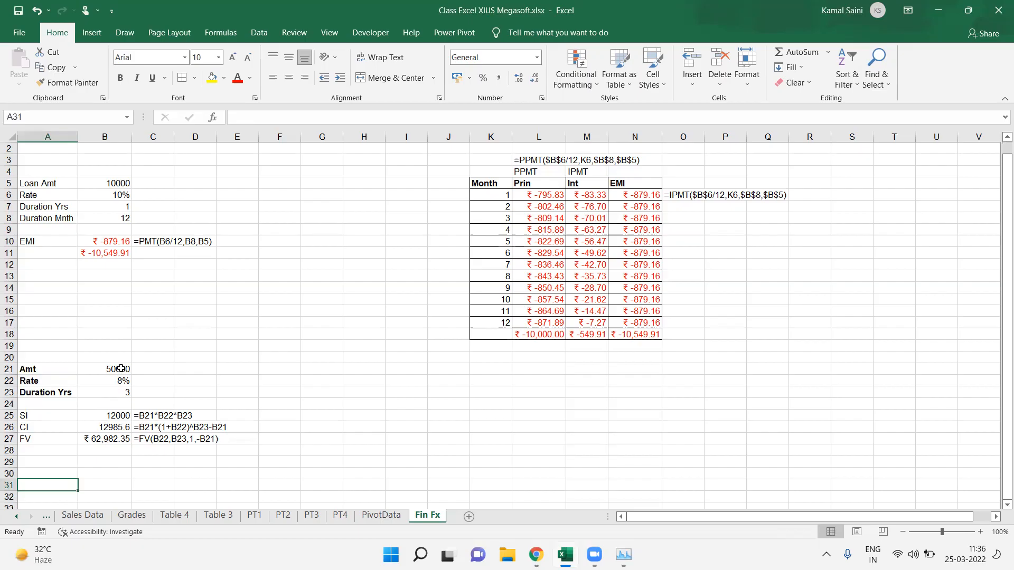
Step: Enter the bold heading "How you can double your Income" in G20
click(328, 361)
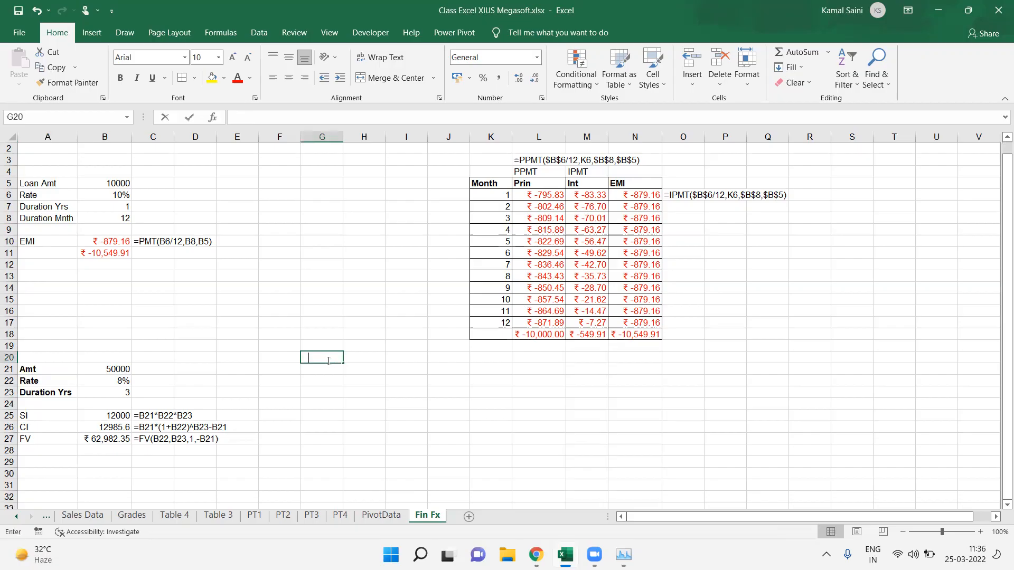
text(How you can dou ble your Income)
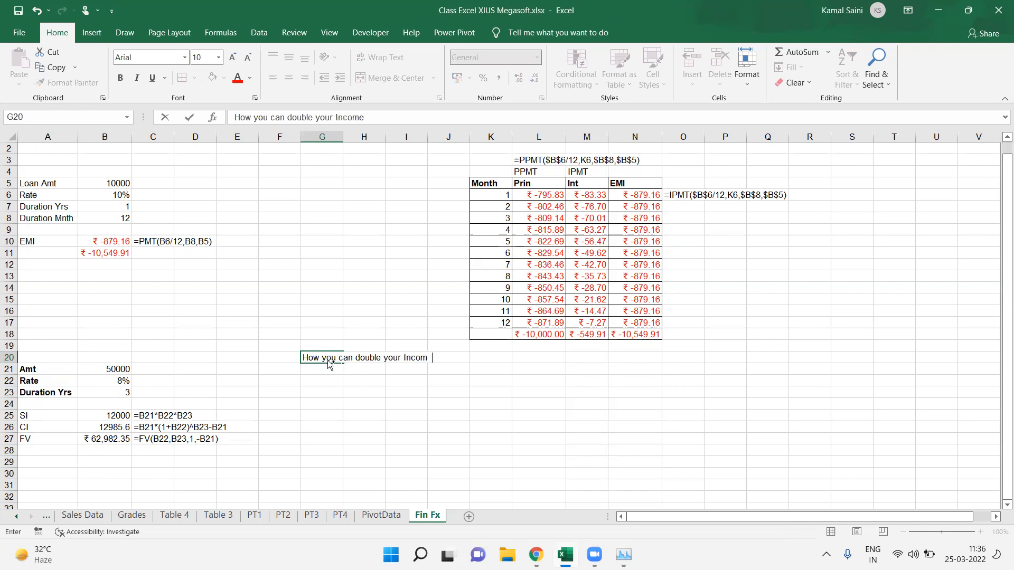
key(ctrl+Return)
key(ctrl+b)
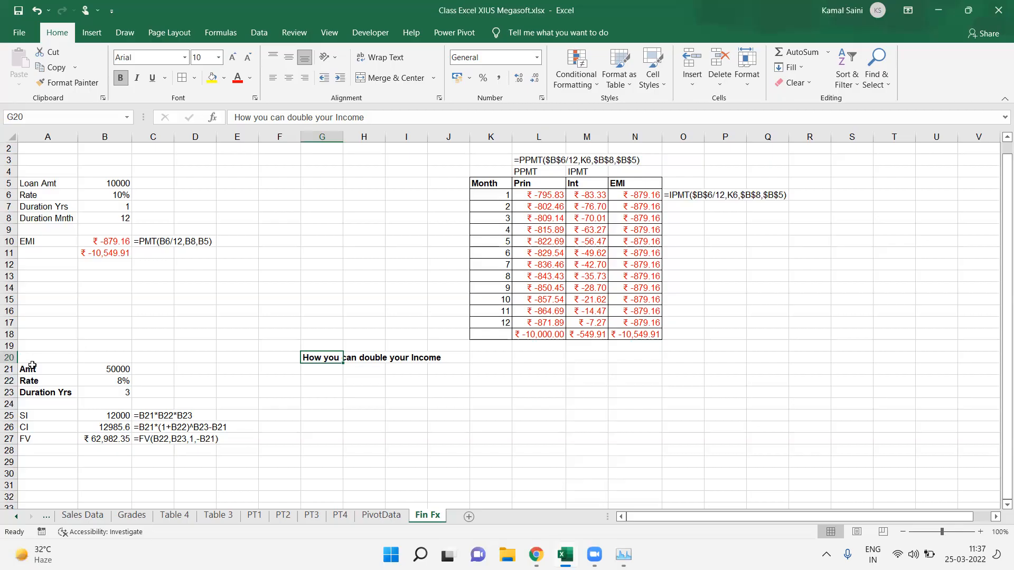
Step: Enter "Rule of 72" in G21 below the heading
drag(32, 367, 37, 392)
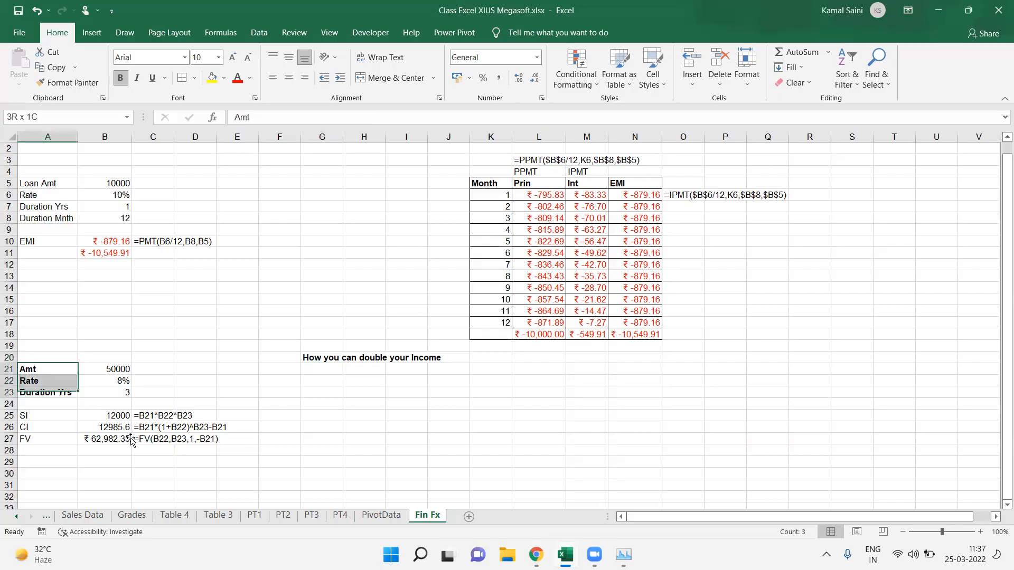
drag(132, 442, 129, 438)
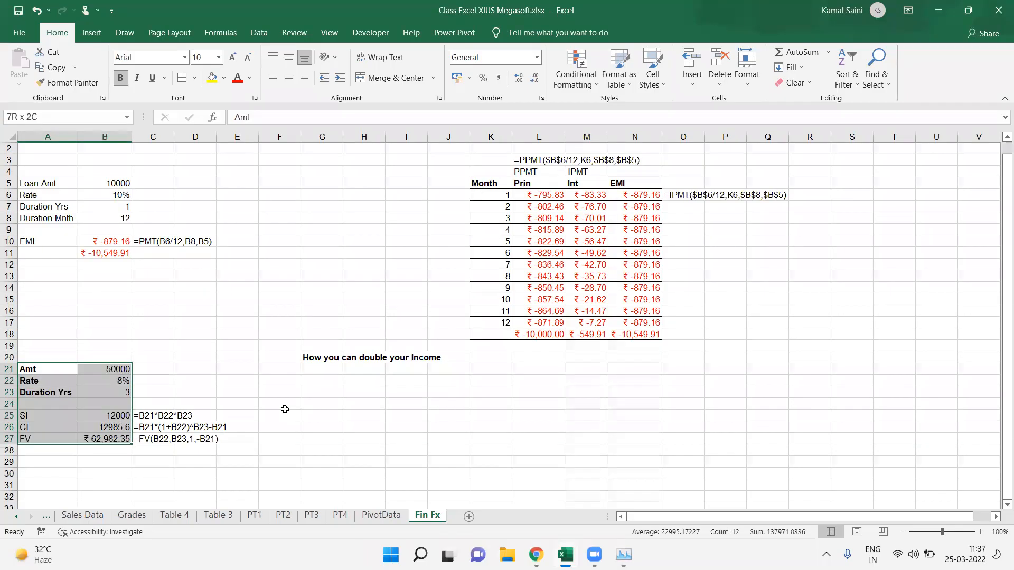
double_click(332, 371)
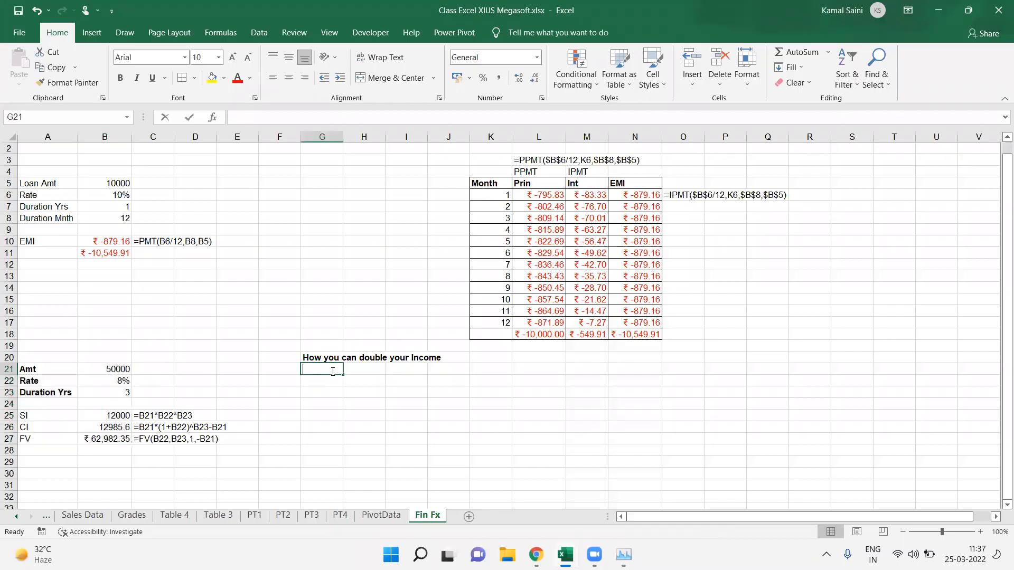
text(Rule of 6)
key(BackSpace)
text(72)
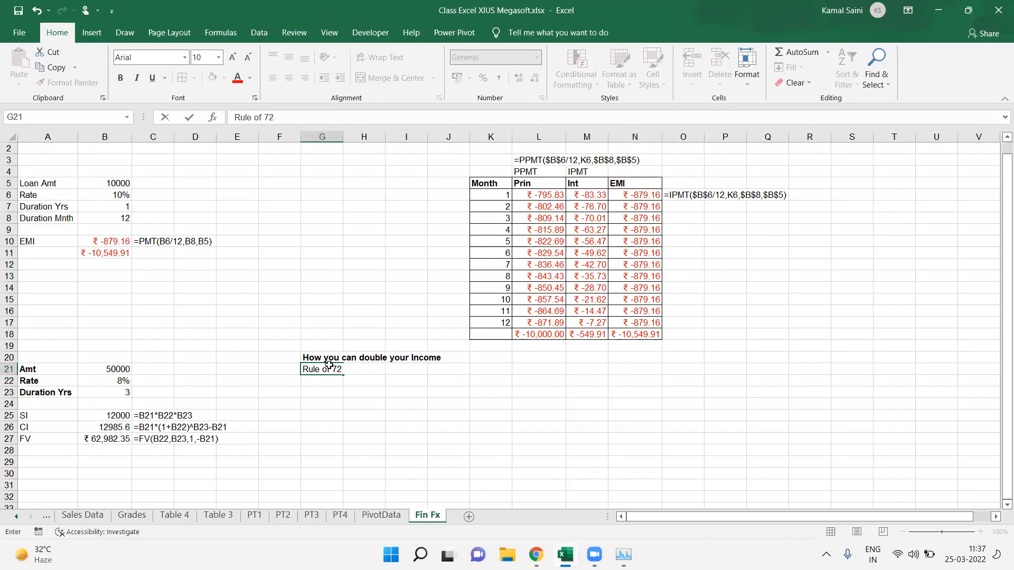
key(Return)
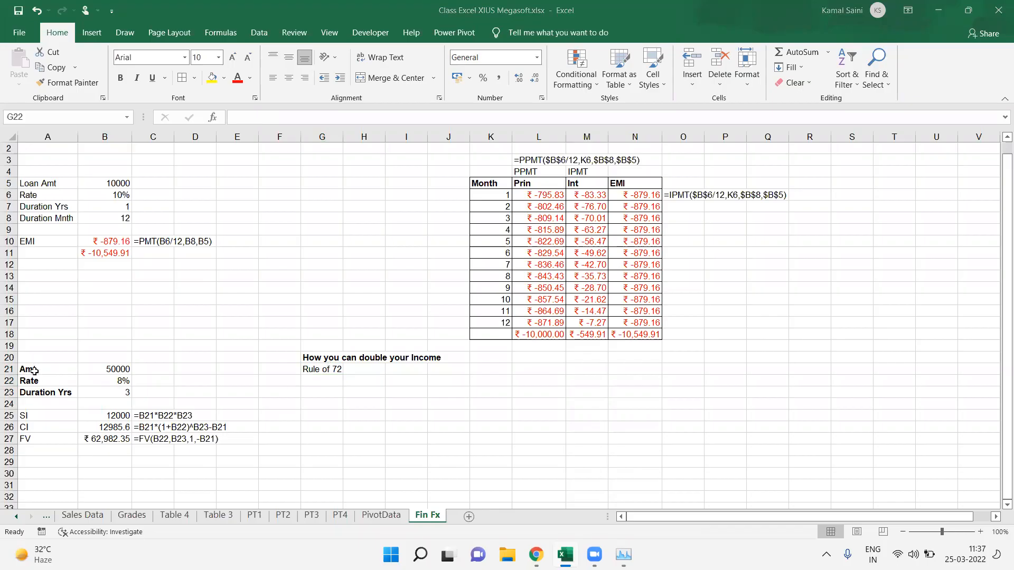
Step: Move the interest calculation block starting at A21 down three rows to start at A24
drag(34, 371, 135, 447)
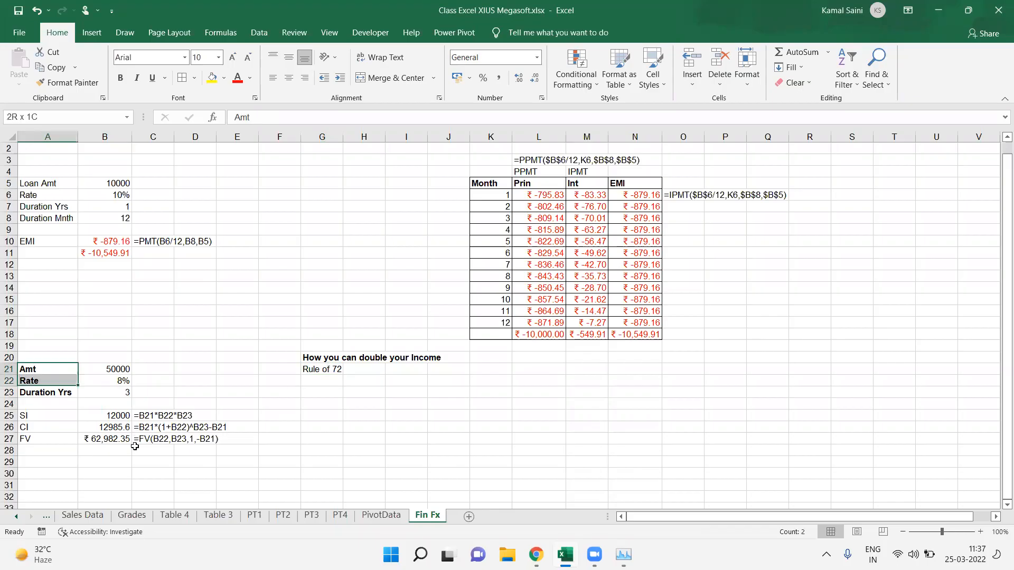
key(ctrl+c)
key(Down)
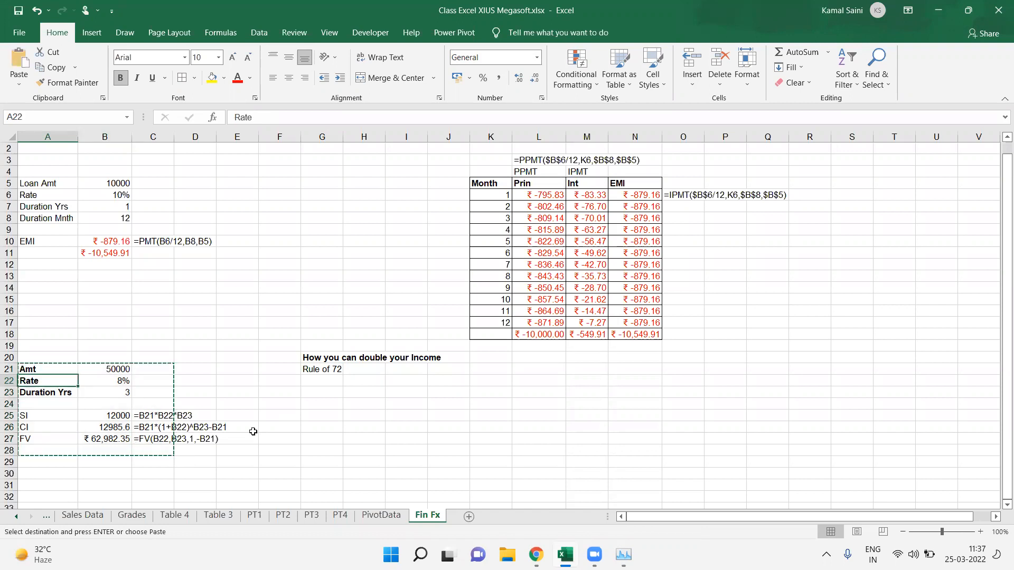
key(Down)
key(Down)
key(ctrl+v)
click(304, 416)
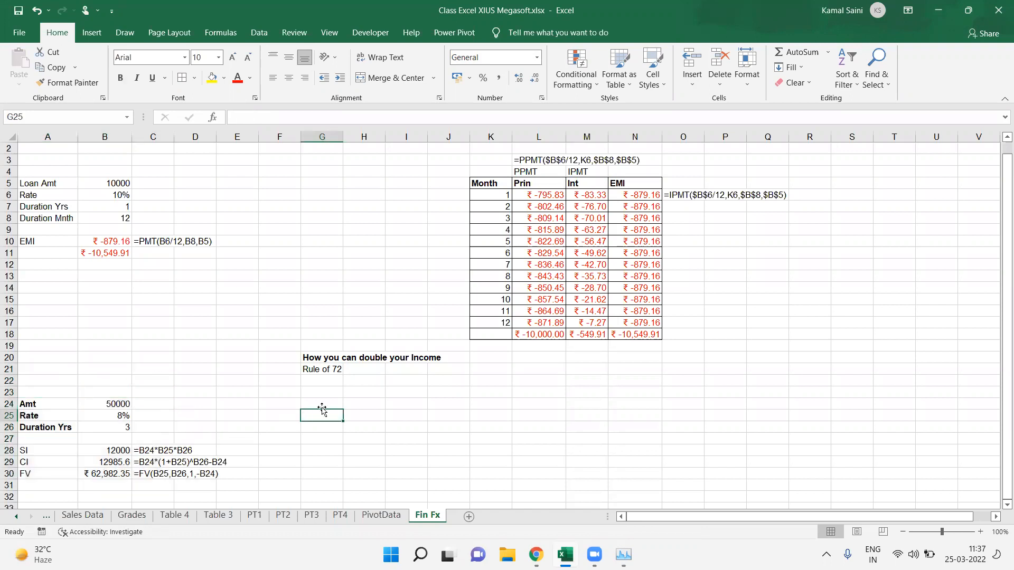
Step: Enter "RateXDuration=72" in H21 beside the Rule of 72 label
click(378, 371)
text(R)
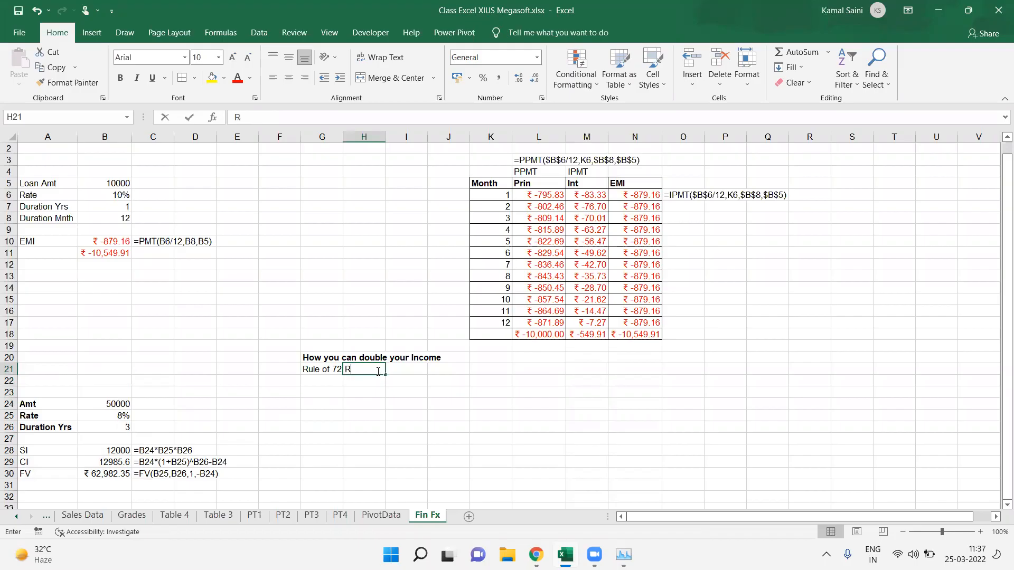
text(ateX)
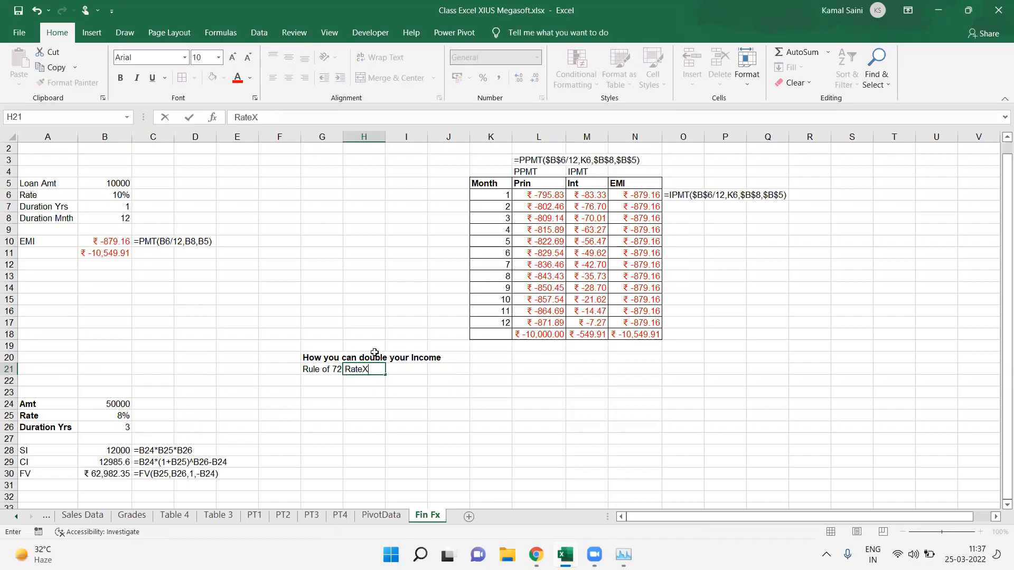
text(Duration=72)
key(Return)
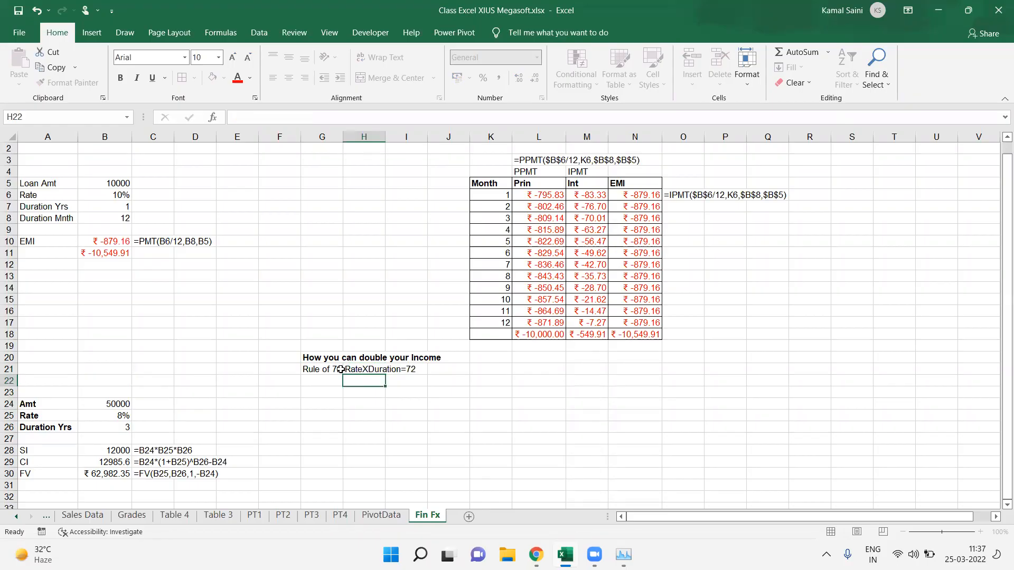
Step: Copy the interest block A24:B30 and paste it at G24
drag(47, 404, 112, 474)
key(ctrl+c)
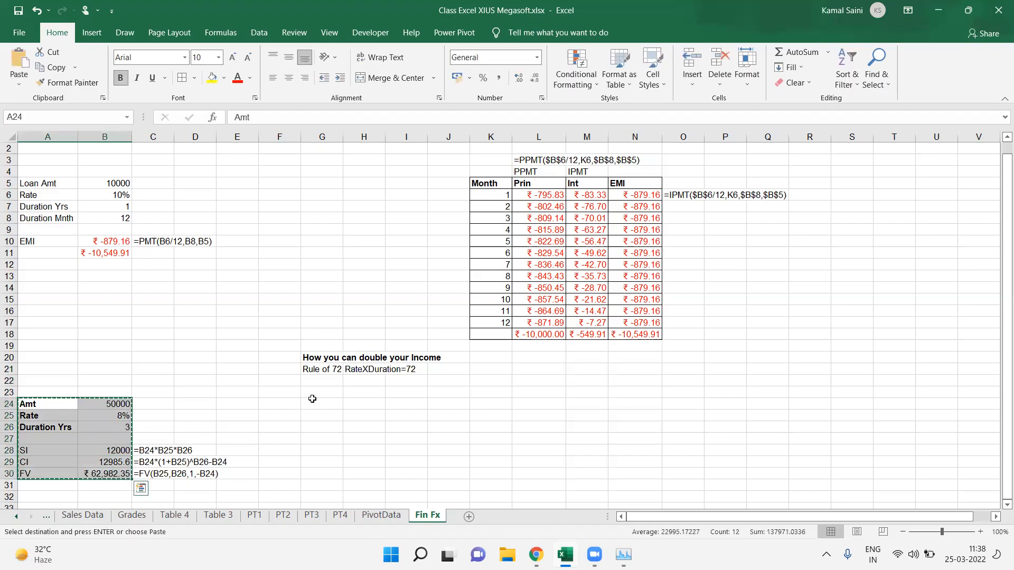
click(316, 403)
key(ctrl+v)
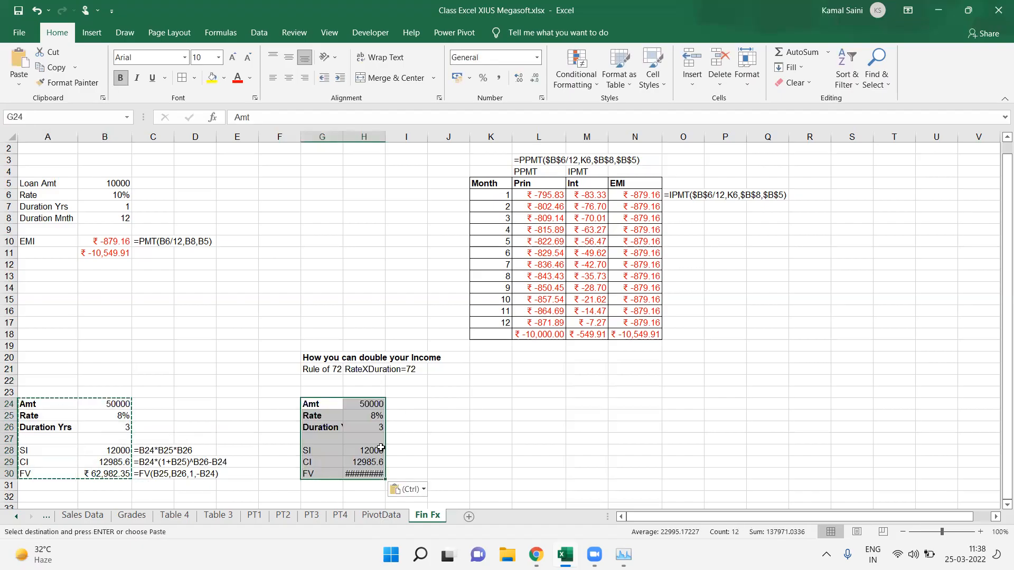
Step: Autofit column H so the FV value in H30 displays fully
click(368, 474)
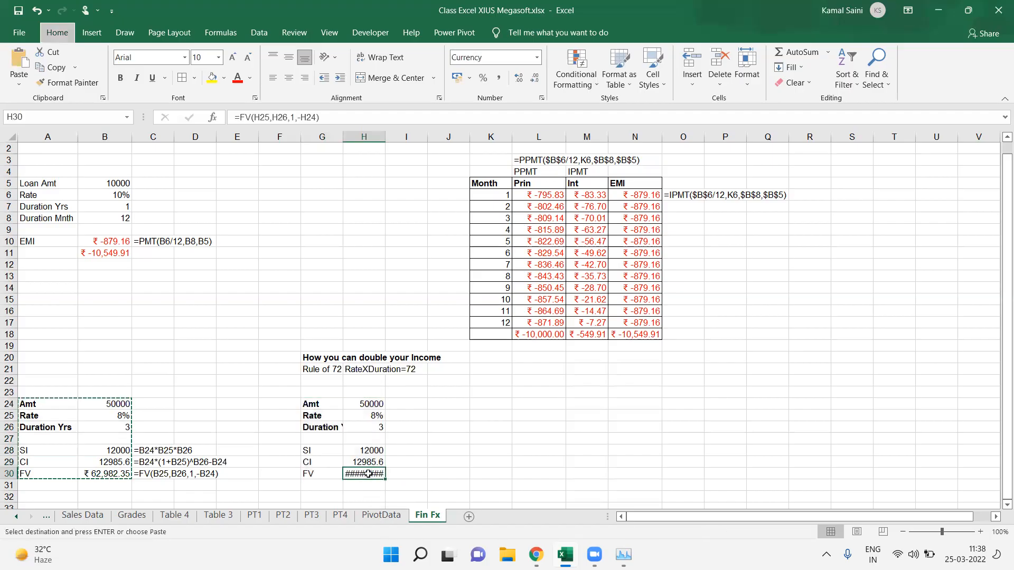
key(alt+h)
key(o)
key(i)
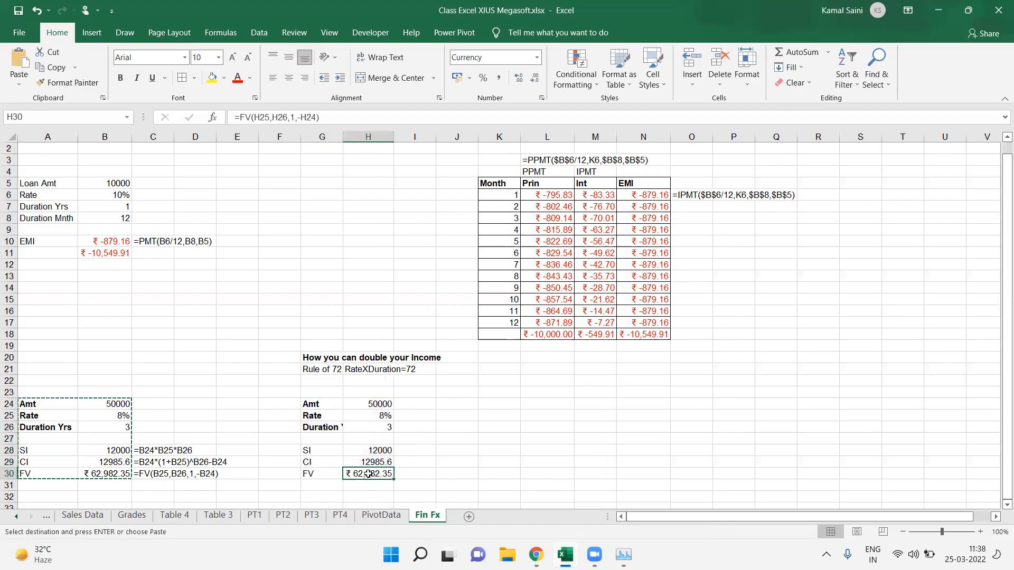
Step: Clear the SI and CI rows G28:H29 from the copied block
key(Up)
key(Up)
key(Left)
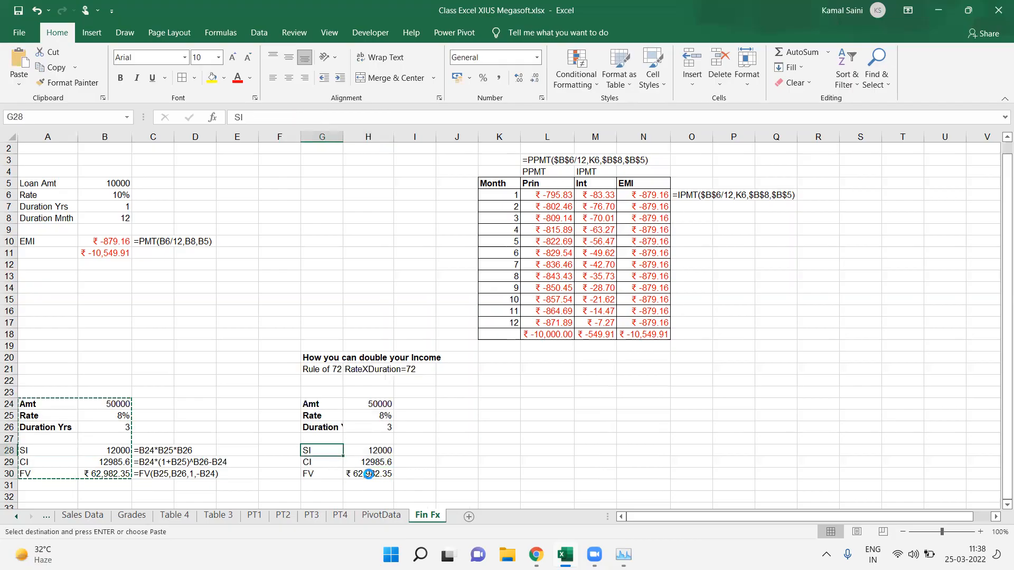
key(shift+Right)
key(shift+Down)
key(Delete)
Step: Copy the FV row from G30:H30 up into G28:H28 of the Rule of 72 block
key(Down)
key(Down)
key(shift+Right)
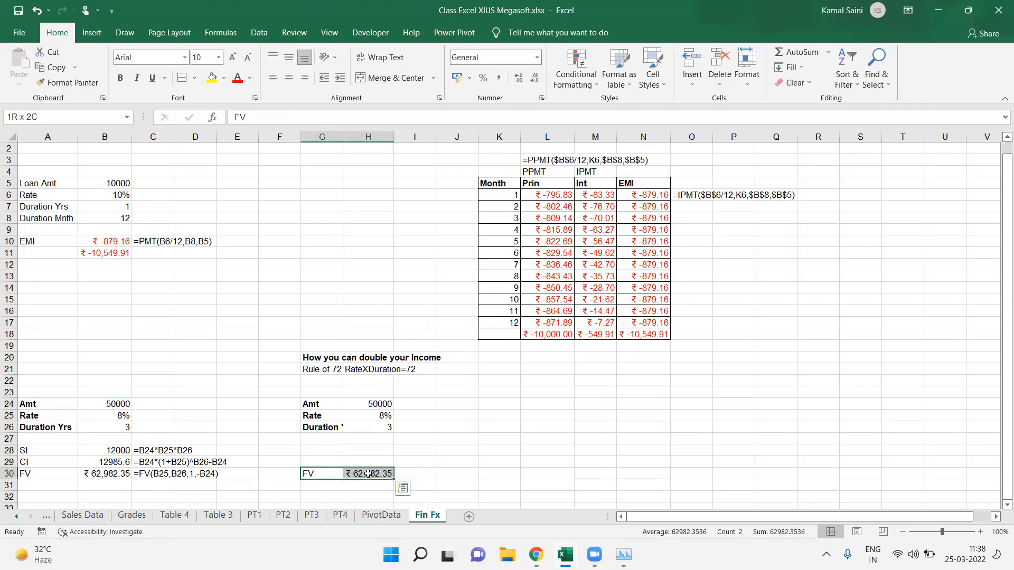
key(ctrl+c)
key(Up)
Step: Set the Rule of 72 block's duration in H26 to 9
key(Up)
key(ctrl+v)
key(Right)
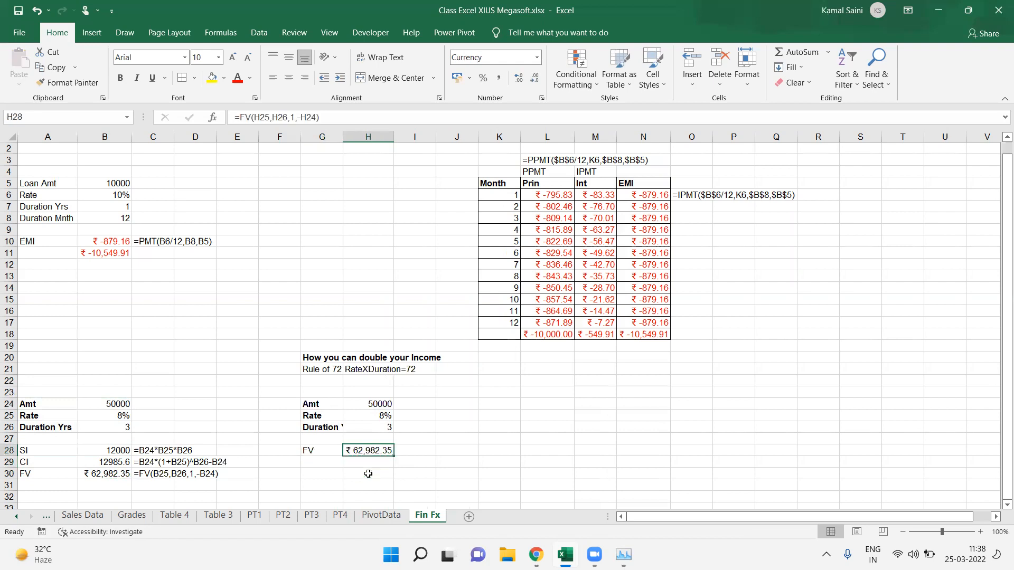
key(Up)
key(Up)
key(Up)
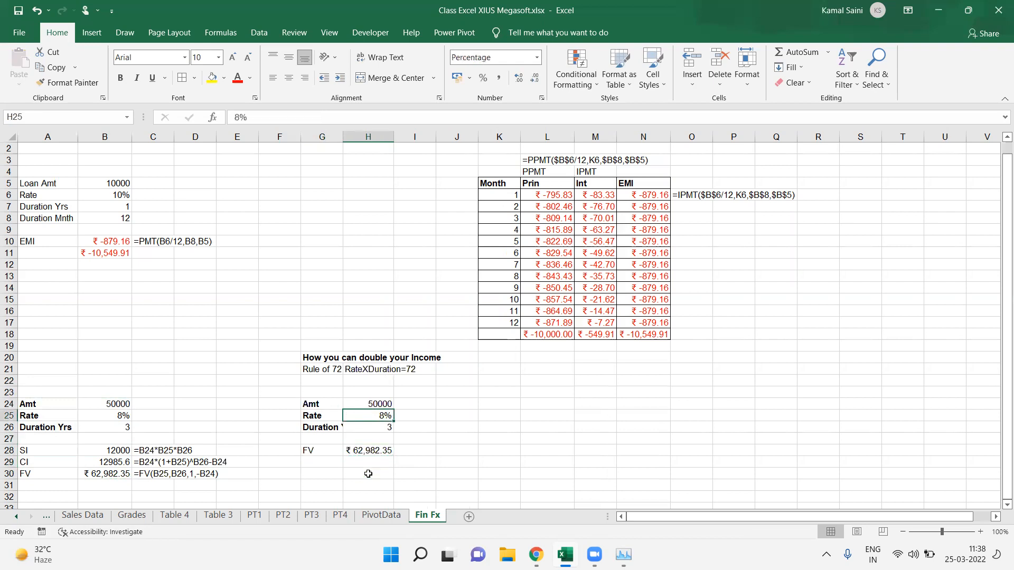
key(Down)
key(F2)
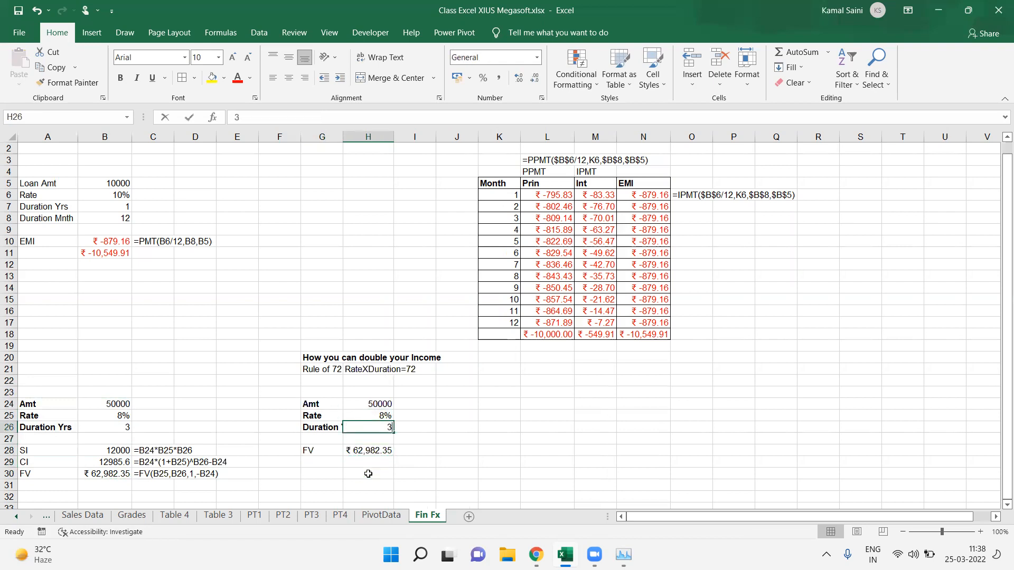
text(9)
key(Return)
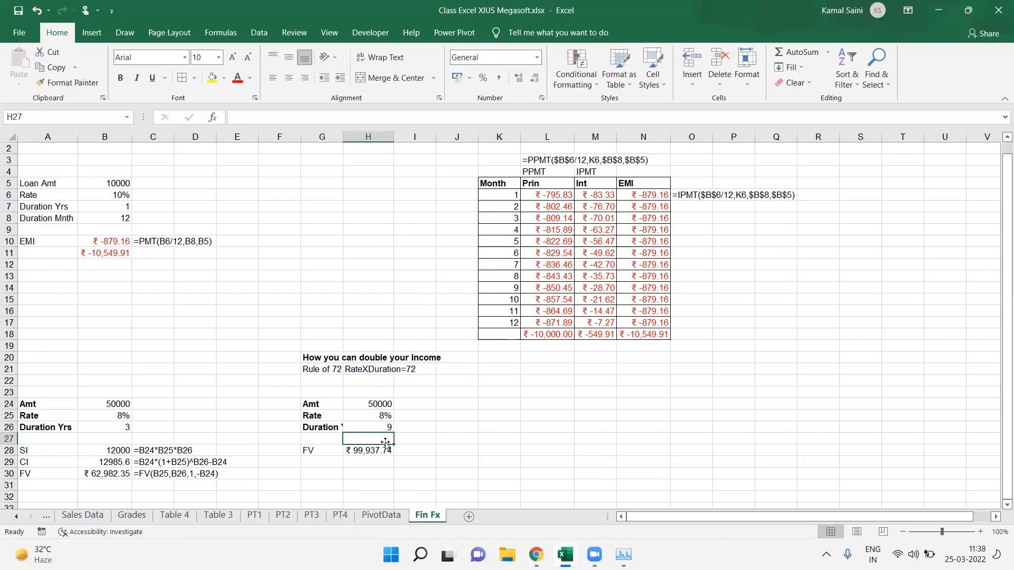
Step: Bold the FV label in G28 and move the Rule of 72 heading rows from G20:H21 down to G22
click(322, 450)
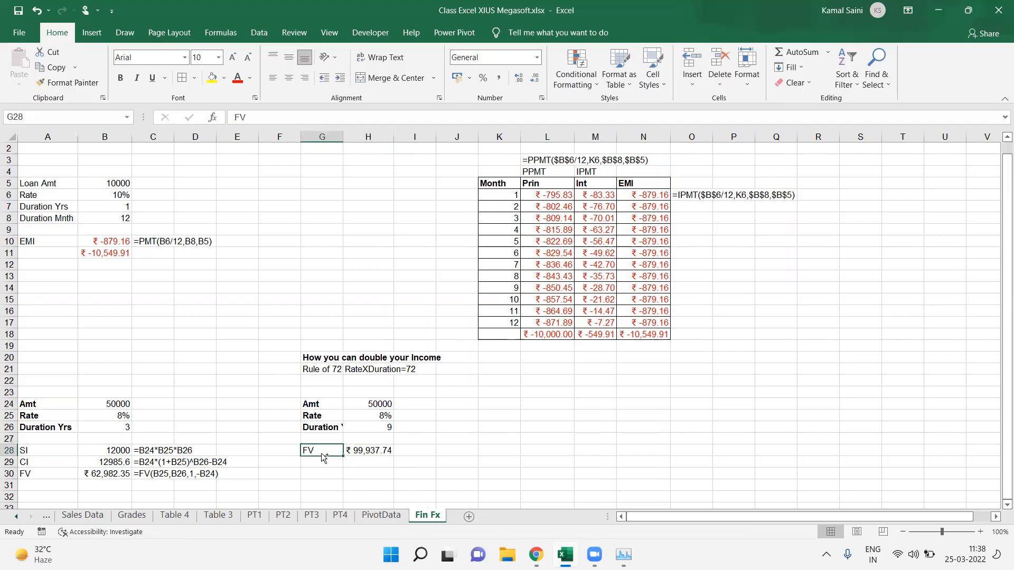
key(ctrl+b)
drag(319, 355, 391, 374)
key(ctrl+c)
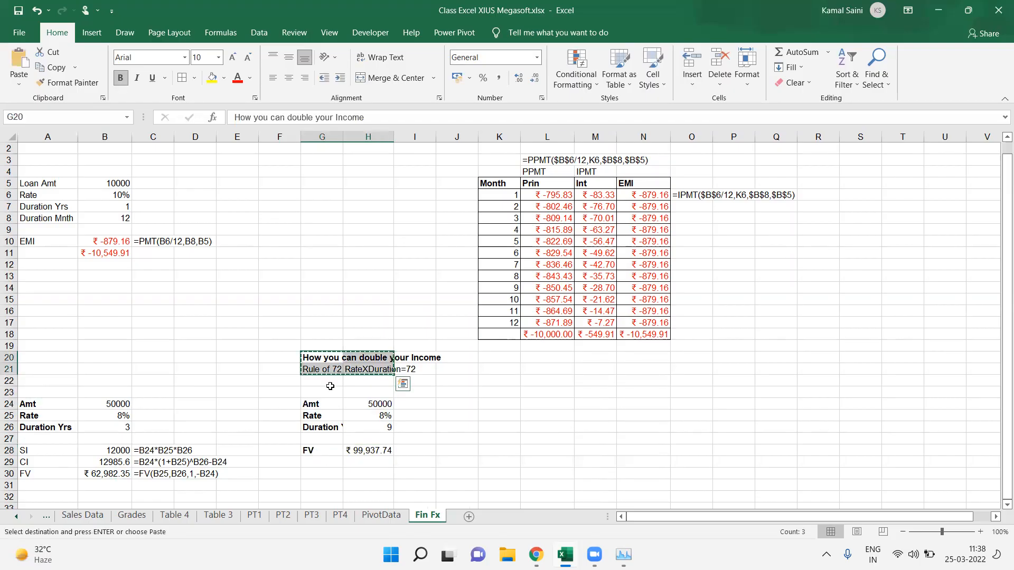
click(326, 385)
key(ctrl+v)
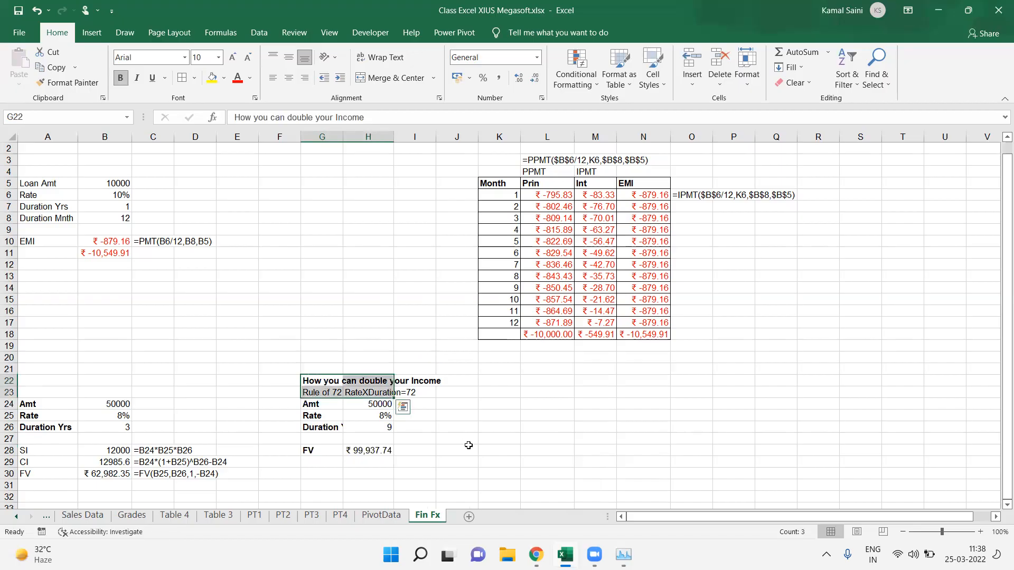
click(468, 448)
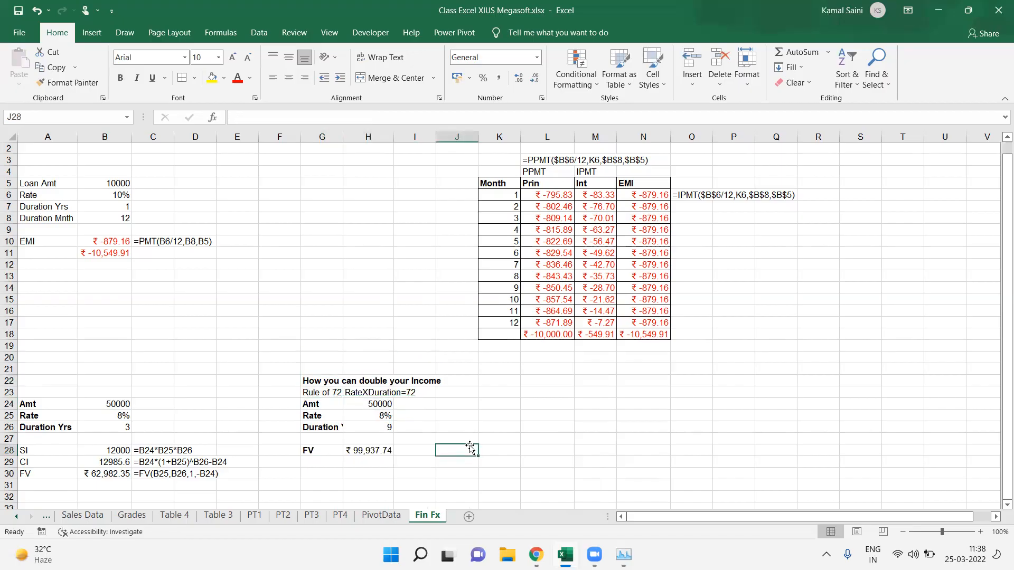
Step: Set the Rule of 72 block's duration to 8
click(383, 416)
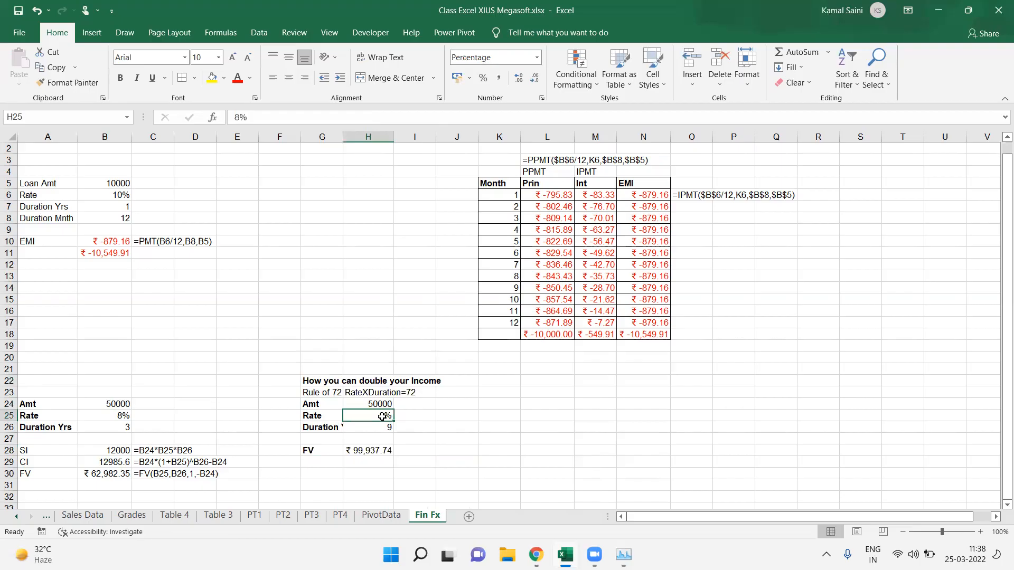
key(Return)
text(8)
key(Return)
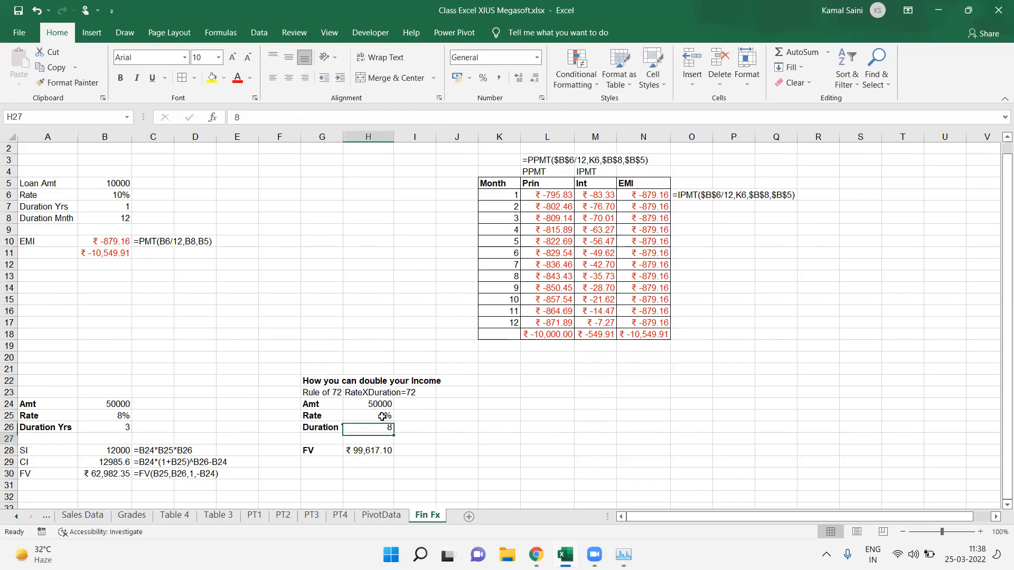
Step: Set the Rule of 72 rate to 6% and the duration to 12
key(Up)
key(Up)
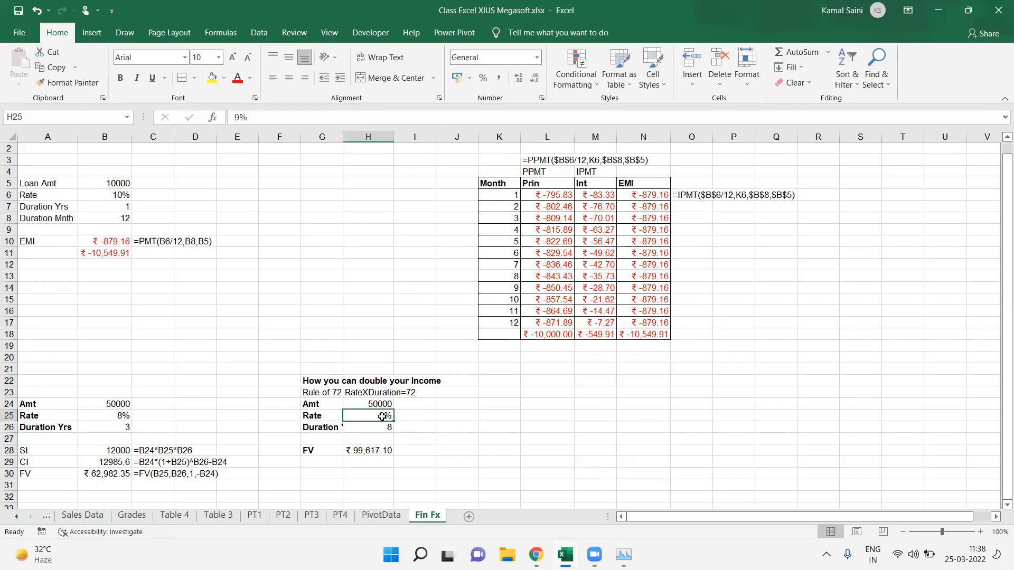
text(6)
key(Return)
text(8)
key(BackSpace)
text(12)
key(Return)
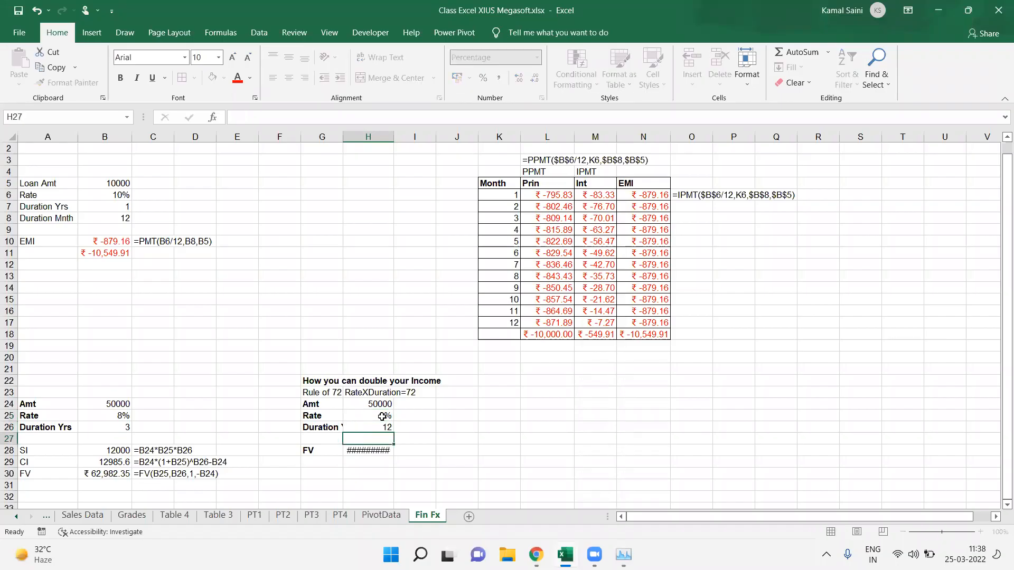
key(Up)
key(alt+o)
key(c)
key(a)
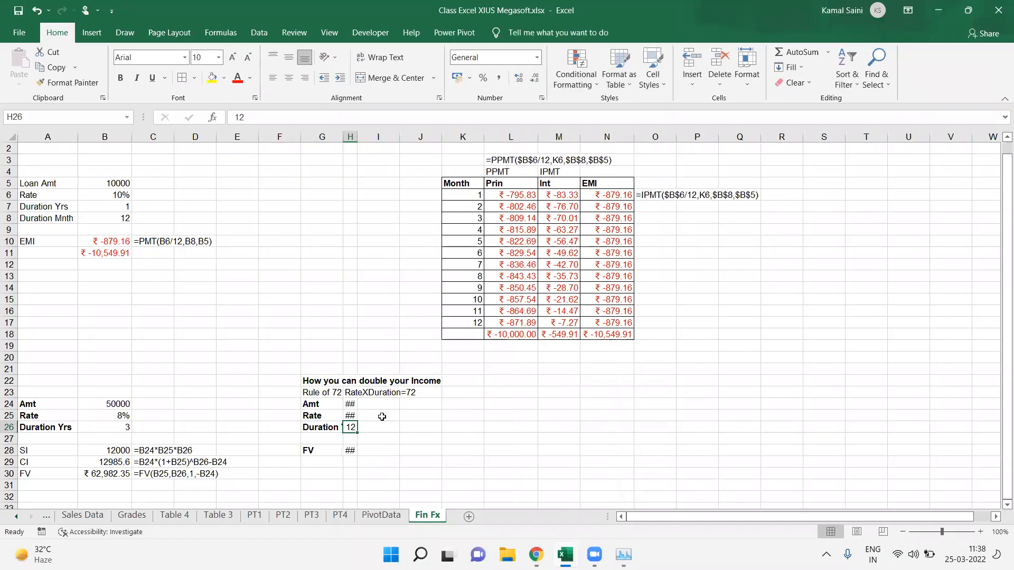
key(ctrl+z)
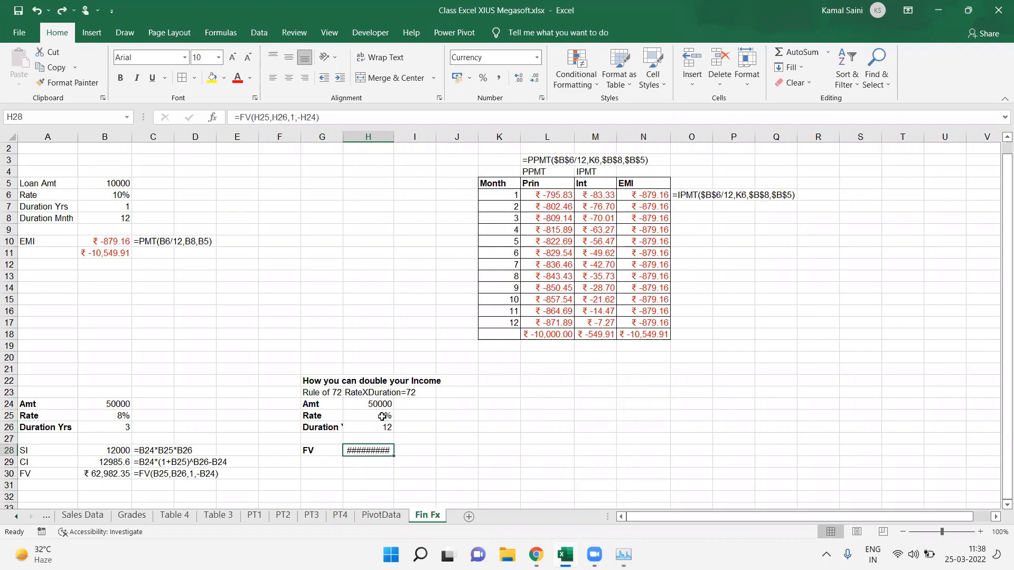
Step: Autofit column H so the FV value in H28 displays fully
key(alt+o)
key(c)
key(a)
key(Down)
key(Down)
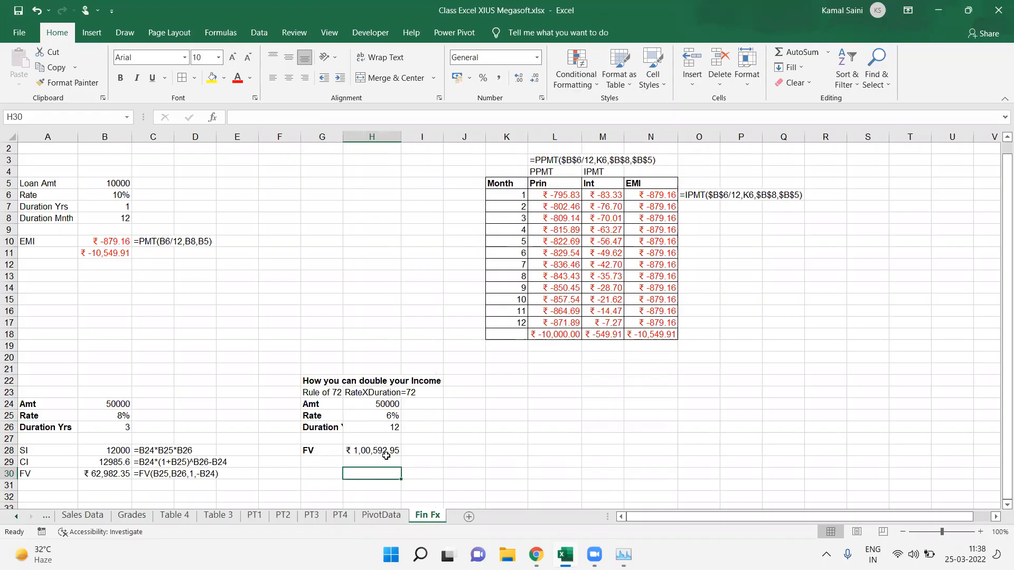
key(Down)
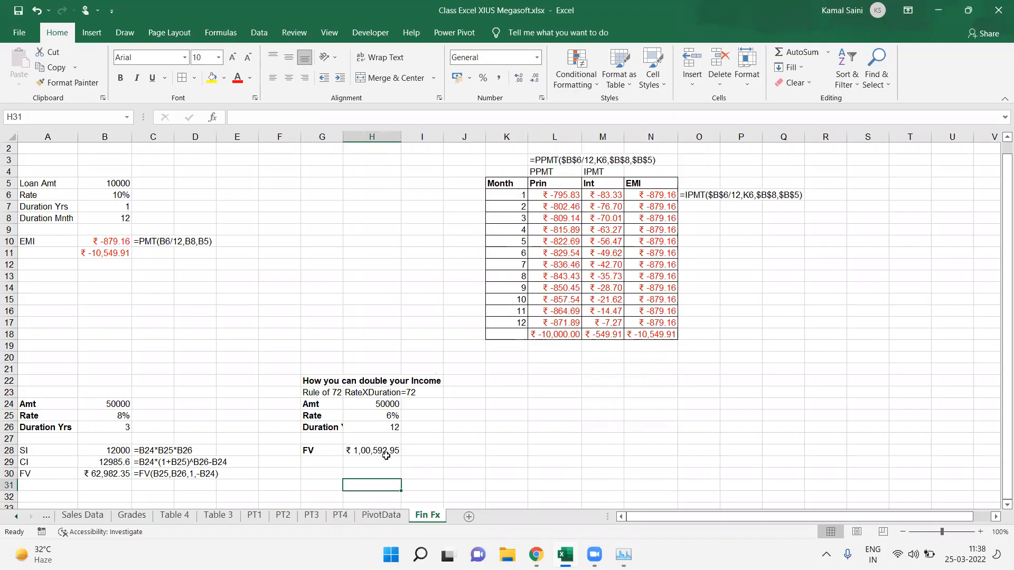
key(Down)
key(Down)
key(Down)
key(Down)
key(Down)
key(Down)
key(Down)
key(Down)
key(Down)
key(Down)
key(Down)
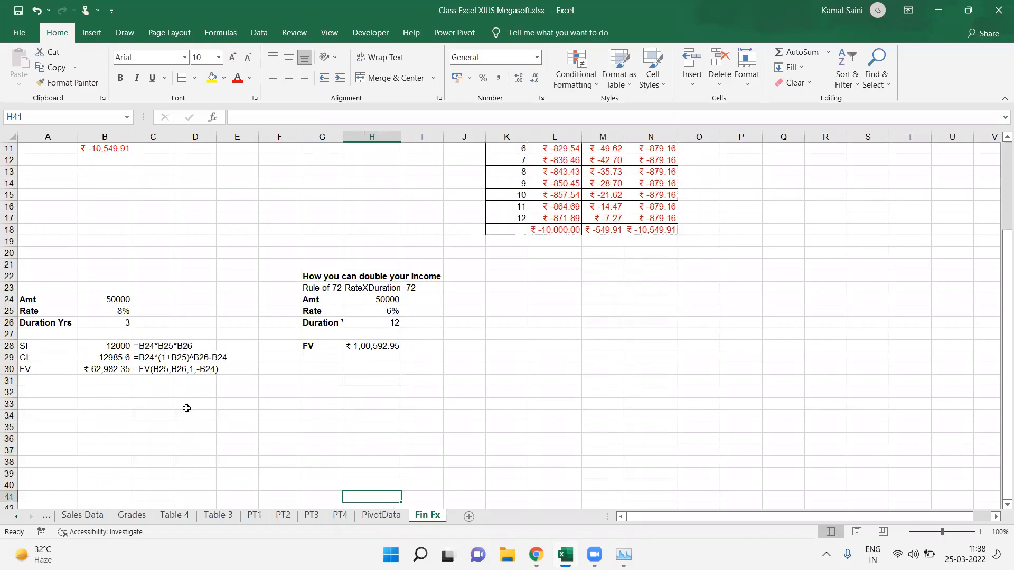
click(60, 413)
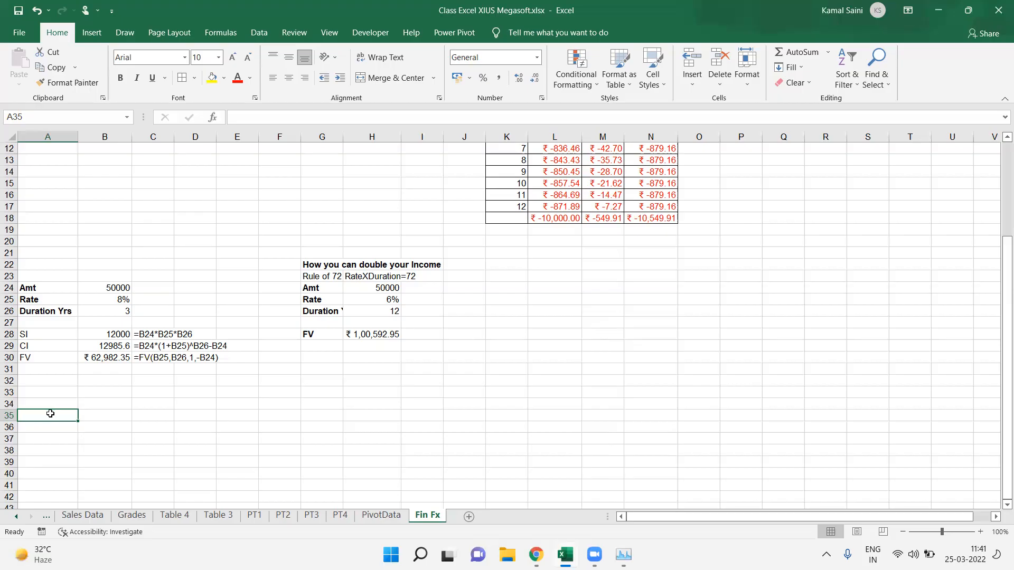
double_click(50, 414)
text(S)
key(Escape)
Step: Copy the NAME, INIT list from the PivotData sheet and paste it at A35 on the Fin Fx sheet
drag(254, 514, 357, 519)
click(365, 518)
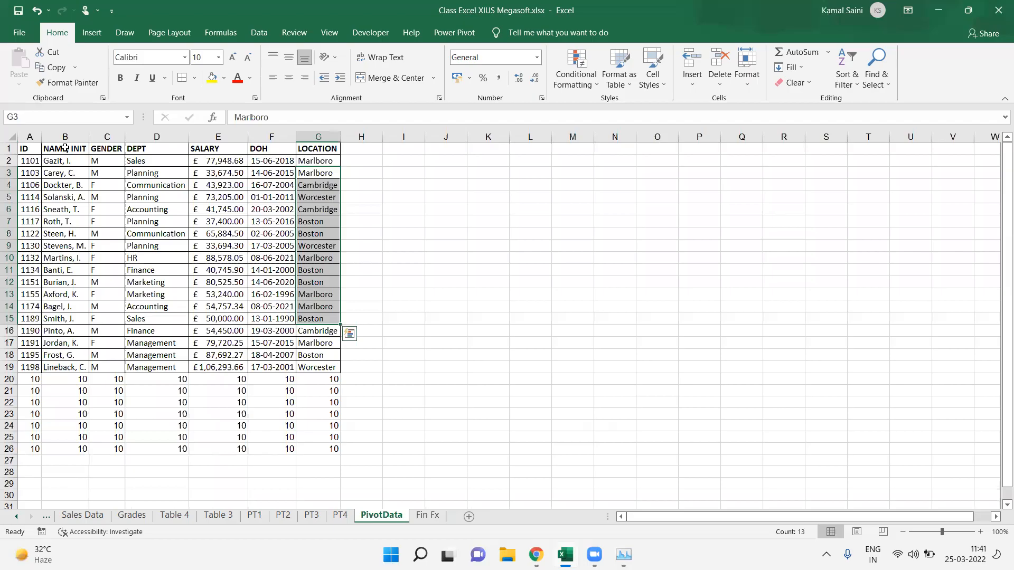
drag(64, 149, 67, 234)
key(ctrl+c)
click(428, 515)
key(ctrl+v)
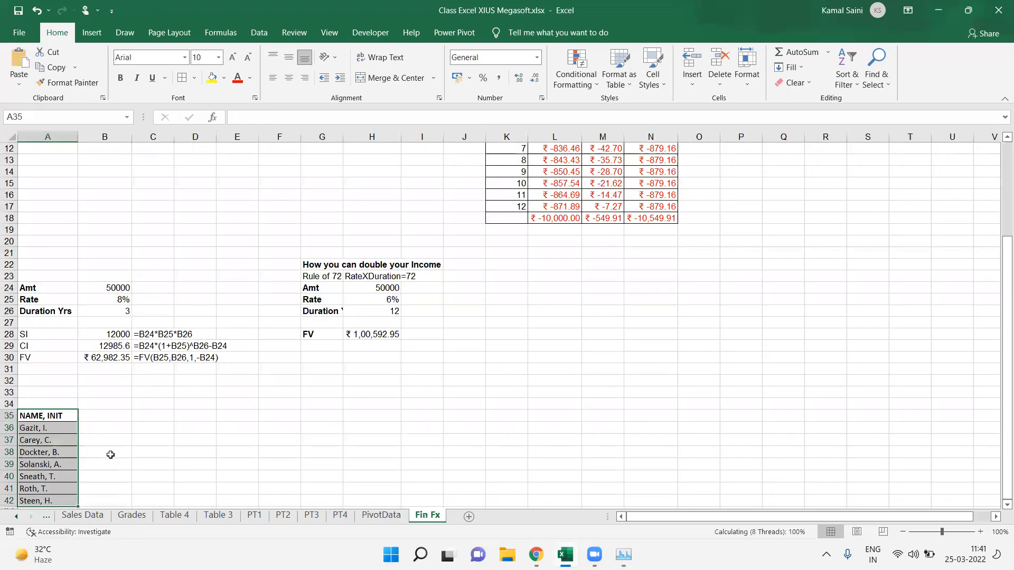
Step: Enter month headings Jan in B35 and Feb in C35
key(Right)
text(Jan)
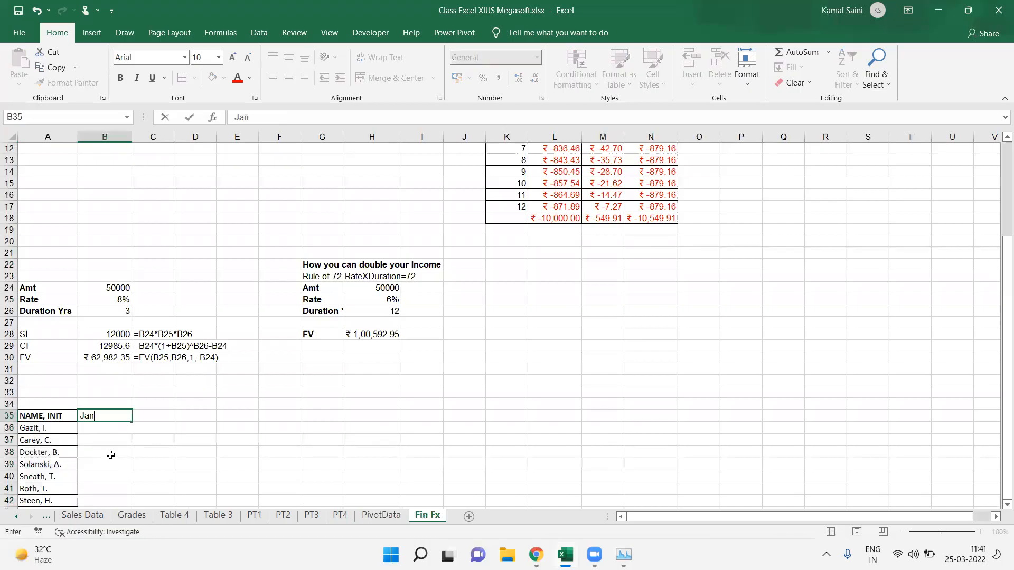
key(Return)
key(Up)
key(Right)
key(Right)
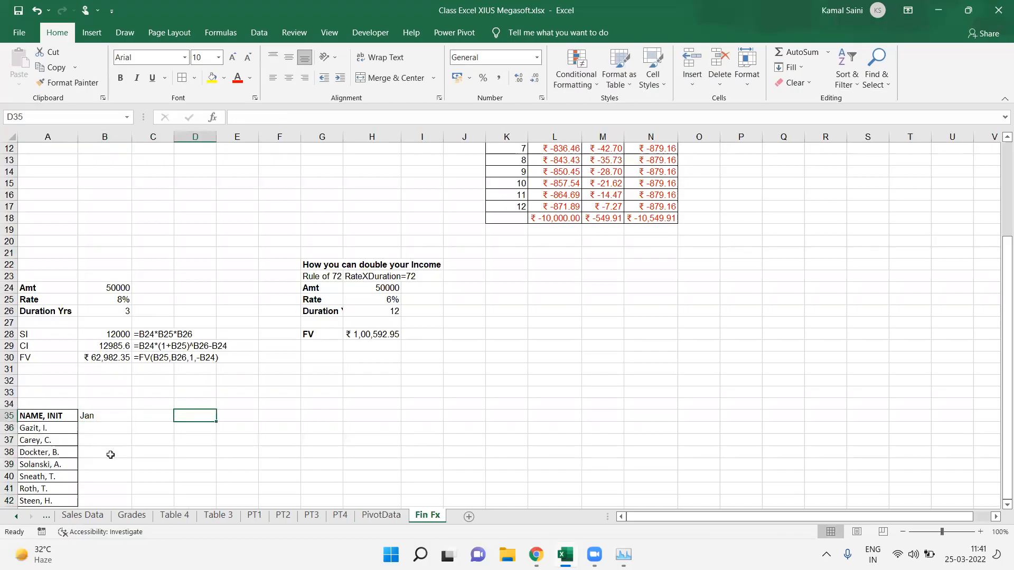
key(Left)
text(Feb)
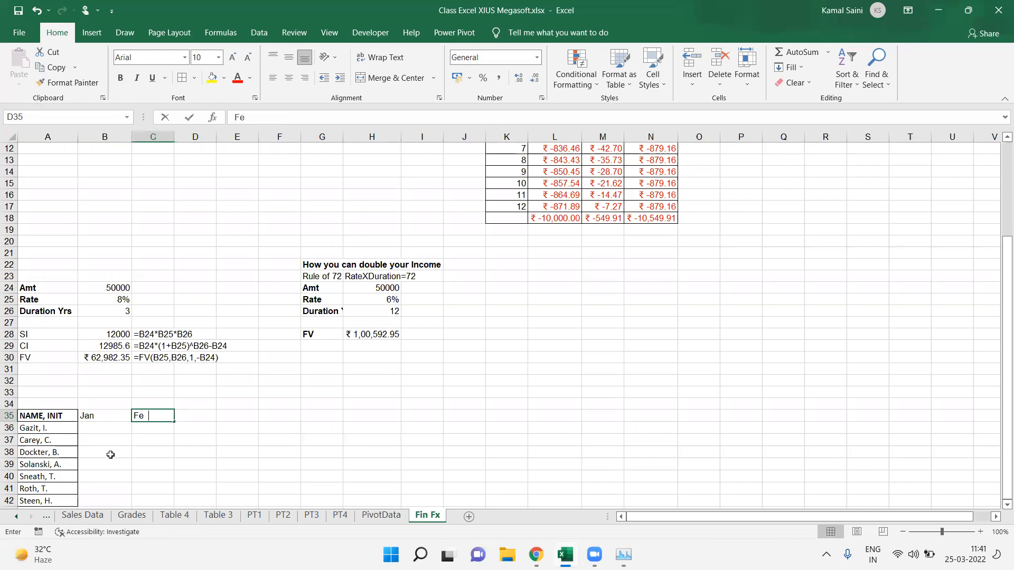
key(Return)
Step: Fill B36:C42 with the formula =RANDBETWEEN(10,99) for all selected cells at once
key(shift+Down)
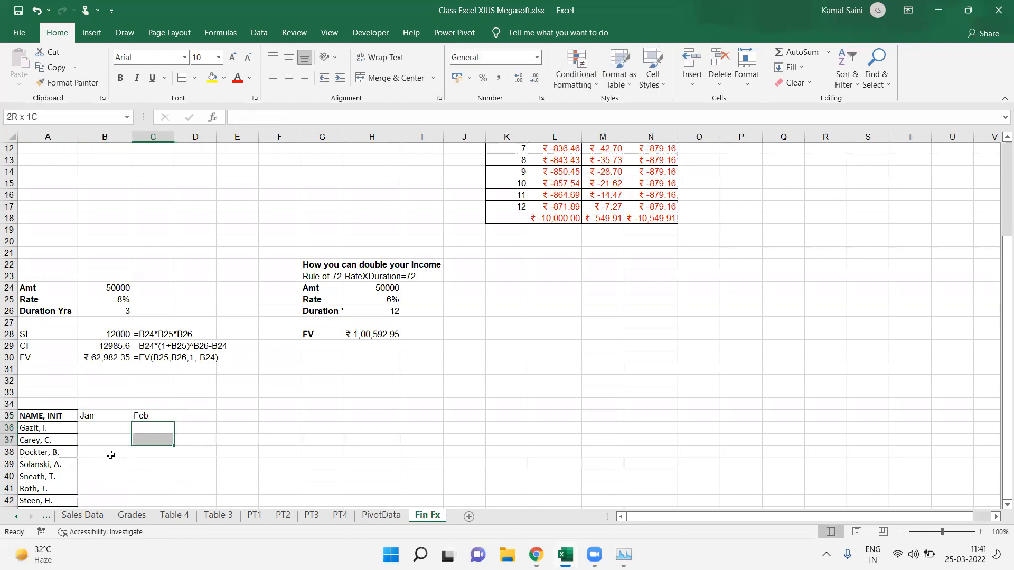
key(shift+Left)
key(shift+Down)
key(shift+Down)
key(shift+Down)
key(shift+Down)
key(shift+Down)
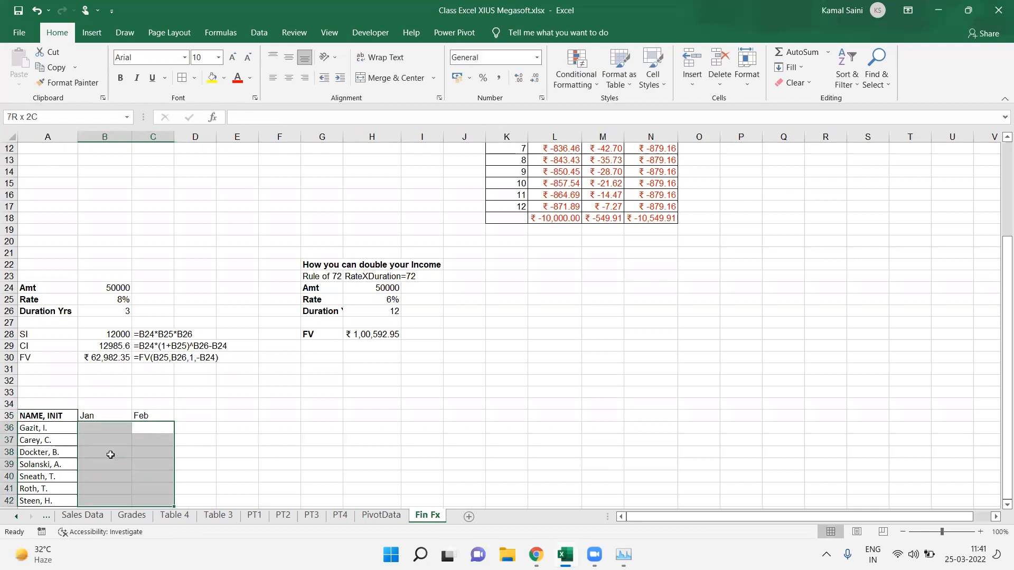
text(=ra)
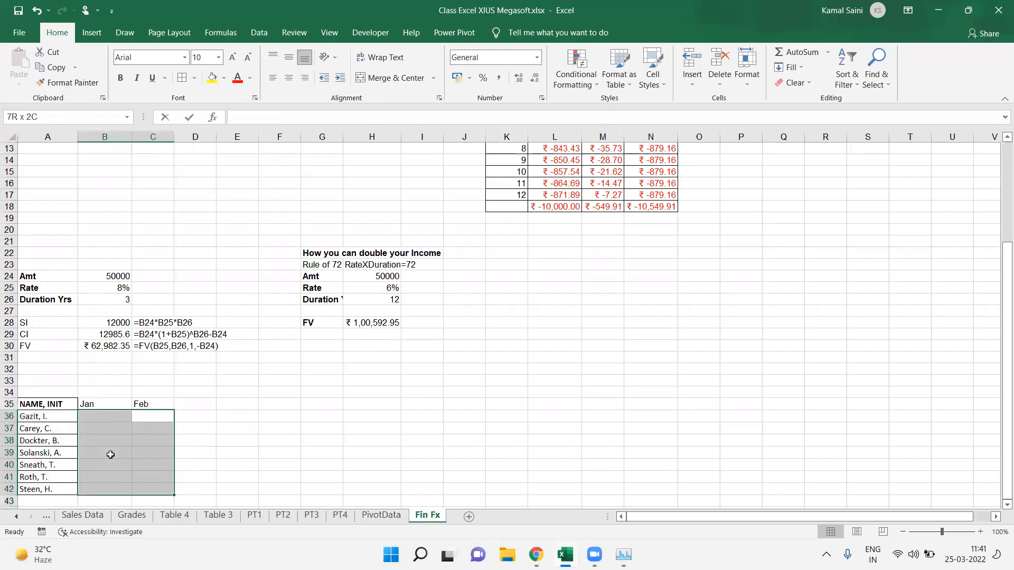
text(n)
key(Down)
key(Tab)
text(10,99))
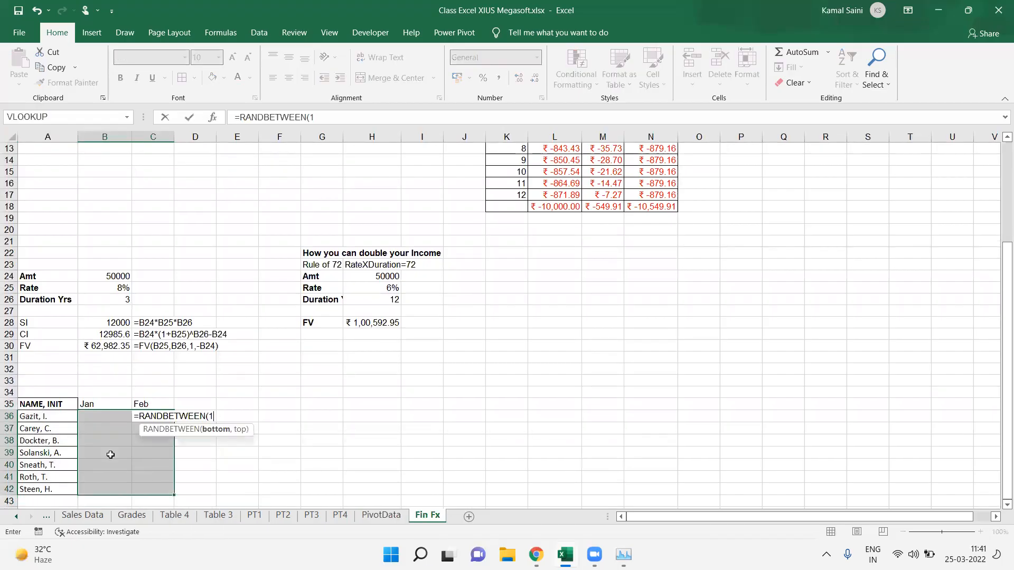
key(ctrl+Return)
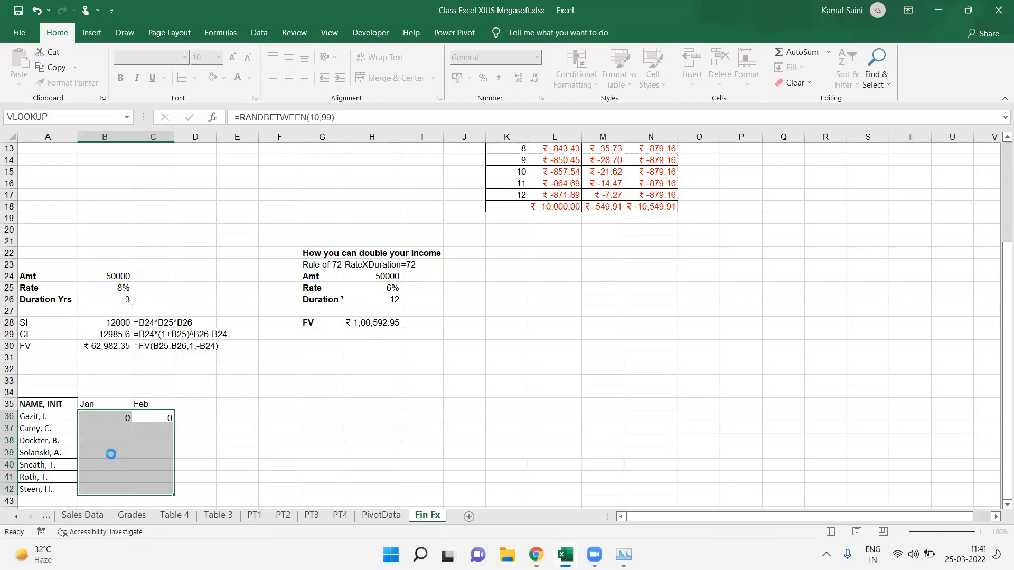
Step: Convert the random numbers in B36:C42 to static values with Paste Special Values
key(ctrl+c)
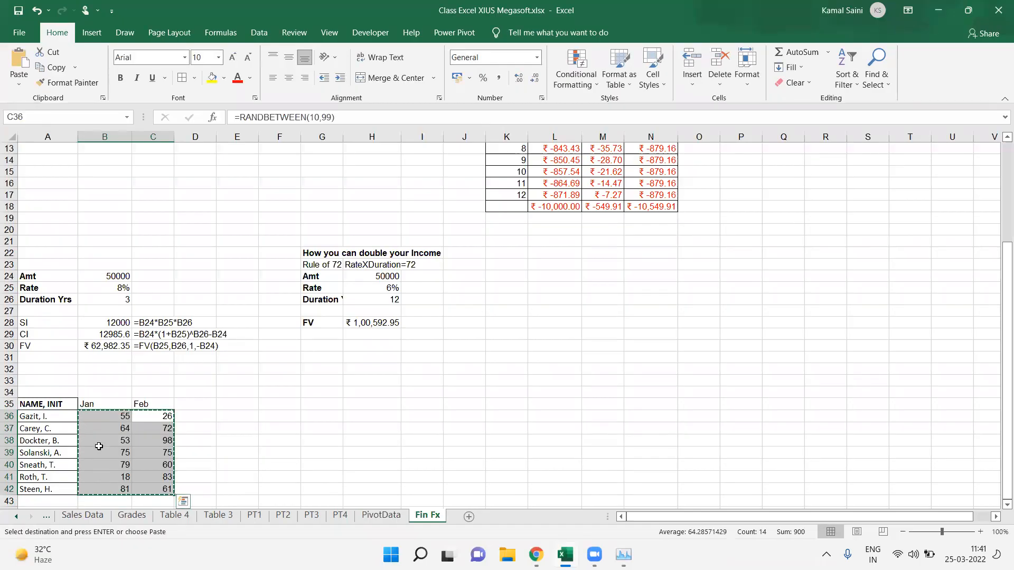
key(ctrl+alt+v)
key(Down)
key(Down)
key(Down)
key(Up)
key(Return)
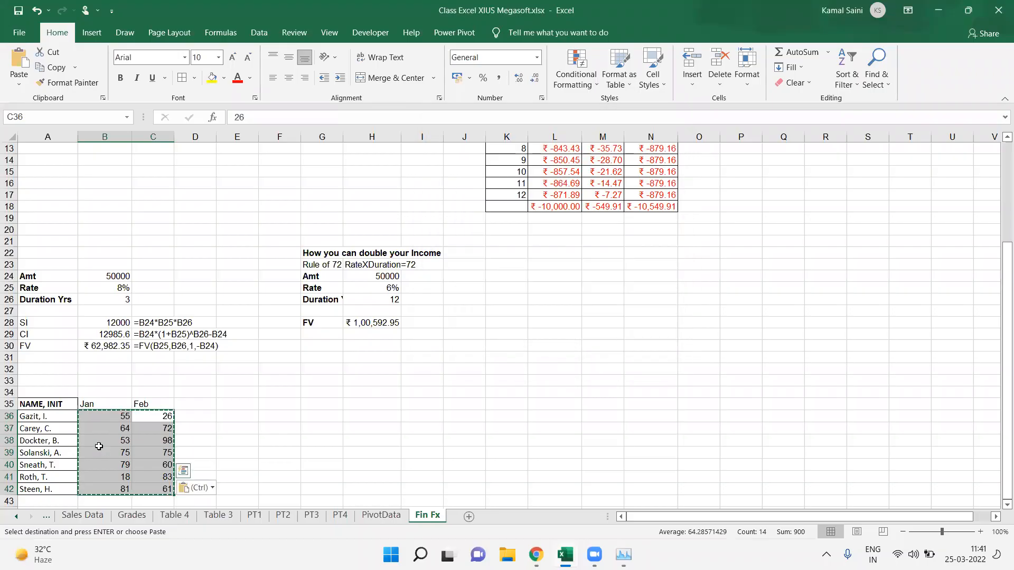
Step: Bold the Jan and Feb headings in B35:C35
key(Right)
key(Up)
key(Left)
key(Left)
key(shift+Right)
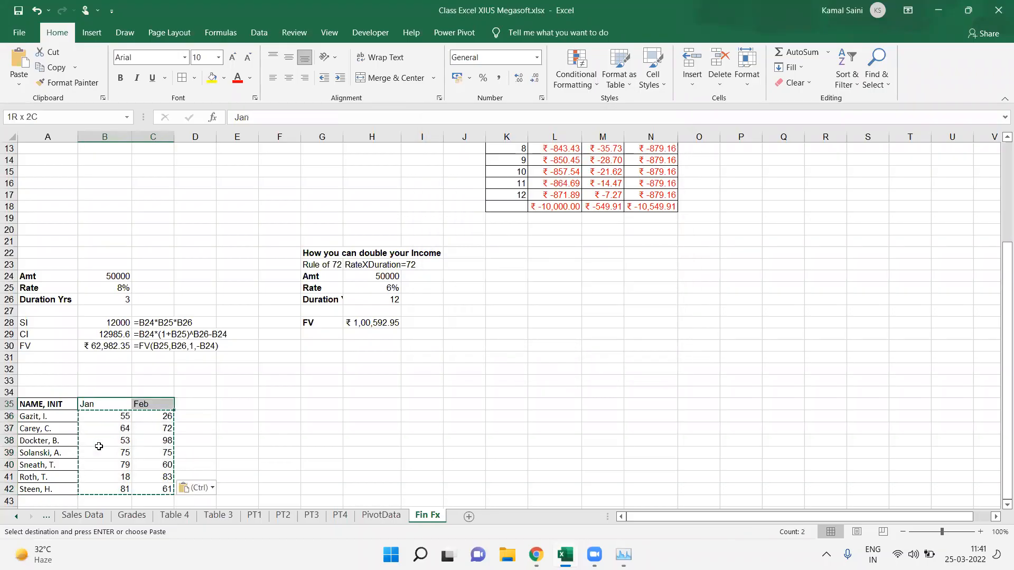
key(ctrl+b)
Step: Enter the heading Growth Rate in D35
key(Right)
key(Right)
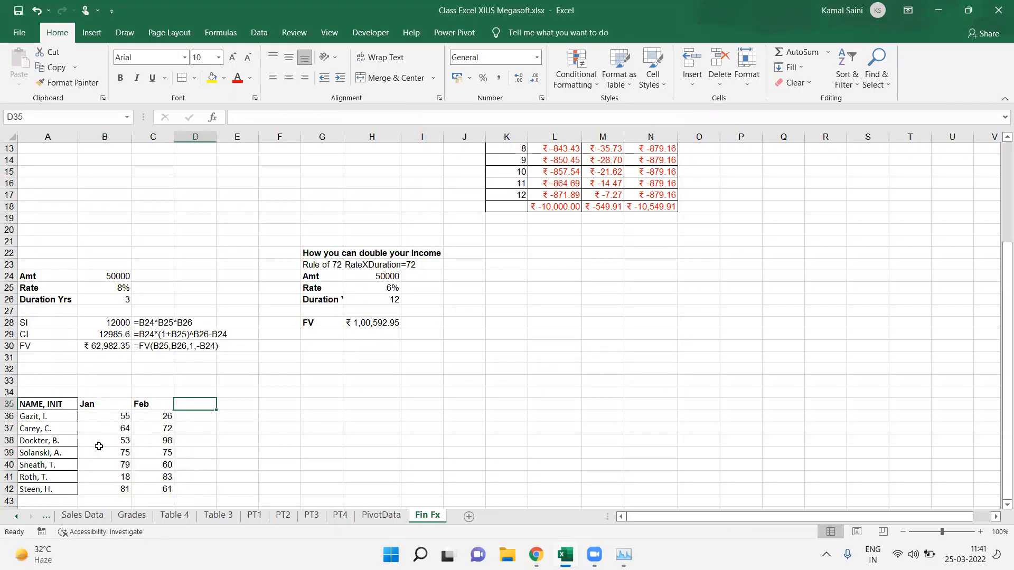
text(Growth Rate)
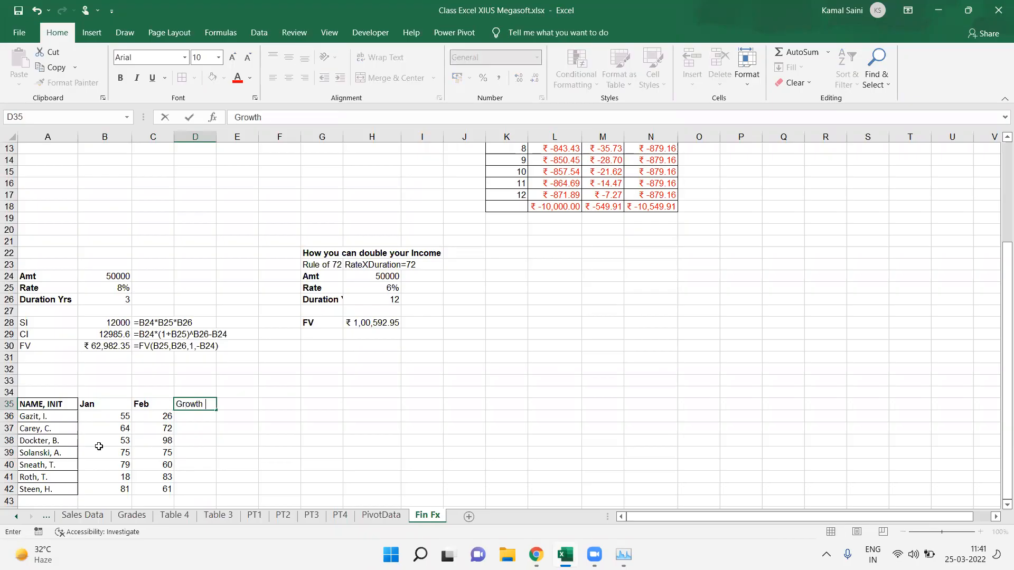
key(Return)
key(Up)
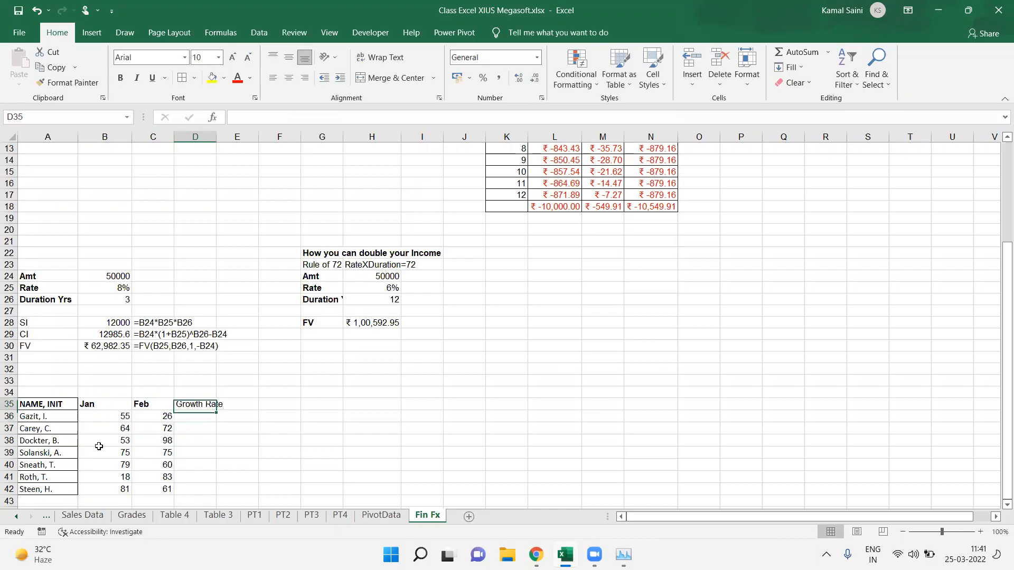
Step: Bold the Growth Rate heading in D35
key(ctrl+b)
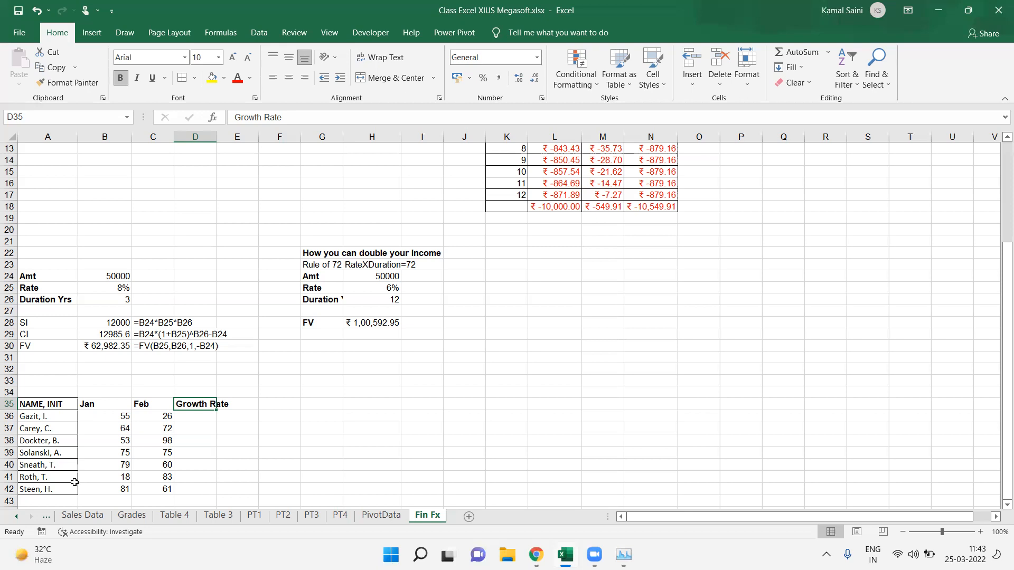
key(Return)
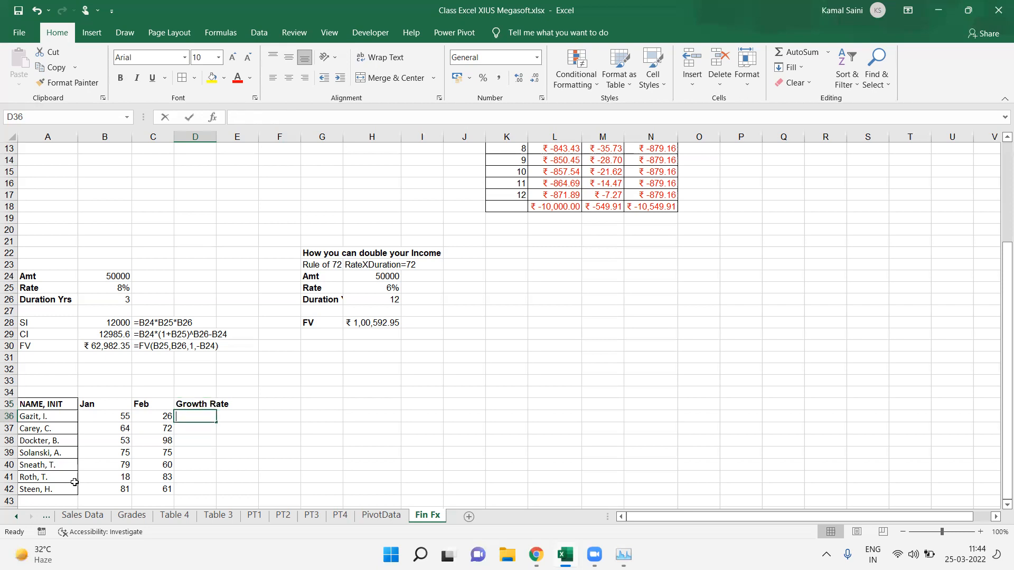
Step: Enter the growth formula =(C36-B36)/B36 in D36
text(=()
key(Left)
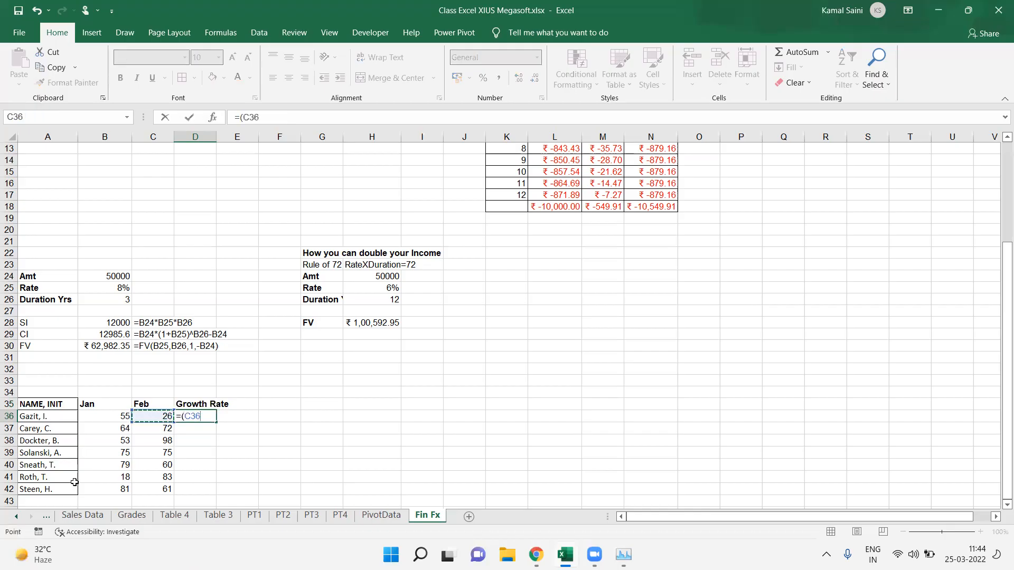
text(-)
key(Left)
key(Left)
text()/)
key(Left)
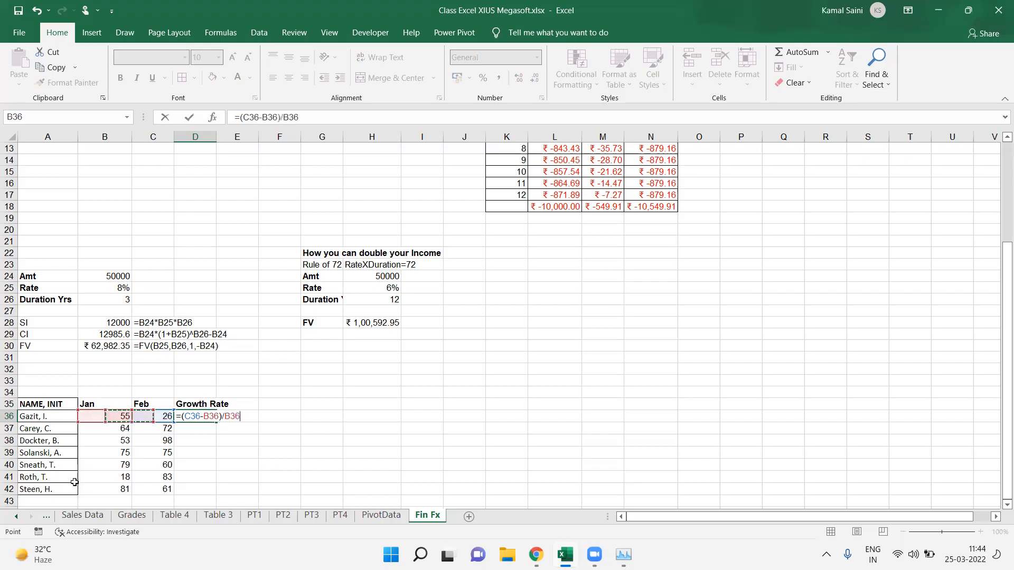
key(Return)
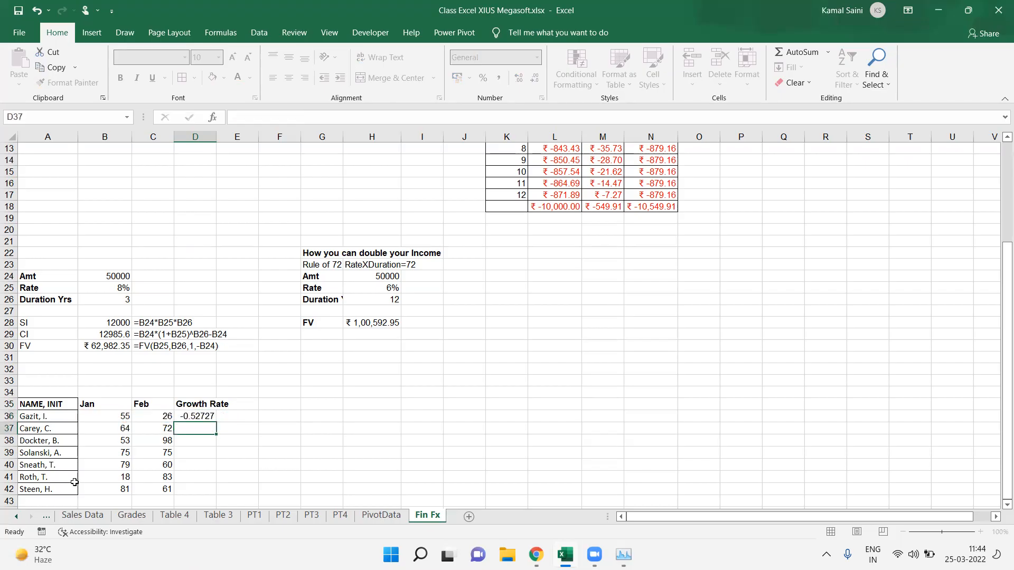
Step: Fill the growth formula down D36:D42 and format those cells as percentages
key(Left)
key(ctrl+Down)
key(Right)
key(ctrl+shift+Up)
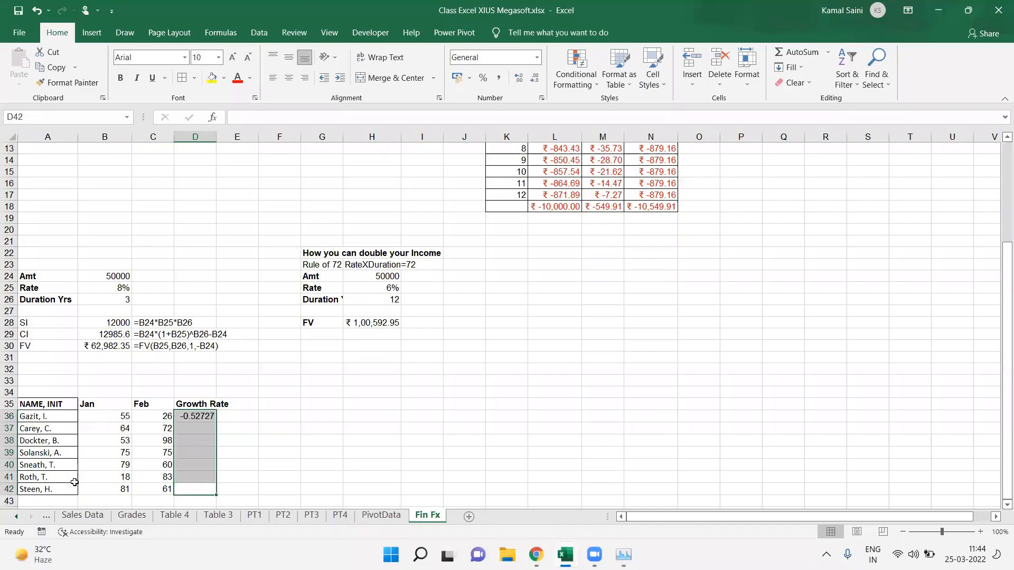
key(ctrl+d)
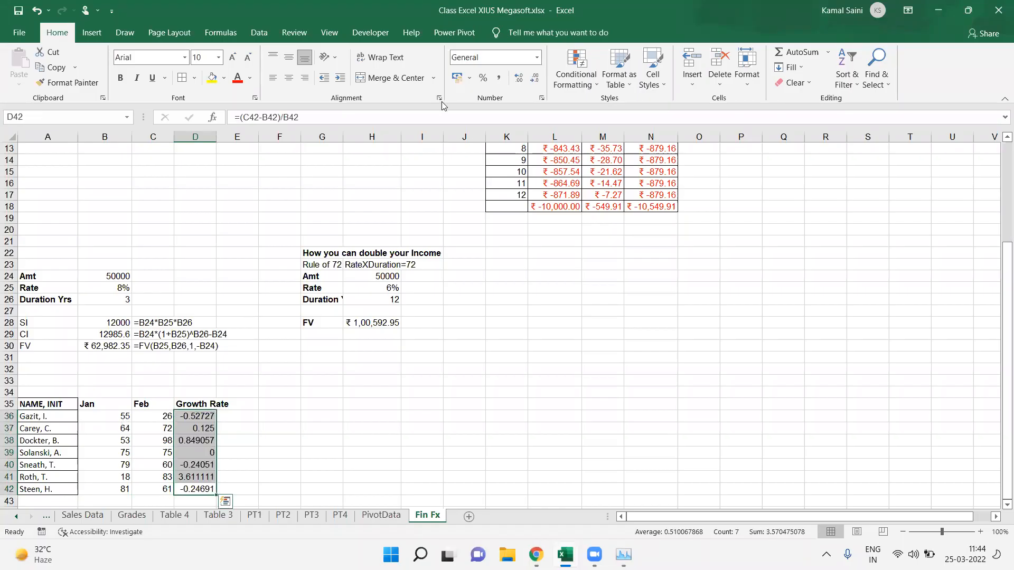
click(484, 79)
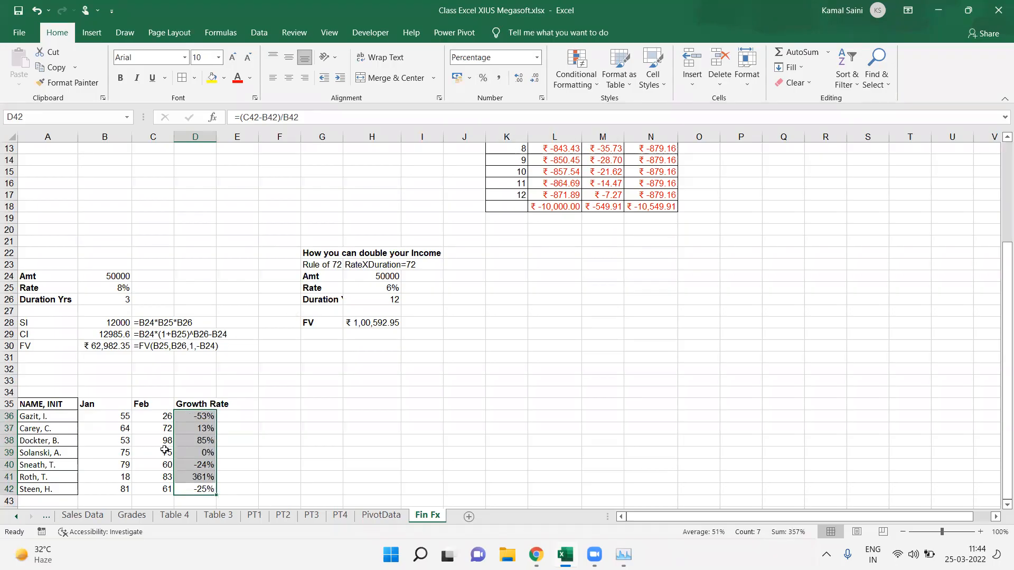
Step: Show the formula of D36 as text in E36 using FORMULATEXT
click(108, 452)
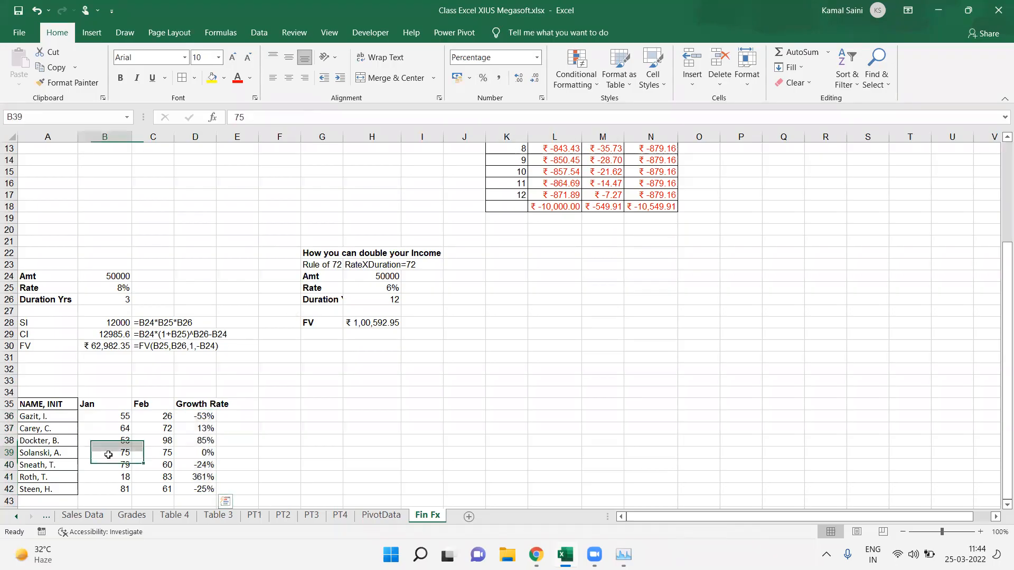
click(196, 445)
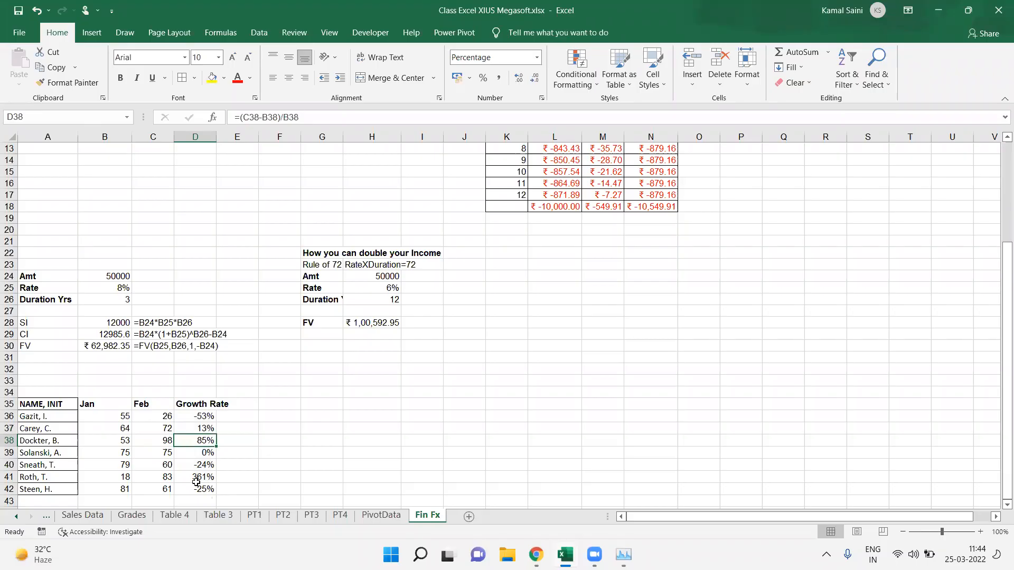
drag(106, 417, 196, 417)
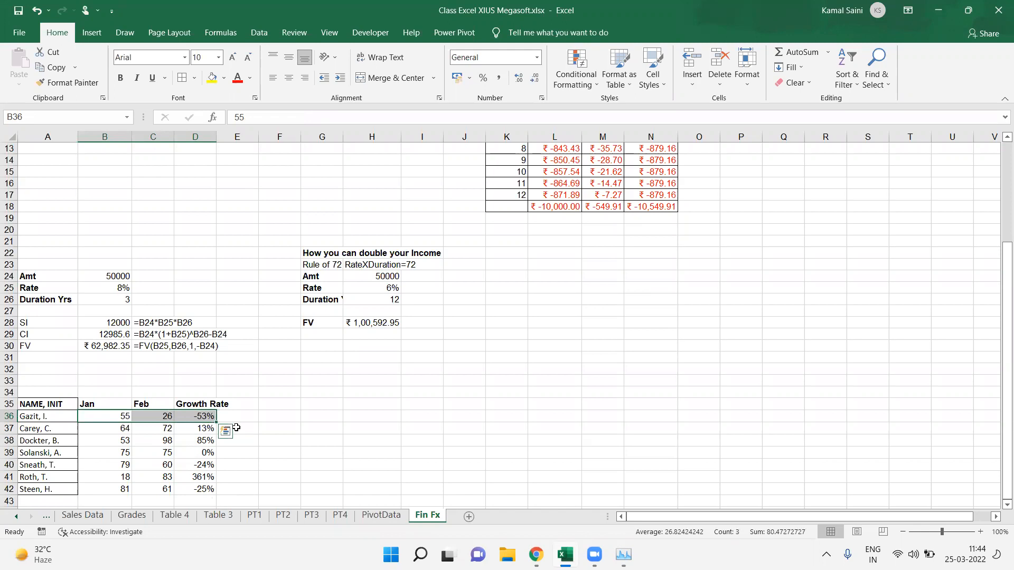
click(259, 418)
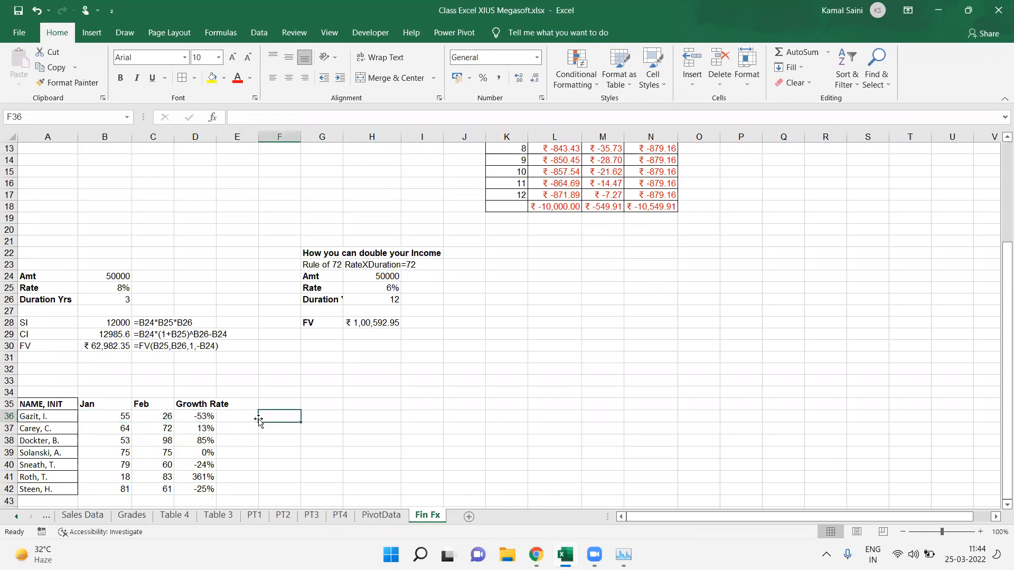
text(=form)
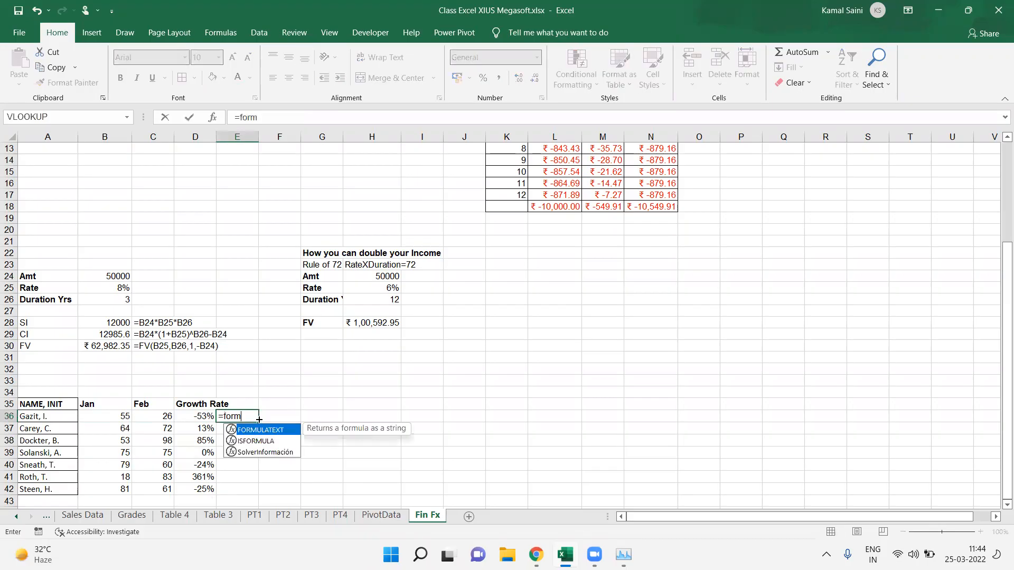
key(Tab)
key(Left)
key(Return)
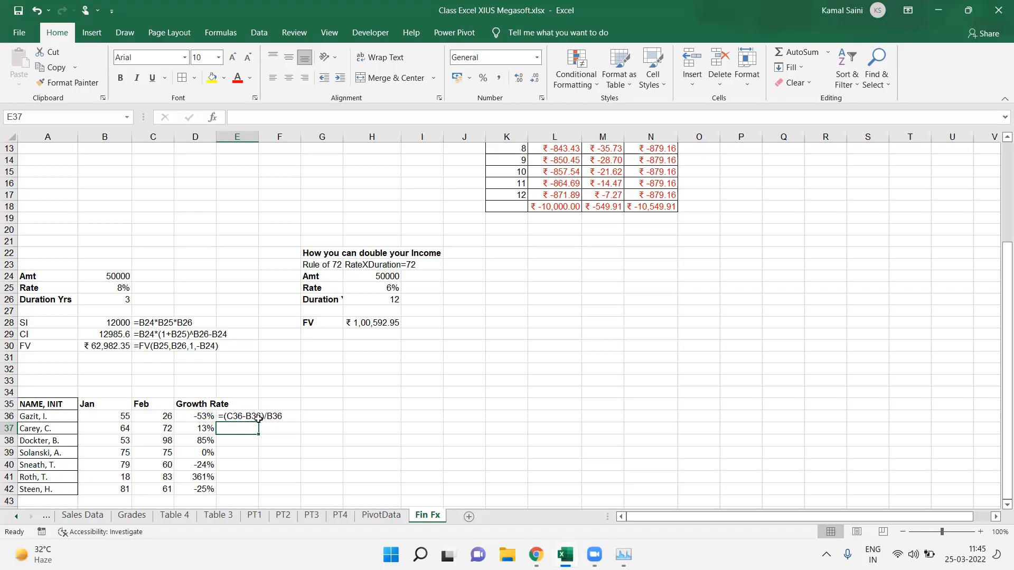
Step: Copy the NAME, INIT column A35:A42 to a new table starting at A48
drag(46, 401, 61, 484)
key(ctrl+c)
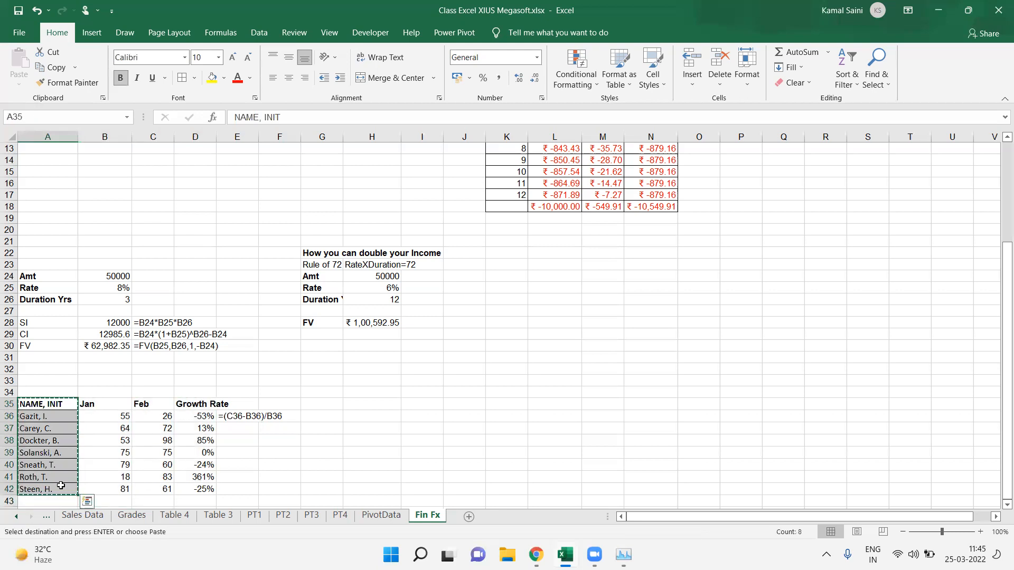
key(Down)
key(Down)
key(Down)
key(Down)
key(Down)
key(Down)
key(Down)
key(Down)
key(Down)
key(Down)
key(Down)
key(Down)
key(Down)
key(ctrl+v)
key(Right)
key(Down)
key(Down)
key(Down)
key(Down)
key(Down)
key(Down)
key(Down)
key(Down)
key(Down)
key(Down)
key(Down)
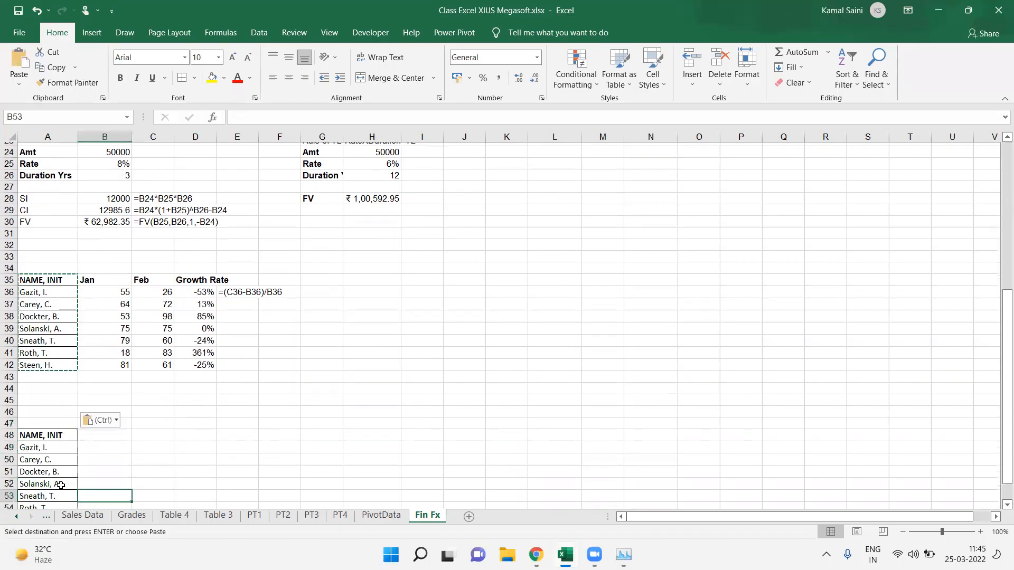
key(Escape)
Step: Enter Yr 2018 in B48 and autofill the year headings across to Yr 2021 in E48
click(110, 359)
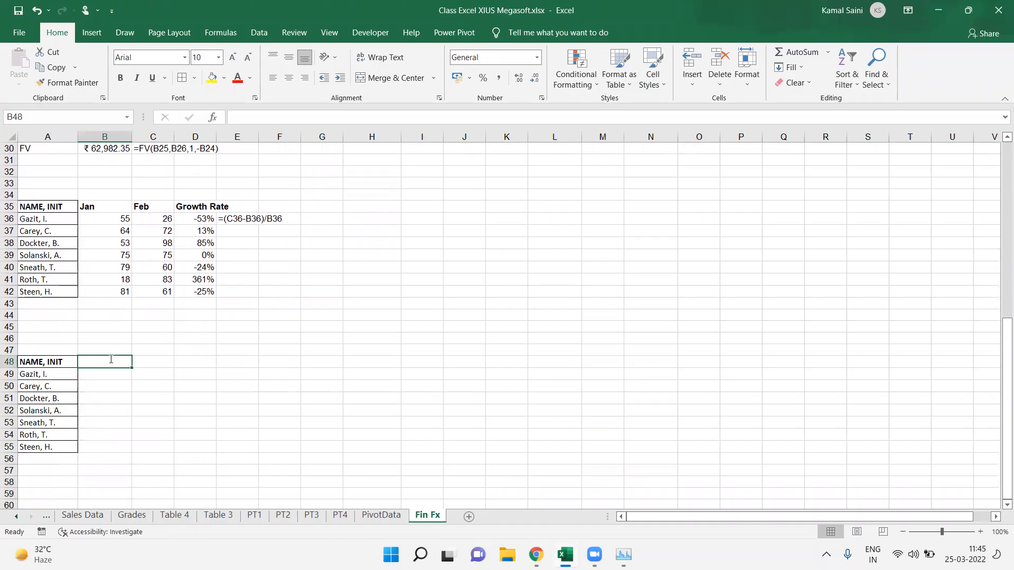
text(Yr 20)
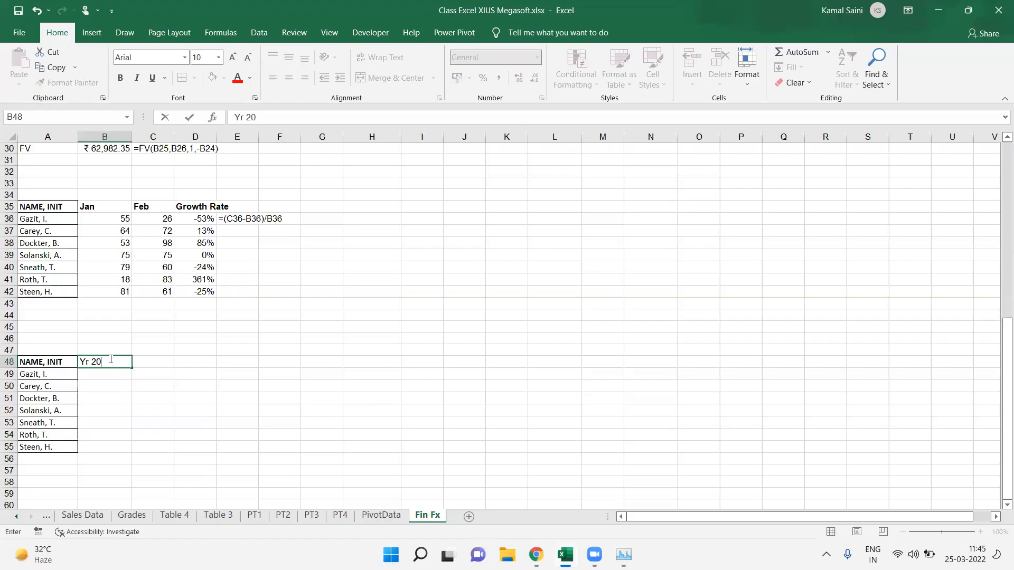
text(18)
key(Return)
click(109, 360)
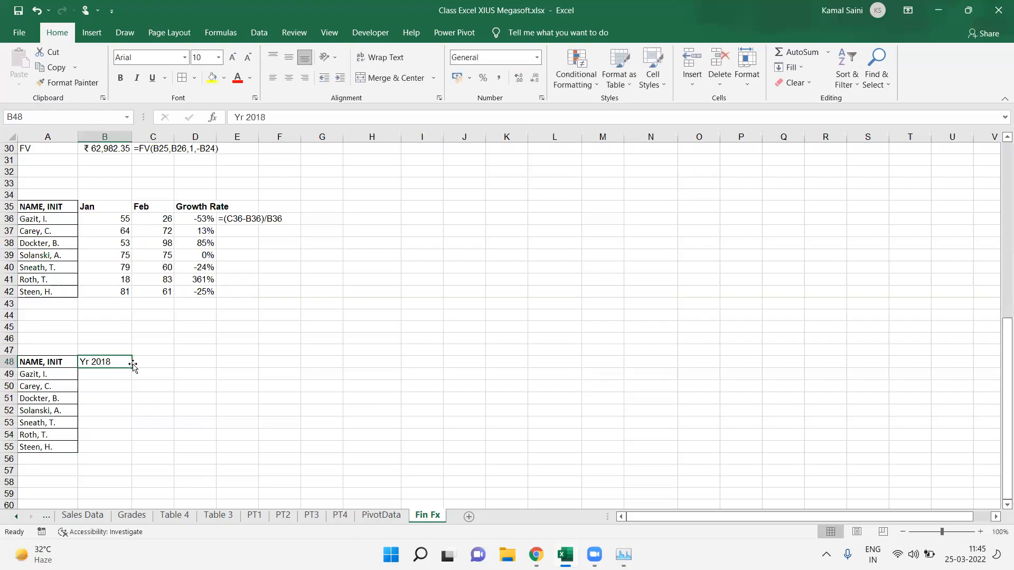
drag(132, 368, 269, 364)
Step: Bold the year headings in B48:E48
drag(104, 377, 250, 453)
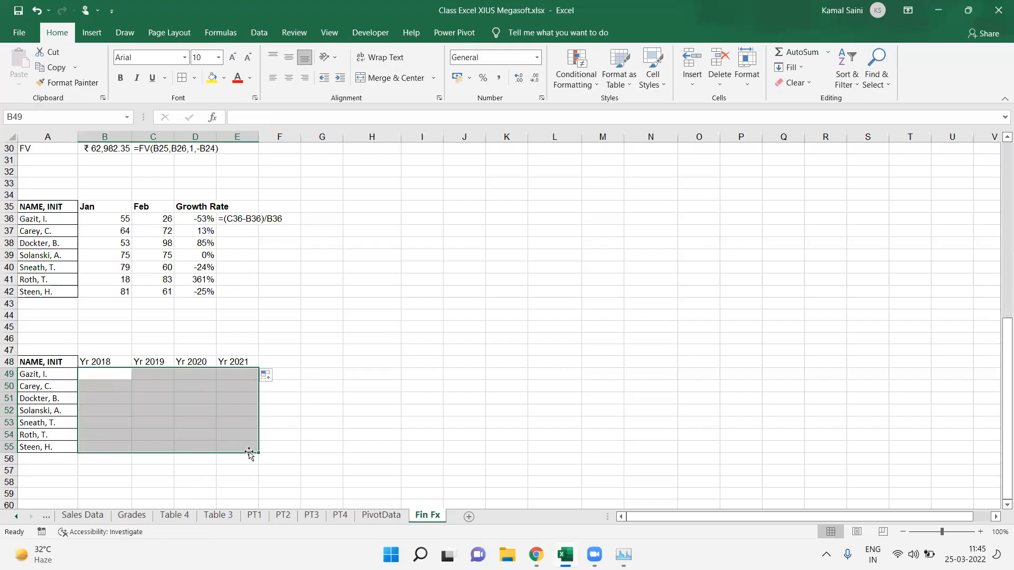
click(416, 70)
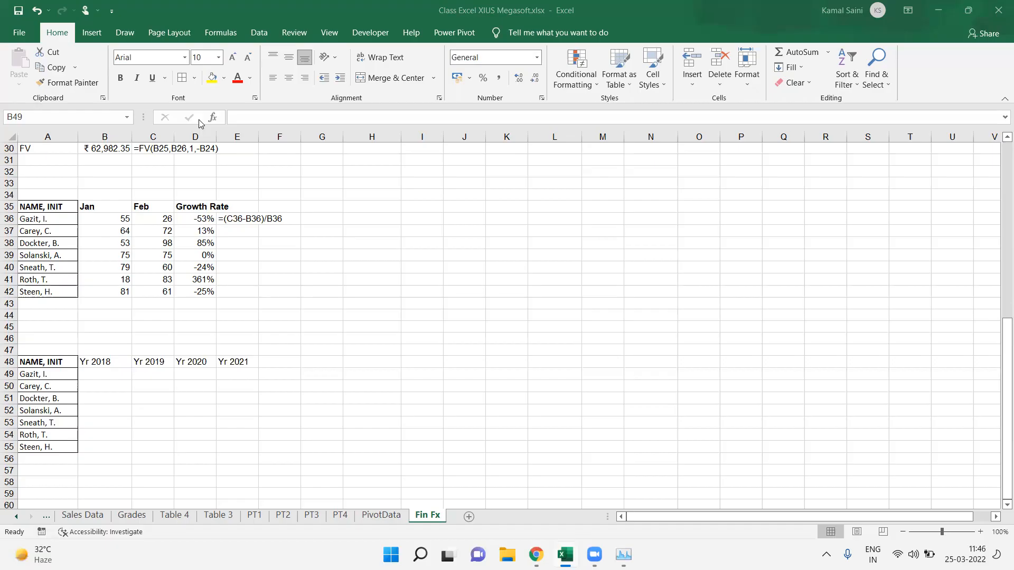
click(91, 363)
key(ctrl+shift+Right)
key(ctrl+b)
Step: Fill B49:E55 with =RANDBETWEEN(10,99) for all selected cells at once
key(Down)
key(shift+Down)
key(shift+Down)
key(shift+Down)
key(shift+Down)
key(shift+Down)
key(shift+Down)
key(shift+Down)
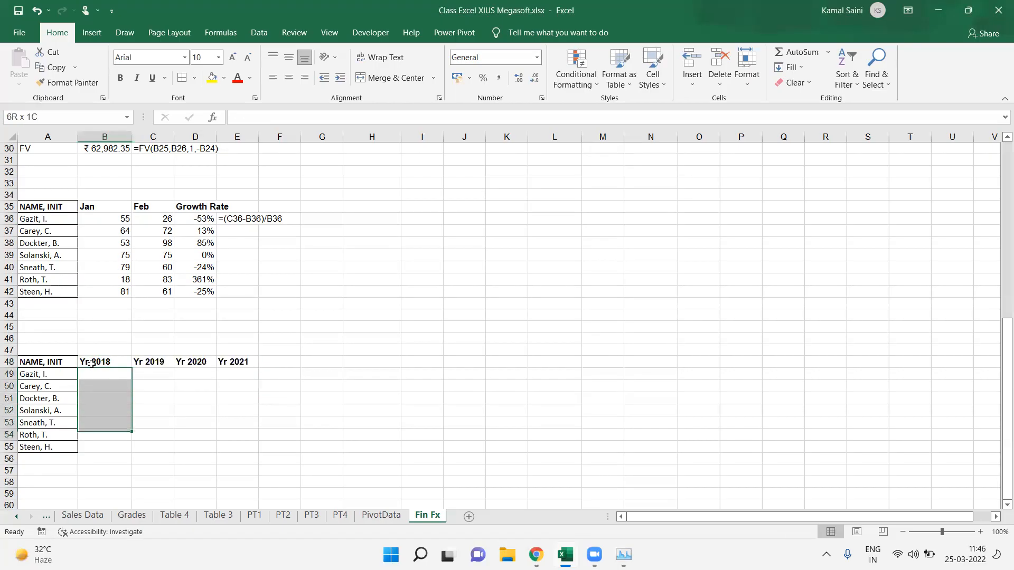
key(shift+Up)
key(shift+Right)
key(shift+Right)
key(shift+Right)
text(=ran)
key(Down)
key(Down)
key(Tab)
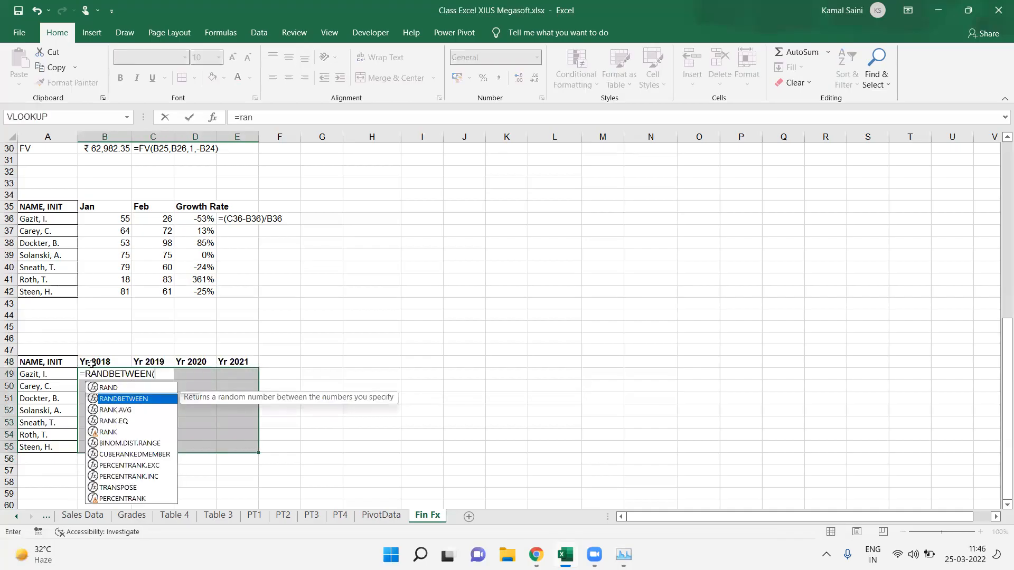
text(10,99))
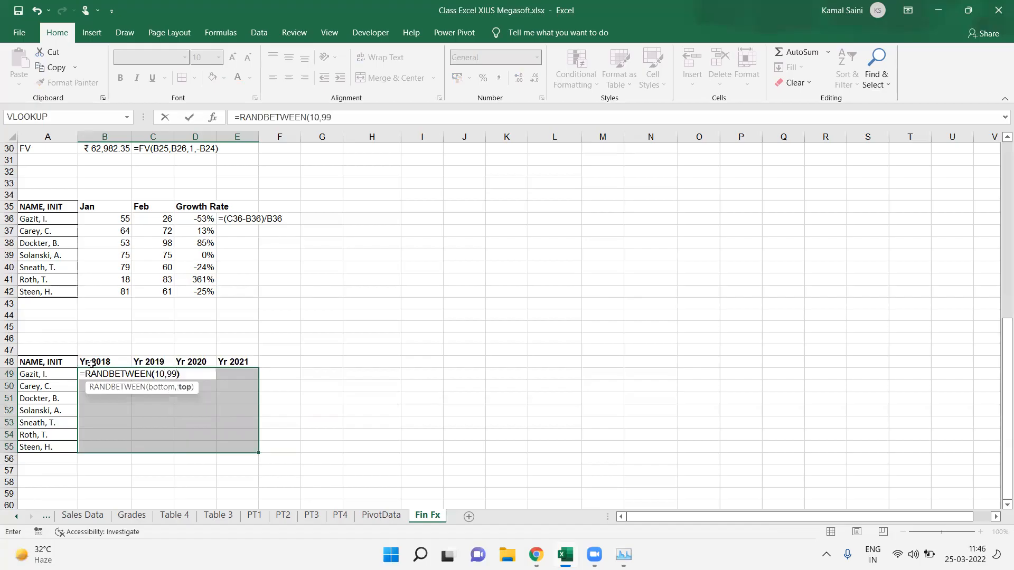
key(ctrl+Return)
Step: Convert the random numbers in B49:E55 to static values with Paste Special Values
key(ctrl+c)
key(ctrl+alt+v)
key(v)
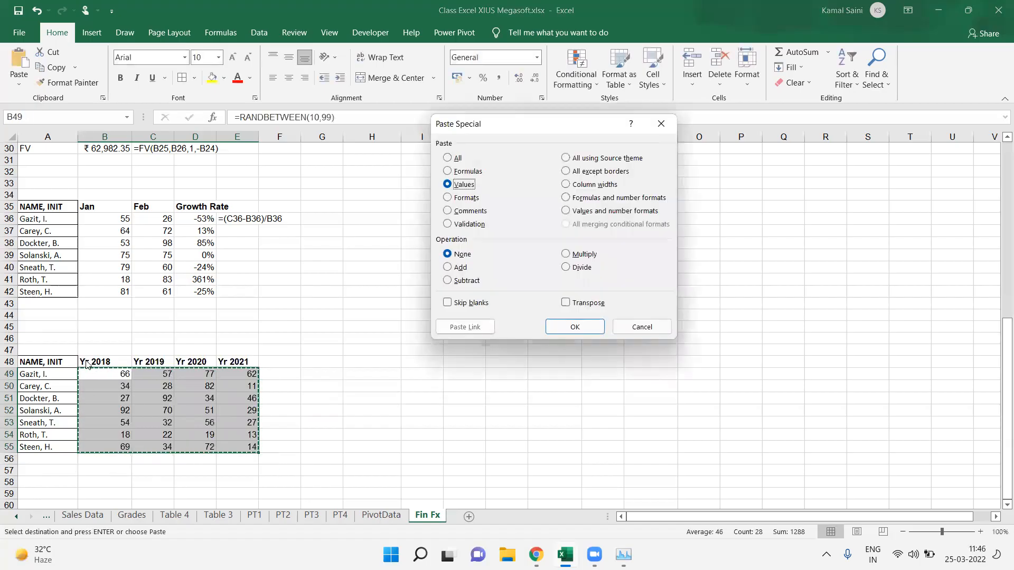
key(Return)
Step: Add borders to the whole A48:E55 table
key(ctrl+a)
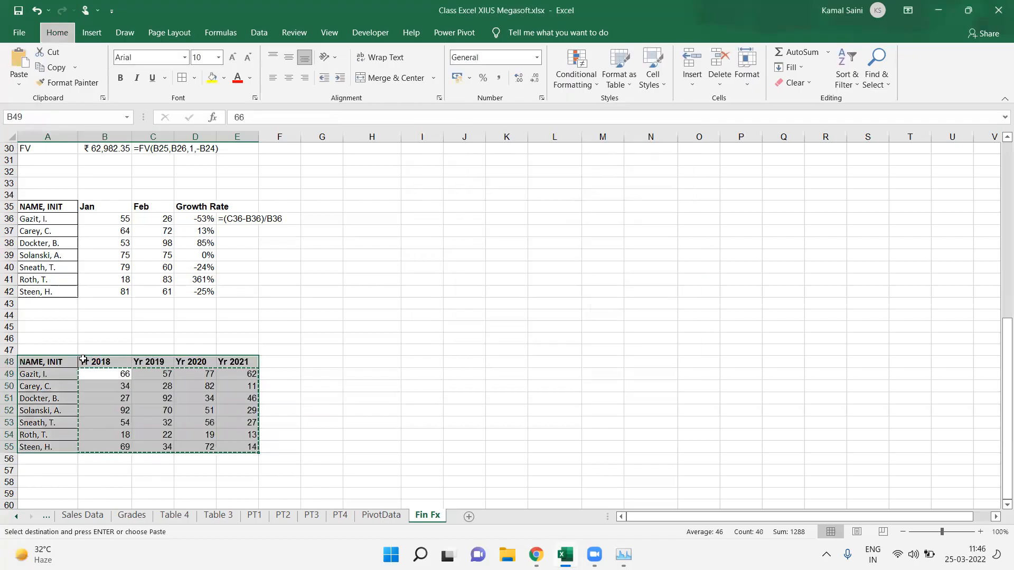
key(Return)
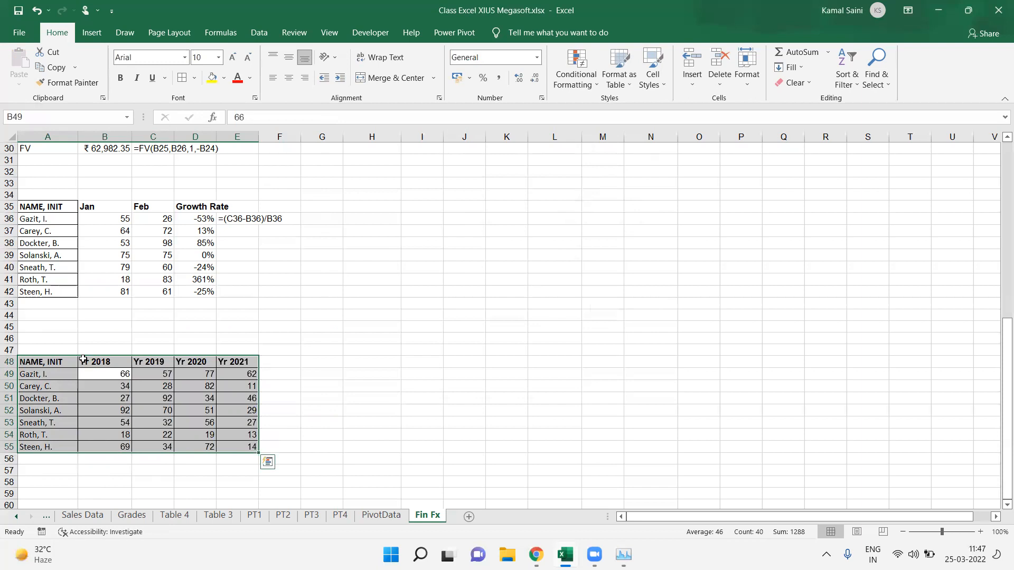
click(292, 363)
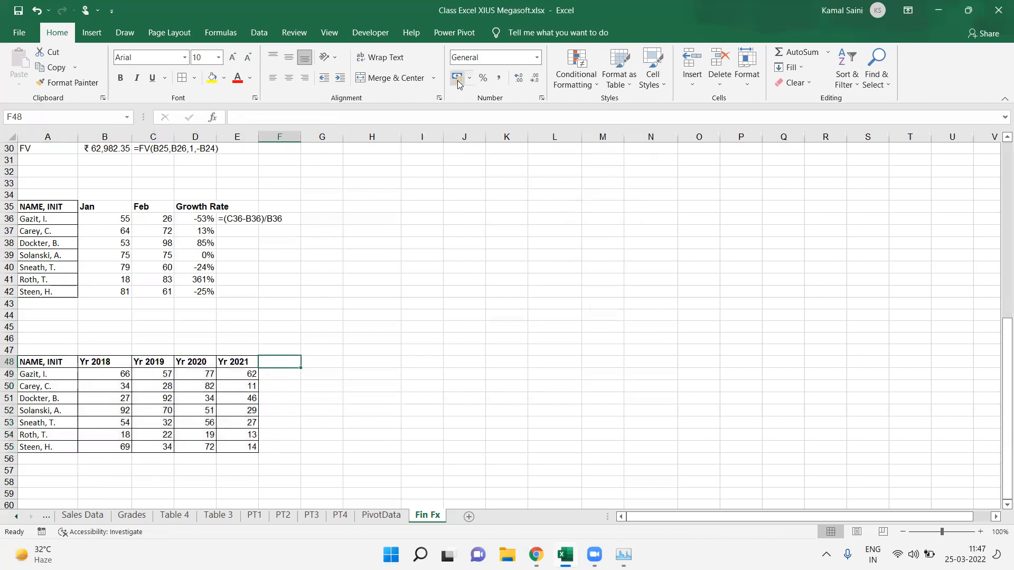
Step: Enter the heading Growth Rate in F48
click(598, 223)
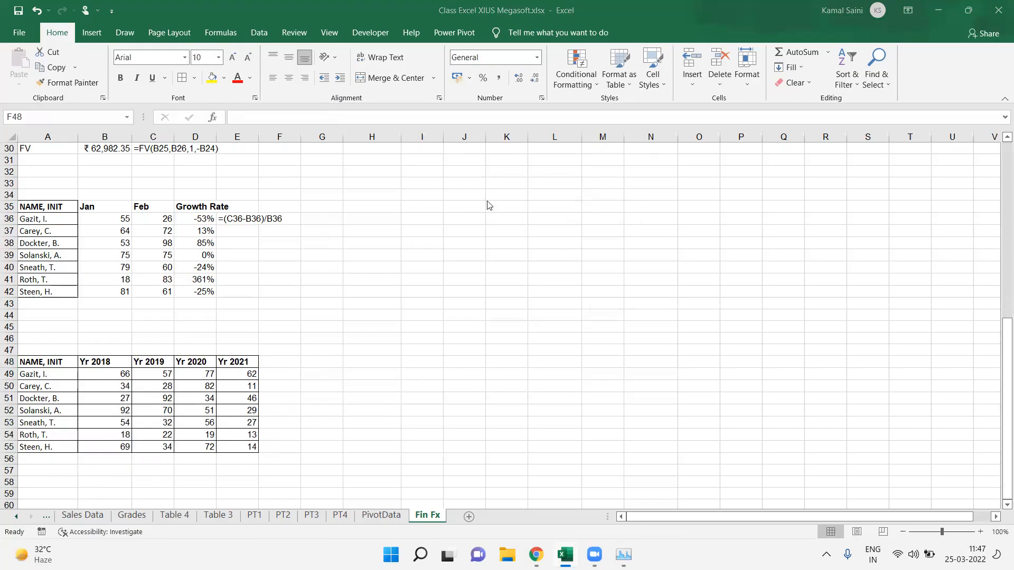
click(282, 358)
double_click(281, 358)
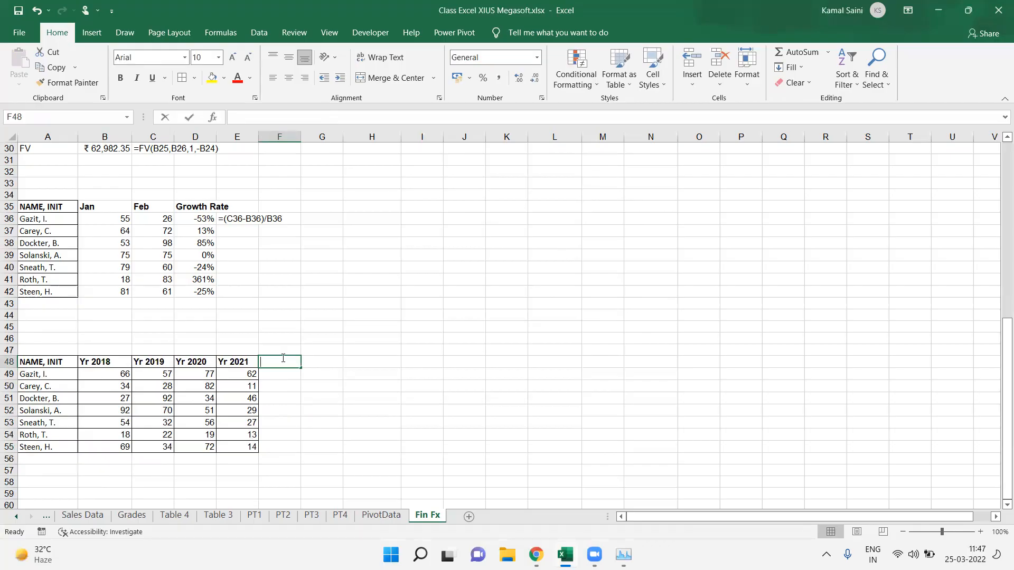
text(Growth Rate)
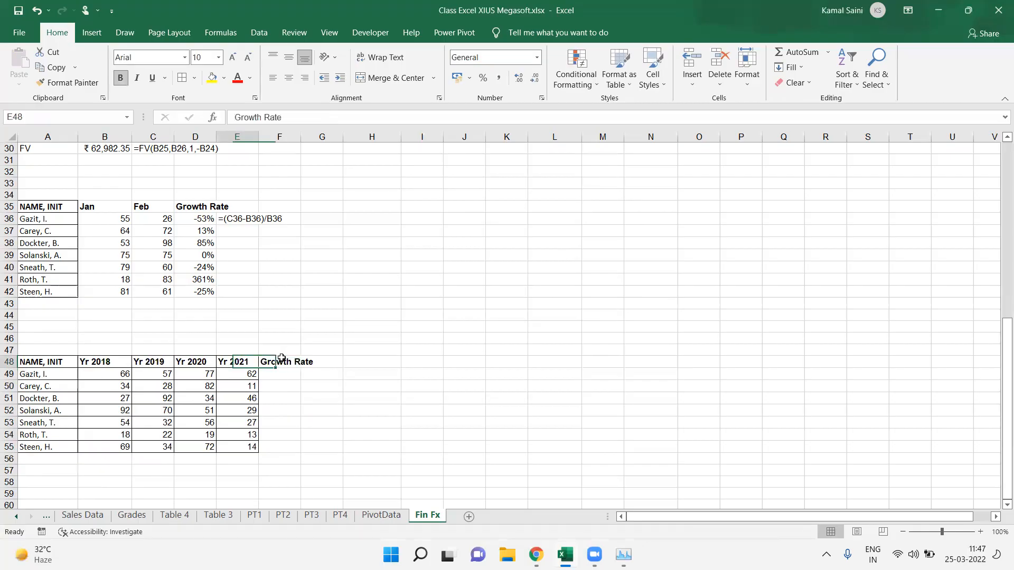
Step: Apply all borders to E48:F55 and autofit column F to the Growth Rate heading
key(shift+Tab)
key(ctrl+shift+Down)
key(shift+Right)
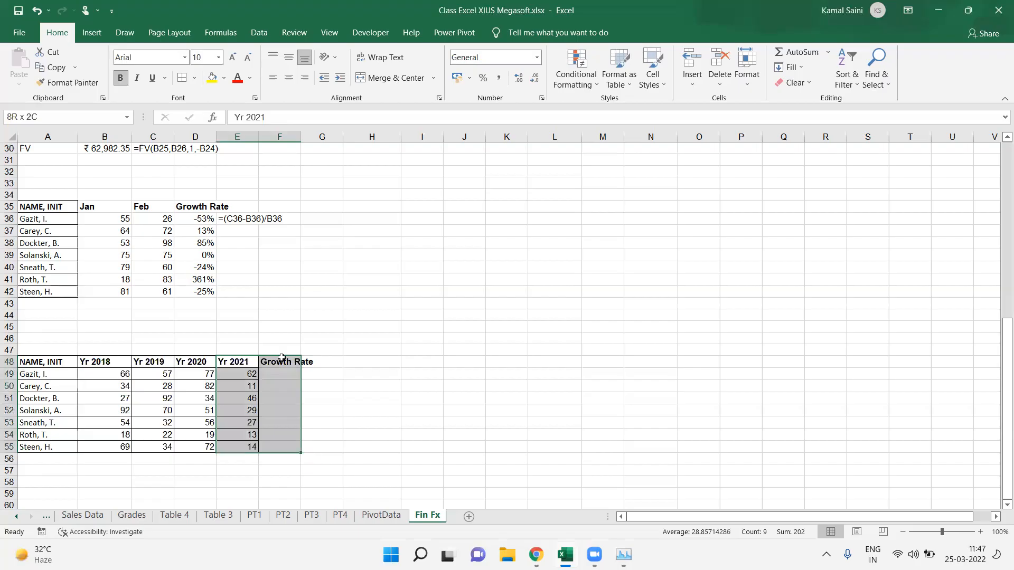
key(alt)
key(h)
key(b)
key(a)
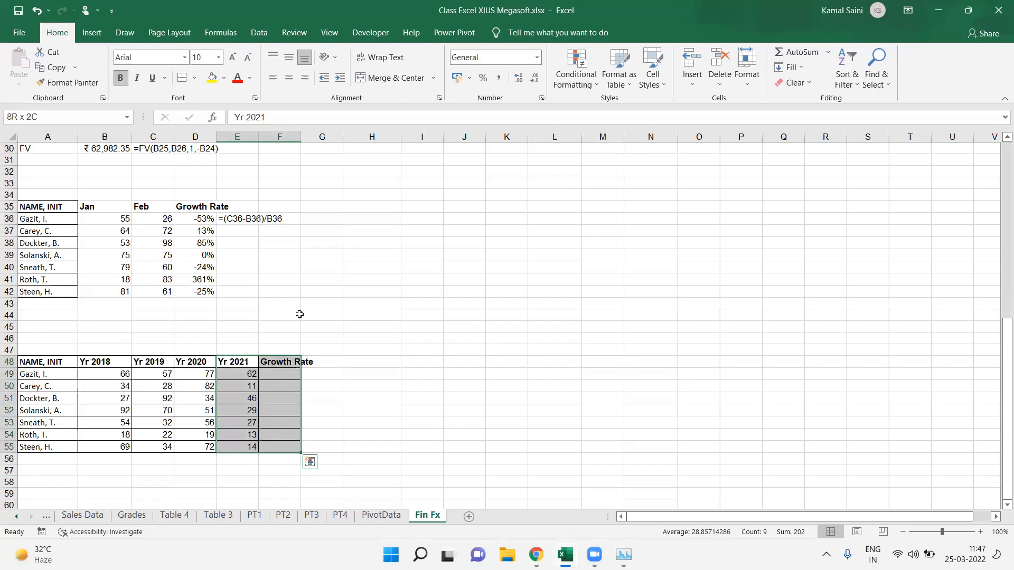
double_click(301, 138)
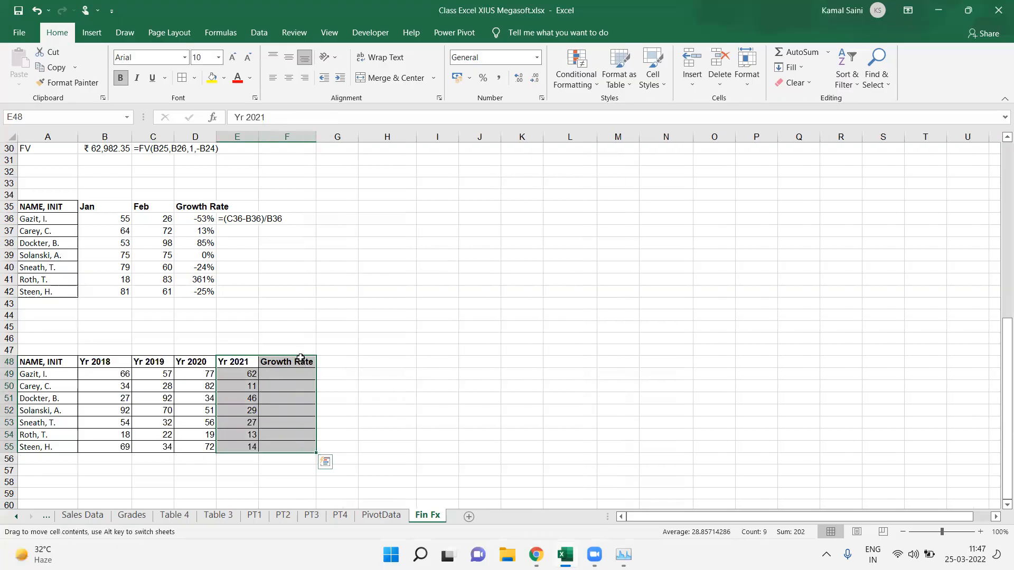
click(301, 359)
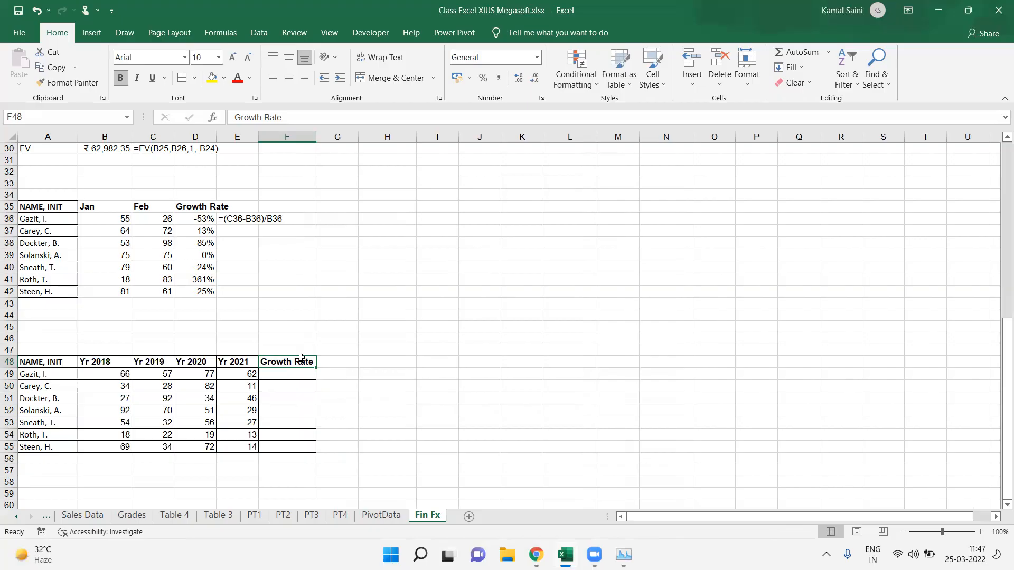
Step: Enter the label CAGR in cell F44
click(298, 352)
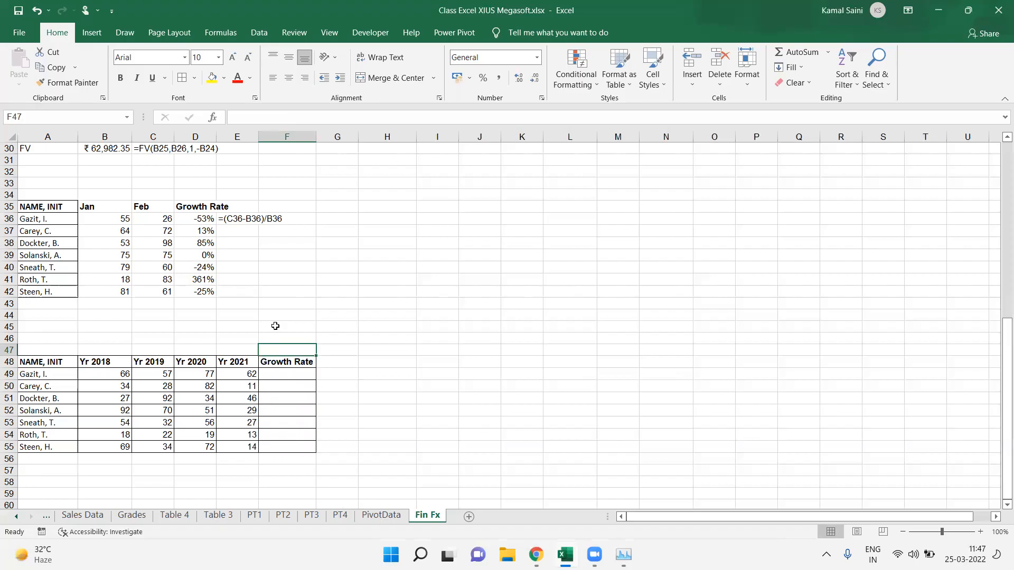
click(294, 321)
text(CA)
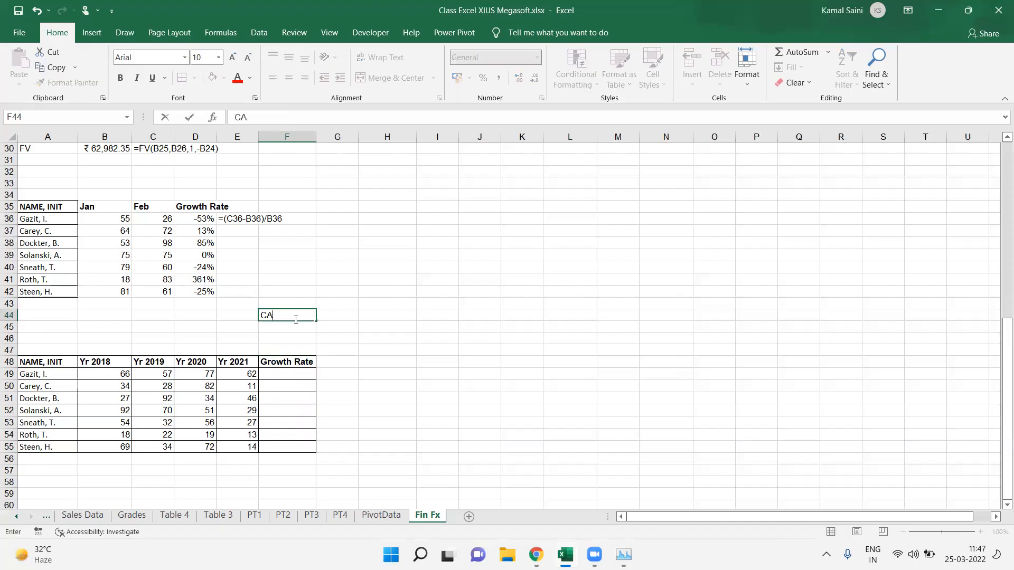
text(GR)
click(340, 313)
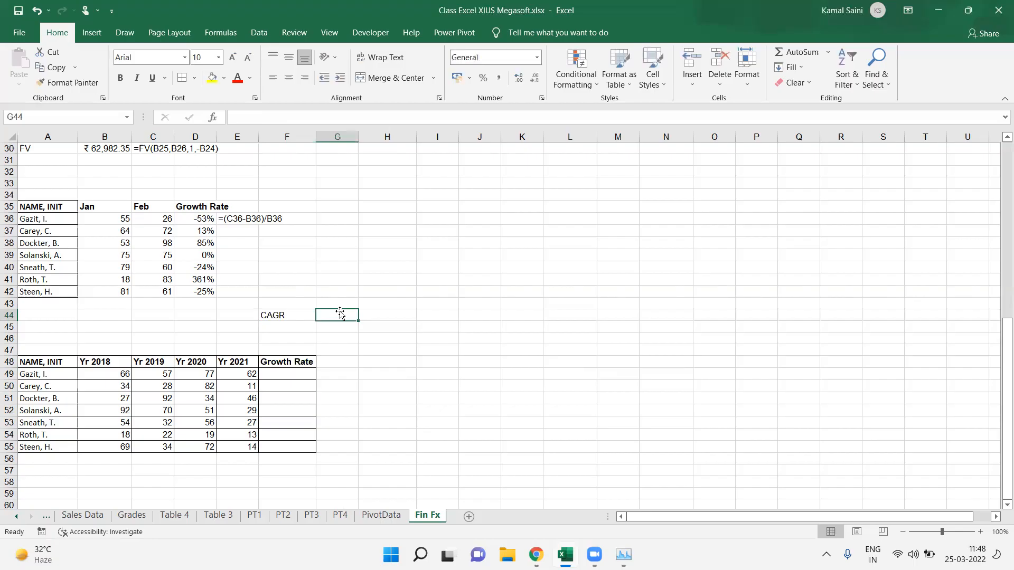
Step: Enter the CAGR formula text (EV/SV-1)^(1/Np) in G44 beside the label
text(()
key(BackSpace)
text(P)
key(BackSpace)
text(()
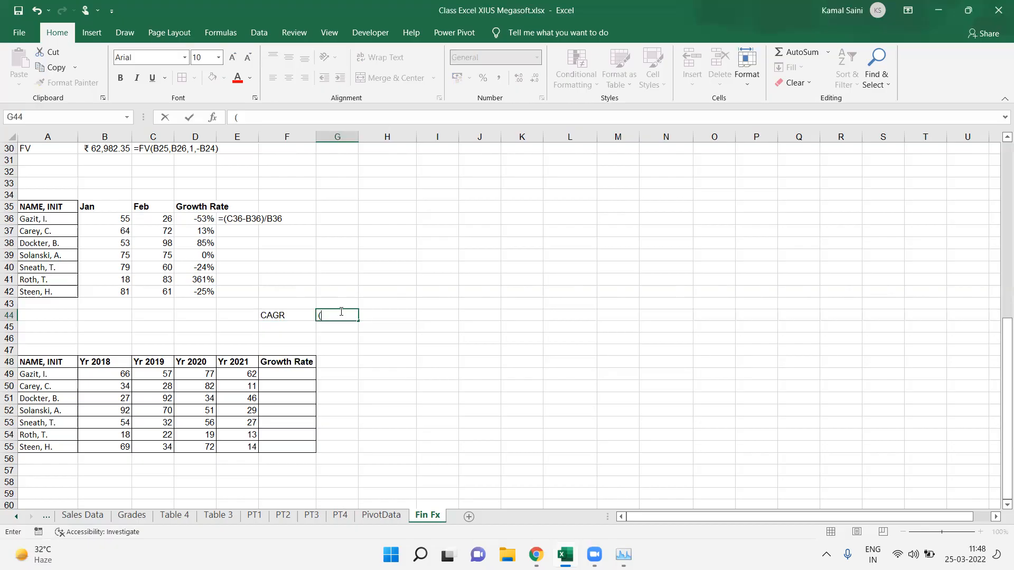
text(EV/SV-1)^(1/Np)
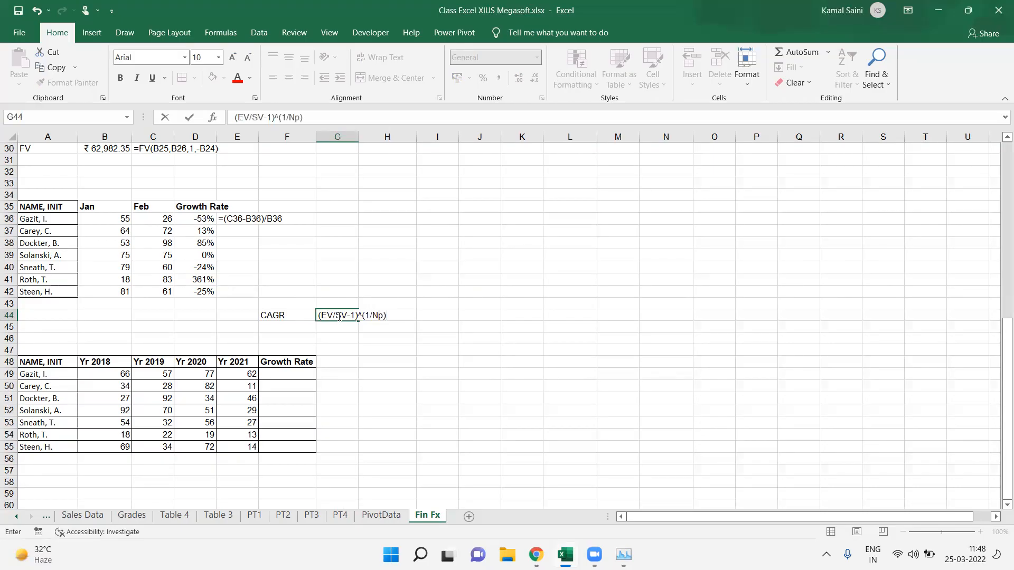
key(Return)
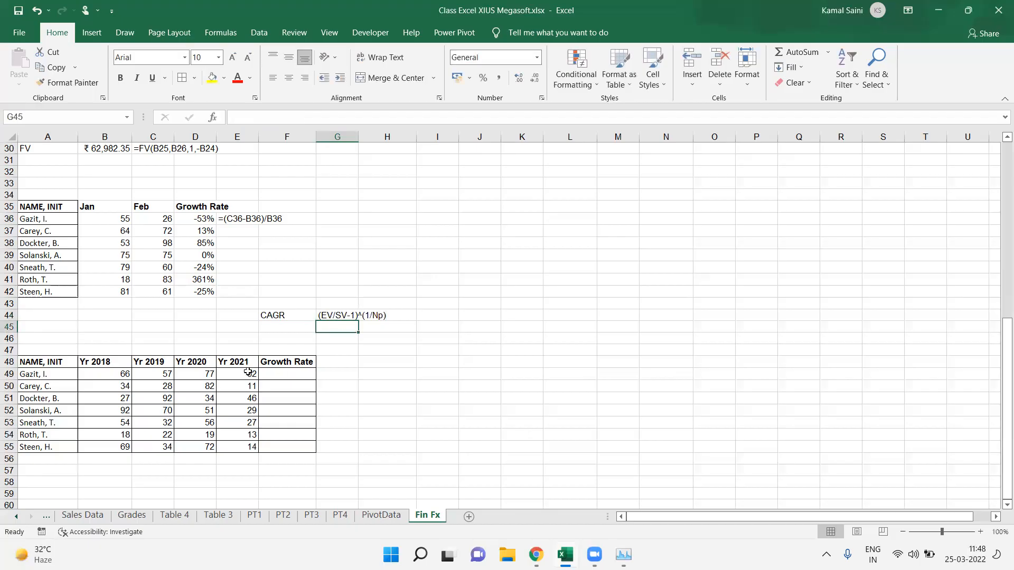
Step: Enter the growth formula =(E49/B49-1)^(1/3) in F49 for the first row
click(249, 373)
click(122, 373)
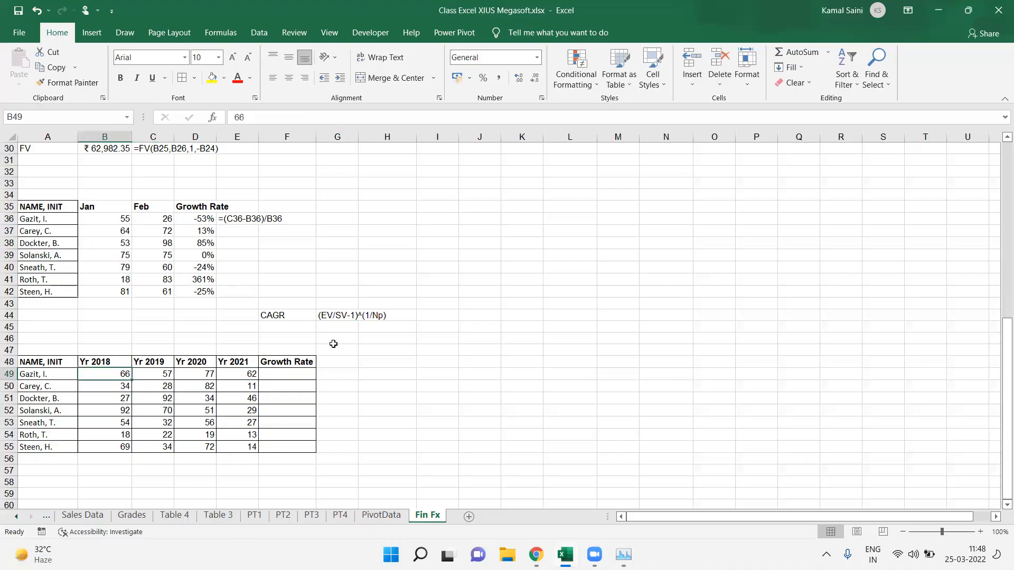
drag(96, 375, 267, 392)
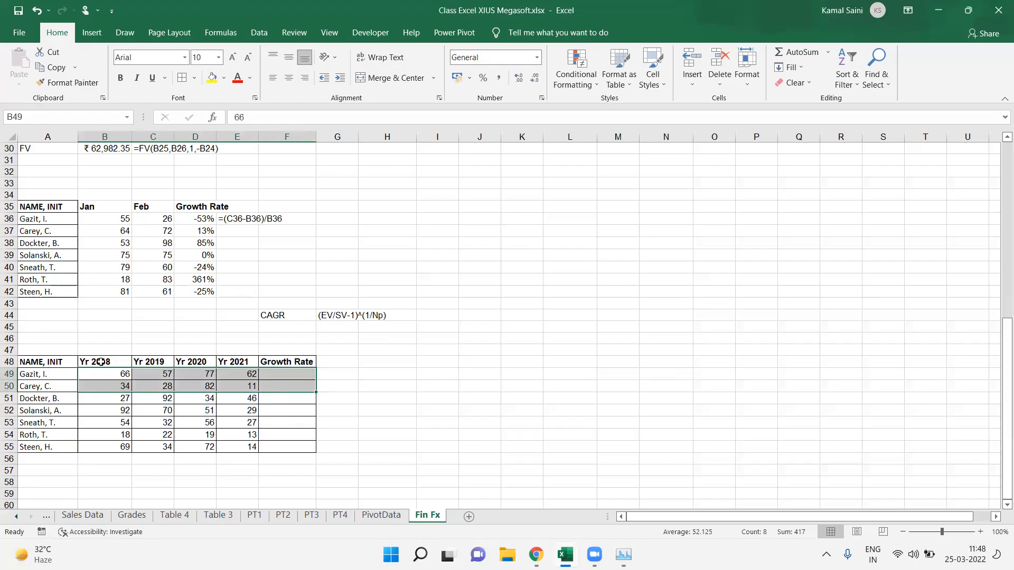
drag(97, 362, 242, 376)
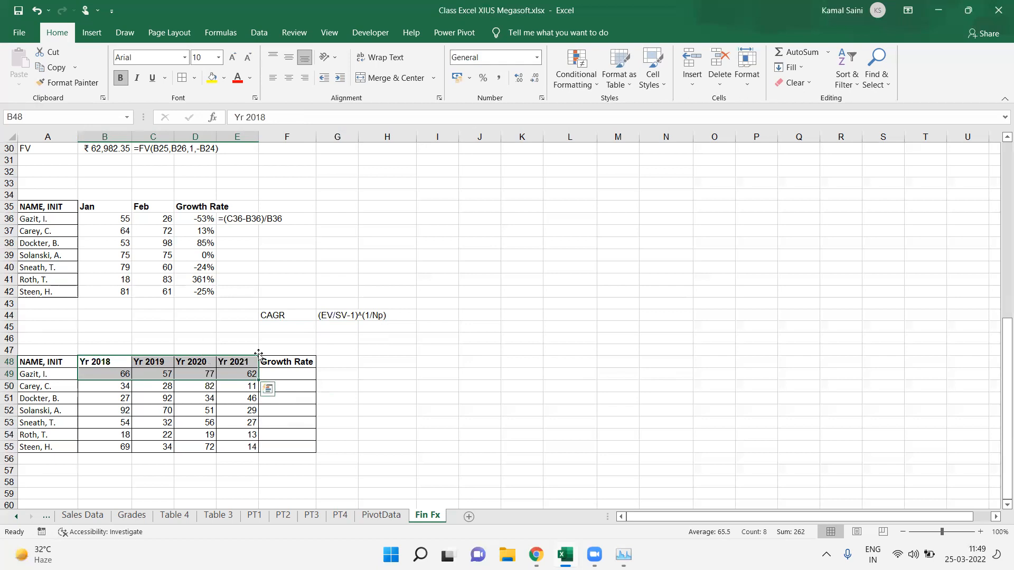
click(290, 373)
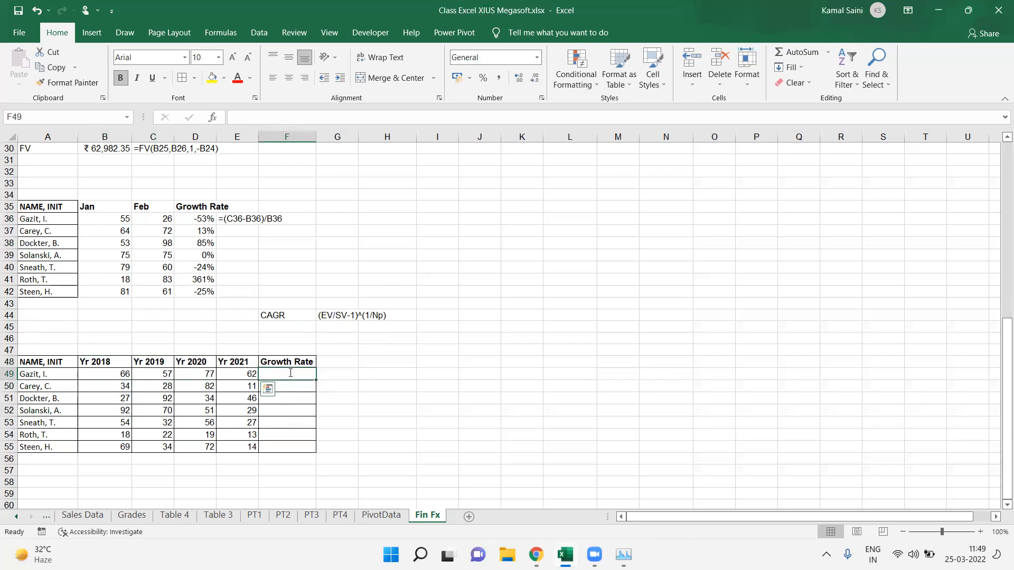
text(=()
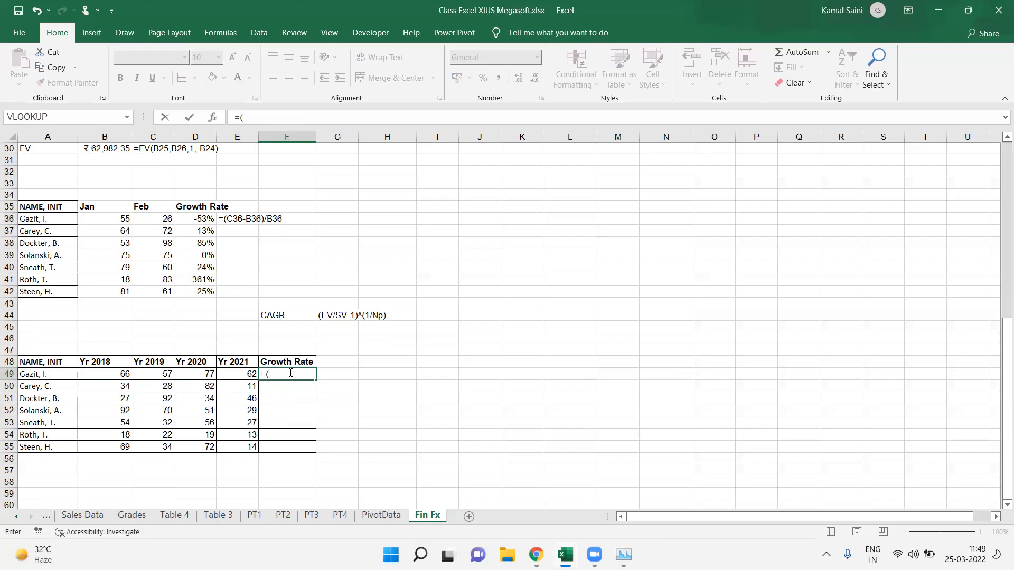
key(Left)
text(/)
key(Left)
key(Left)
key(Left)
key(Left)
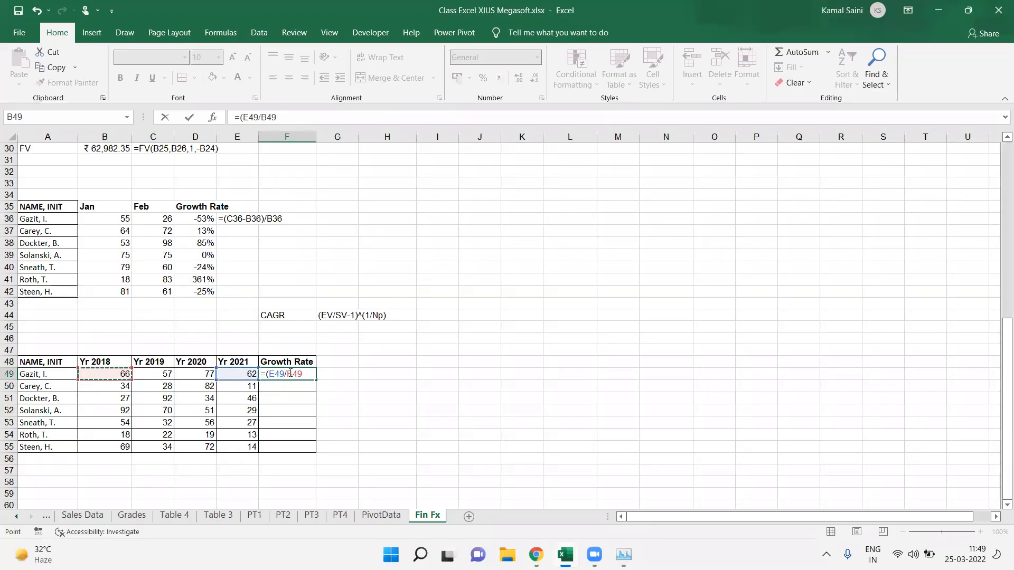
text(-1)^(1/Np)
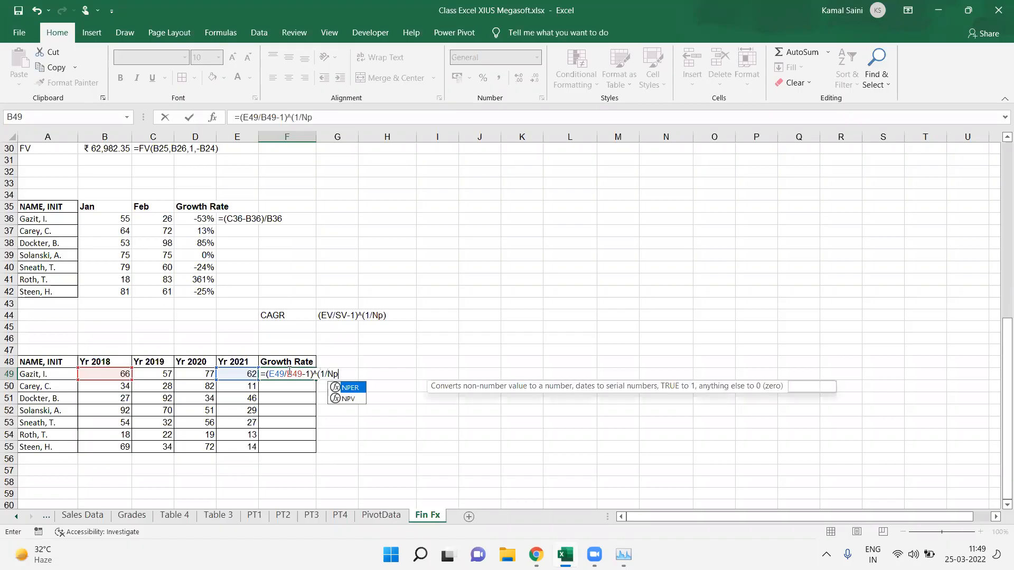
key(BackSpace)
key(BackSpace)
text(3))
key(Return)
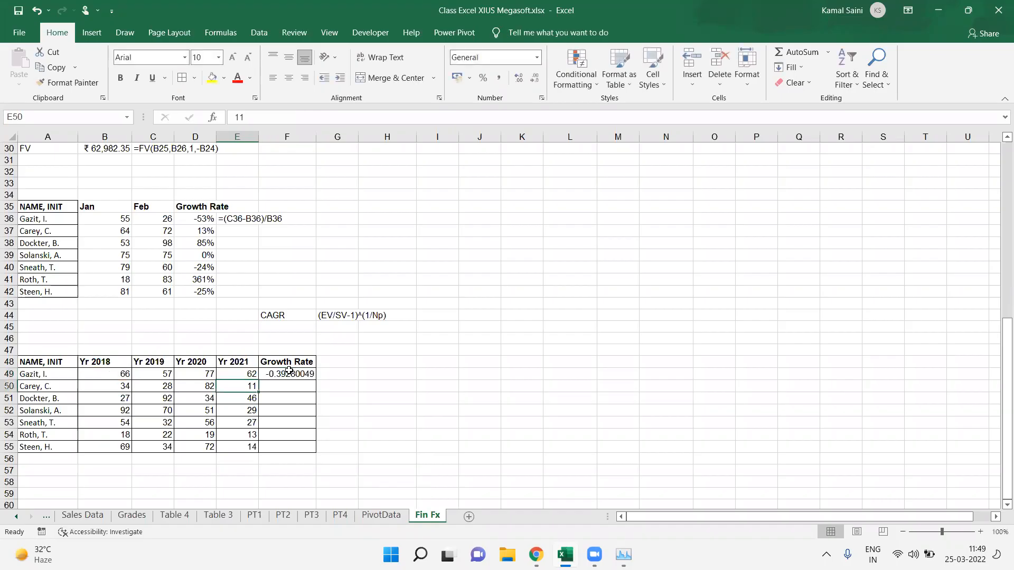
Step: Fill the F49 growth formula down through F55
drag(289, 370, 288, 447)
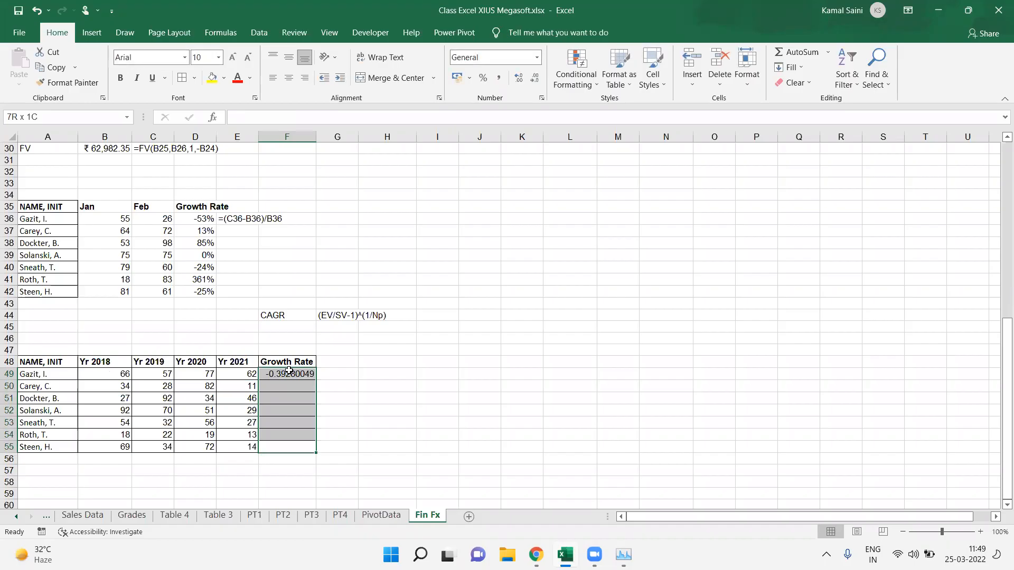
key(F2)
key(Escape)
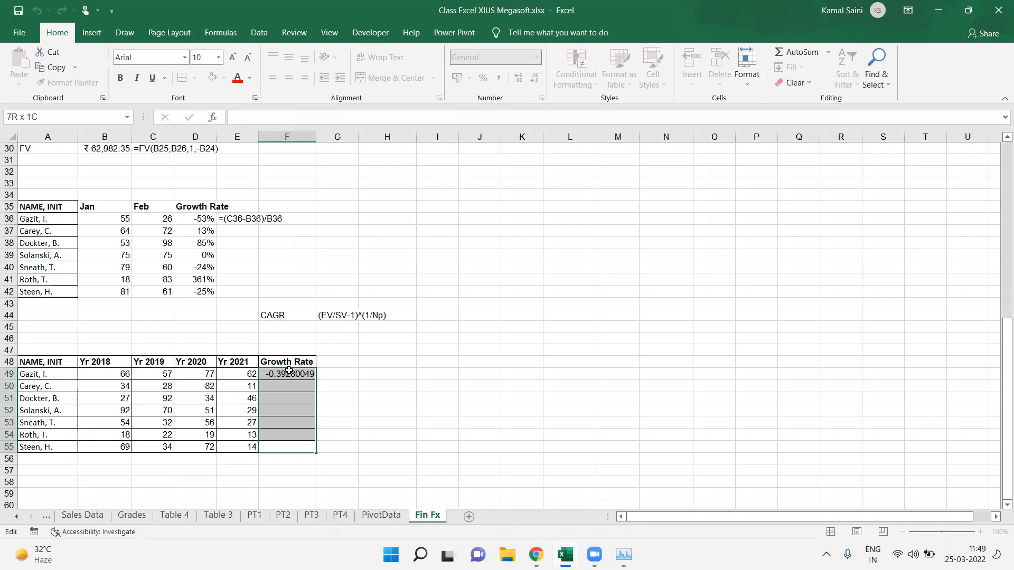
key(ctrl+d)
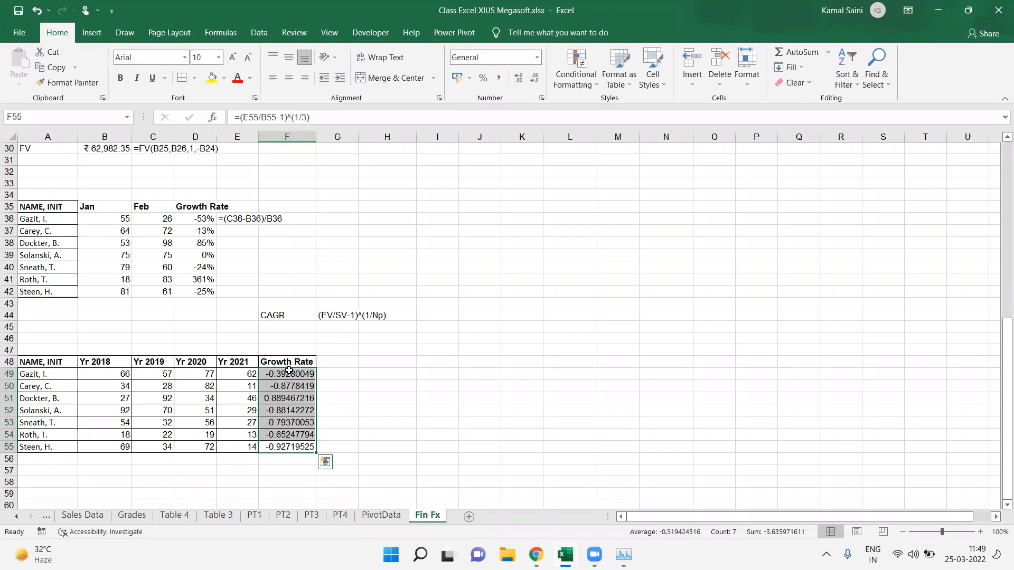
key(F2)
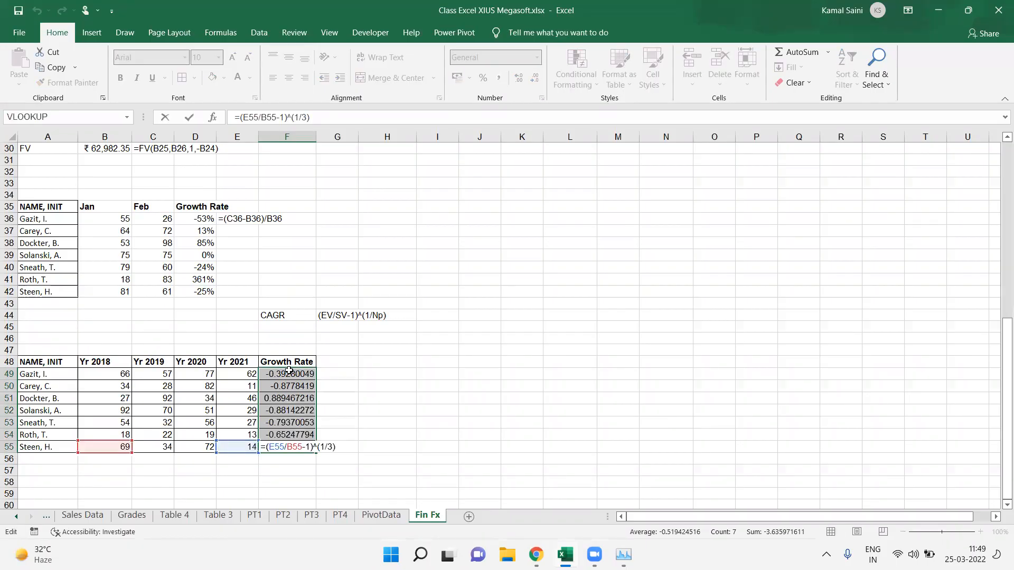
key(Escape)
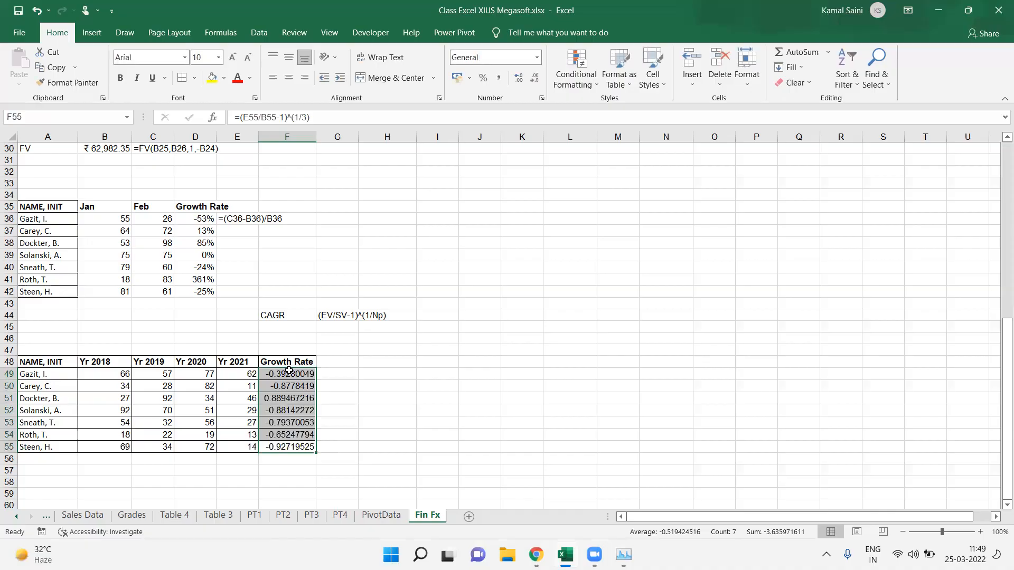
Step: Format the growth rates in F49:F55 as percentages
key(ctrl+shift+5)
click(307, 395)
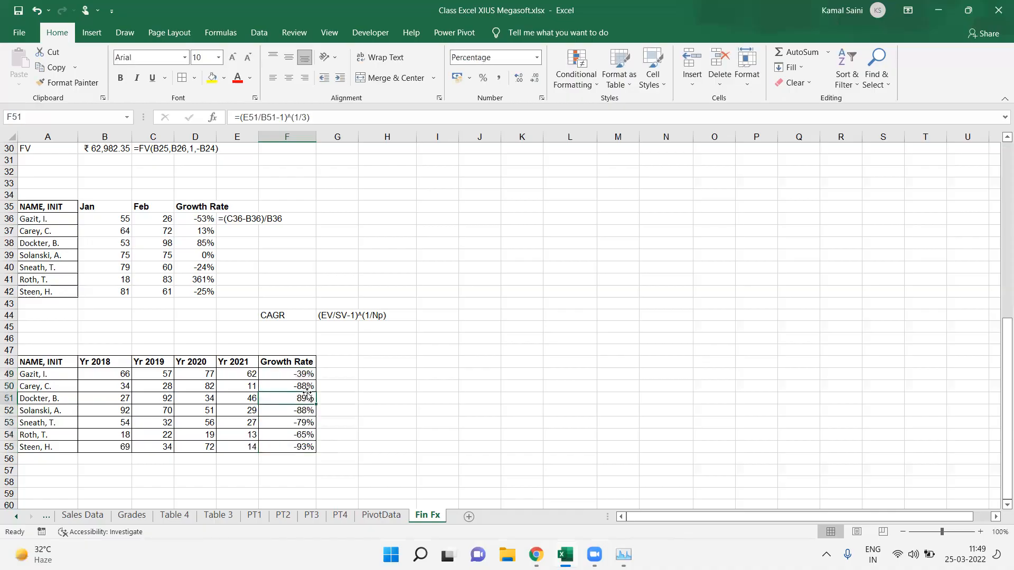
key(Up)
key(Up)
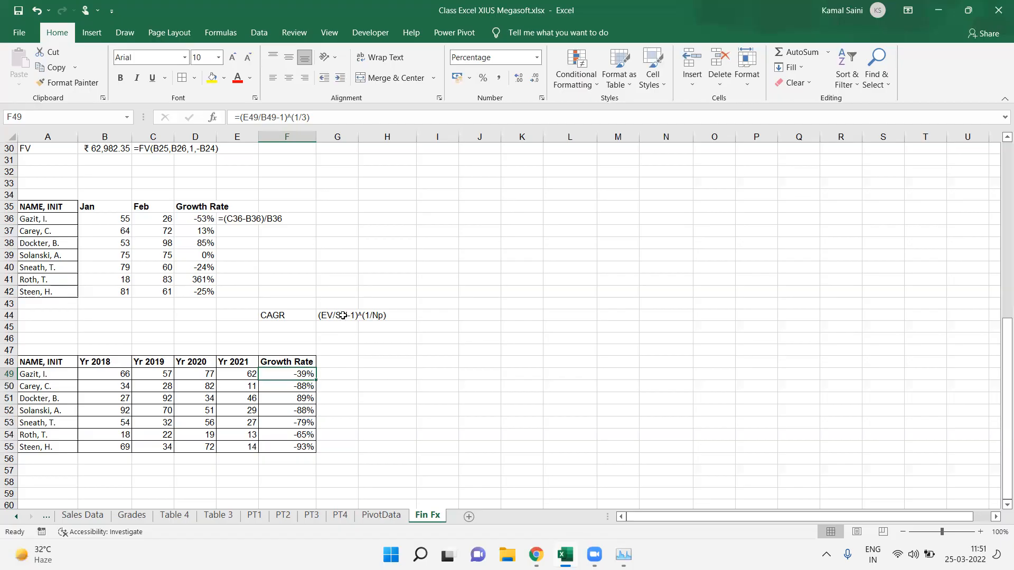
Step: Correct the CAGR formula text in G44 to read (EV/SV)^(1/Np)-1
key(F2)
double_click(349, 317)
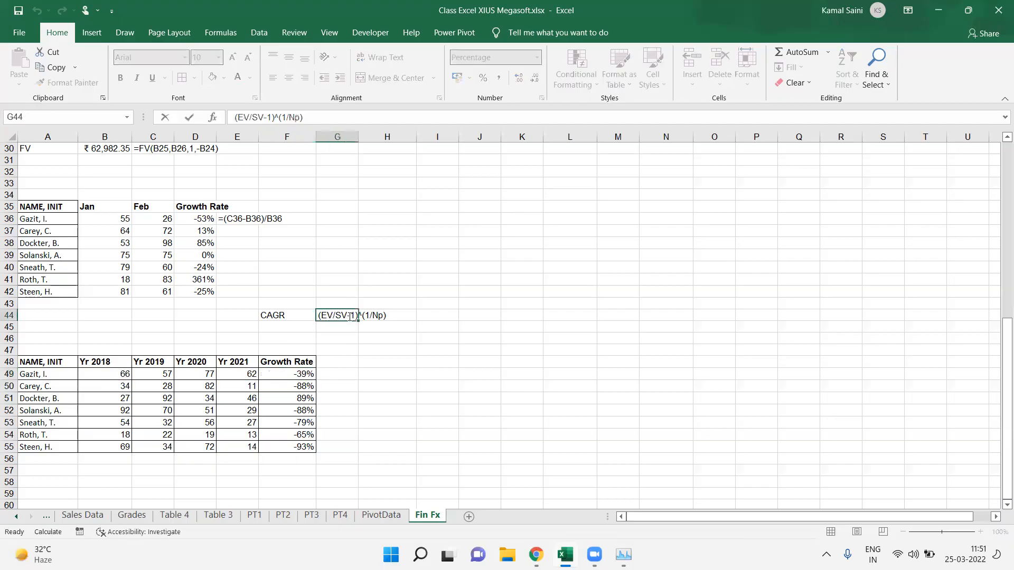
drag(350, 316, 364, 316)
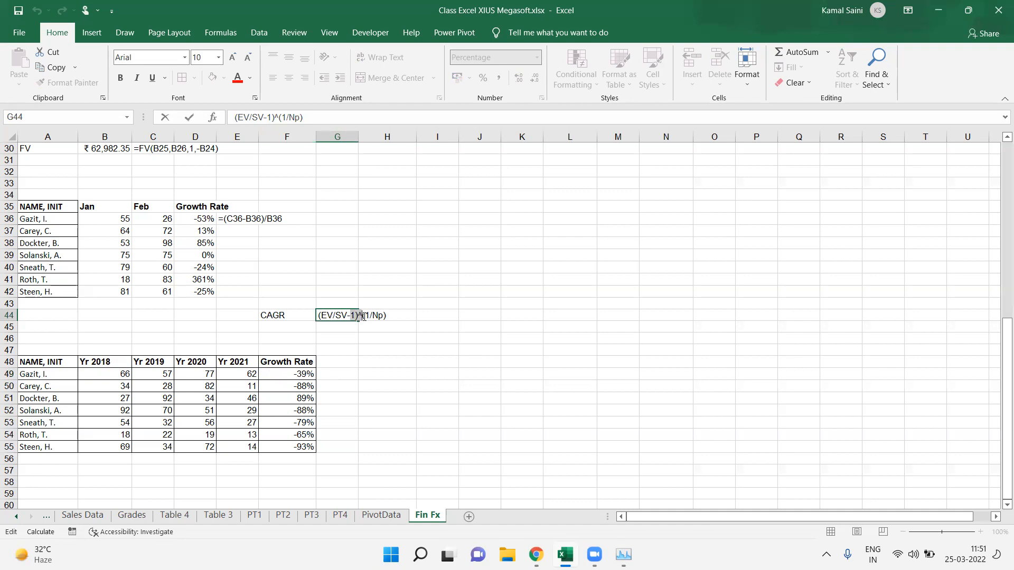
key(BackSpace)
key(BackSpace)
key(Left)
key(Left)
key(Left)
key(Left)
key(Left)
key(Left)
text()^()
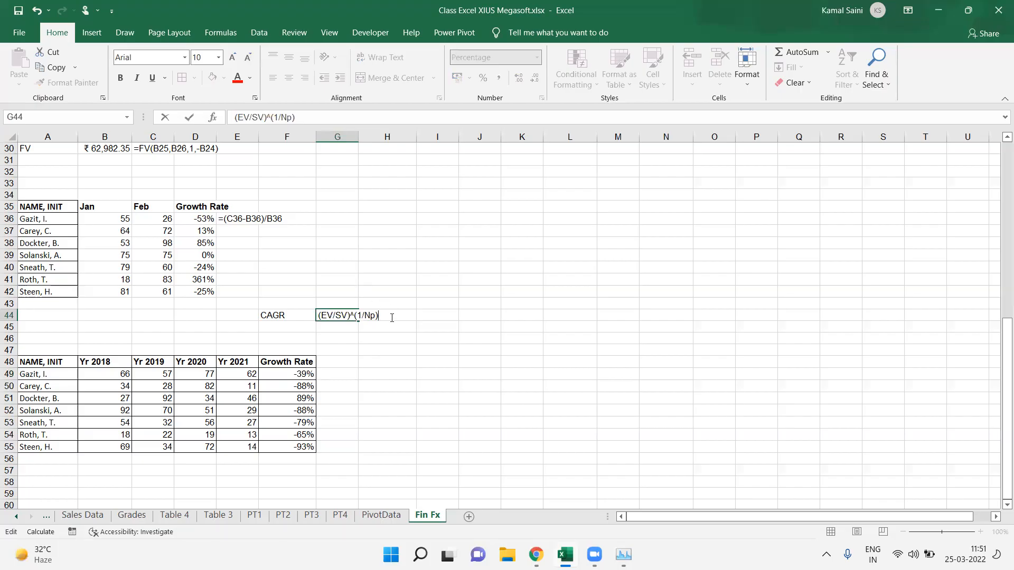
text(1)
key(BackSpace)
text(-1)
key(Return)
Step: Rewrite the F49 growth formula as =(E49/B49)^(1/3)-1
key(Down)
key(Down)
key(Down)
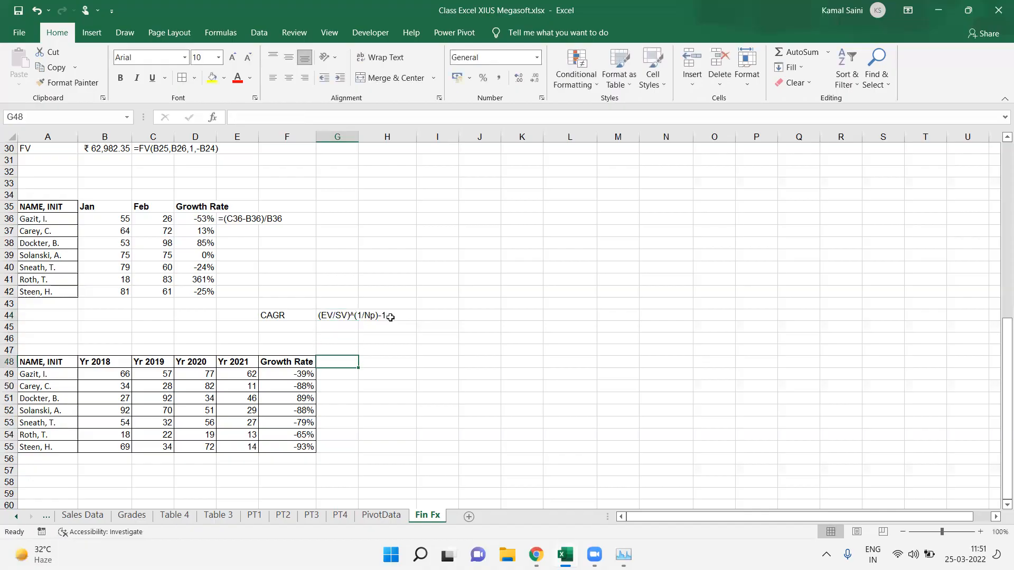
key(Left)
key(F2)
key(Return)
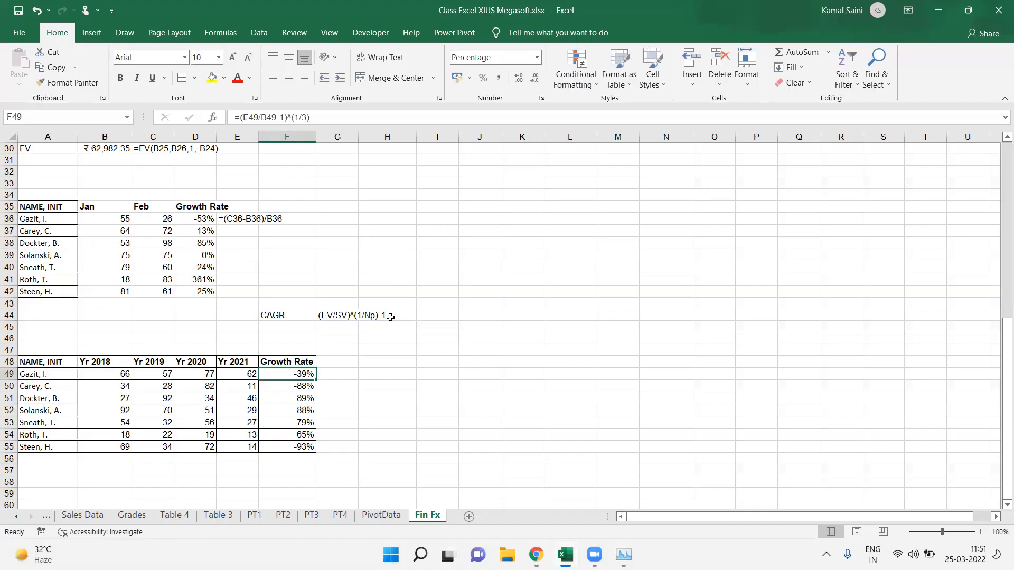
key(F2)
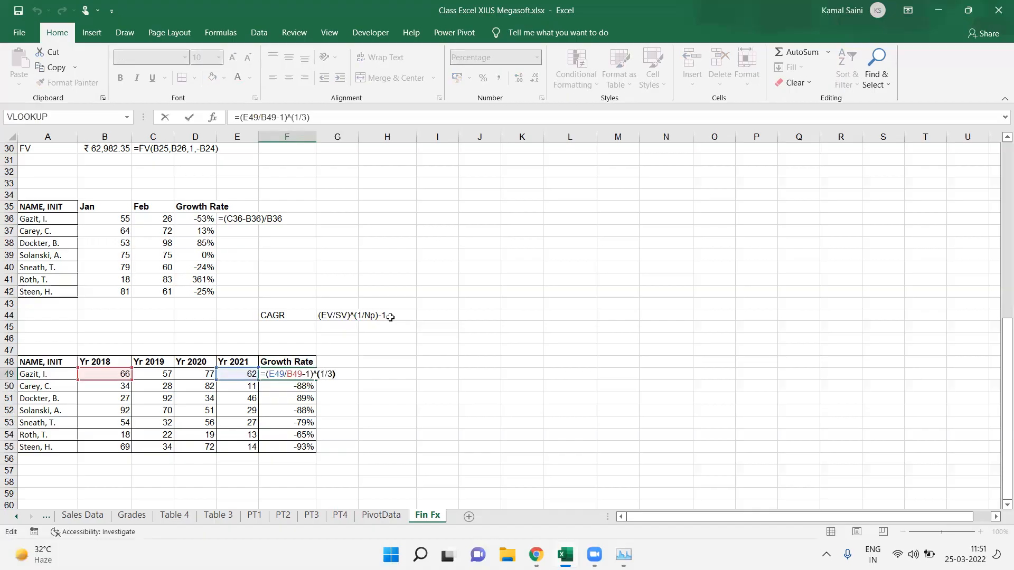
key(BackSpace)
key(BackSpace)
key(Return)
Step: Fill the corrected F49 formula down through F55
key(Up)
key(shift+Down)
key(shift+Down)
key(shift+Down)
key(shift+Down)
key(shift+Down)
key(shift+Down)
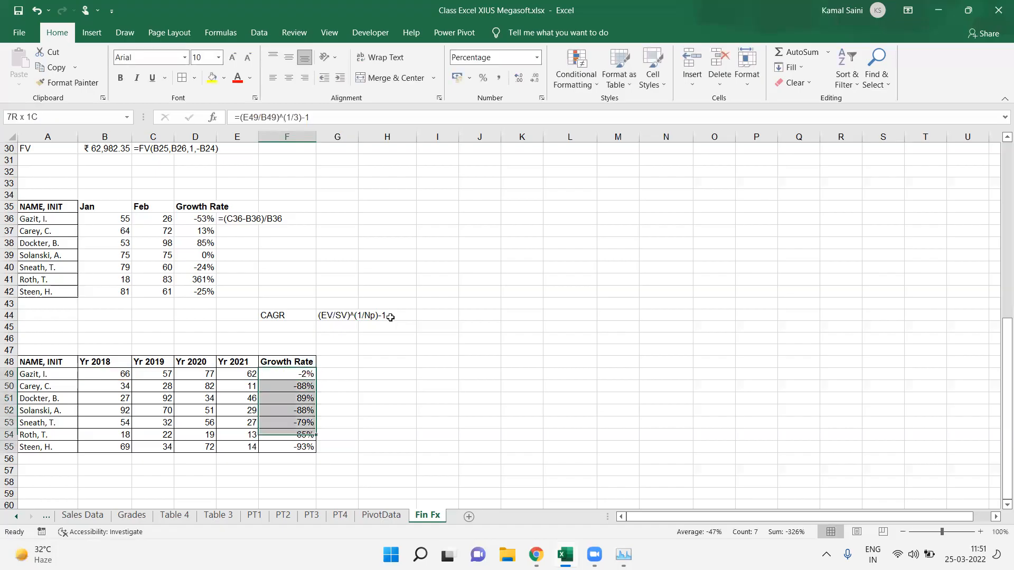
key(ctrl+d)
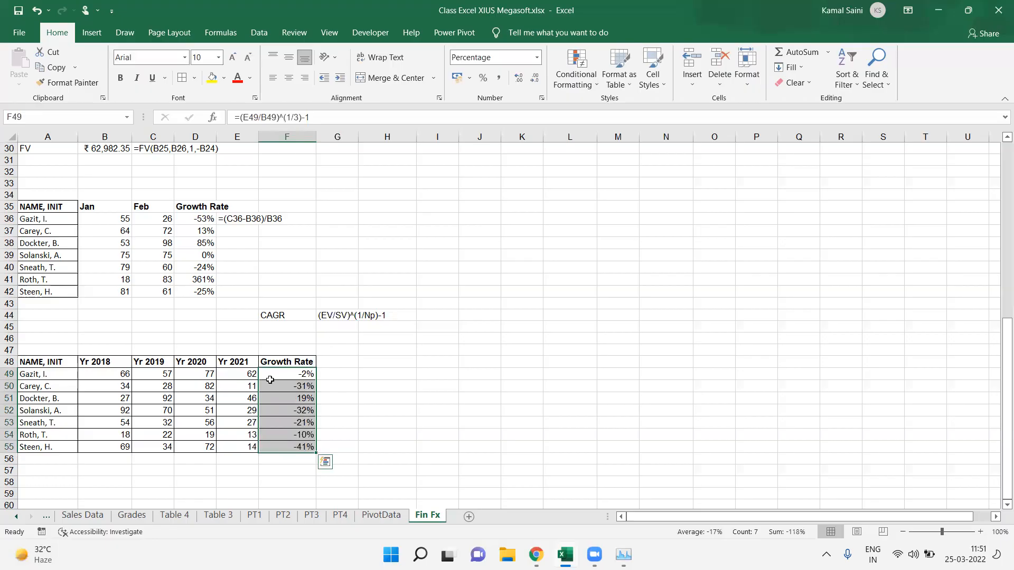
drag(112, 376, 243, 375)
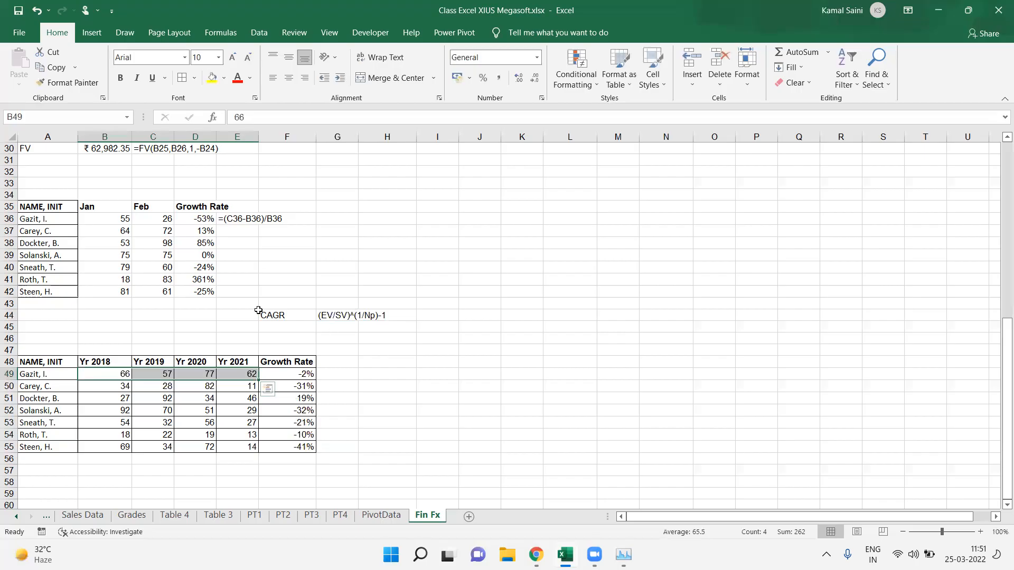
drag(267, 314, 384, 335)
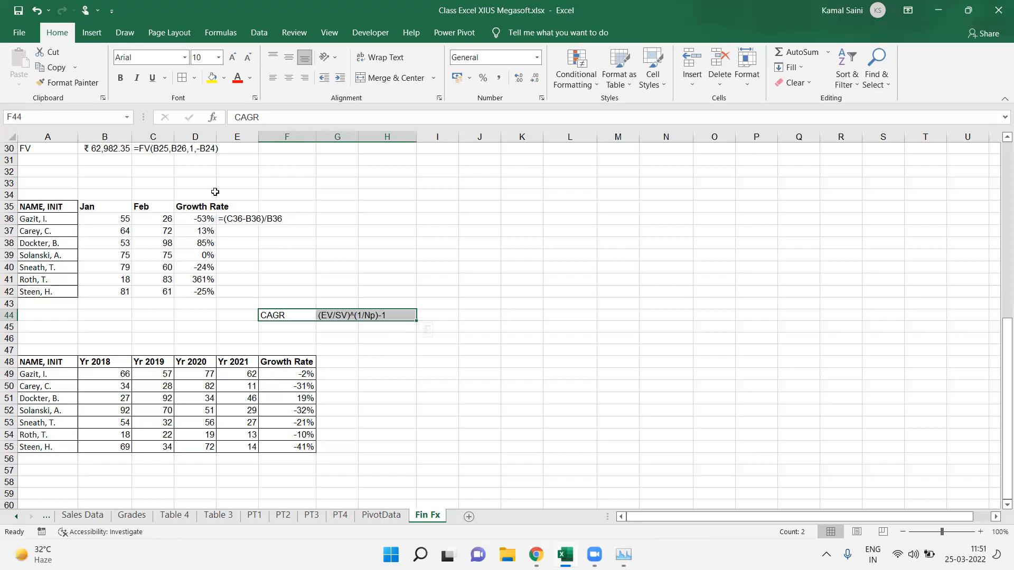
click(211, 195)
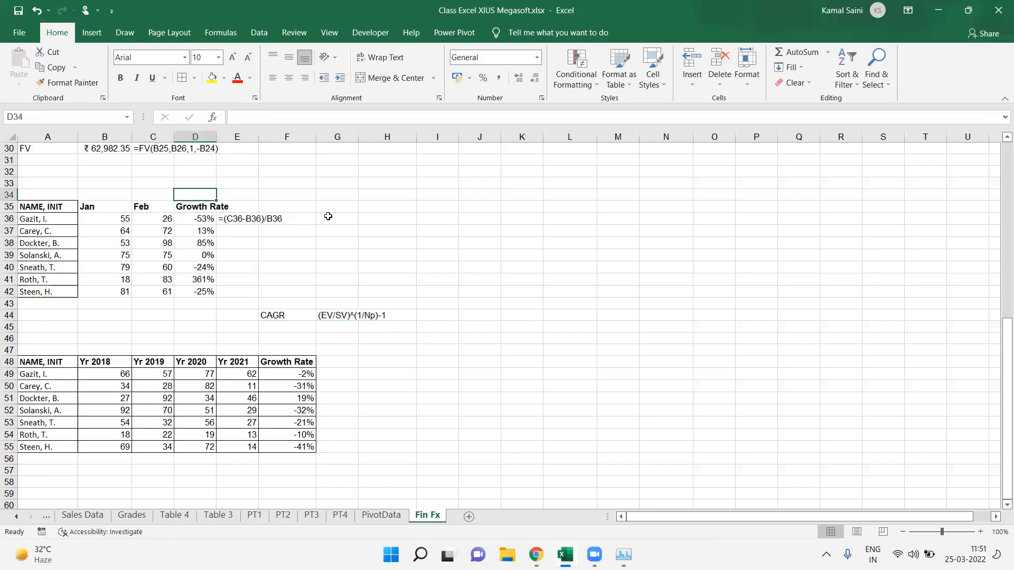
Step: Enter the simple growth formula text (EV-SV)/SV beside the monthly Growth Rate table
click(328, 217)
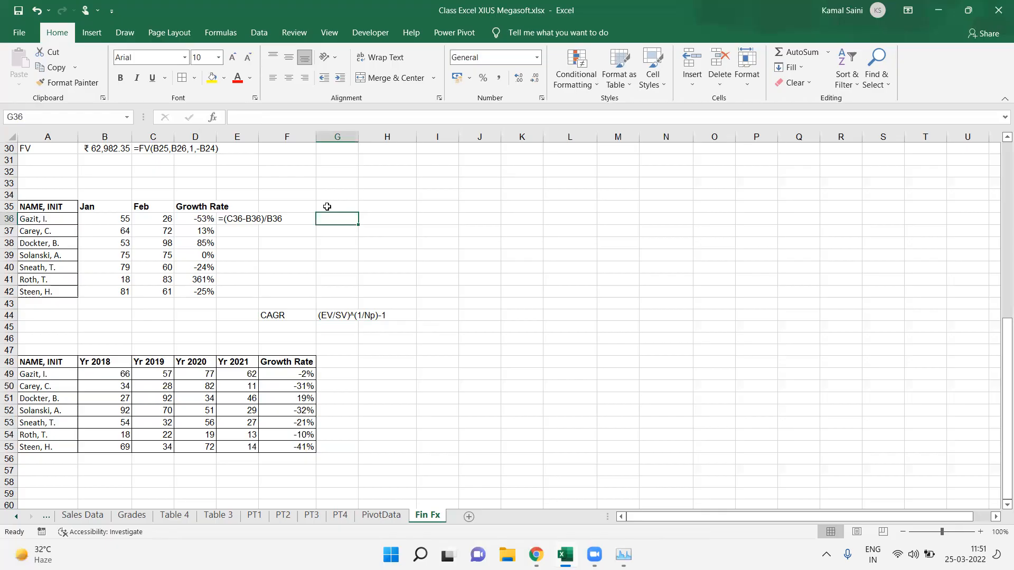
text((EV)
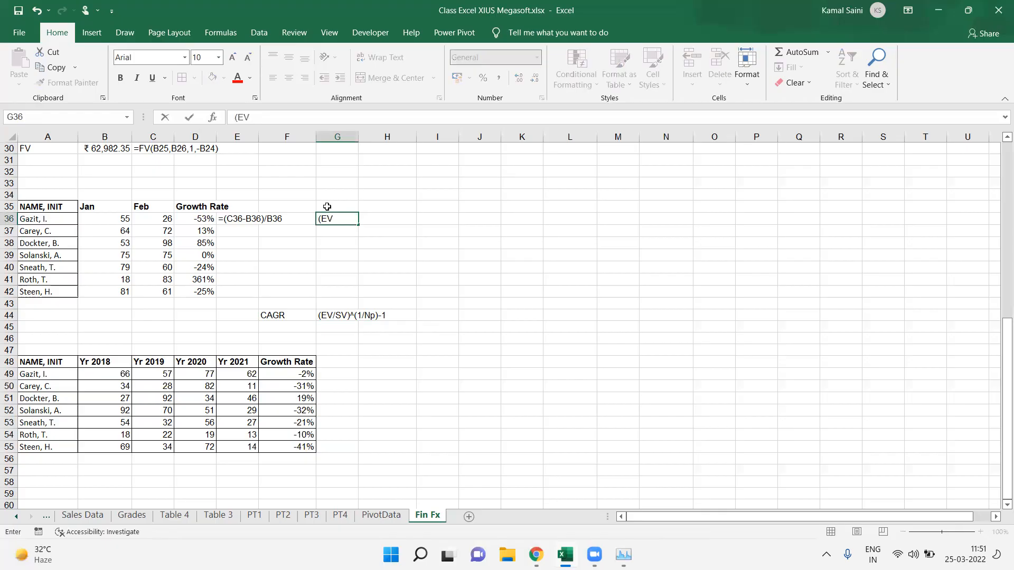
text(-SV )/SV)
key(ctrl+Return)
click(327, 207)
key(Down)
key(ctrl+c)
click(326, 207)
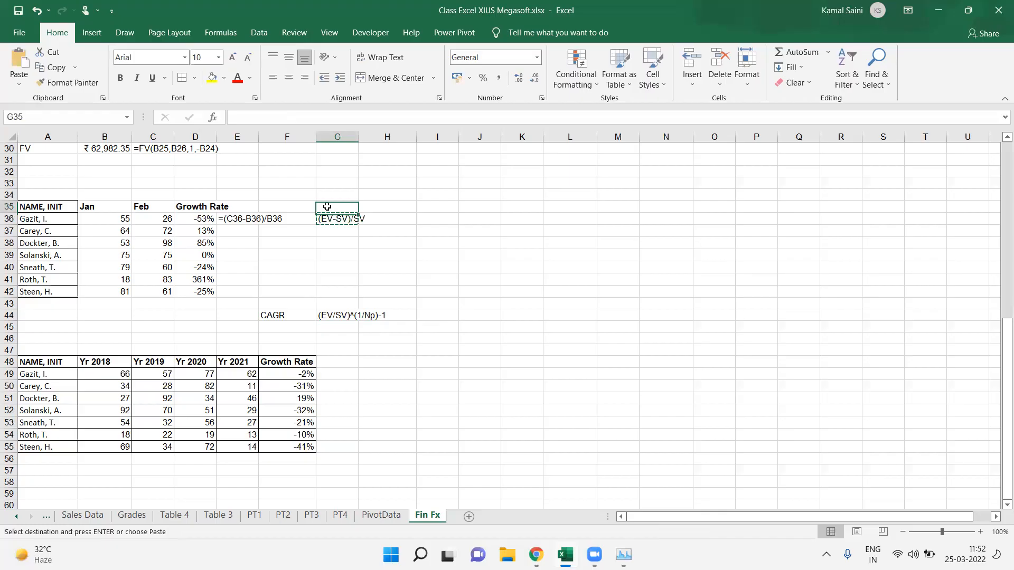
key(Return)
Step: Label the growth formula text as GrowthRate in G35
double_click(329, 207)
text(Growth Rate)
key(Return)
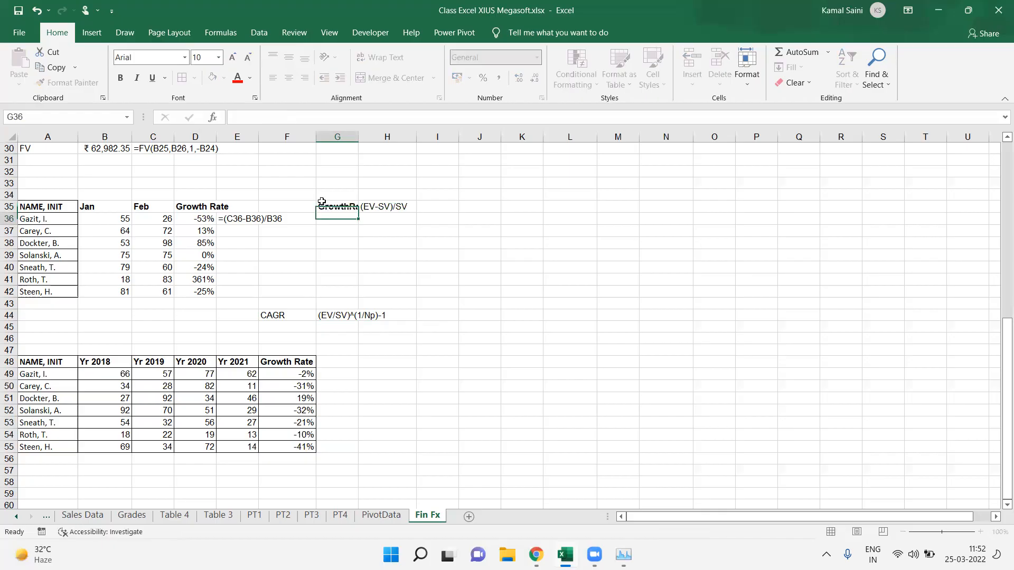
Step: Autofit column G to fit the GrowthRate label
click(321, 201)
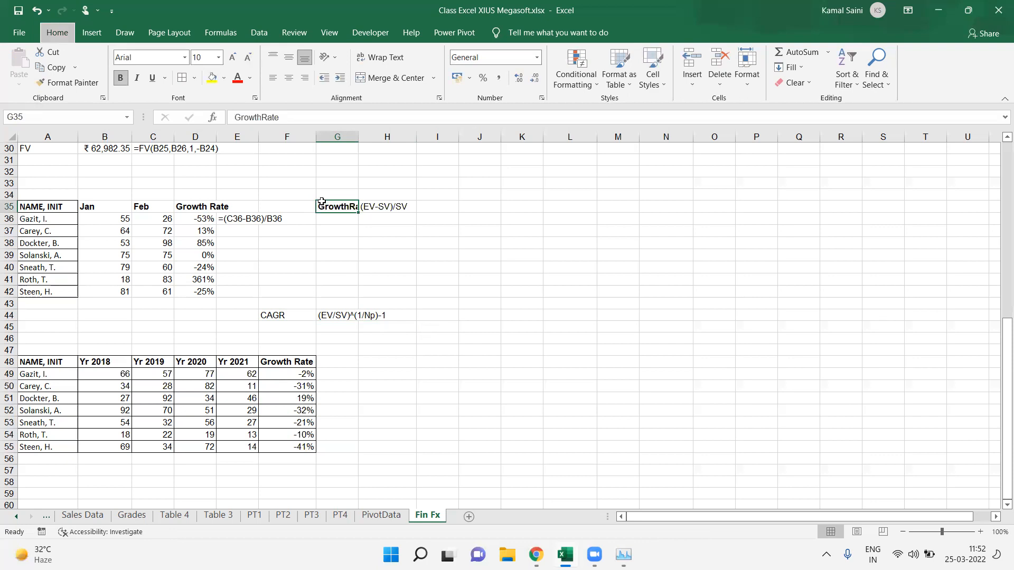
key(alt+h)
key(o)
key(i)
Step: Bold the CAGR label and its formula text in F44:G44
key(ctrl+Down)
key(Left)
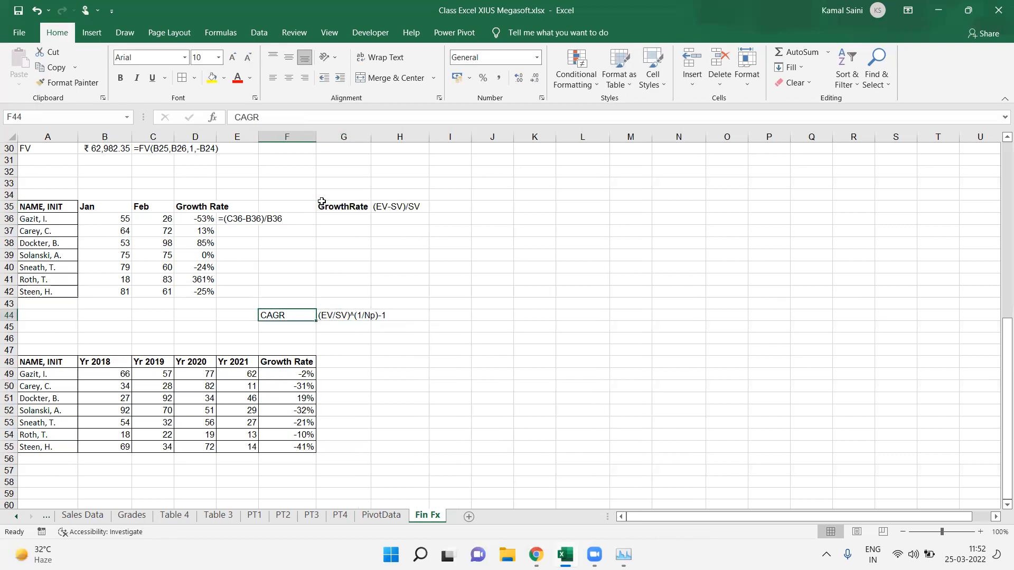
key(shift+Right)
key(ctrl+b)
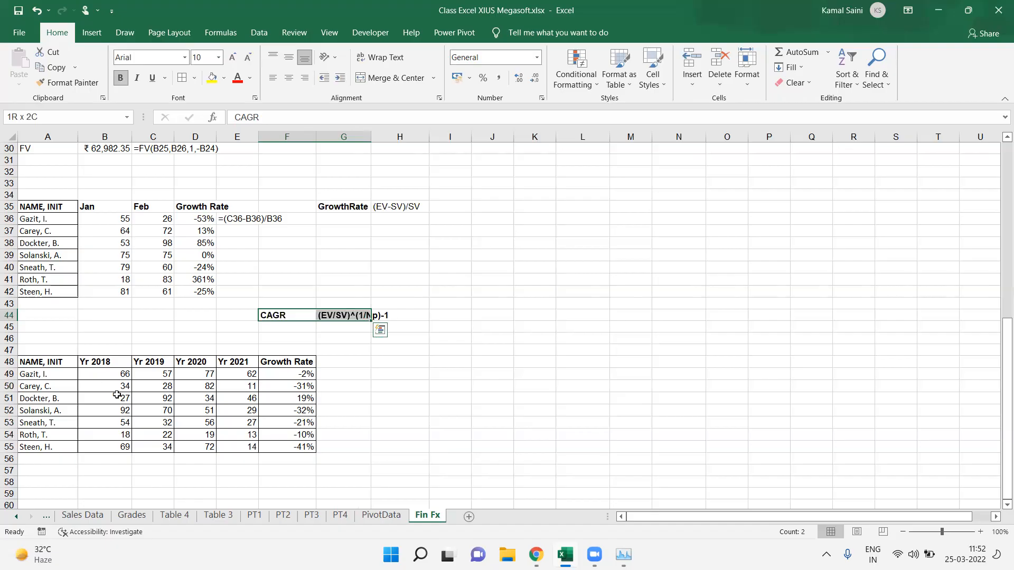
drag(104, 362, 192, 363)
click(207, 362)
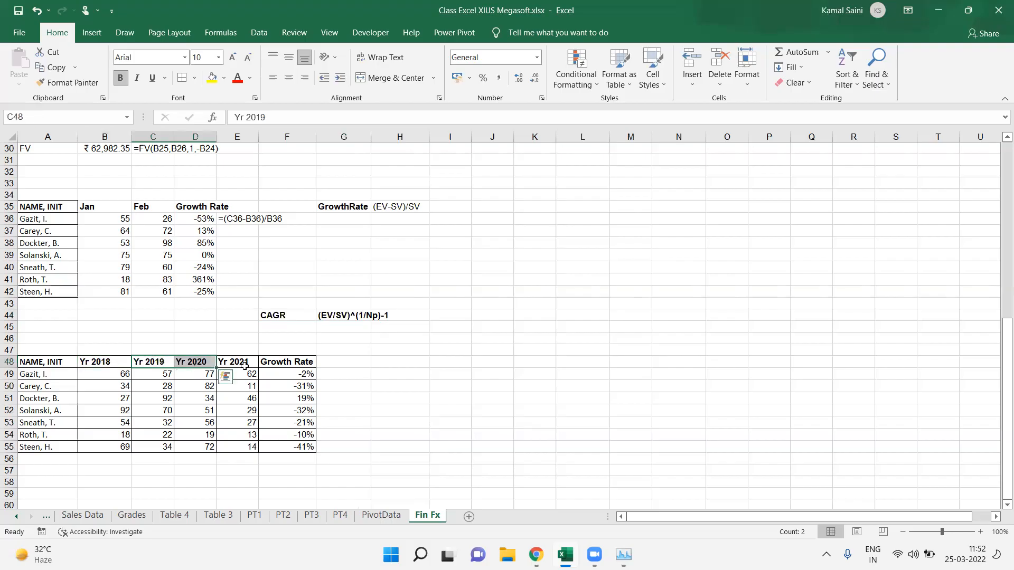
shift+click(245, 368)
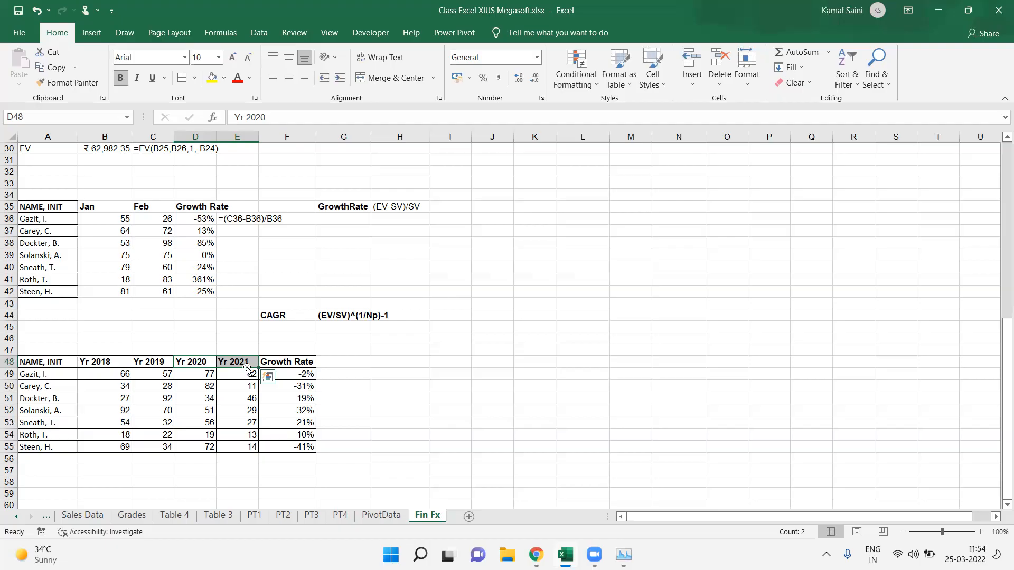
click(269, 399)
click(235, 374)
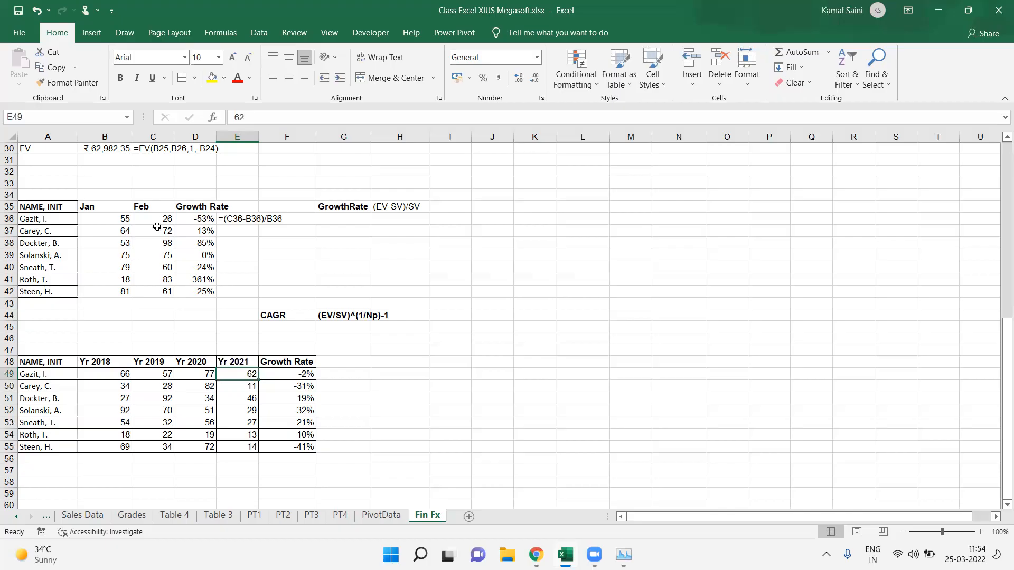
click(126, 210)
drag(127, 210, 233, 315)
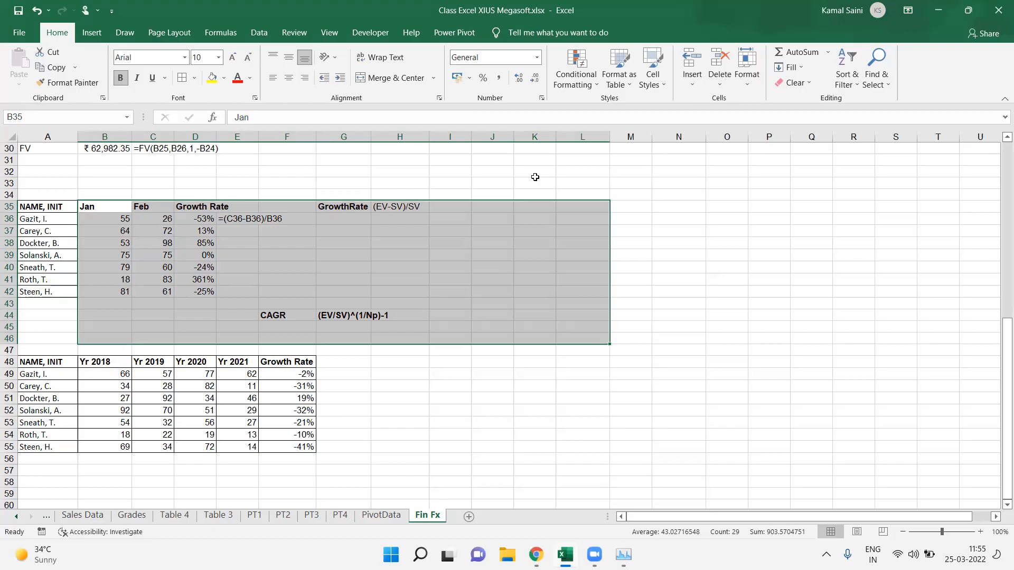
Step: Add a new sheet and enter the headers Date and Sales in its first row
click(470, 517)
click(45, 160)
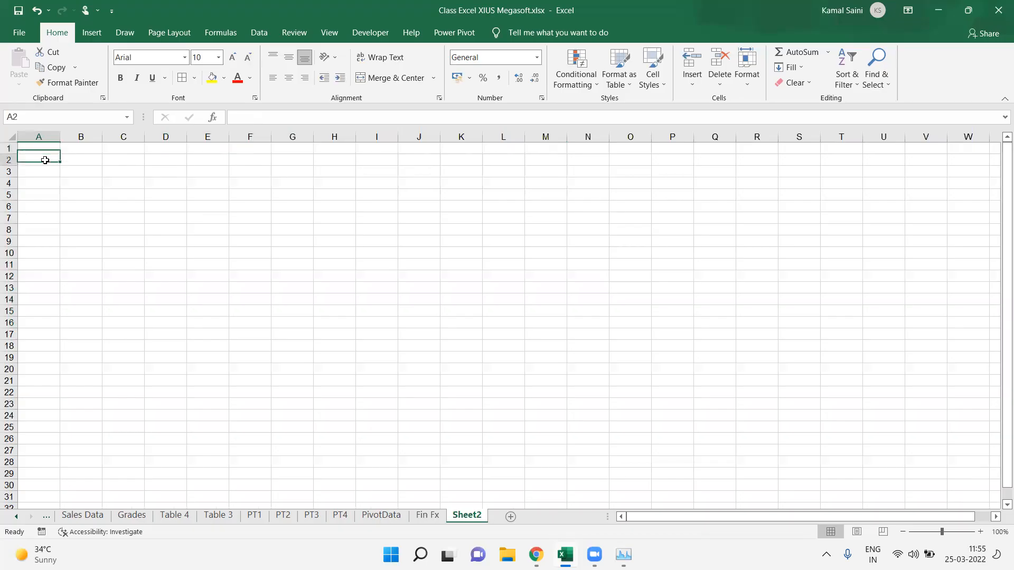
key(Up)
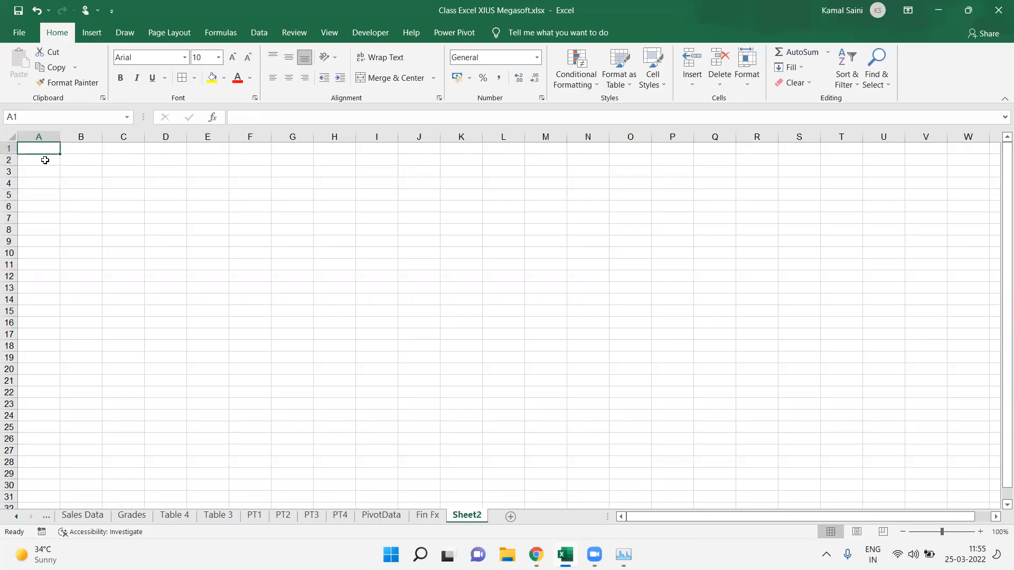
text(Date)
key(Tab)
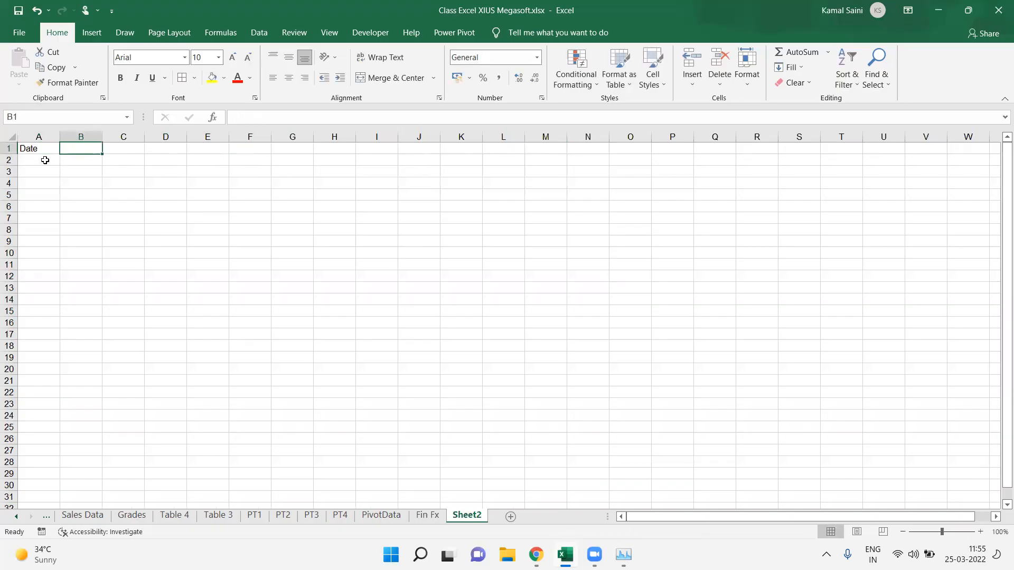
text(Sales)
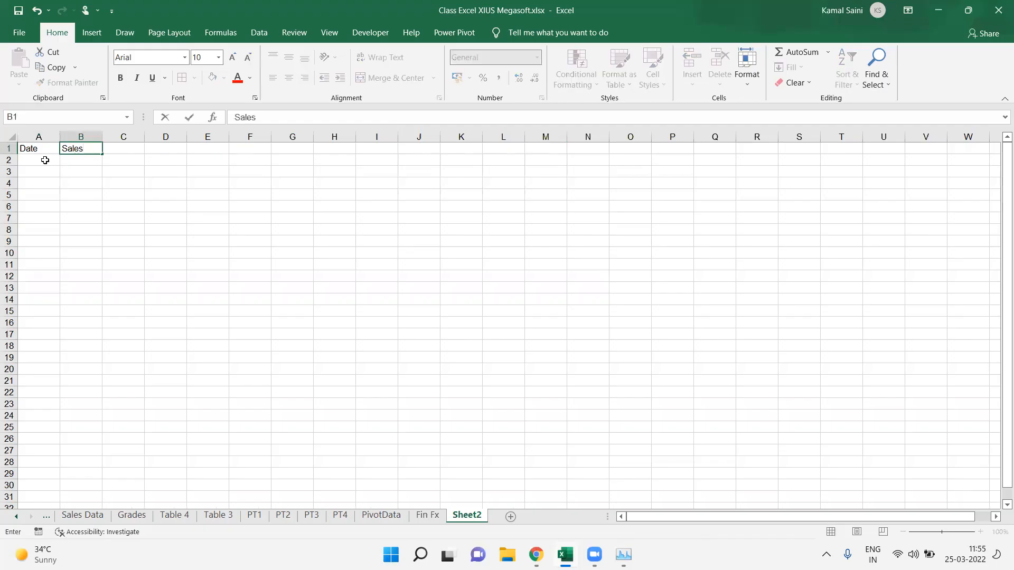
key(Tab)
Step: Copy the Date and Sales headers one column to the right into B1:C1
key(Left)
key(Left)
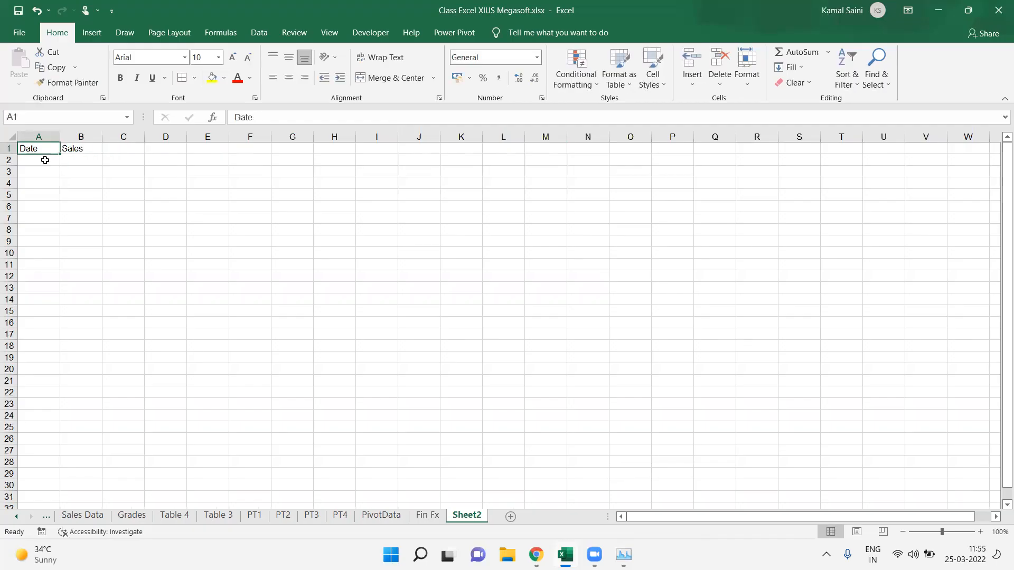
key(shift+Right)
key(ctrl+c)
key(Right)
key(ctrl+v)
Step: Enter the header S NO in A1
key(Left)
text(S.n)
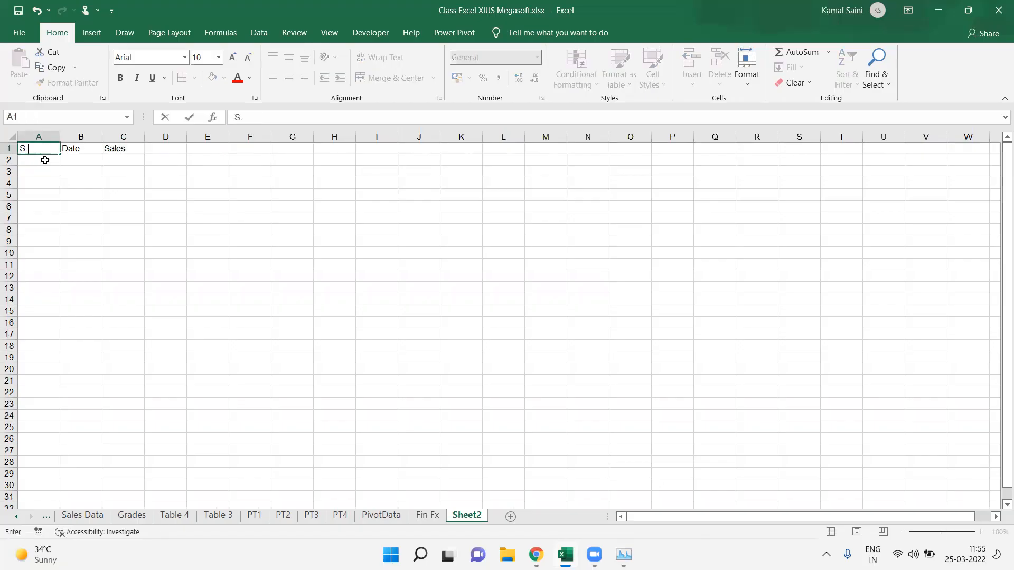
key(BackSpace)
text(NO)
key(Return)
Step: Enter serial number 1 in A2 and the date 1 Jan in B2
text(1)
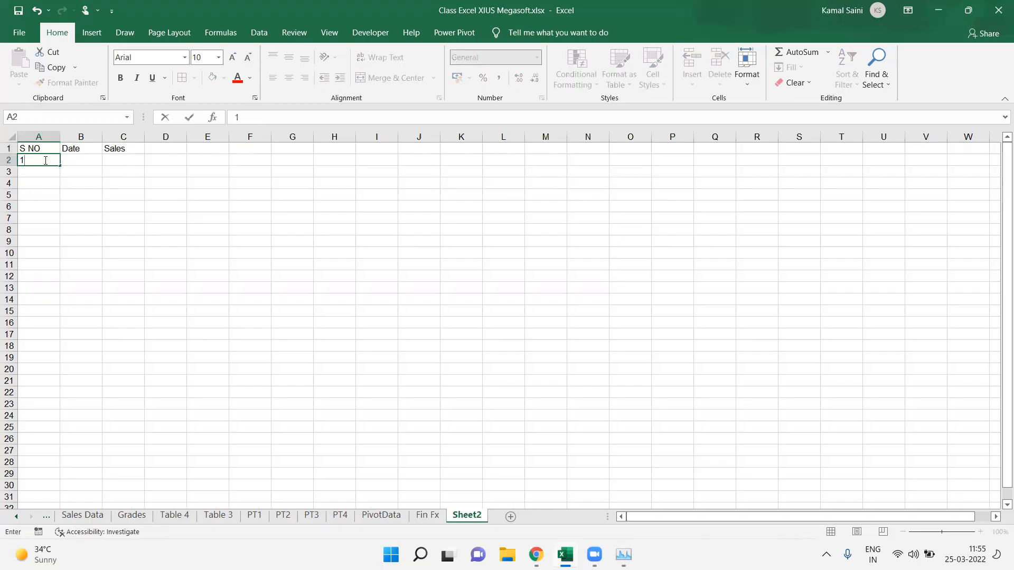
key(Tab)
key(Up)
key(Down)
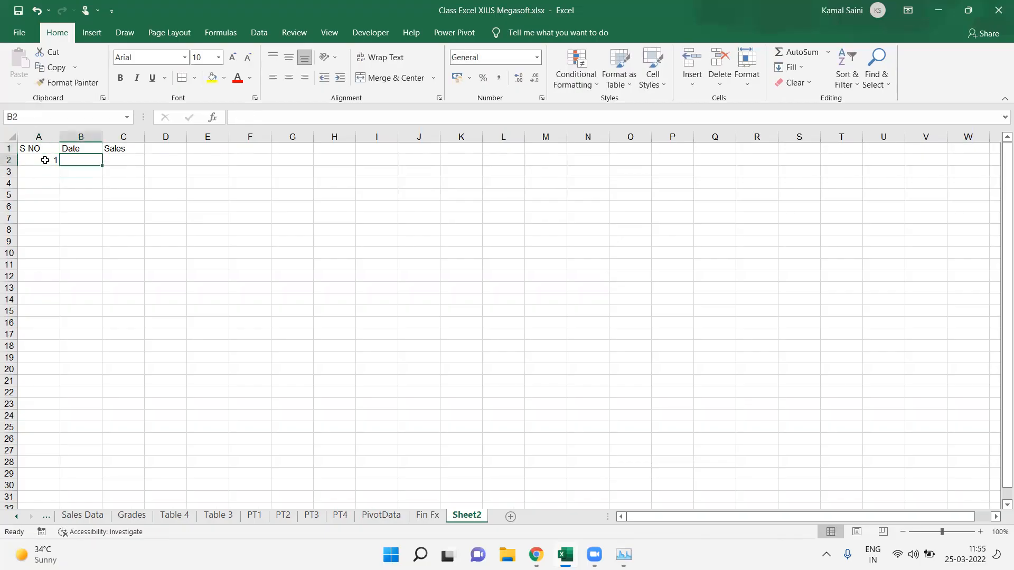
text(1 jan)
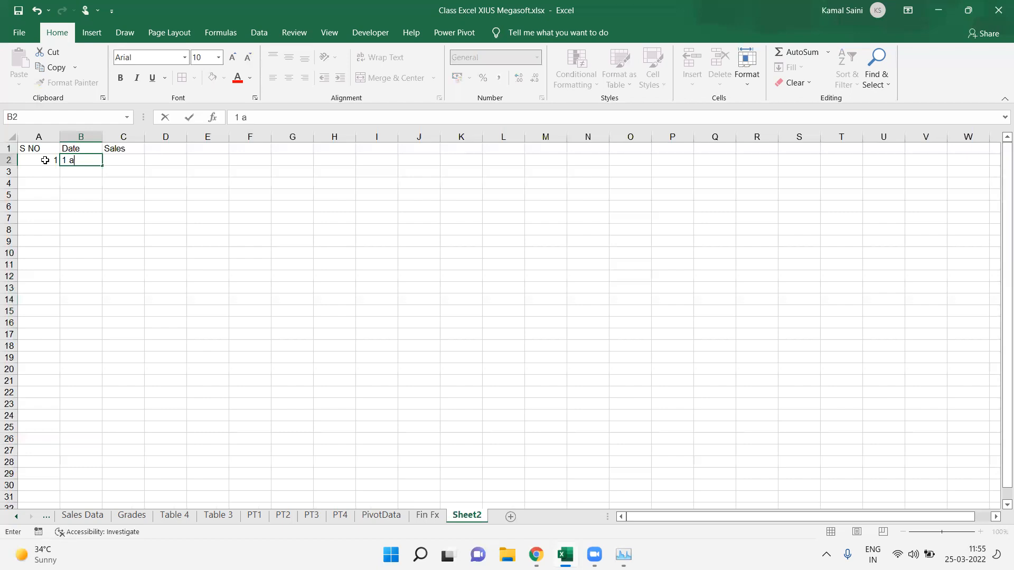
key(Return)
key(Up)
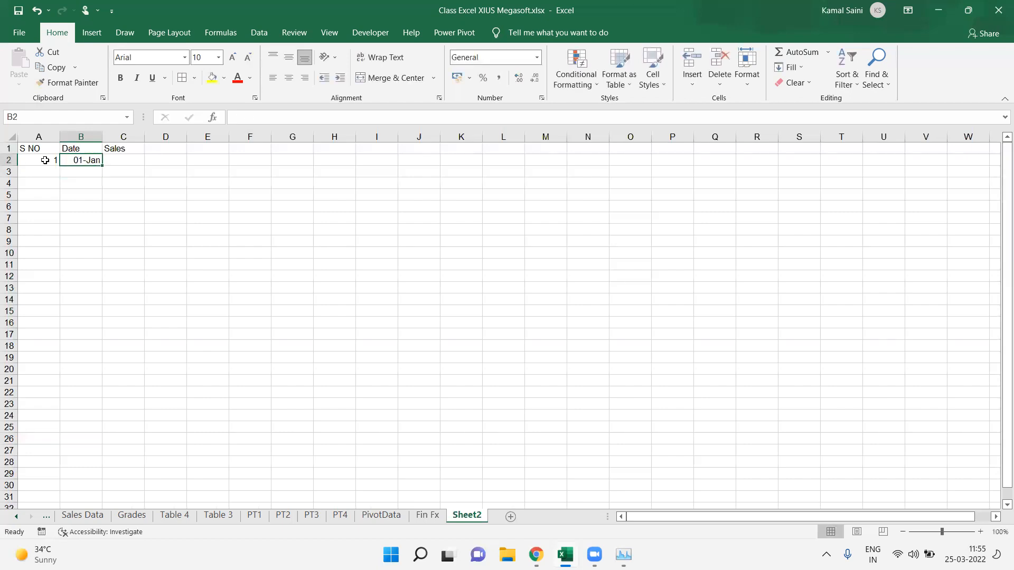
Step: Format B2 as a dd-mmm-yy date and fill the daily dates down column B
key(ctrl+shift+1)
key(ctrl+shift+3)
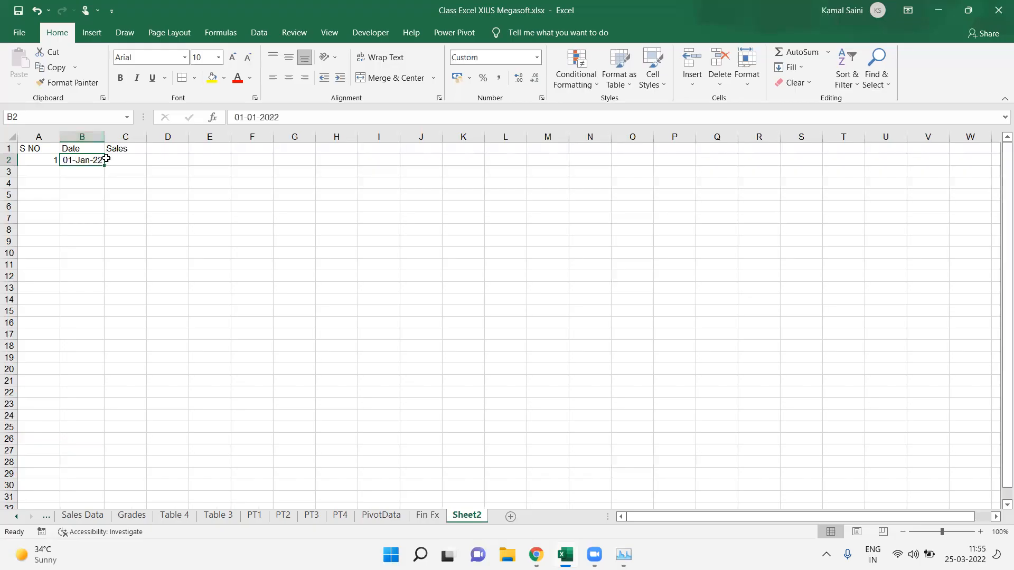
drag(105, 167, 90, 389)
Step: Autofit the Date column width to its entries
key(ctrl+Home)
key(Right)
key(ctrl+shift+Down)
key(alt+o)
key(c)
key(a)
Step: Enter 2 in A3 and fill the serial numbers down column A alongside the dates
key(ctrl+Home)
key(Down)
text(2)
key(Up)
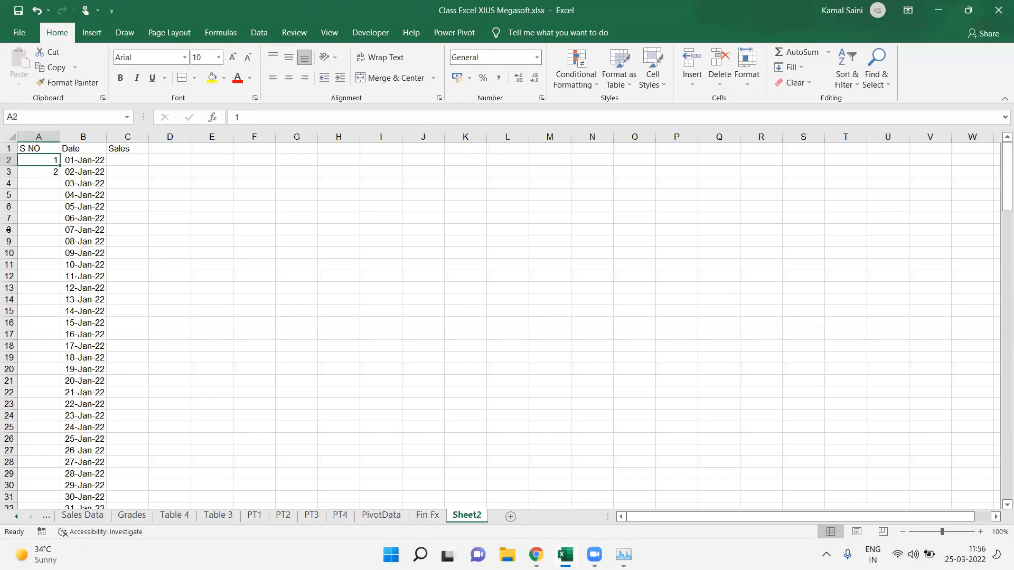
key(shift+Down)
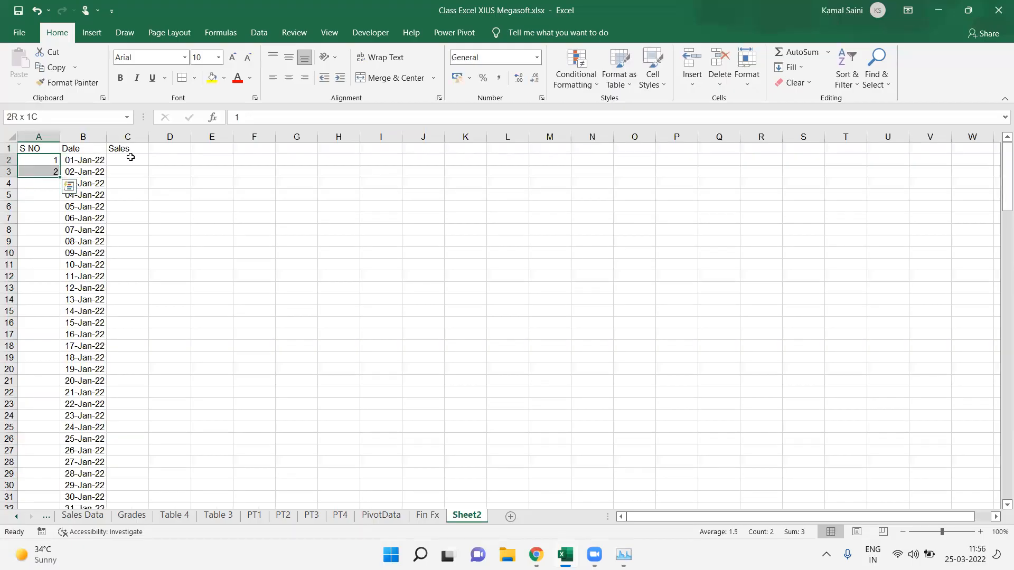
double_click(60, 177)
click(130, 157)
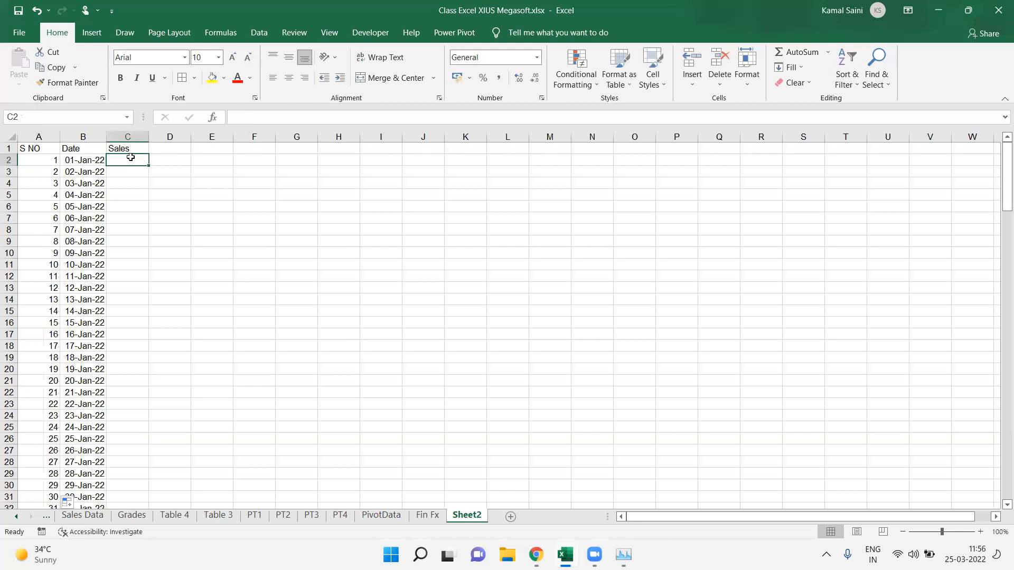
Step: Fill the Sales column C2:C160 with the formula =RANDBETWEEN(10,99)
key(ctrl+End)
key(ctrl+shift+Up)
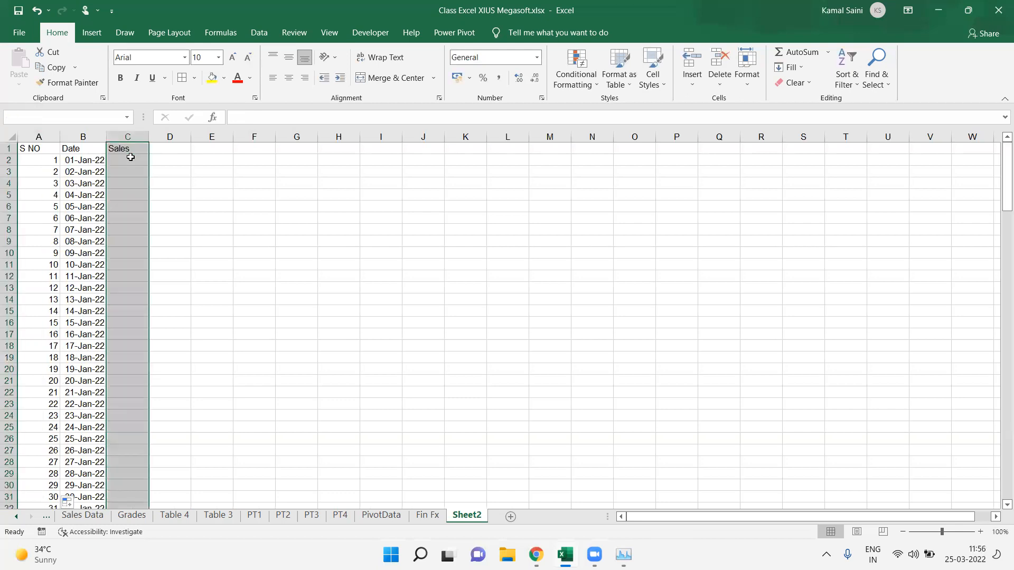
shift+click(130, 157)
text(=r)
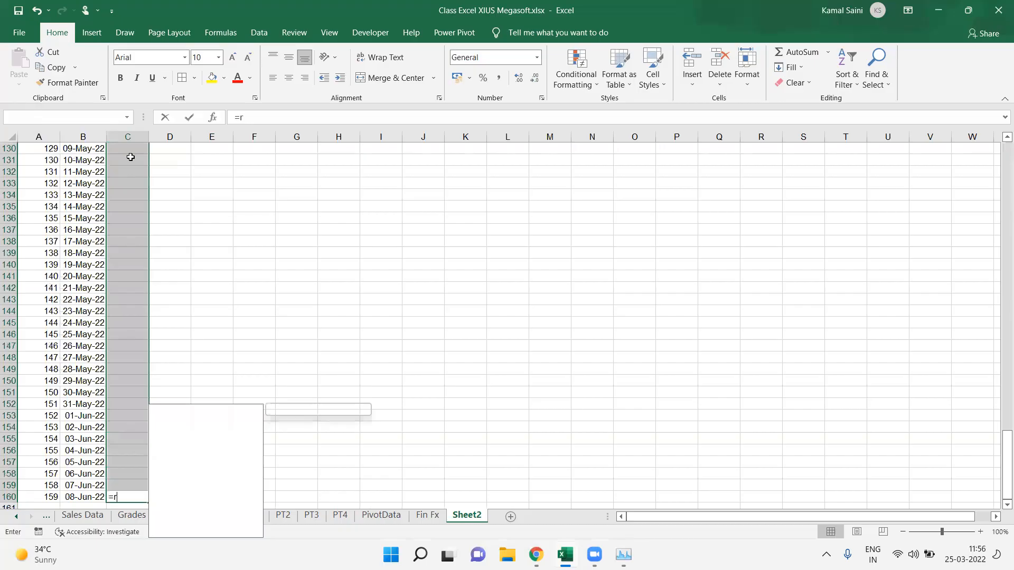
text(an)
key(Tab)
text(10,99)
key(ctrl+Return)
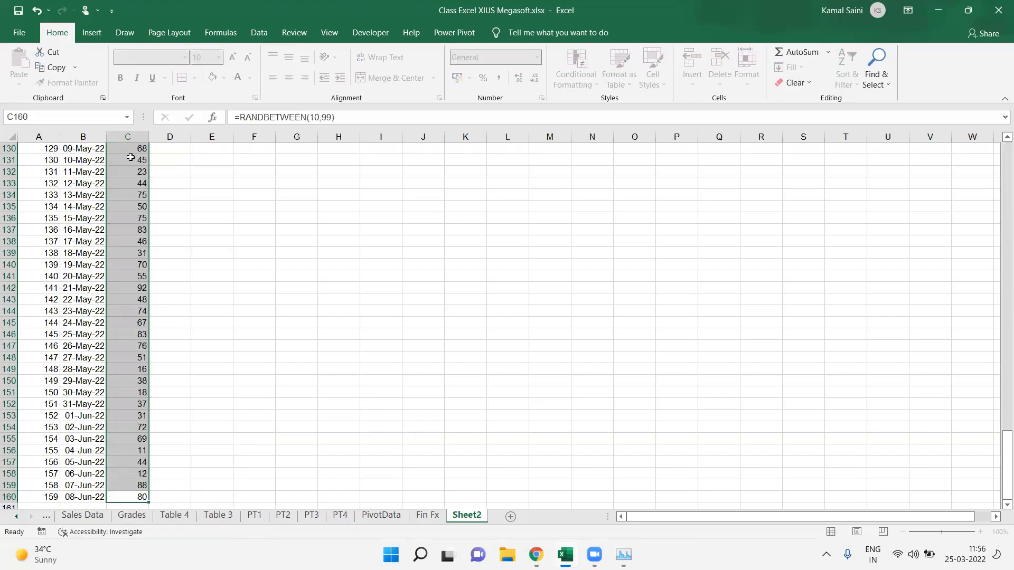
Step: Add borders around the table A1:C160 and make the header row bold
key(ctrl+Up)
key(Left)
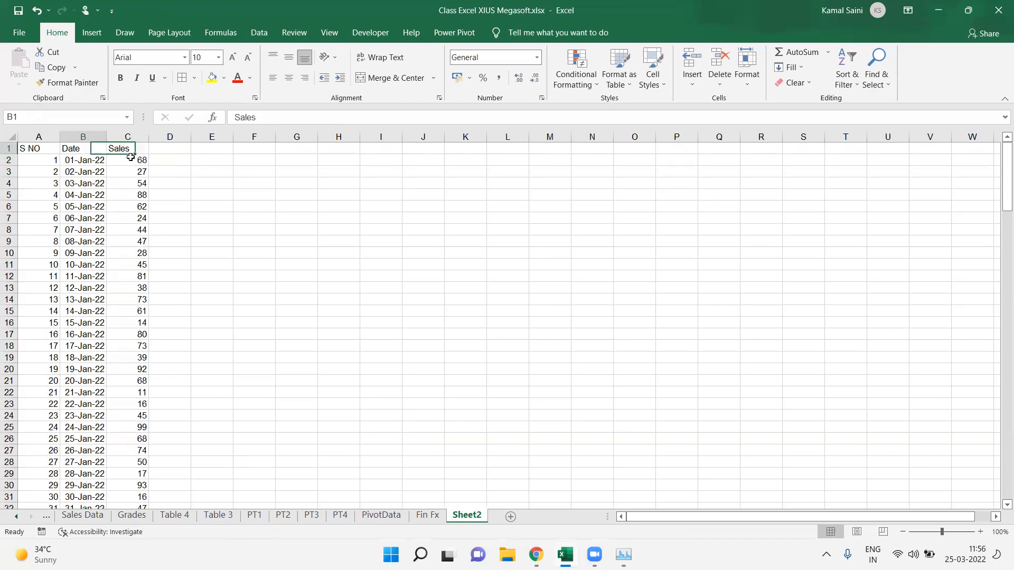
key(Left)
key(ctrl+shift+Down)
key(ctrl+shift+Right)
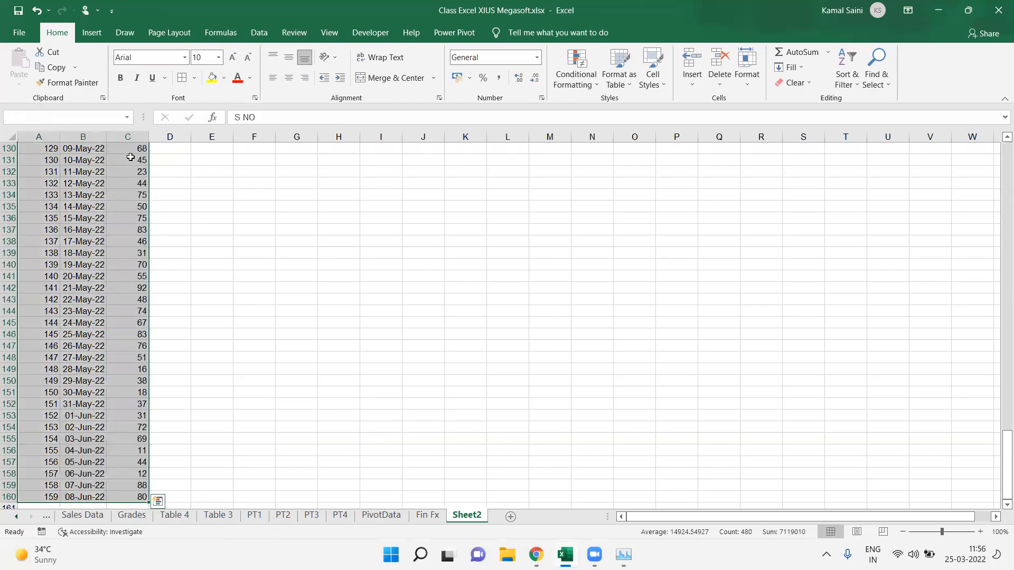
scroll(130, 157, up, 20)
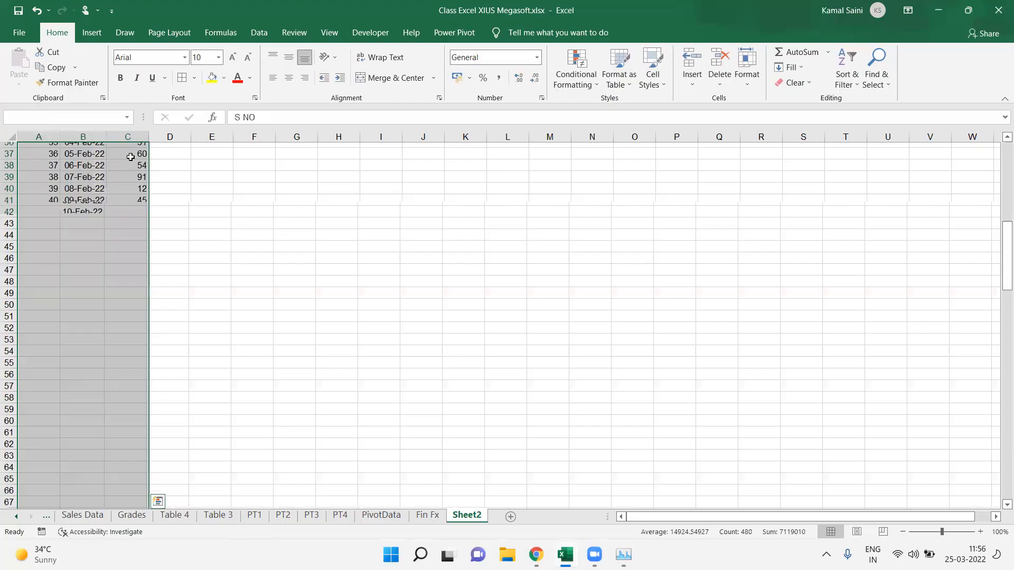
key(ctrl+Right)
key(ctrl+shift+Left)
key(ctrl+b)
key(Down)
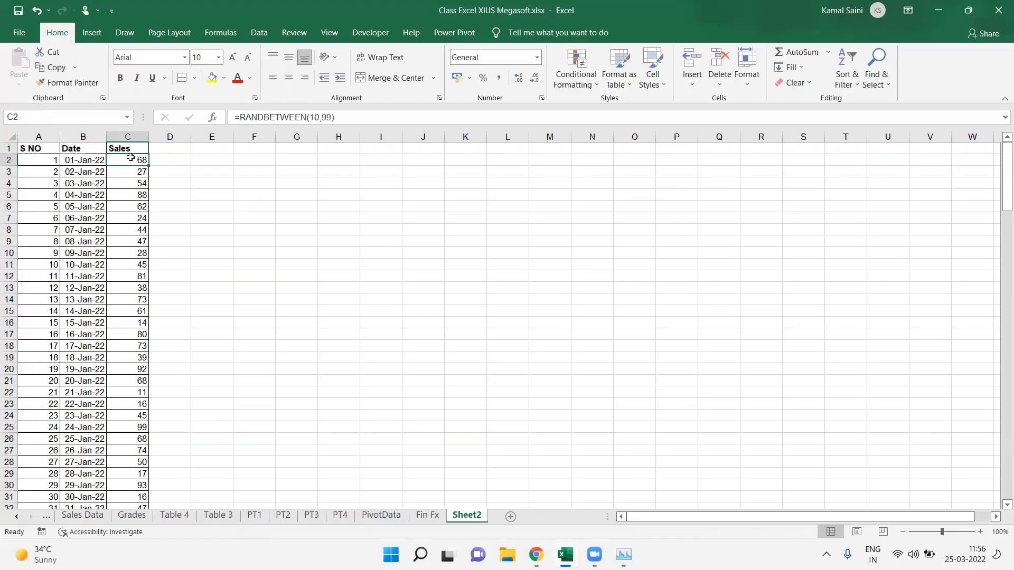
Step: Convert the Sales formulas in C2:C160 to fixed values with Paste Special
key(ctrl+shift+Down)
key(ctrl+c)
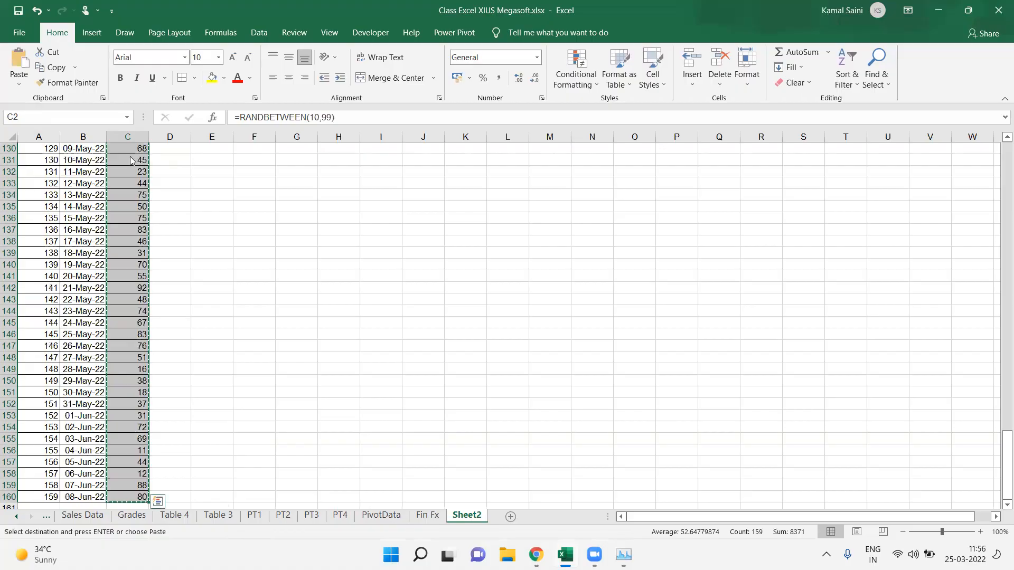
key(ctrl+alt+v)
key(Return)
key(Up)
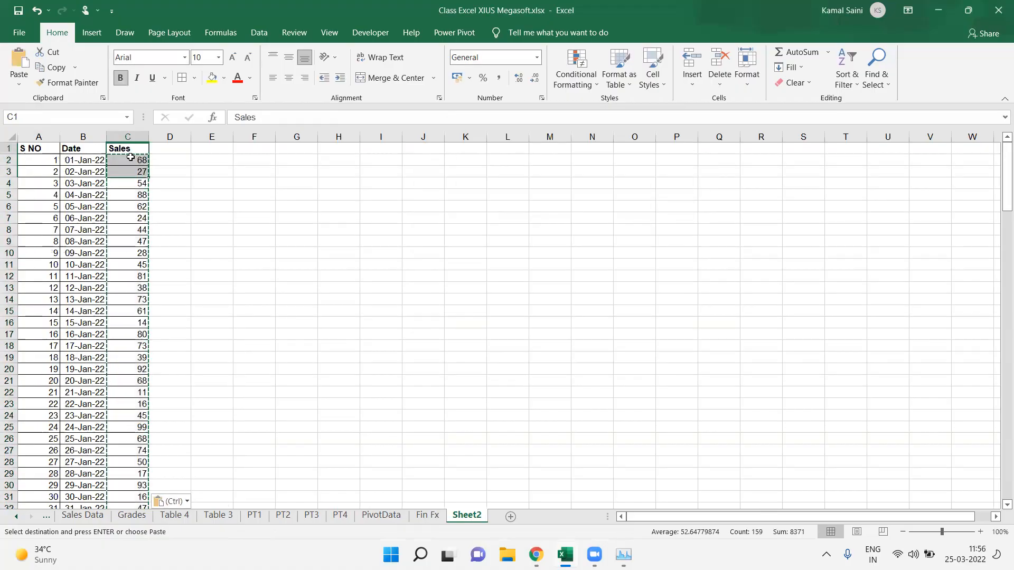
Step: Enter the labels YTD in G3 and MTD in G4
key(Right)
key(Right)
key(Right)
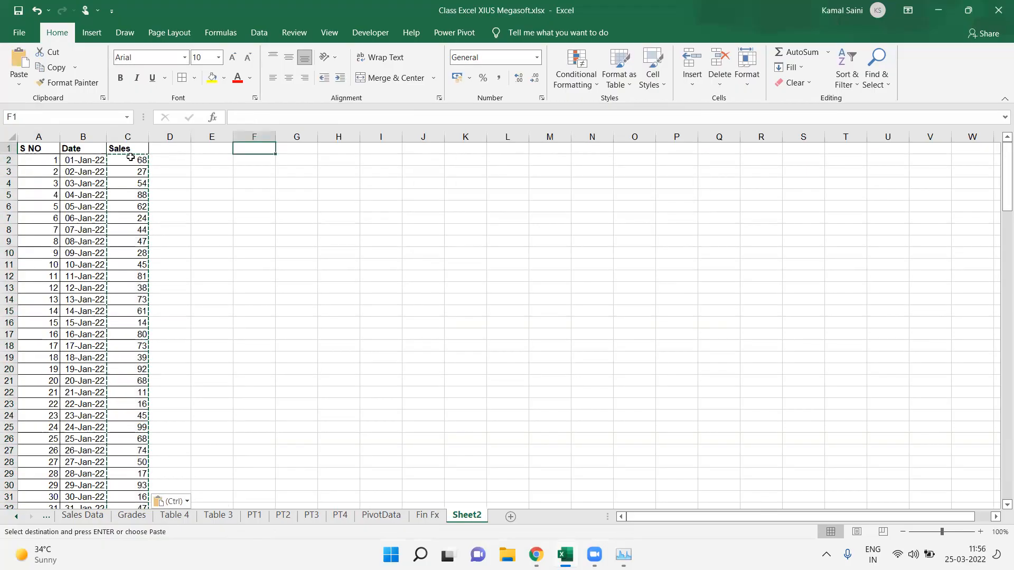
key(Right)
key(Down)
key(Down)
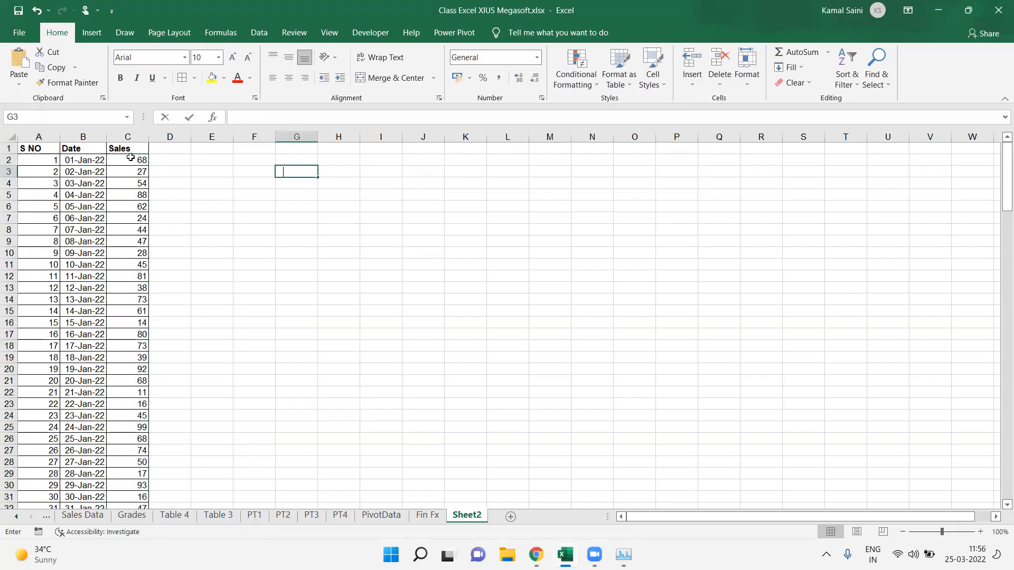
text(YR)
key(BackSpace)
text(TD)
key(Return)
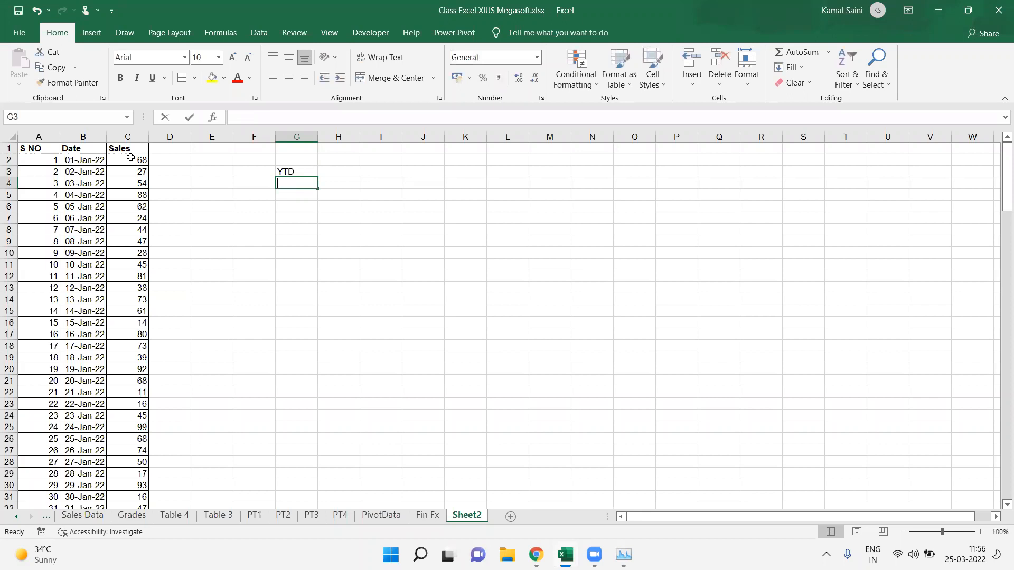
text(MTD)
key(Return)
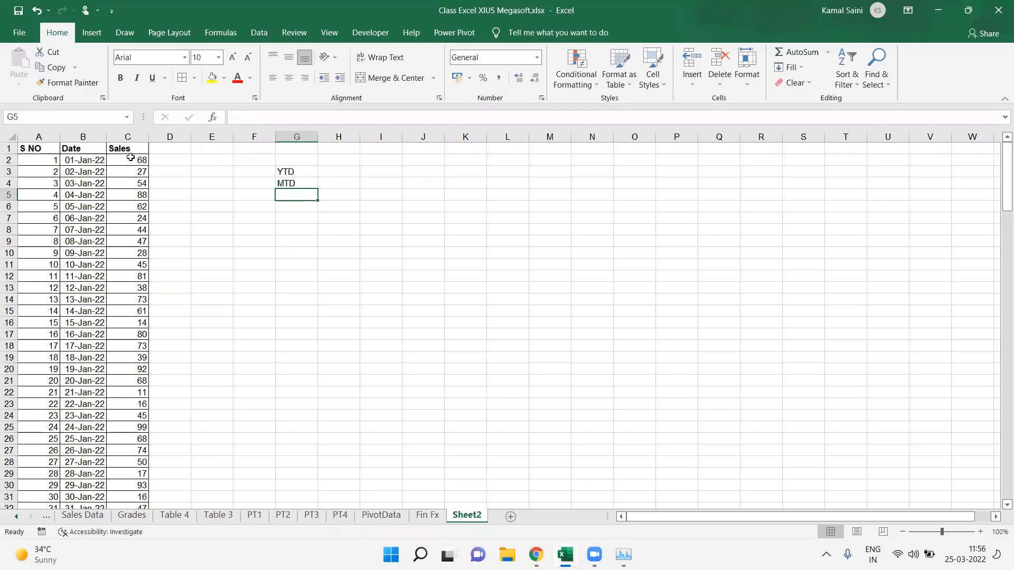
Step: Widen column H
key(Up)
key(Up)
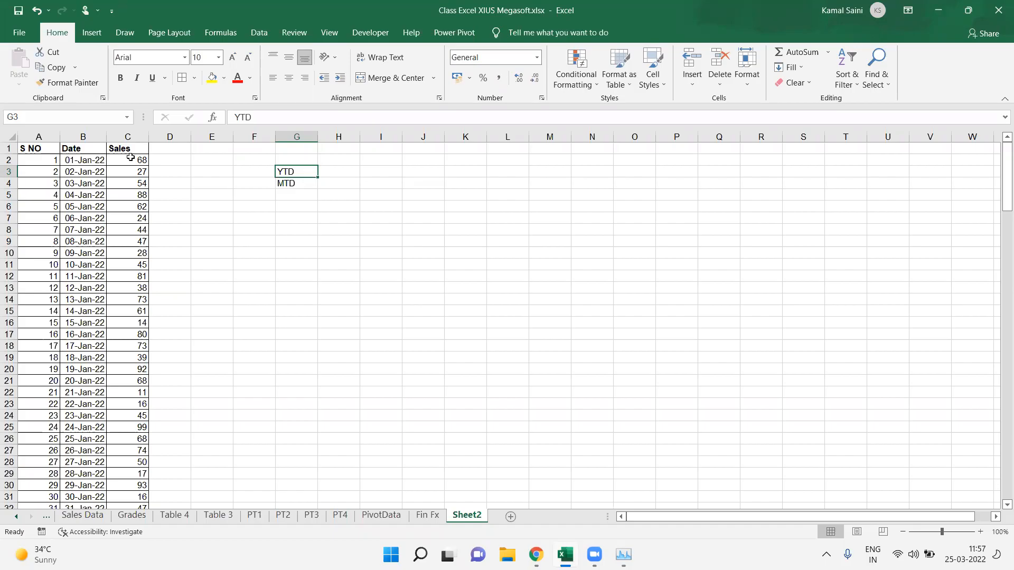
key(Right)
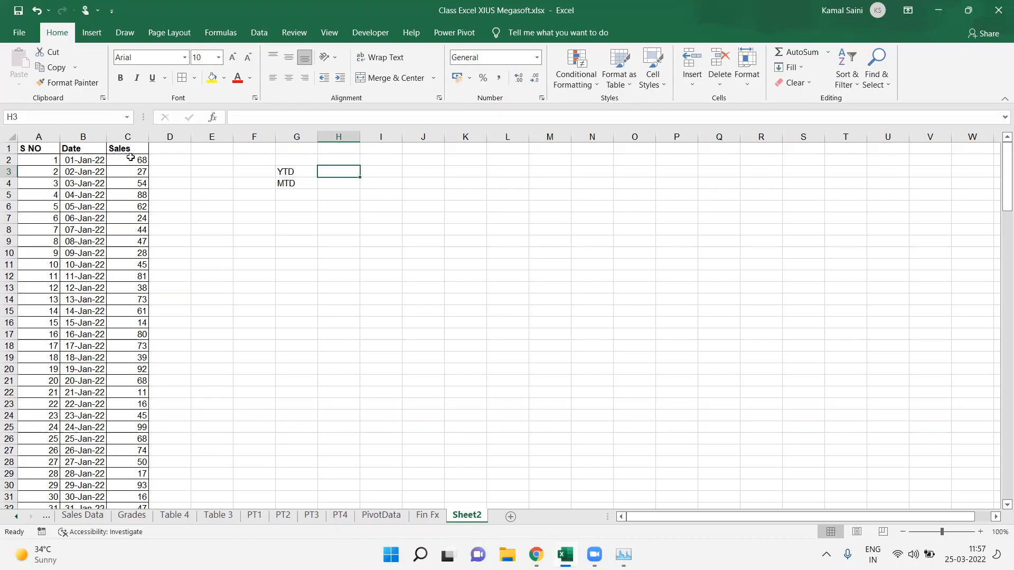
key(Down)
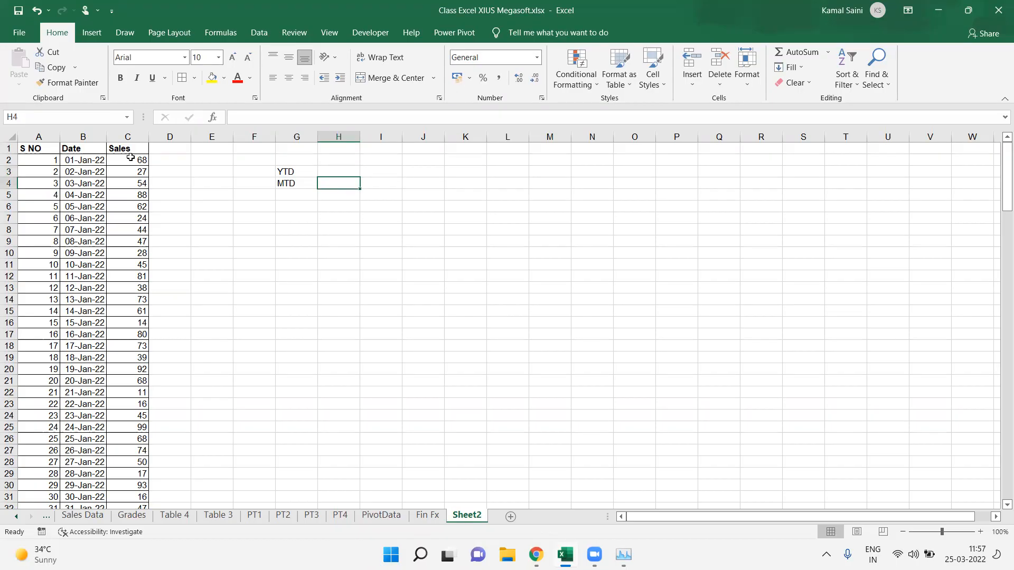
key(Up)
key(Up)
key(Up)
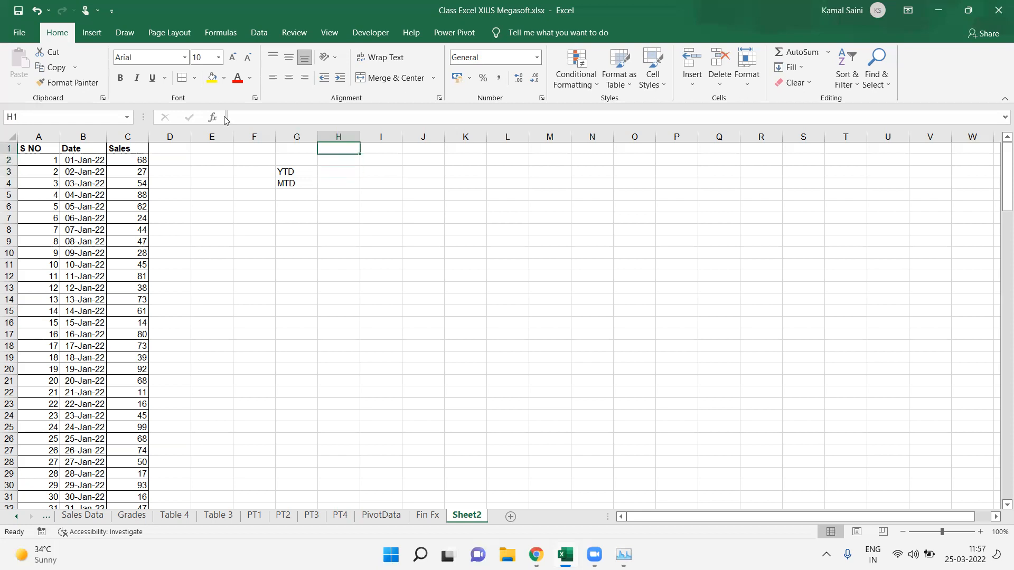
drag(360, 137, 397, 139)
Step: Enter the start date 1 Jan 2022 in H3
click(343, 175)
text(1 )
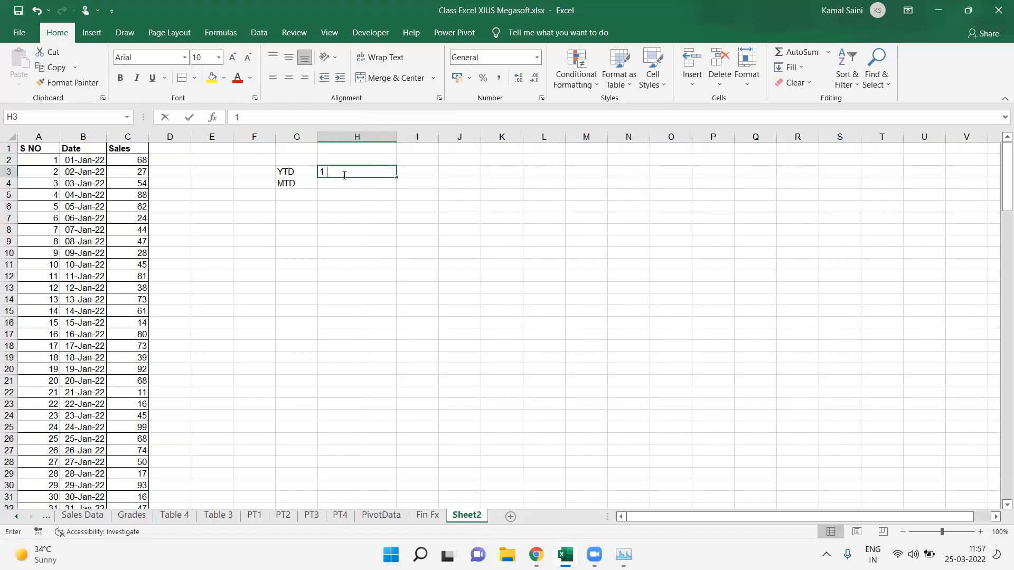
text(Jan 2022)
key(ctrl+Return)
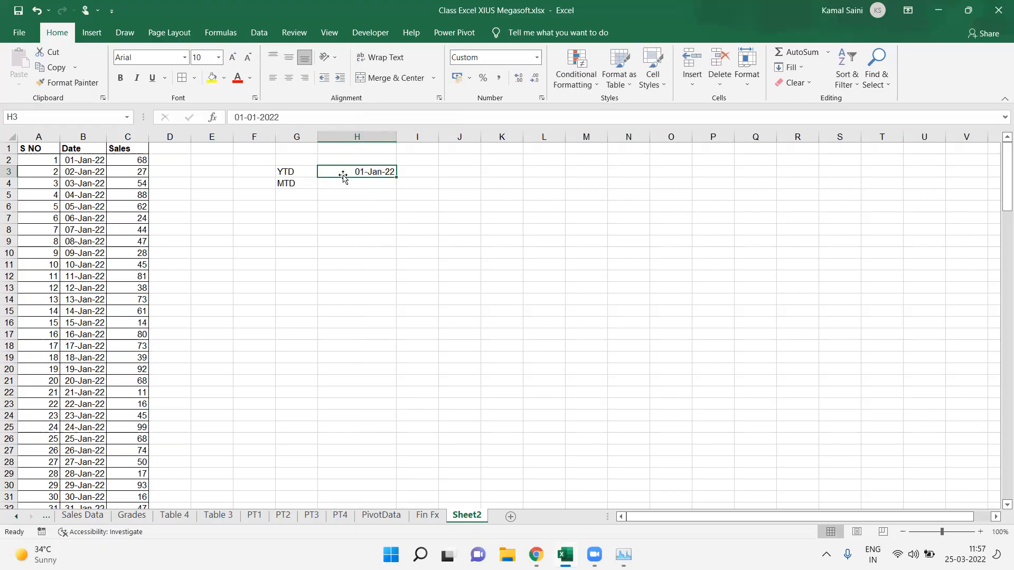
Step: Enter the header Start Date in H2
key(Up)
text(Date)
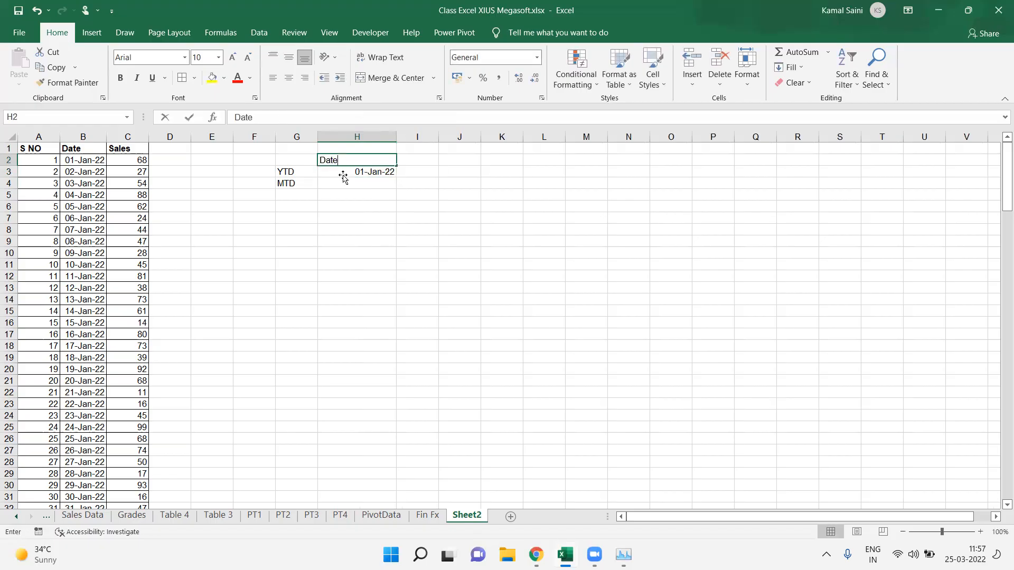
click(344, 178)
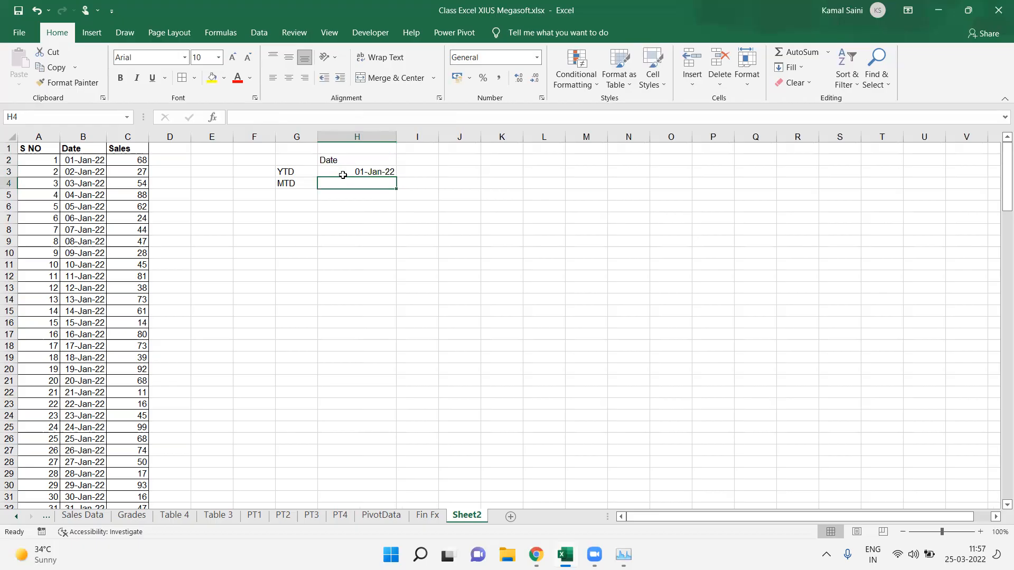
key(Up)
key(Left)
key(Up)
key(Right)
text(S)
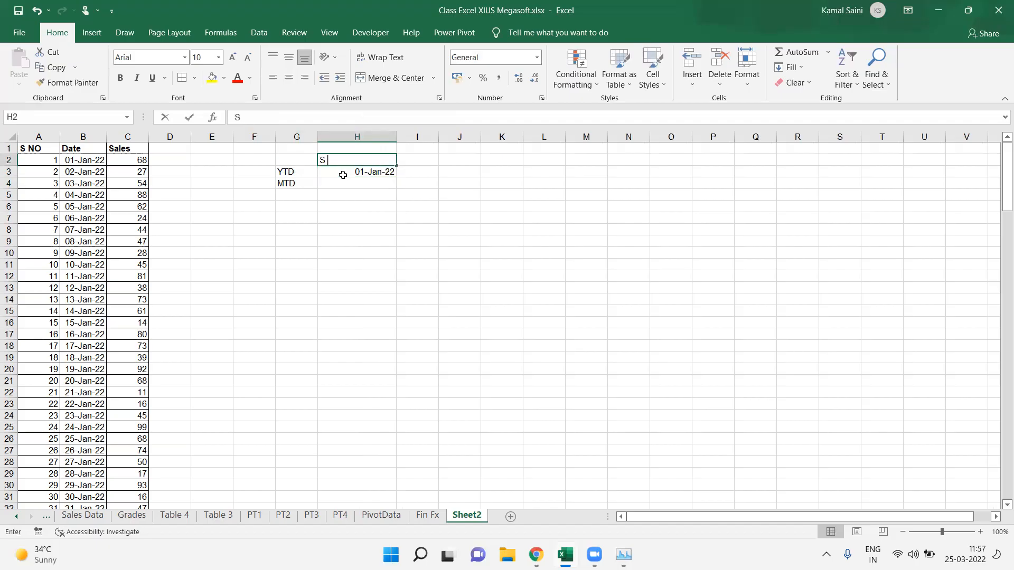
text(tart Date)
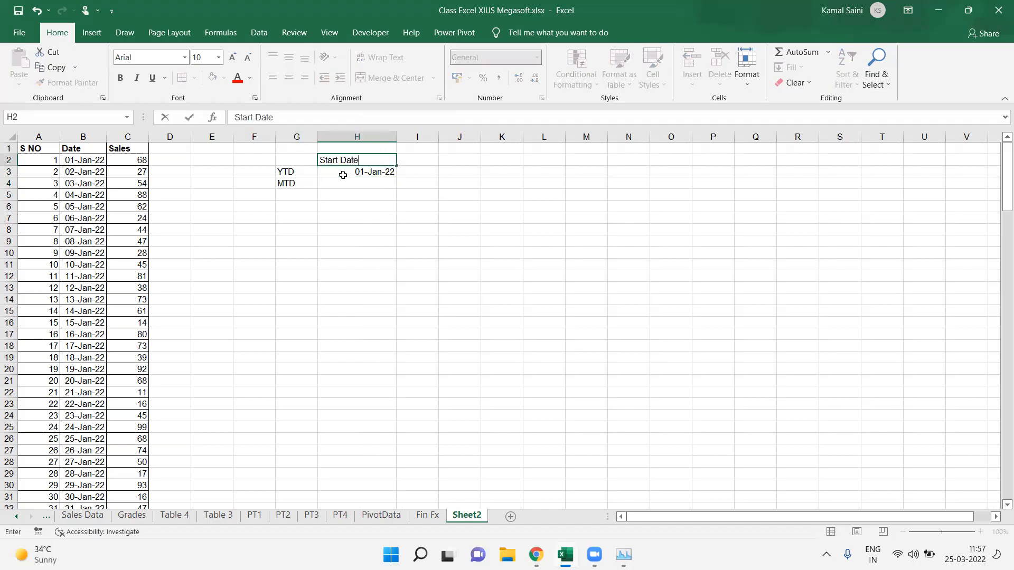
Step: Enter the header End Date in I2
key(Tab)
text(End Date)
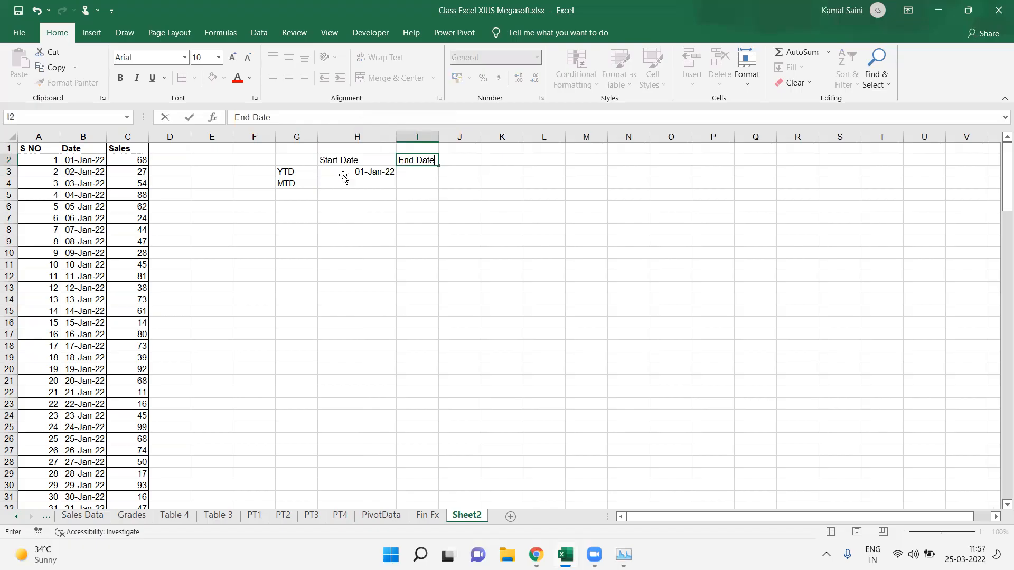
key(Return)
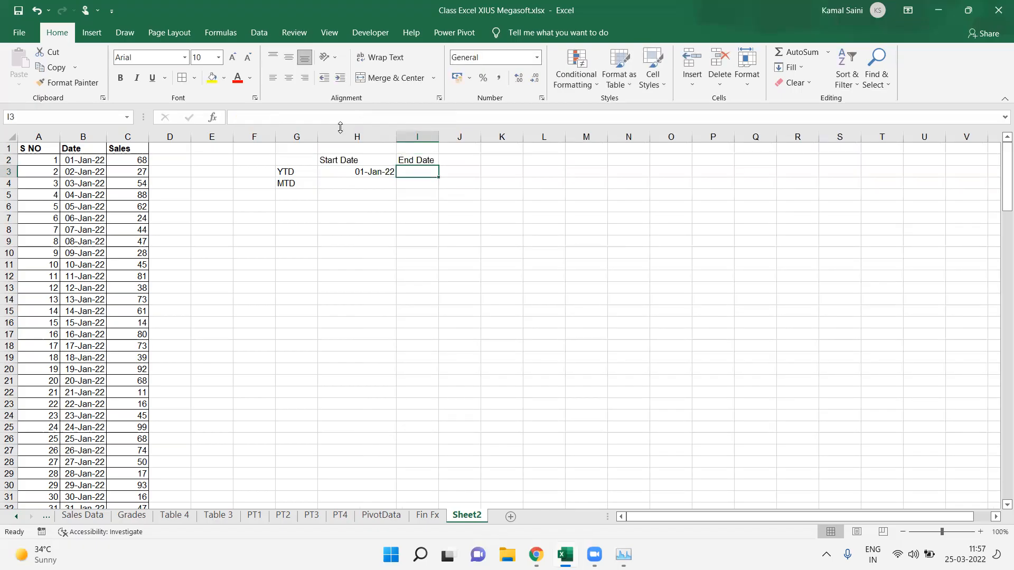
Step: Enter =TODAY() in I3 as the end date and fill it down to I4
text(=toda)
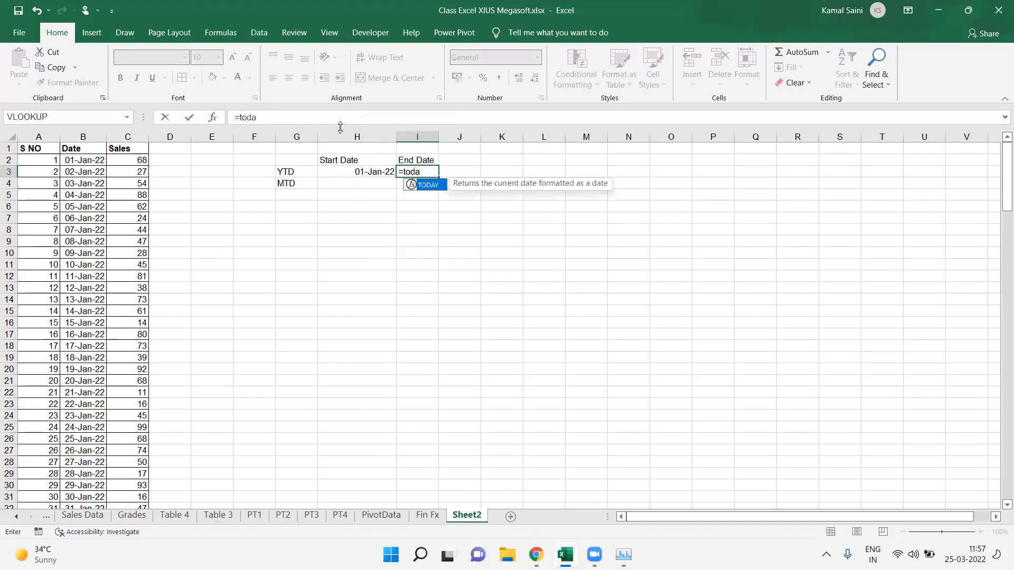
key(Return)
key(F2)
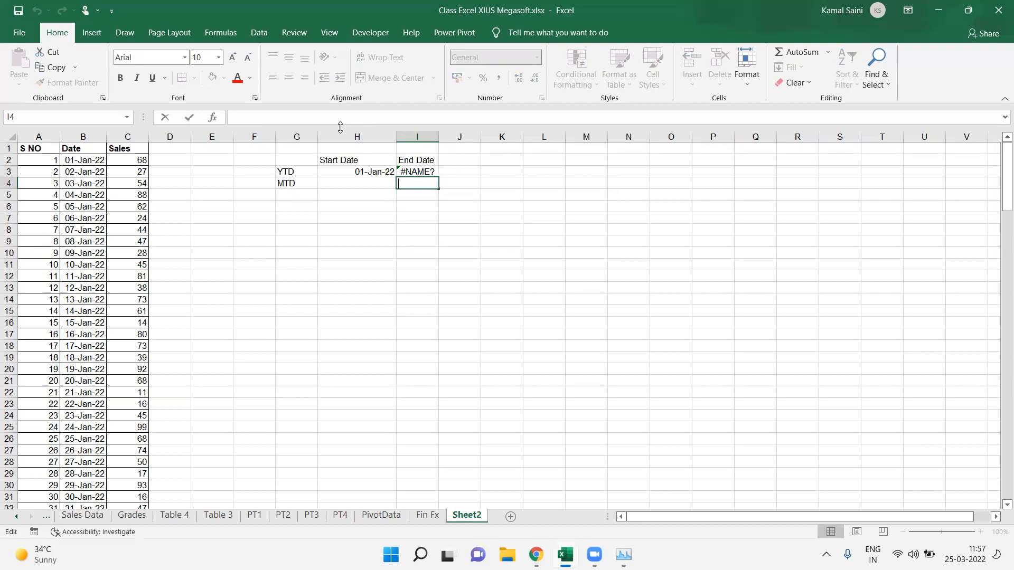
key(Escape)
key(Up)
key(F2)
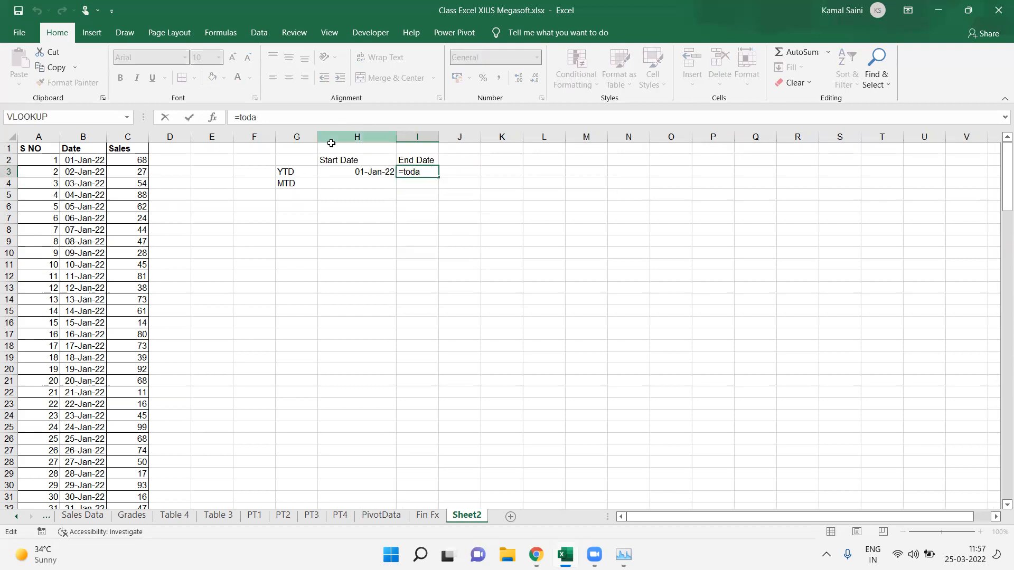
text(y())
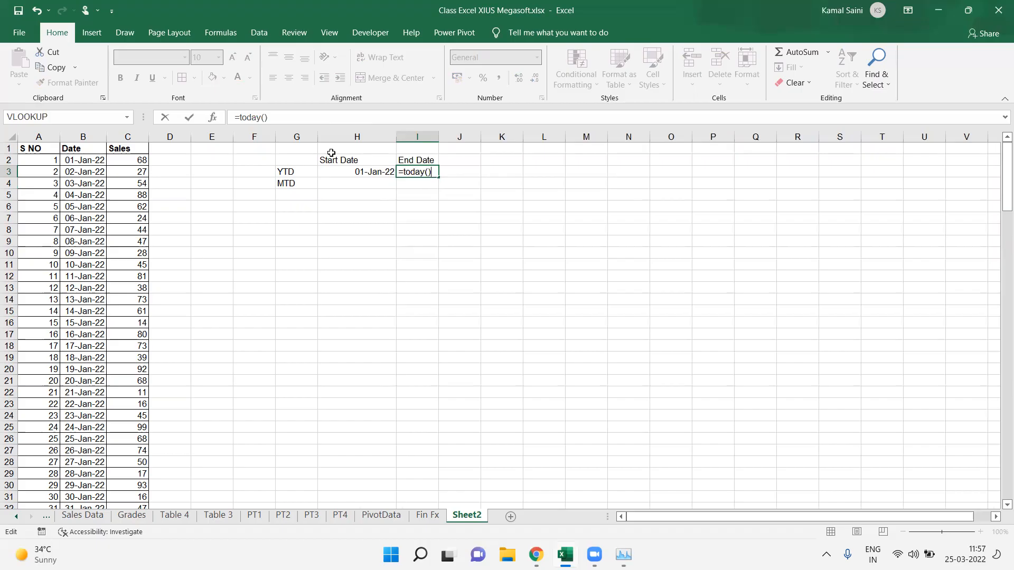
key(Return)
key(ctrl+d)
key(Left)
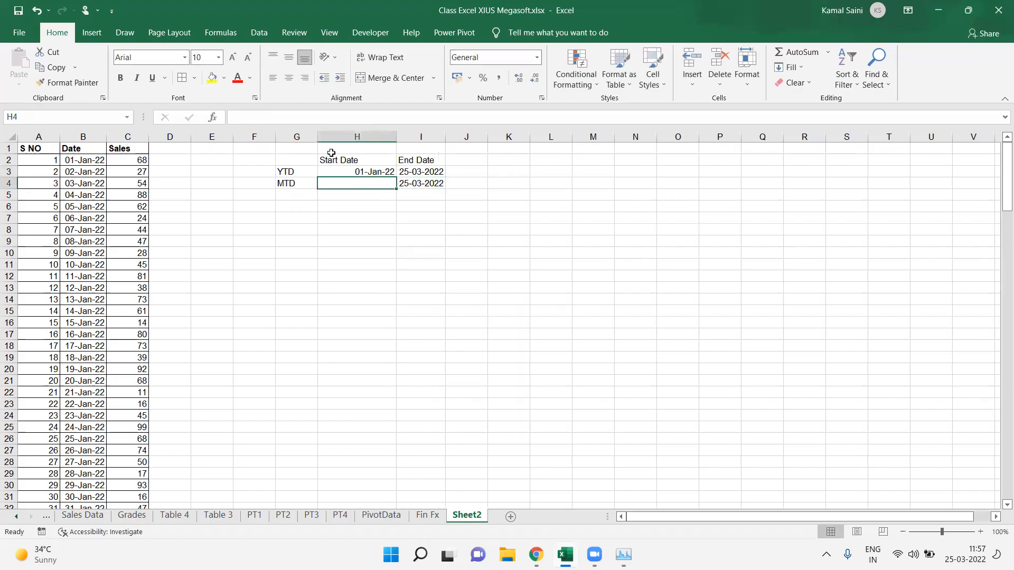
Step: Copy the end dates in I3:I4 and paste them back in place
key(Right)
key(Up)
key(shift+Down)
key(ctrl+c)
key(ctrl+v)
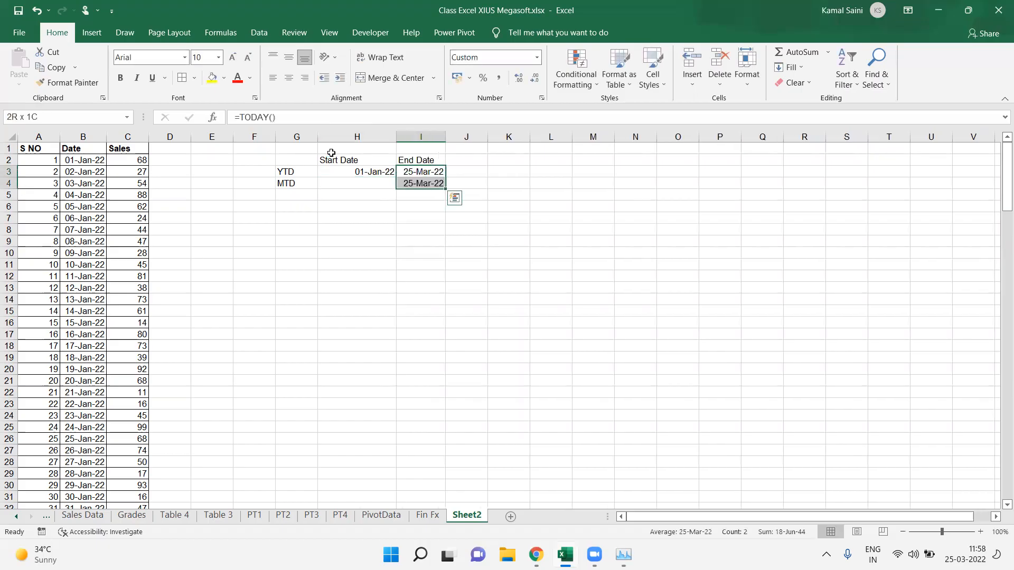
key(Left)
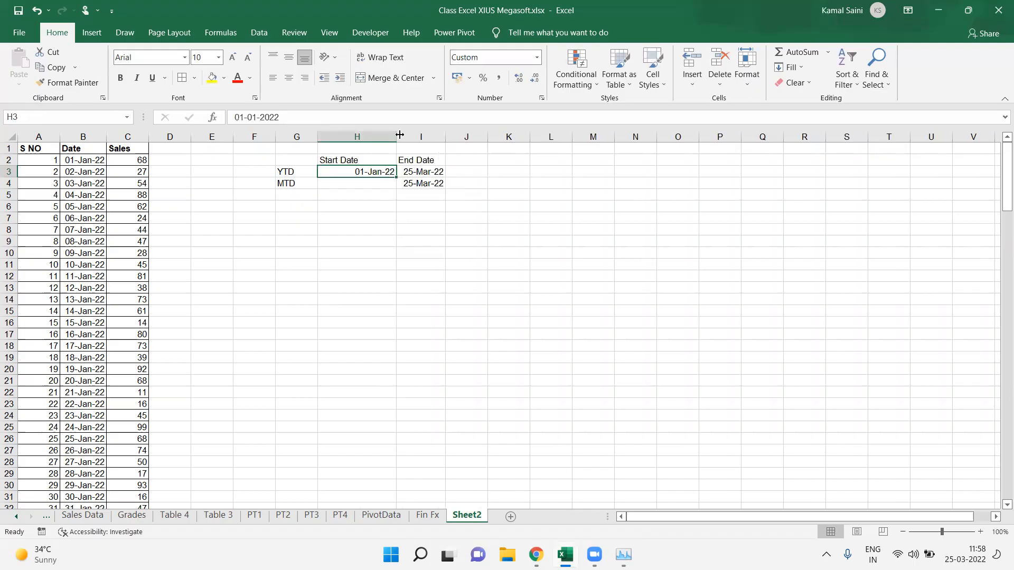
Step: Narrow column H to fit the start dates
drag(397, 136, 365, 136)
click(353, 185)
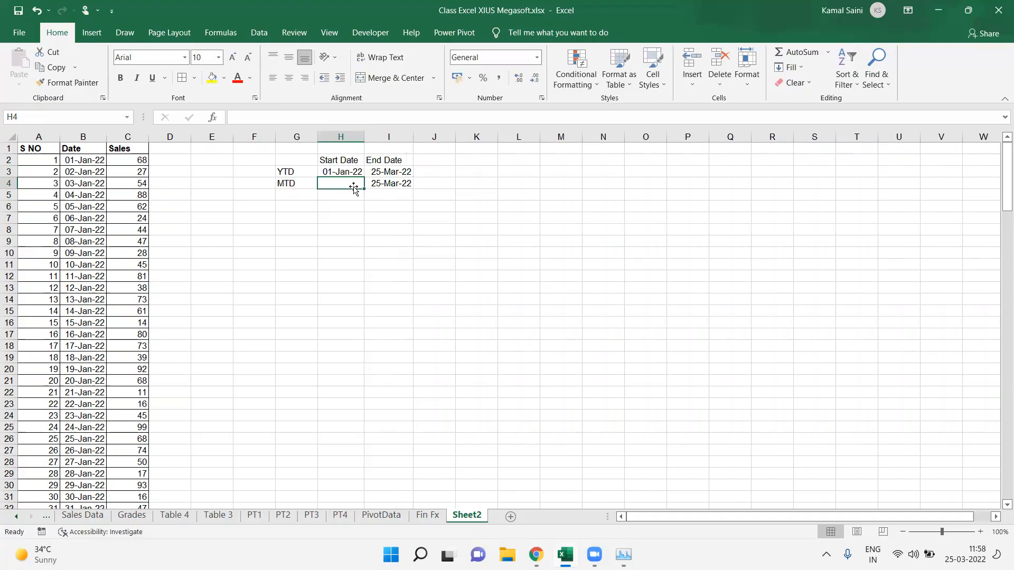
Step: Compare the contents of the MTD start and end date cells H4 and I4
key(Right)
key(Left)
key(Right)
key(Left)
key(Right)
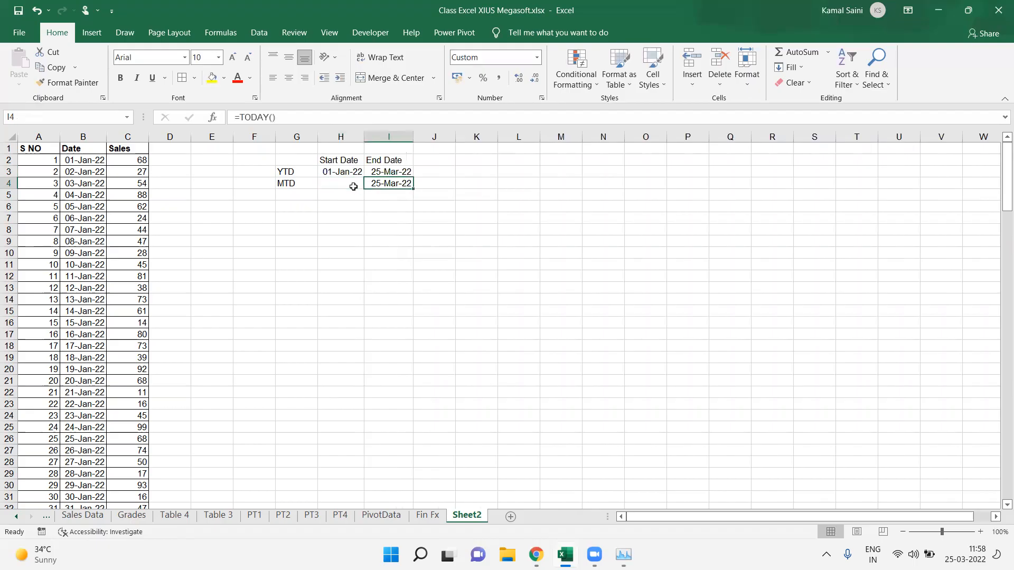
key(Left)
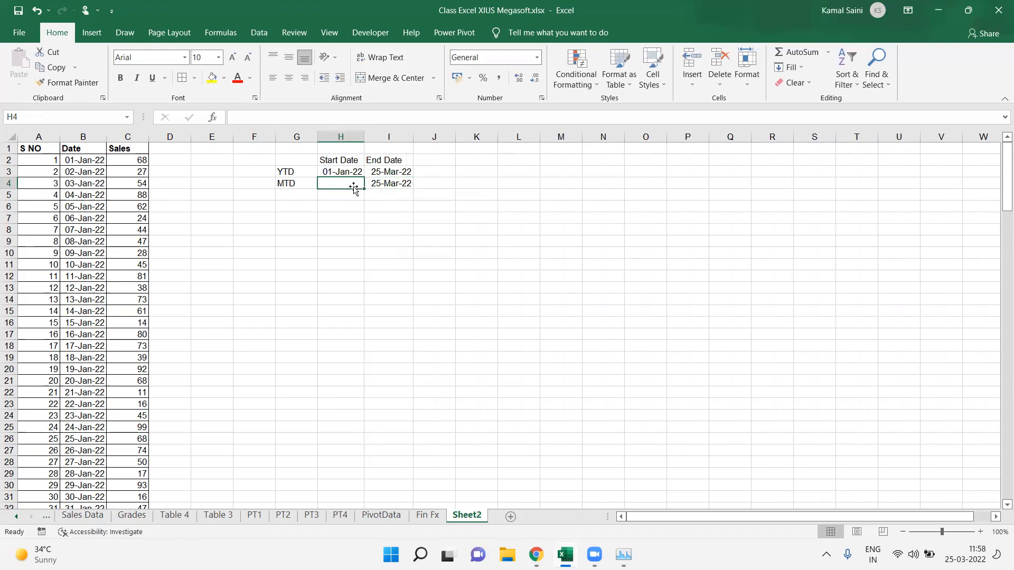
key(Right)
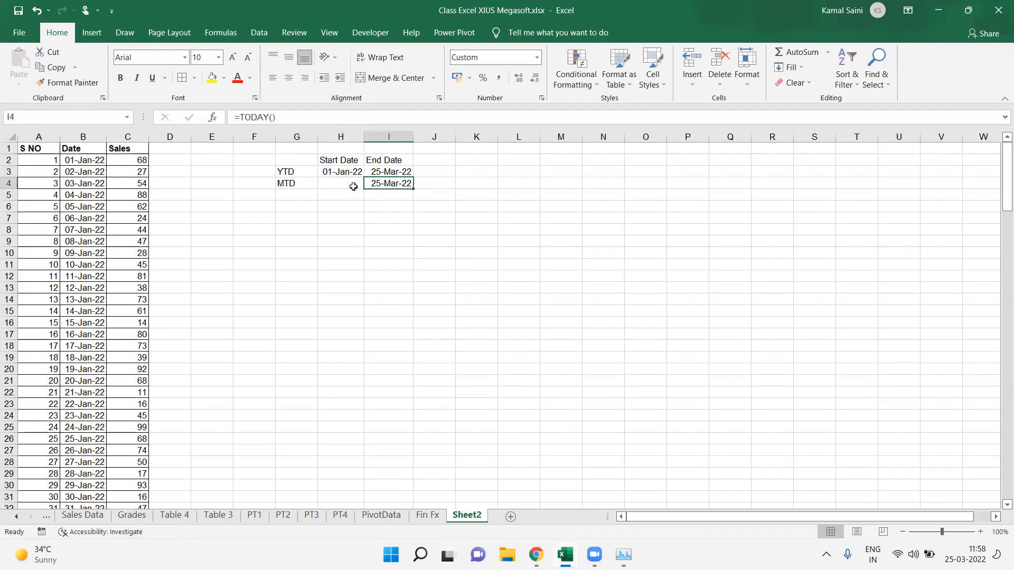
key(Left)
key(Right)
key(Left)
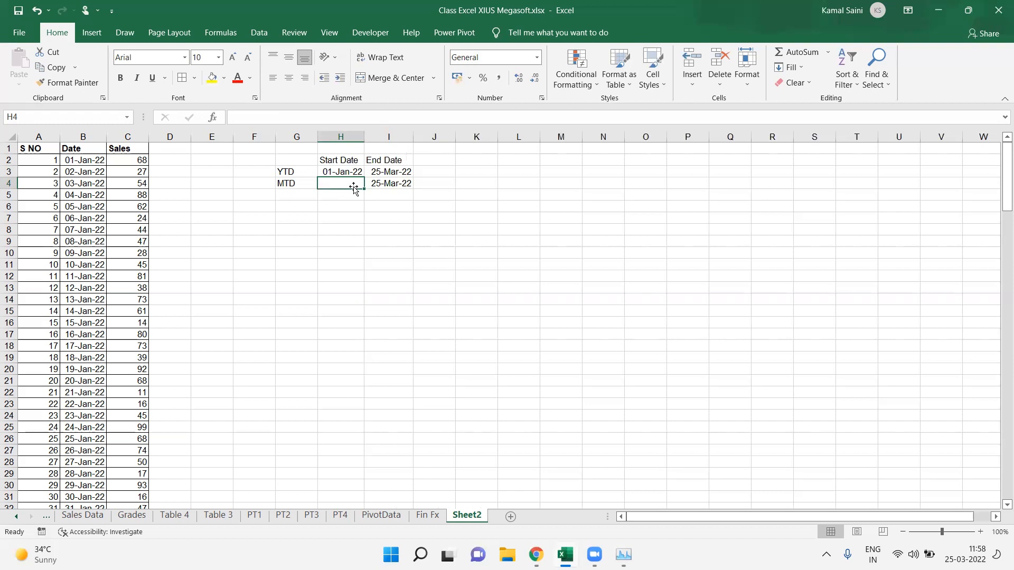
text(=date)
key(Tab)
text(year)
key(Return)
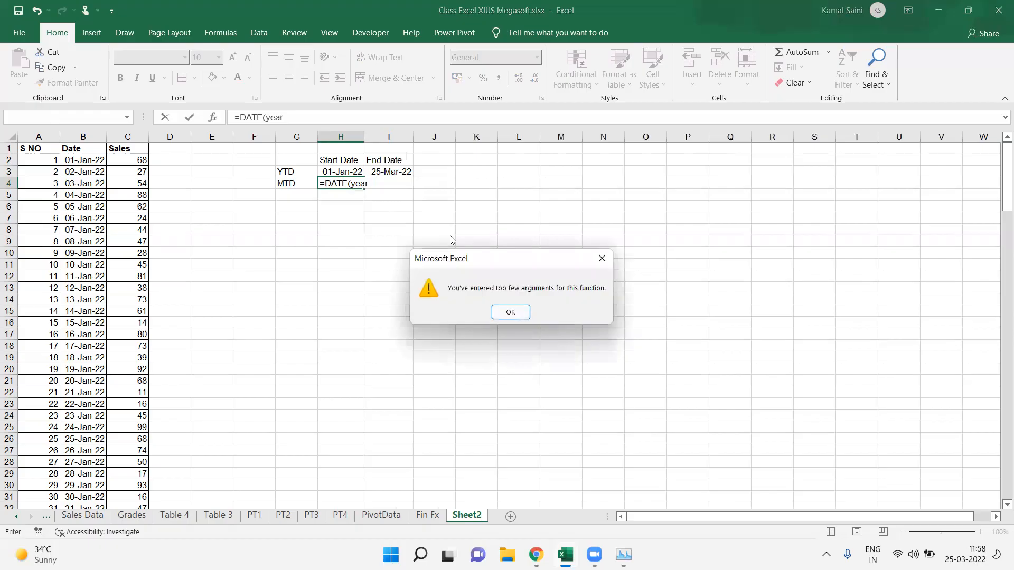
click(503, 313)
key(Right)
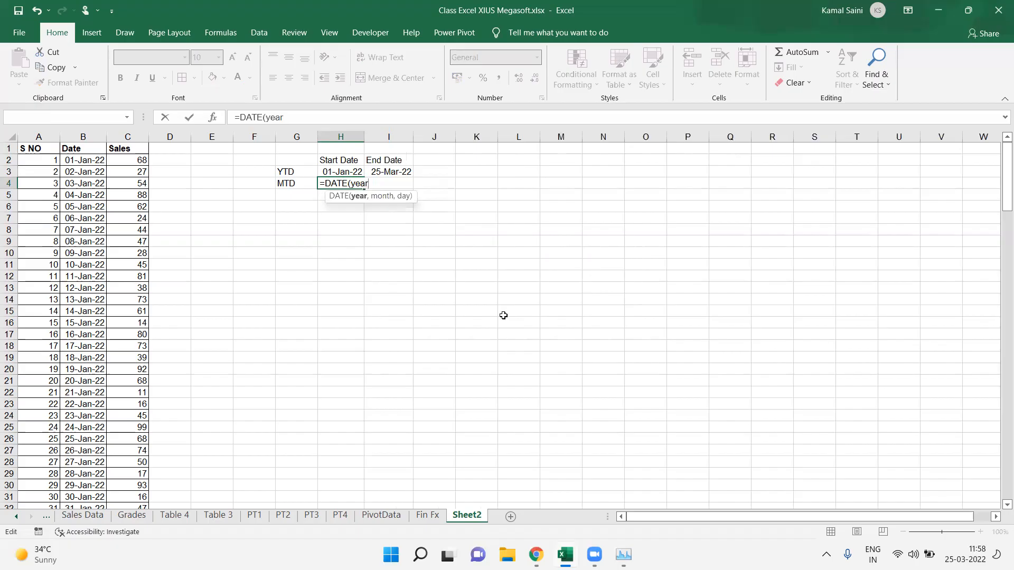
text(()
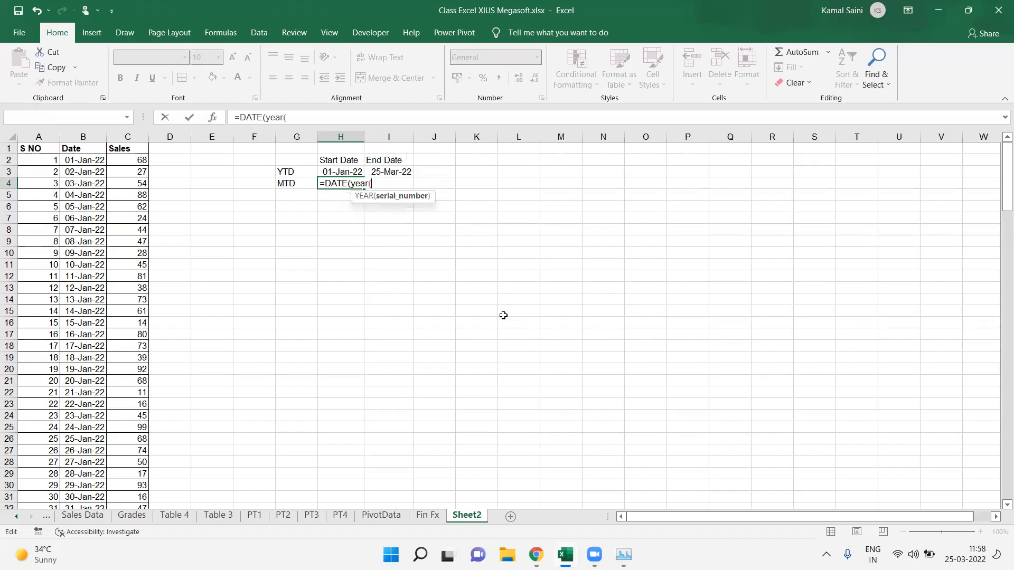
key(Escape)
Step: Enter =DATE(YEAR(I4),MONTH(I4),1) in K4 to get the first day of the end date's month
click(483, 185)
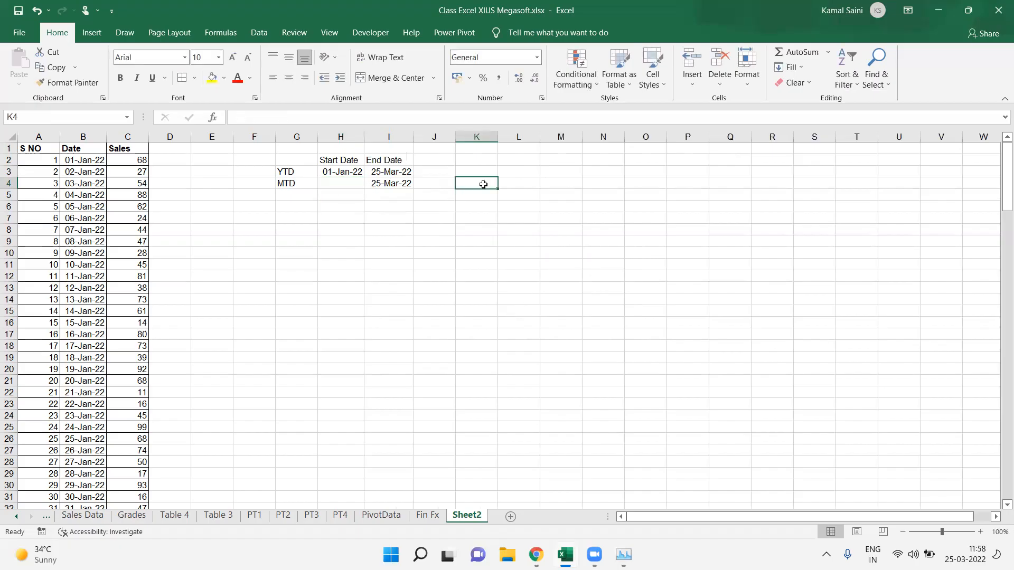
text(=d)
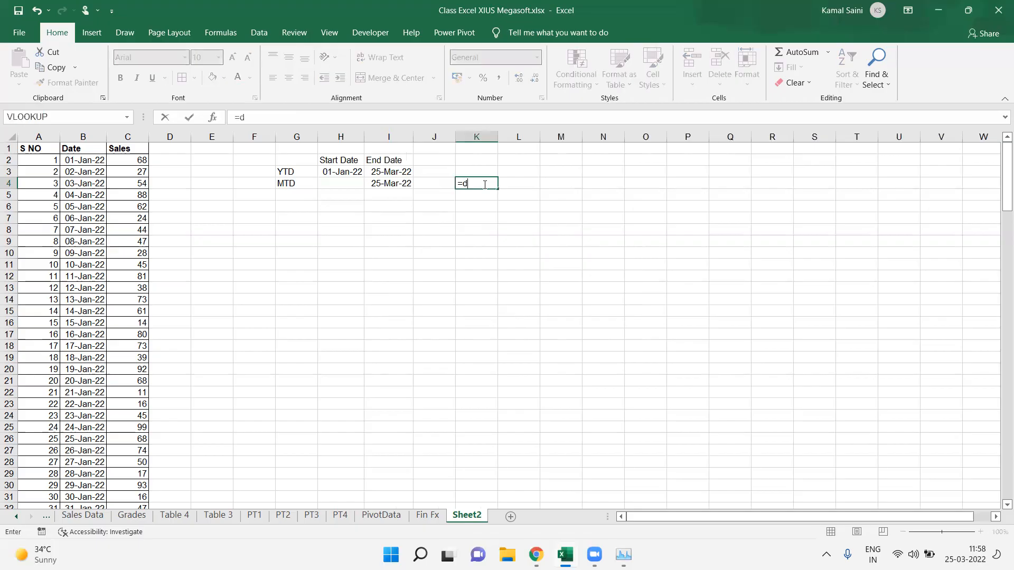
key(Tab)
text(y)
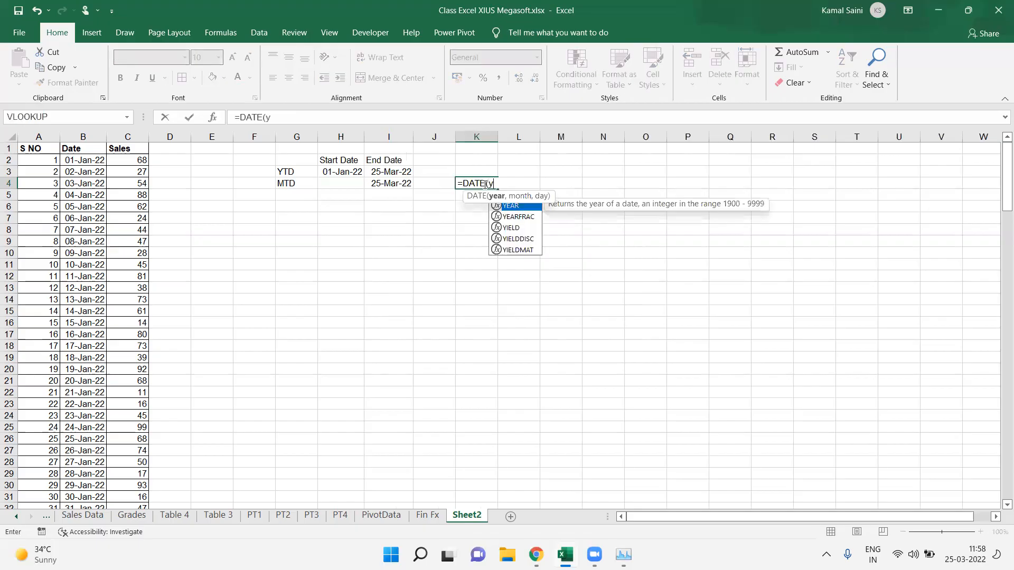
key(Tab)
click(395, 189)
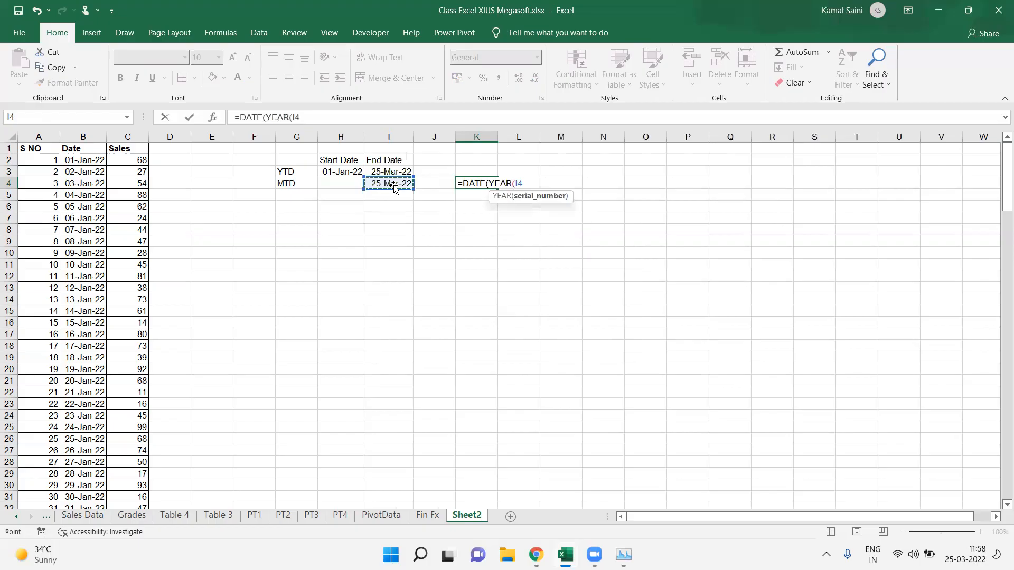
text(),month)
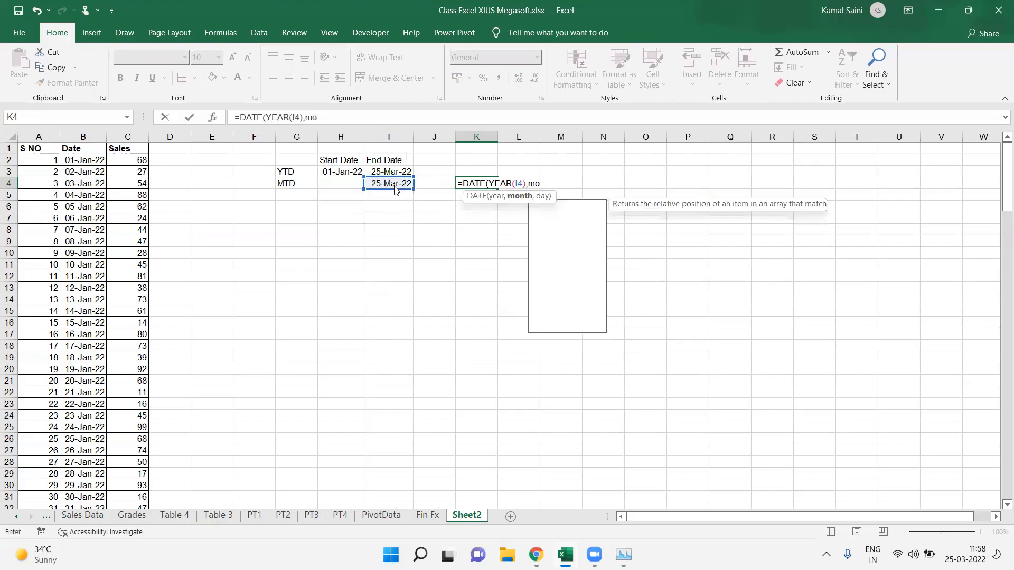
key(Return)
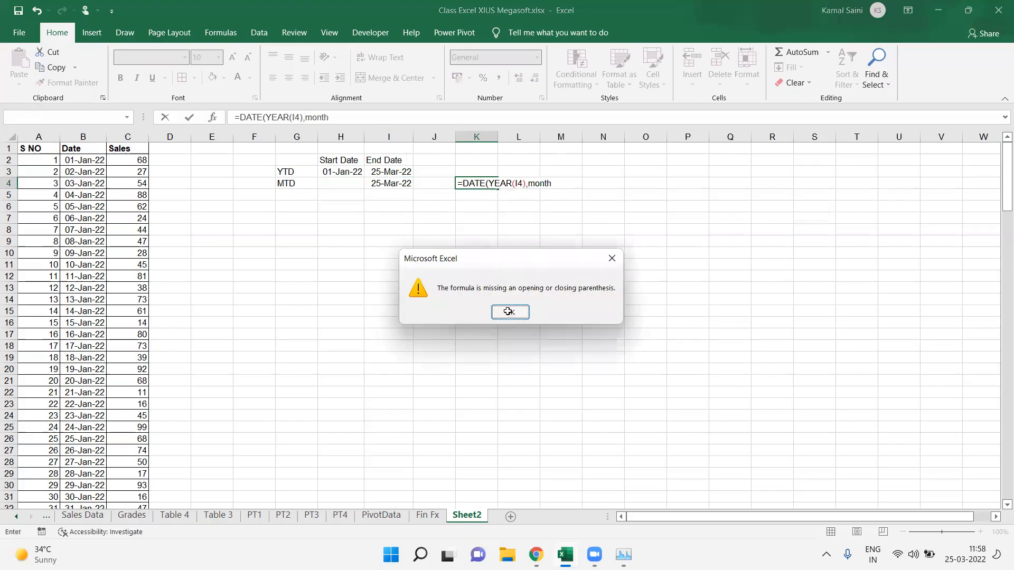
click(508, 312)
text(()
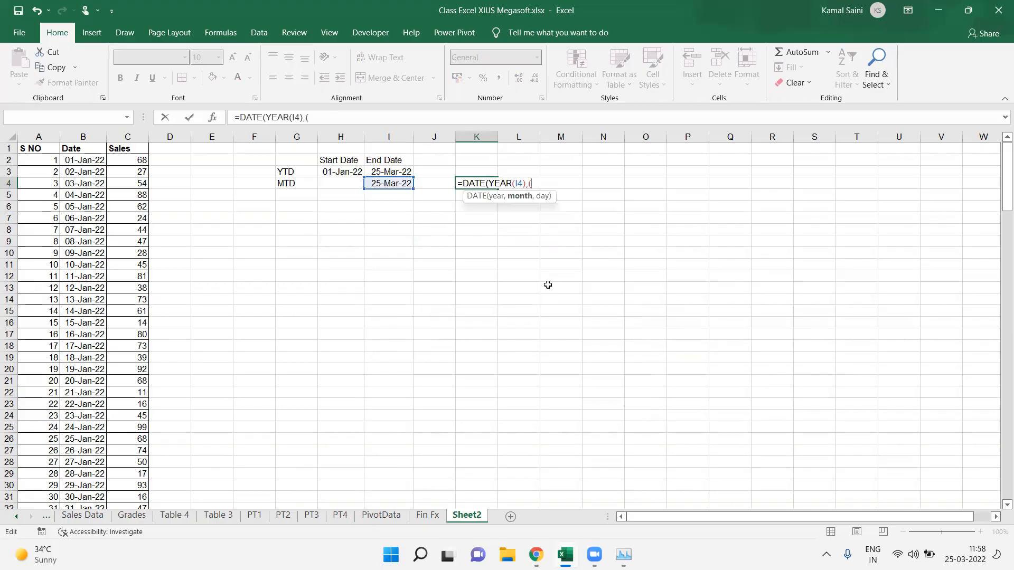
key(BackSpace)
text(mon)
key(Tab)
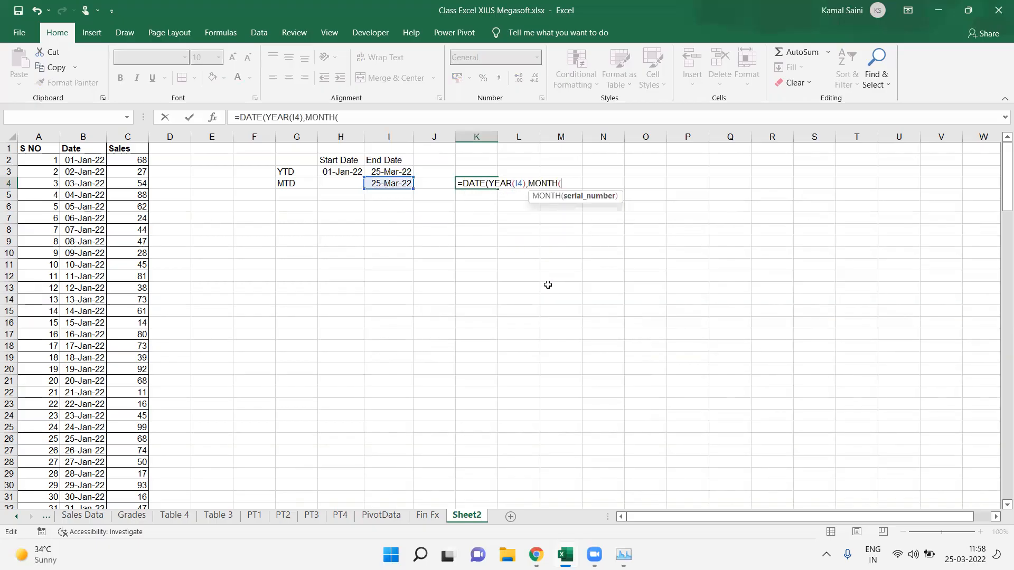
click(391, 185)
text(),)
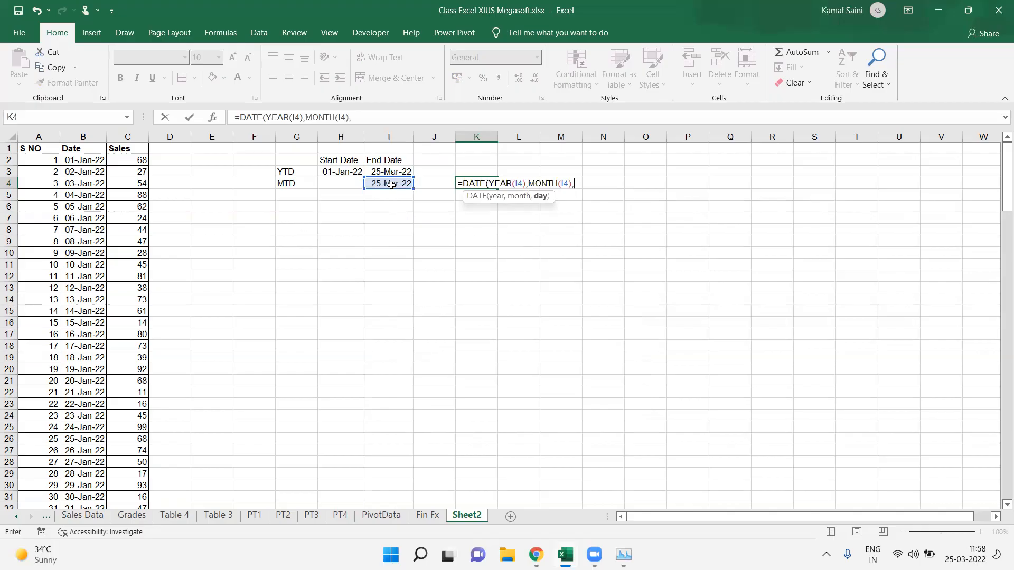
text(1))
key(ctrl+Return)
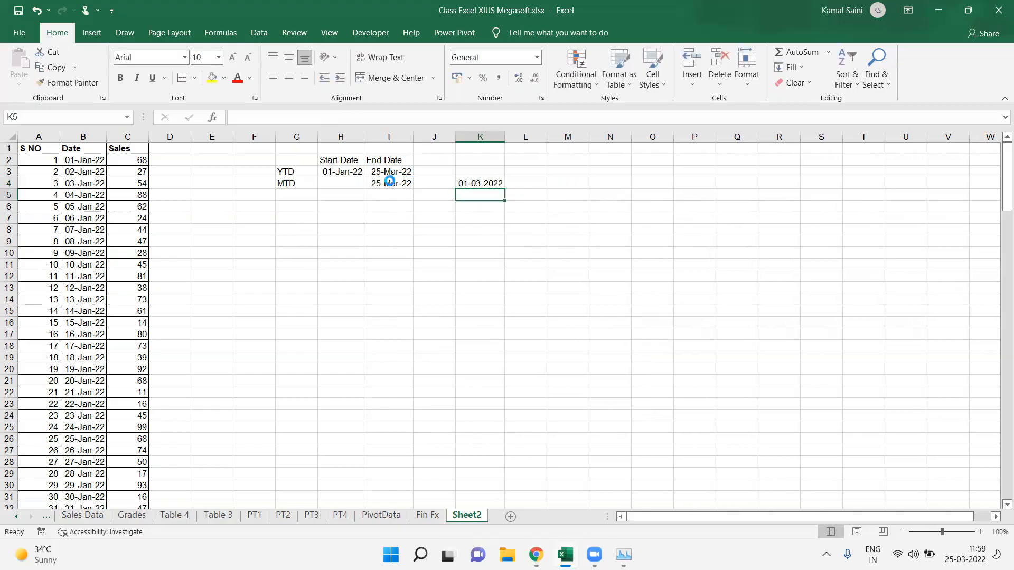
Step: Transfer the month-start formula from K4 into H4 as the MTD start date
key(ctrl+c)
key(Left)
key(Left)
key(Left)
key(Return)
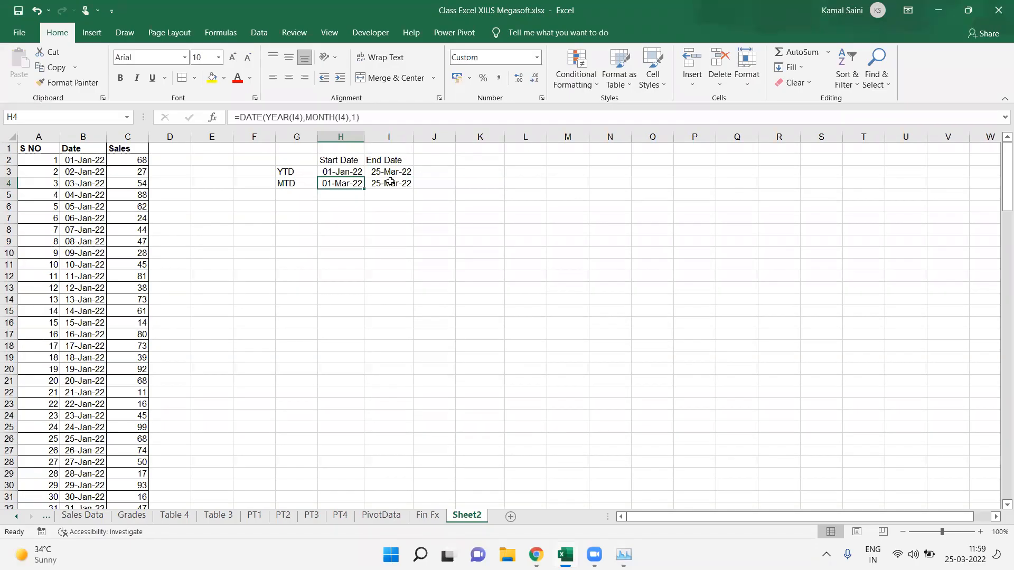
Step: Review the formulas in the YTD and MTD start and end date cells
click(389, 182)
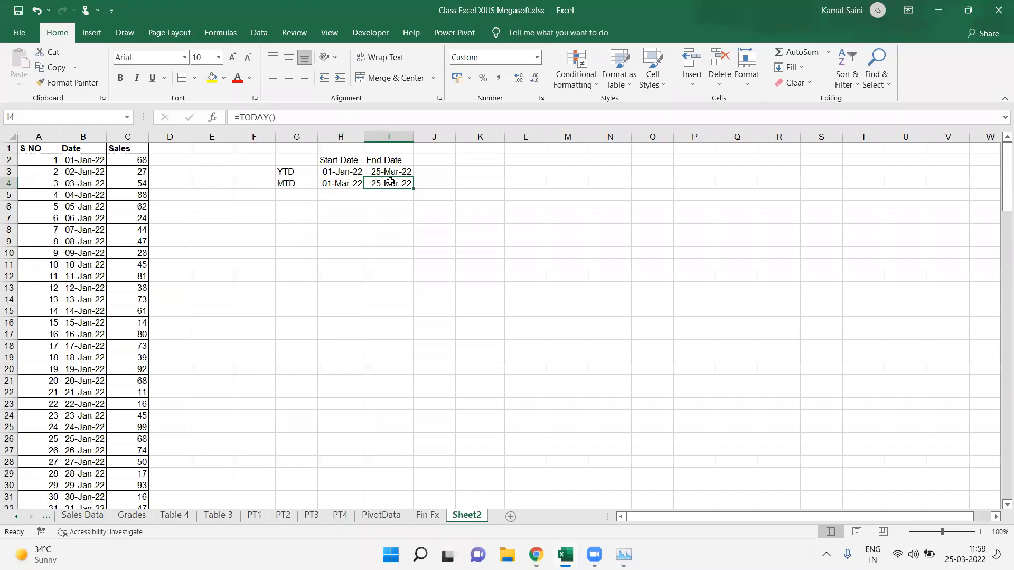
key(Left)
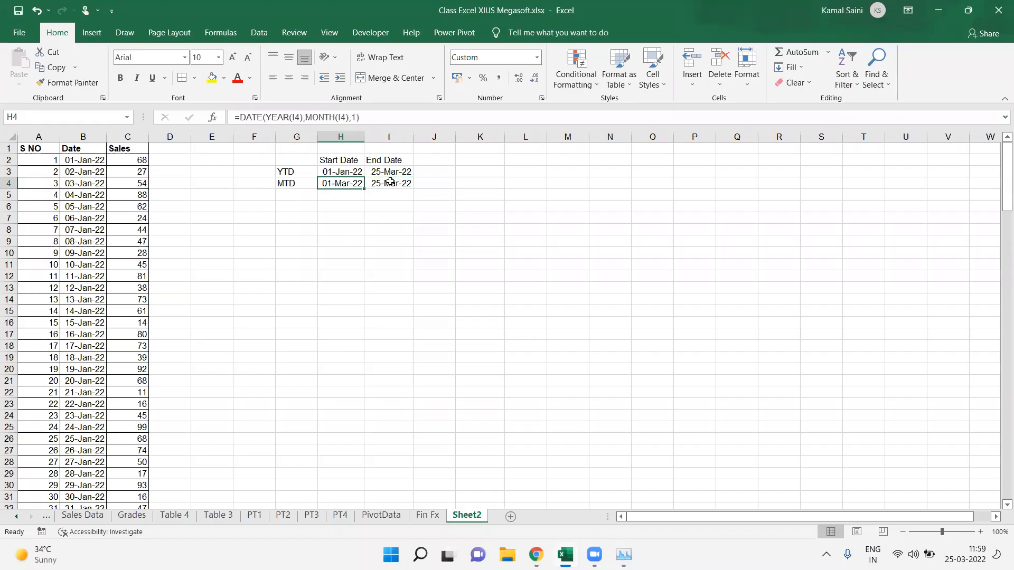
click(390, 182)
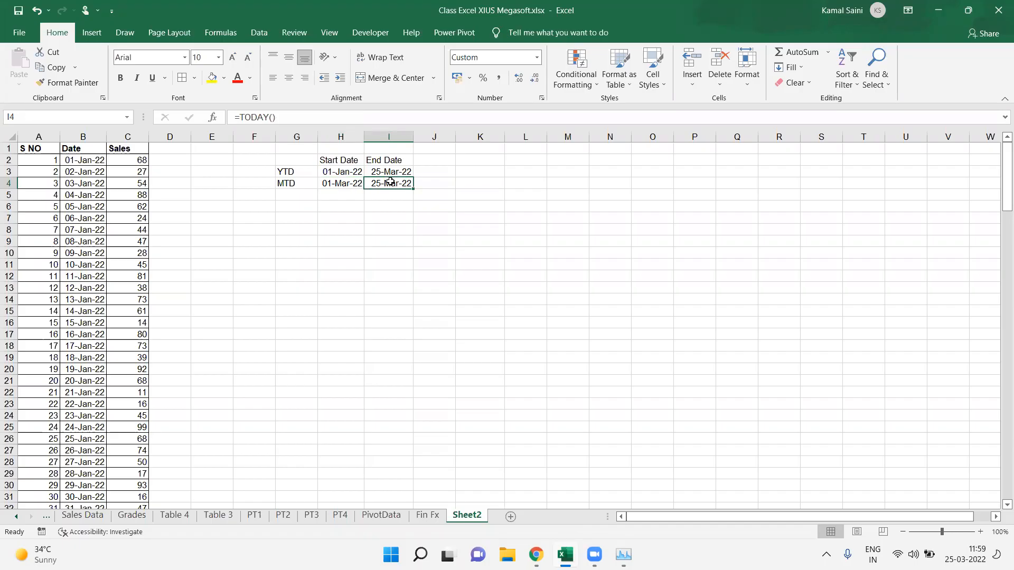
key(Left)
click(390, 182)
key(Right)
key(Right)
key(Up)
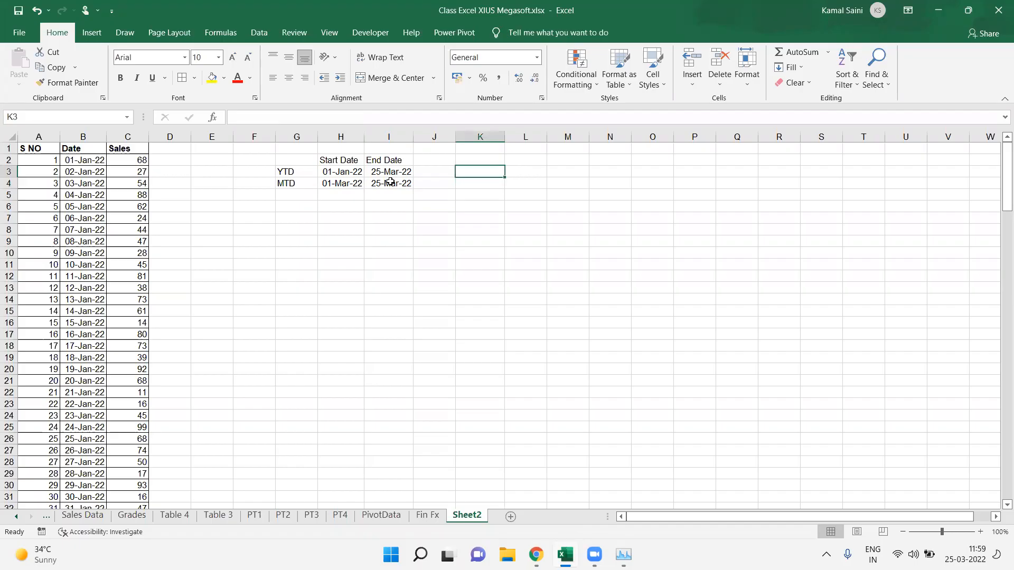
key(Left)
key(Left)
key(Left)
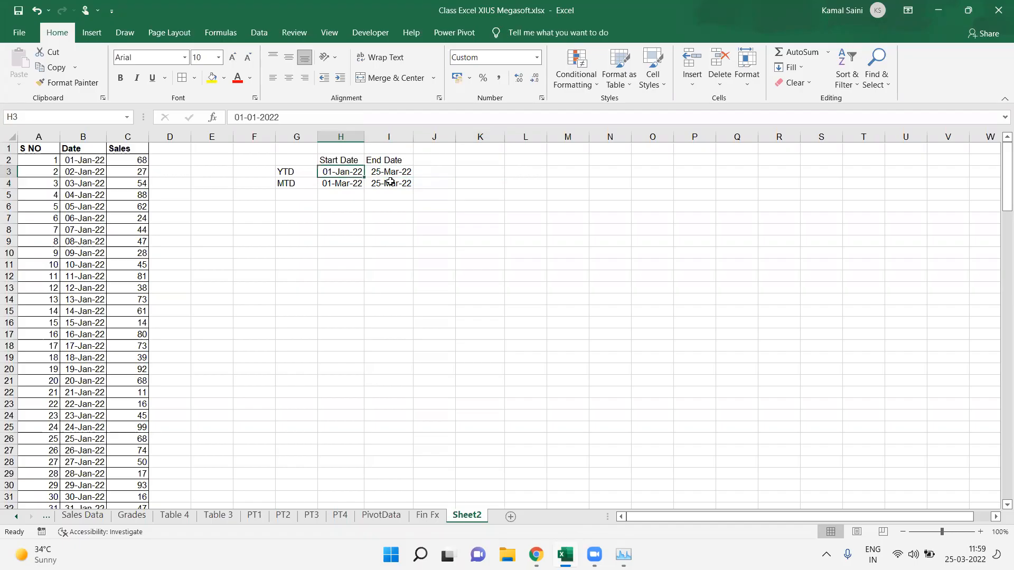
key(Left)
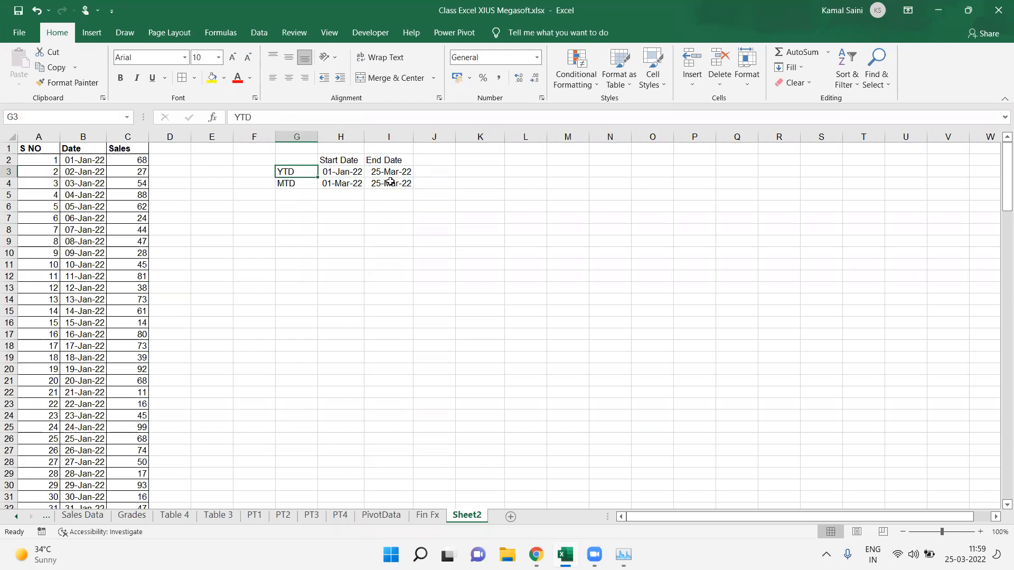
key(Right)
key(Down)
key(Right)
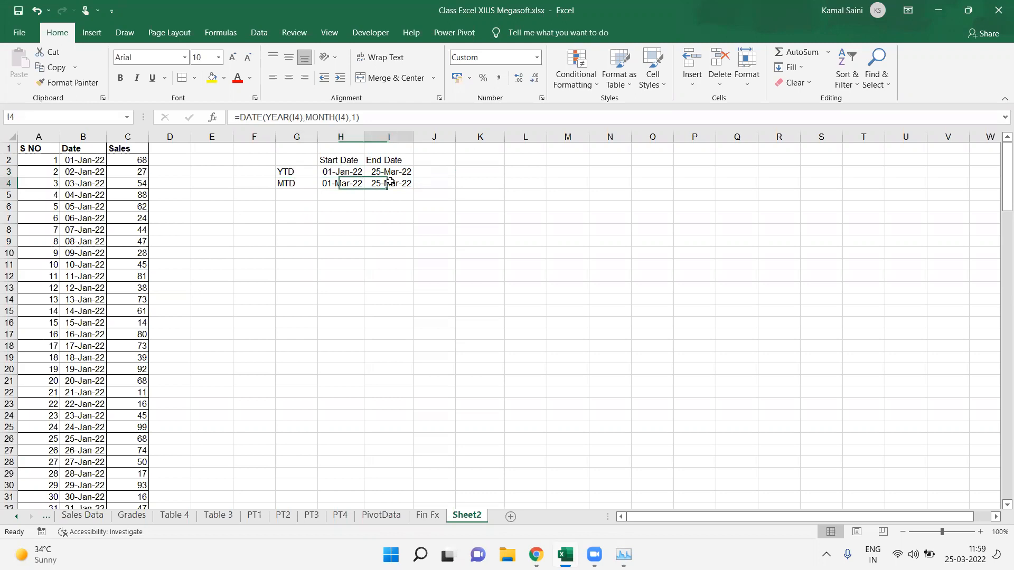
key(Up)
key(Right)
key(Right)
Step: Start a SUMIFS formula in K3 using column C as the sum range
key(F2)
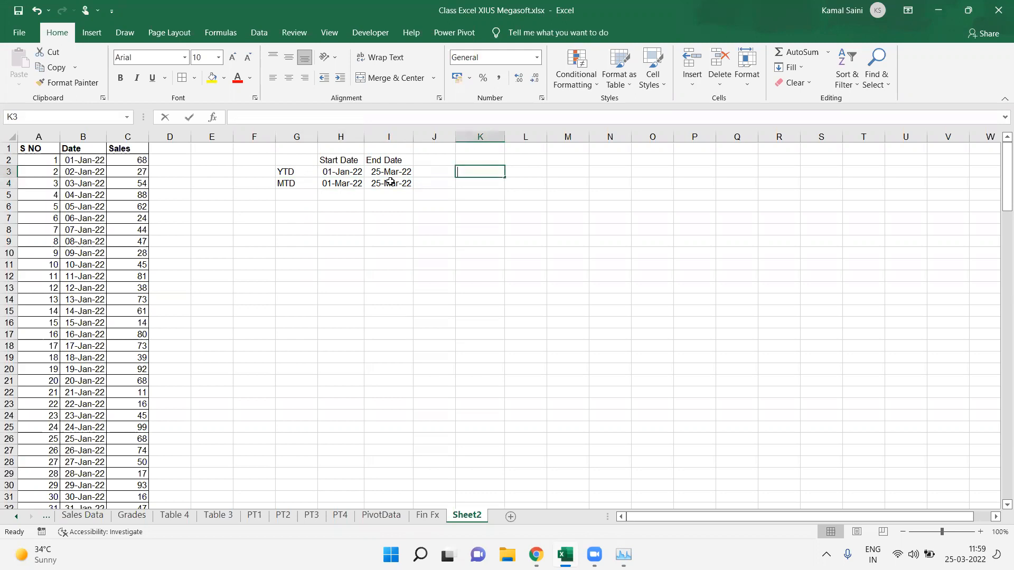
text(=sumi)
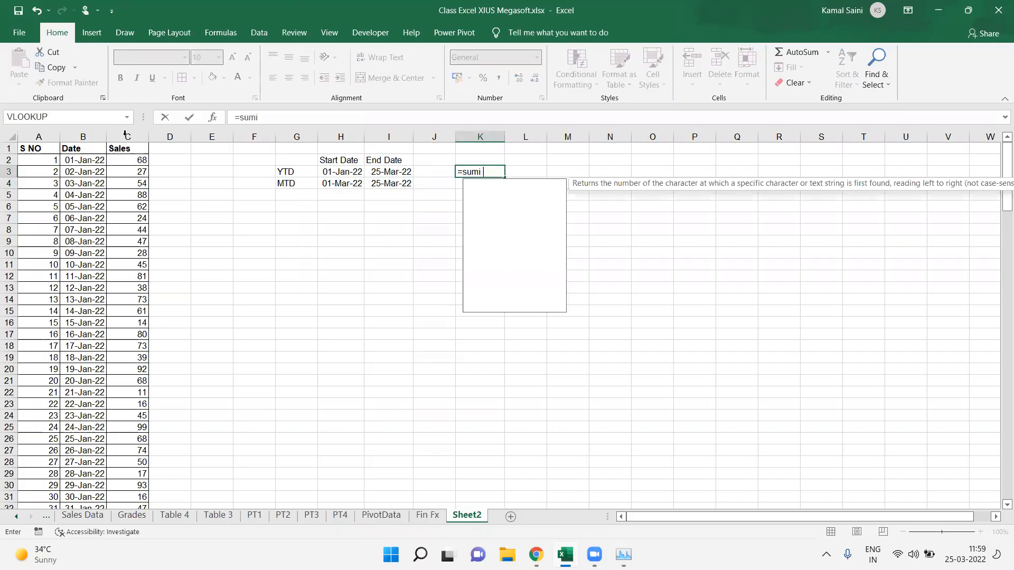
key(Tab)
click(124, 134)
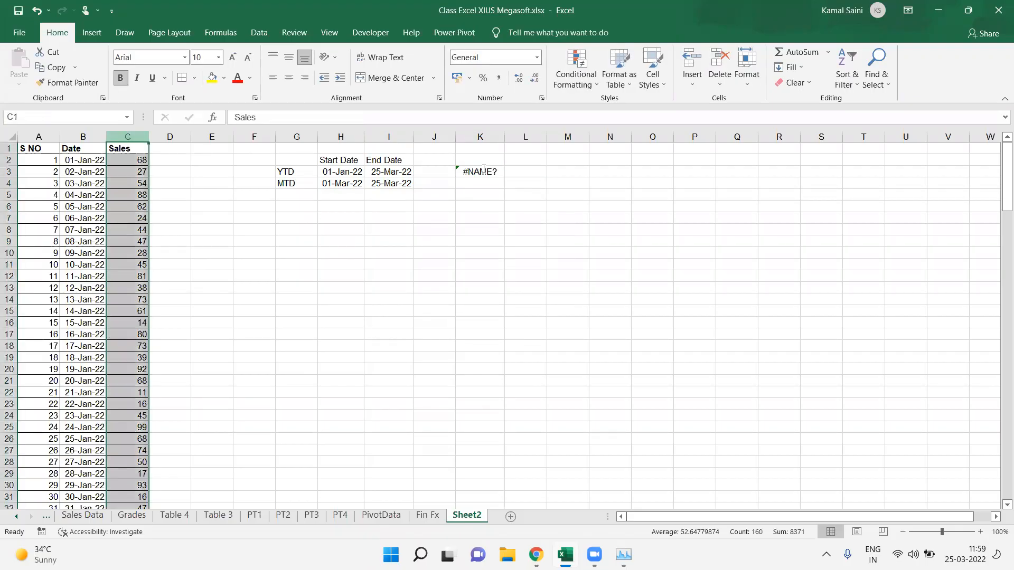
click(481, 170)
double_click(488, 170)
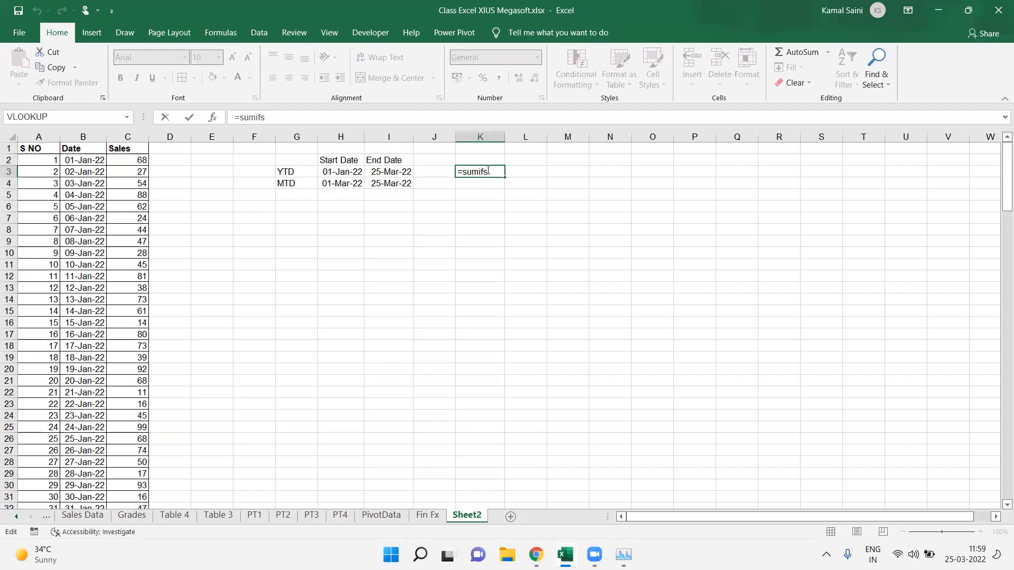
text(()
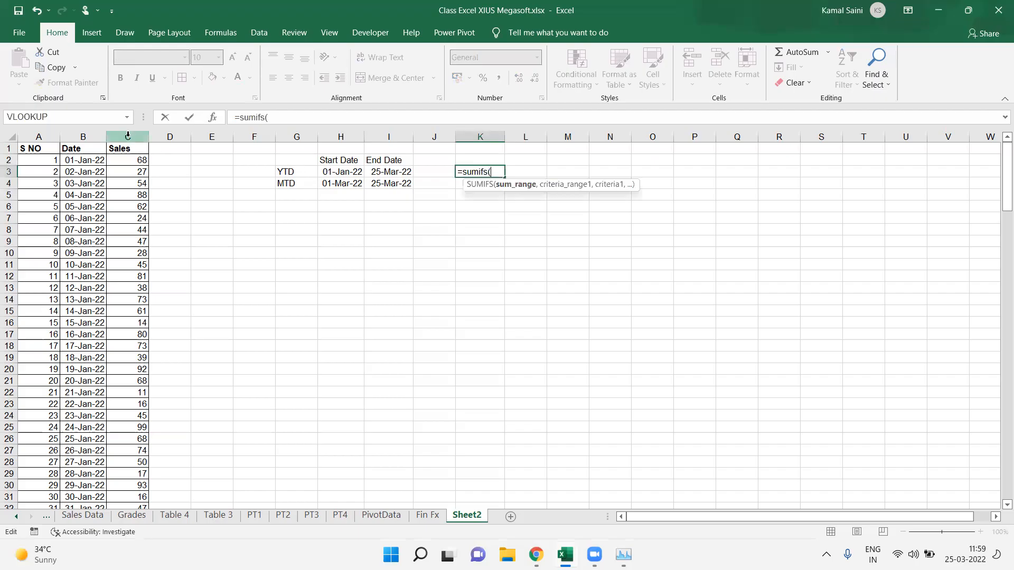
click(128, 136)
text(,)
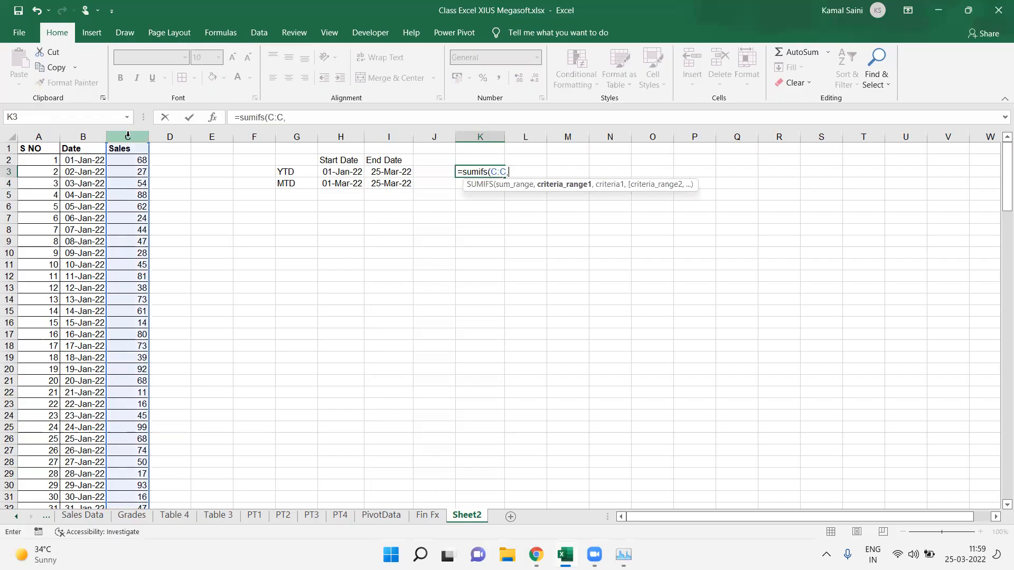
Step: Add column B as the first criteria range with the criterion ">=01-01-2022"
click(73, 133)
text(,">)
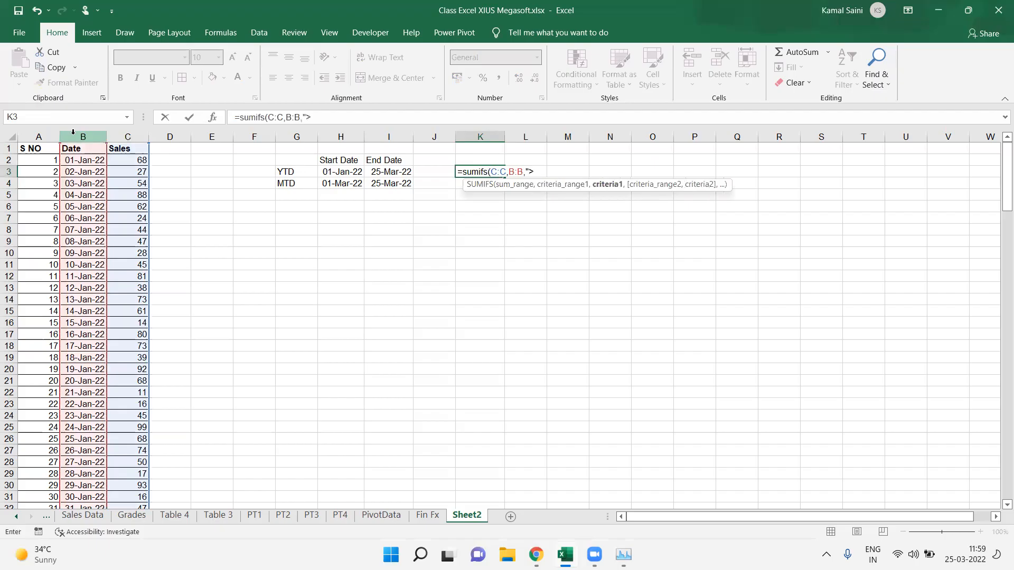
text(=01-01-2022")
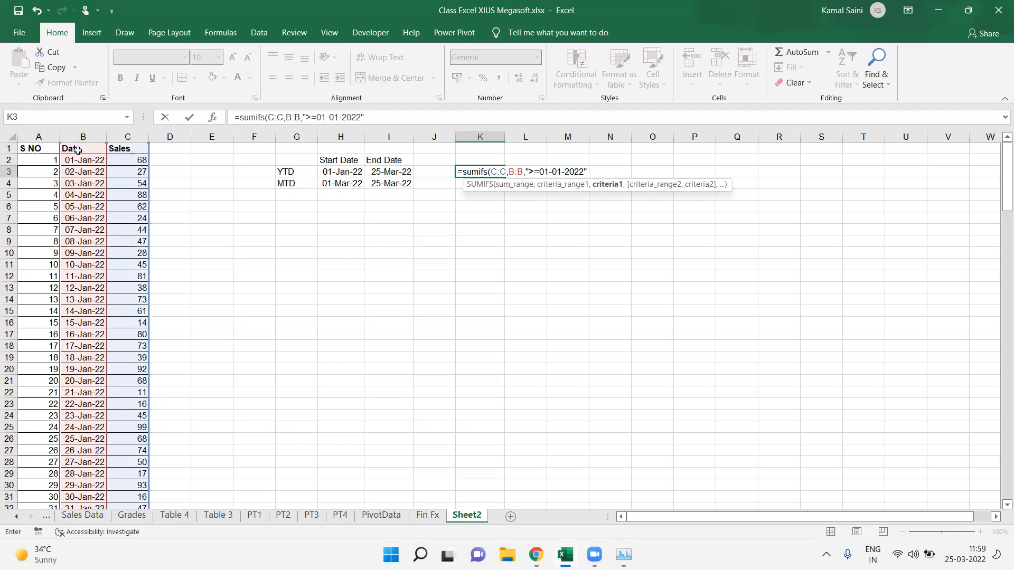
text(,)
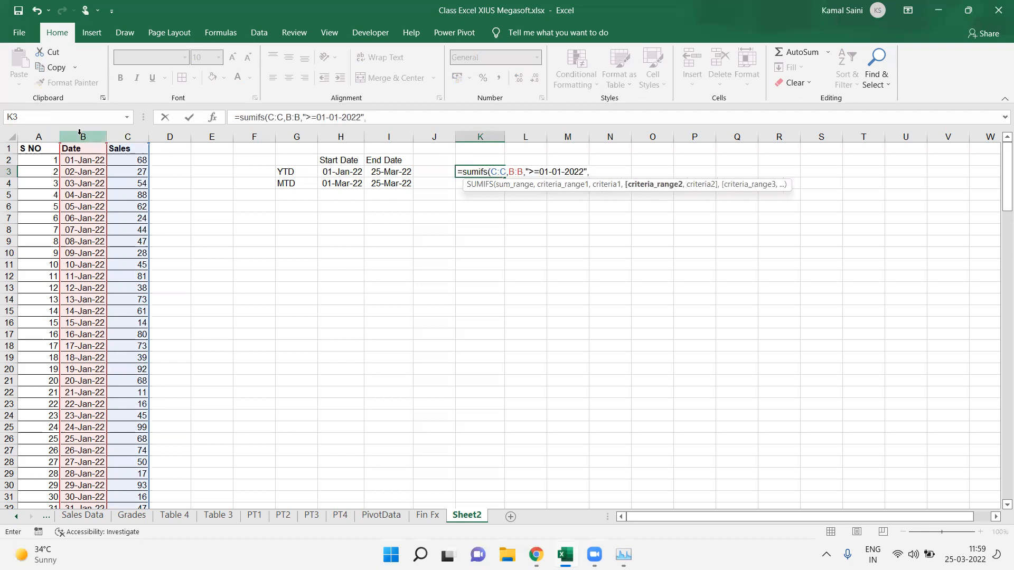
Step: Add column B again with the criterion "<=25-03-2022", close the SUMIFS and enter it
click(80, 132)
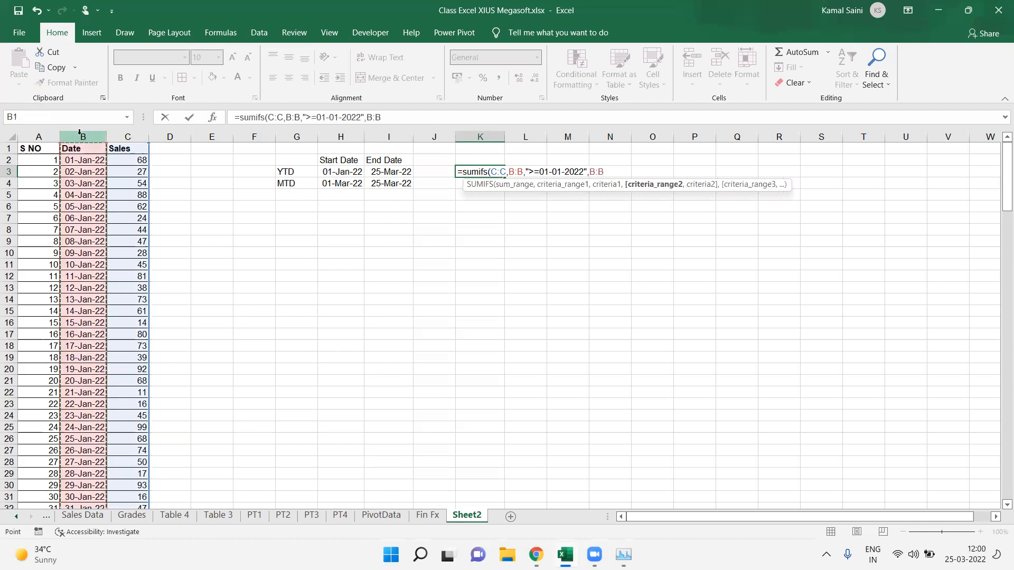
text(,"<)
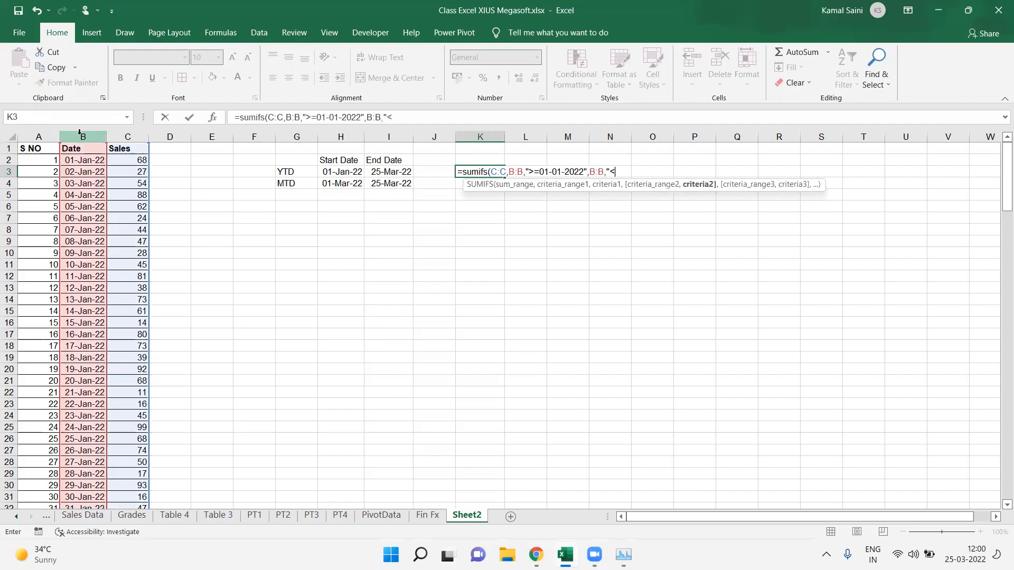
text(=)
text(25 -03)
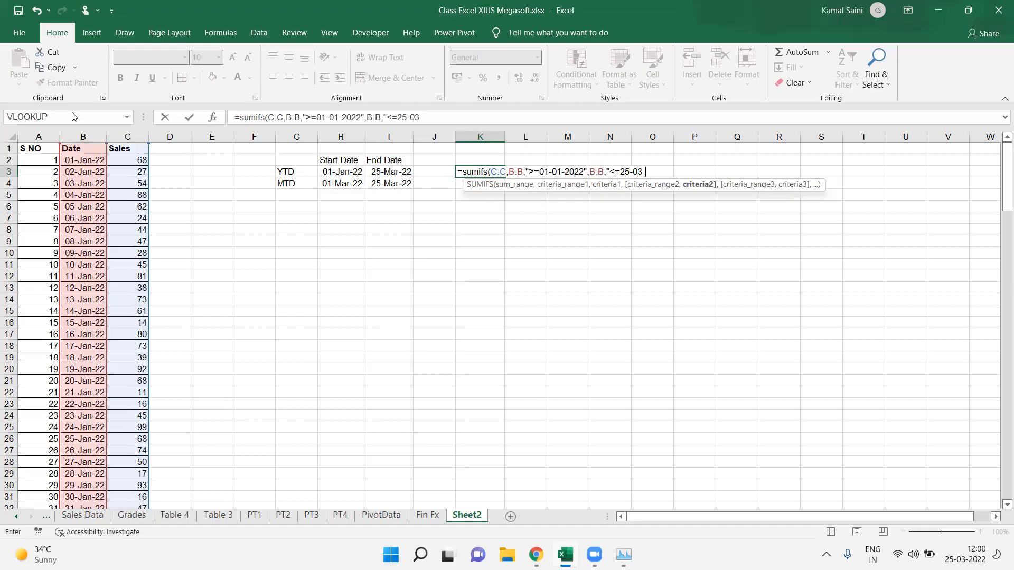
text(-2022"))
key(Return)
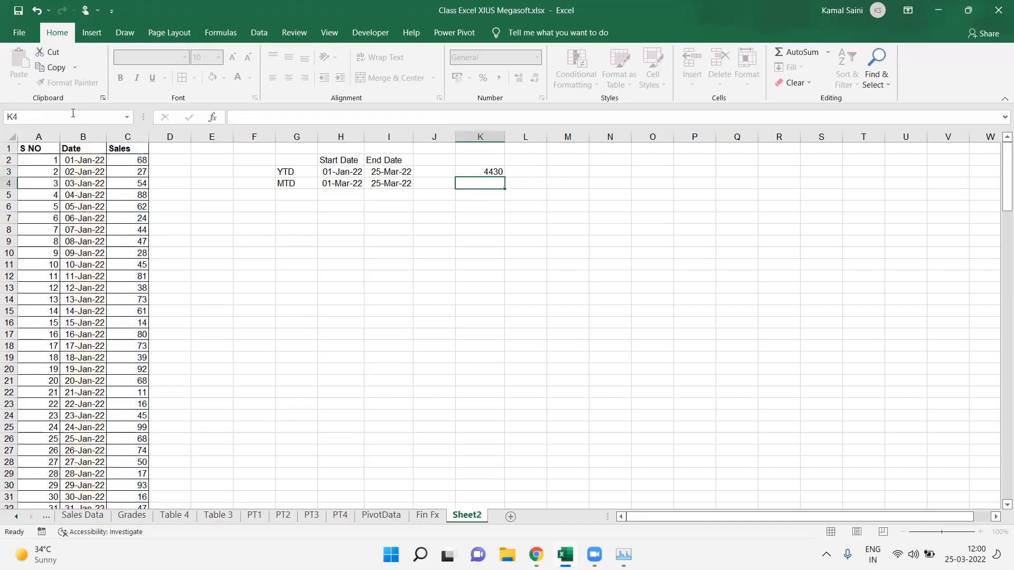
Step: Label cell K2 as YTD Sales
key(Left)
key(Right)
key(Up)
key(Up)
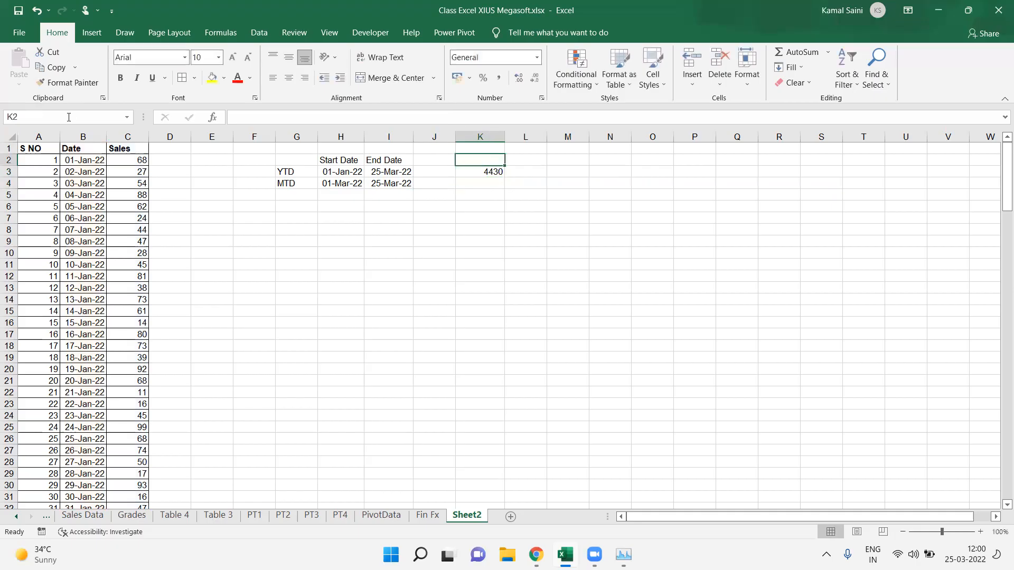
text(YT)
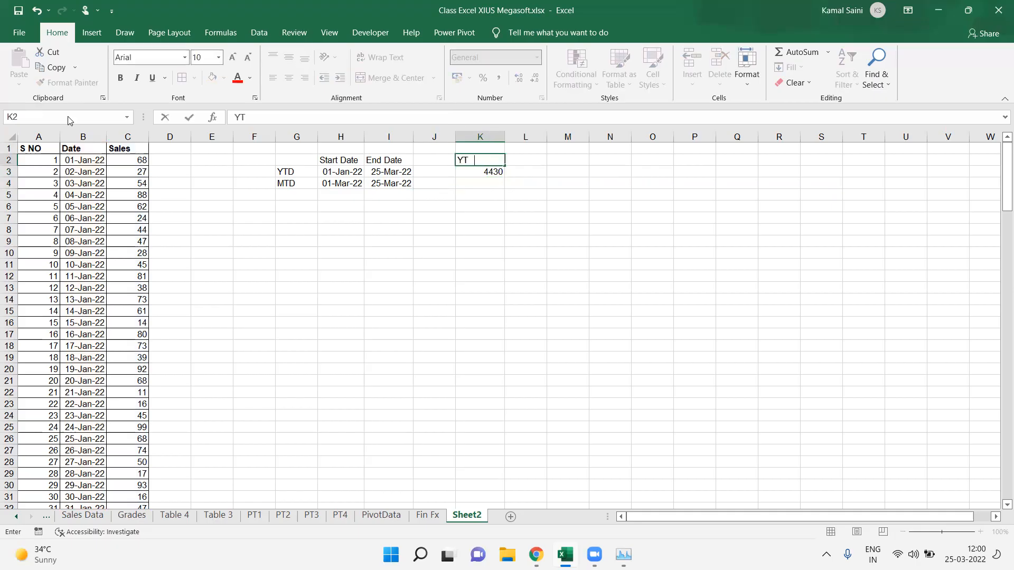
text(D Sales)
key(ctrl+Return)
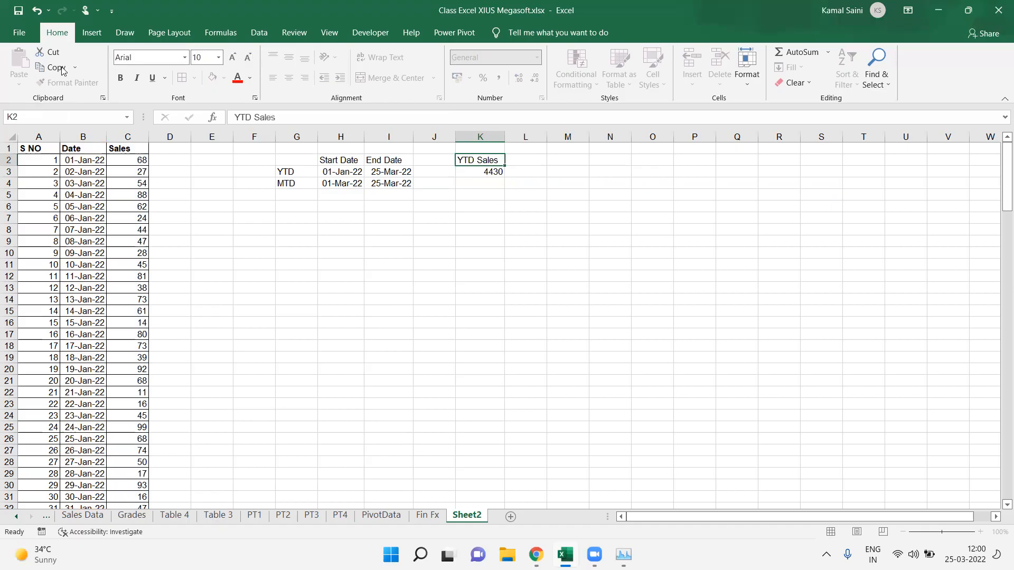
Step: Paste the YTD SUMIFS formula into K4 and change its start date to 01-03-2022 for the MTD total
key(Down)
key(Down)
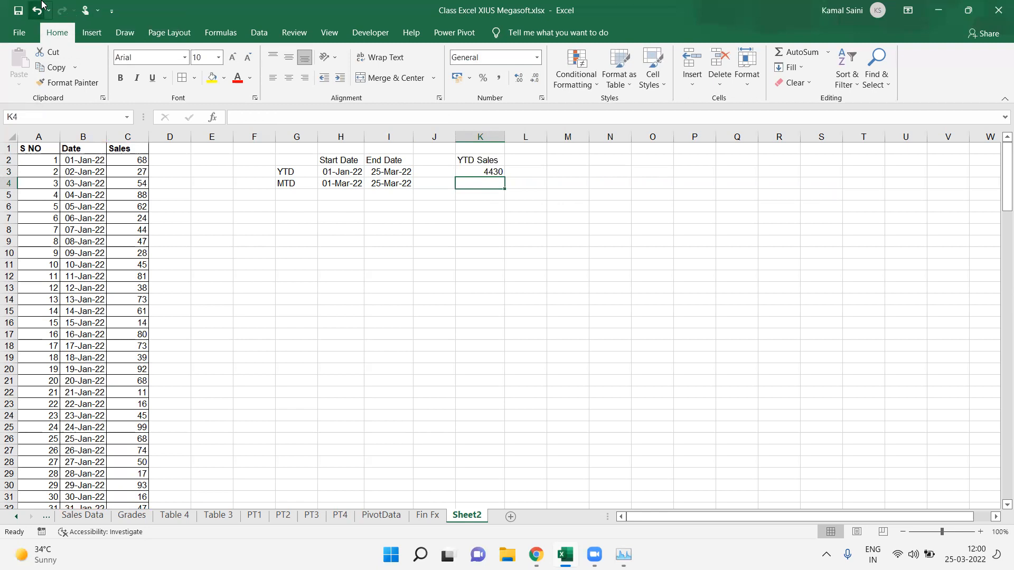
text(=SUMIFS(C:C,B:B,">=01-01-2022",B:B,"<=25-03-2022"))
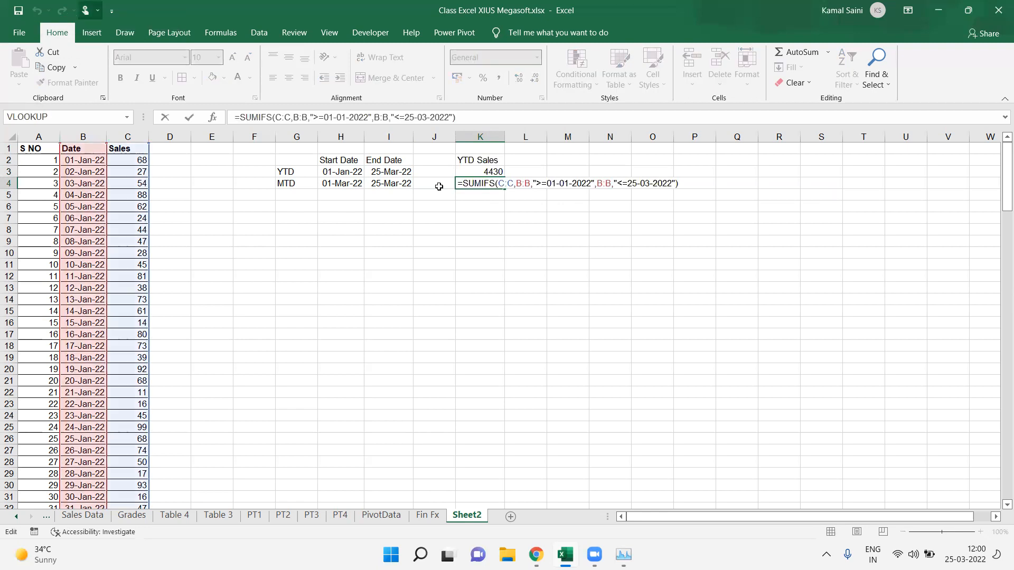
click(569, 182)
key(BackSpace)
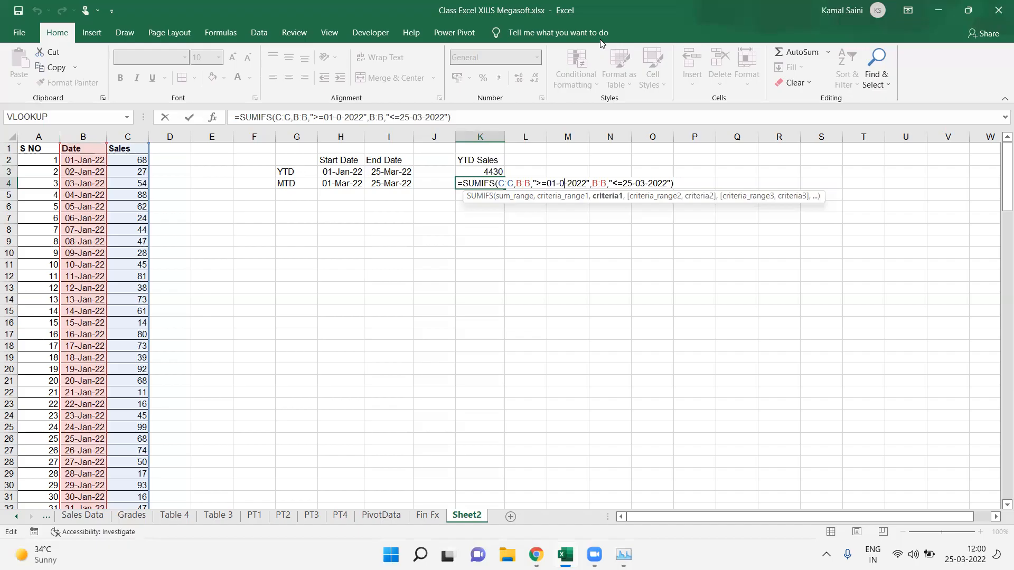
text(3)
key(ctrl+Return)
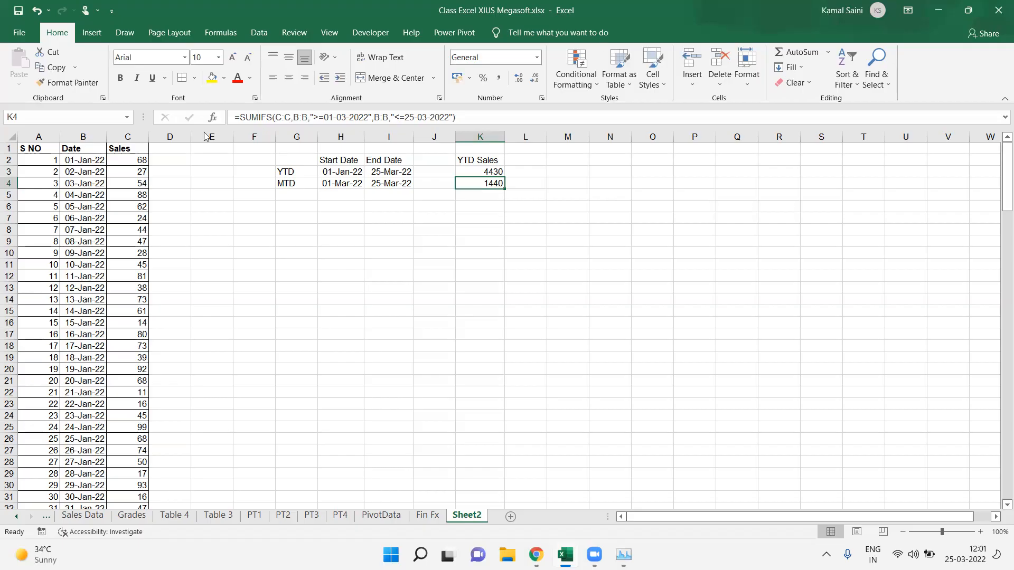
Step: Fill the sales cells from C2 downward with =RANDBETWEEN(1,9)
click(129, 160)
key(ctrl+shift+Down)
text(=ran)
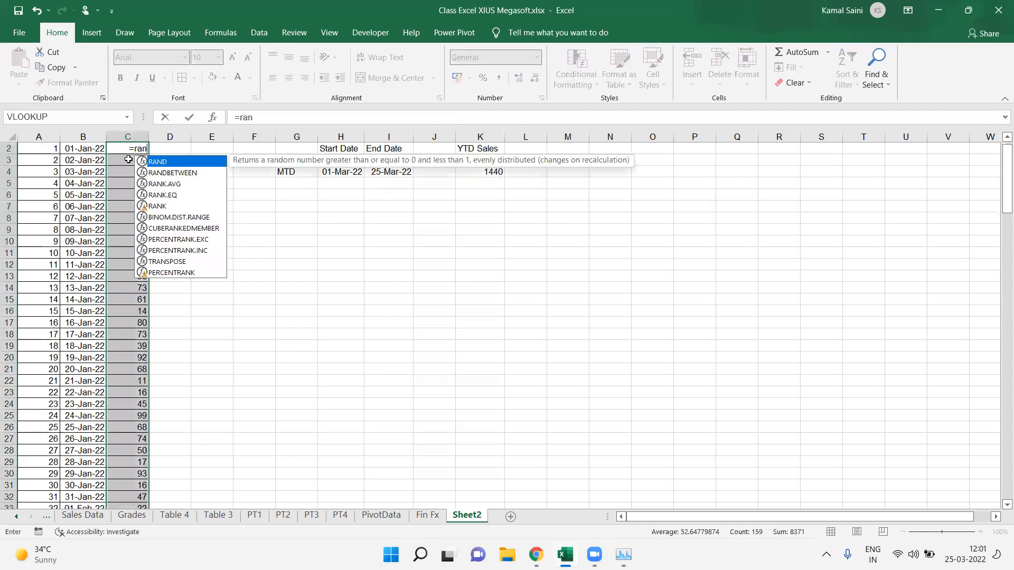
key(Down)
key(Tab)
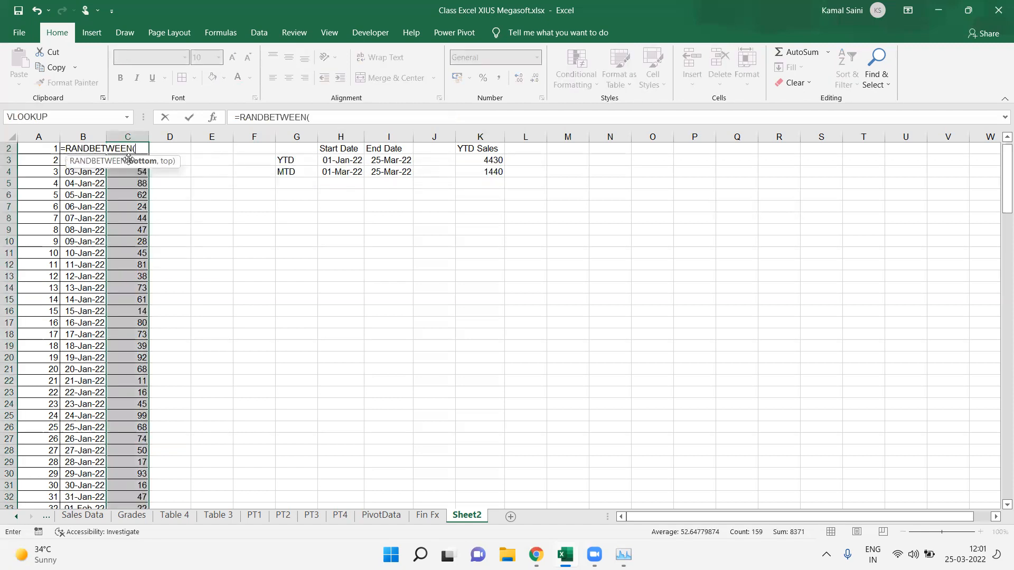
text(1,9))
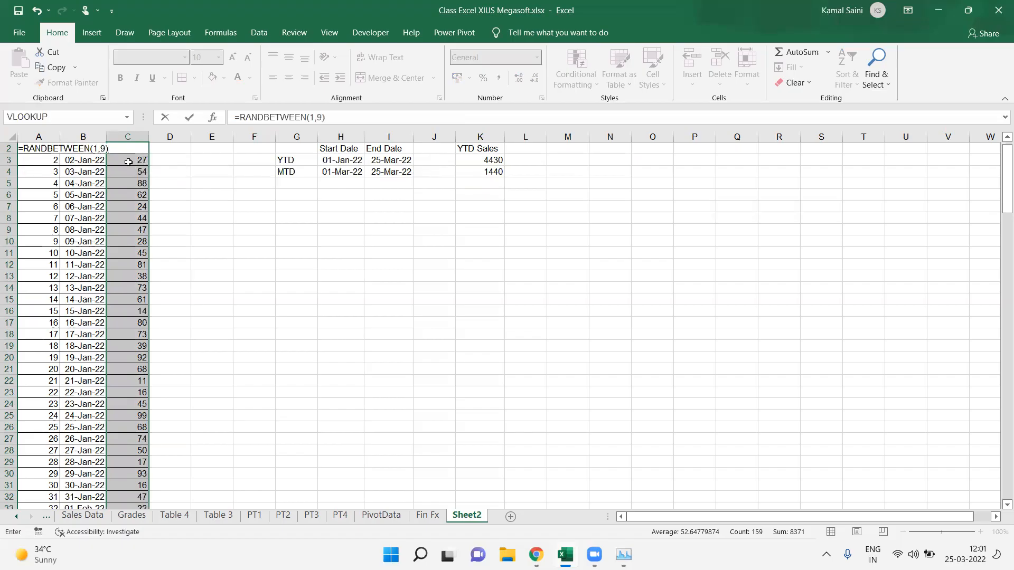
key(ctrl+Return)
key(ctrl+c)
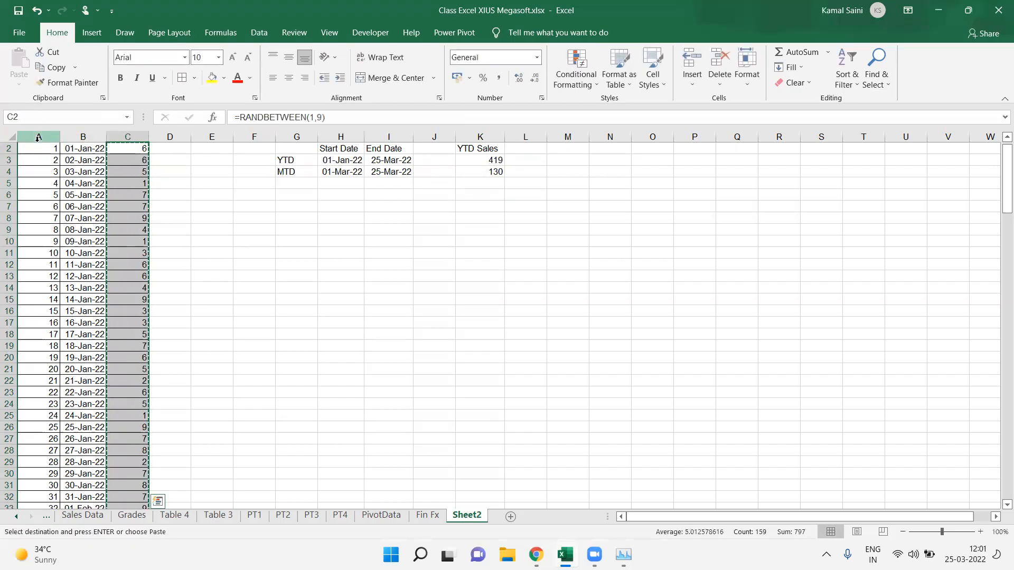
key(ctrl+alt+v)
key(Escape)
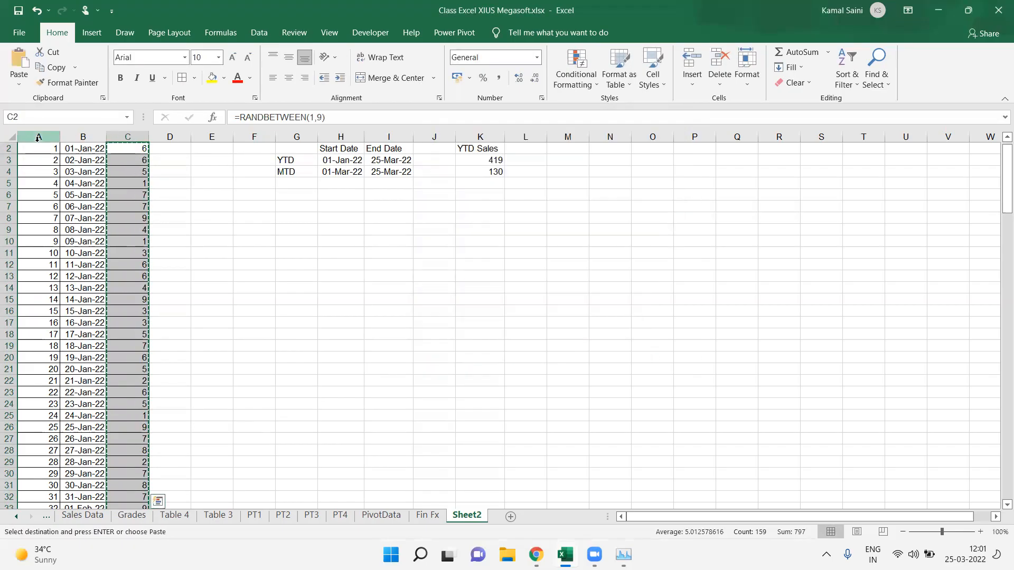
Step: Change the sales cells' formula to =RANDBETWEEN(0,9)
key(F2)
key(Left)
key(Left)
key(Left)
key(shift+Left)
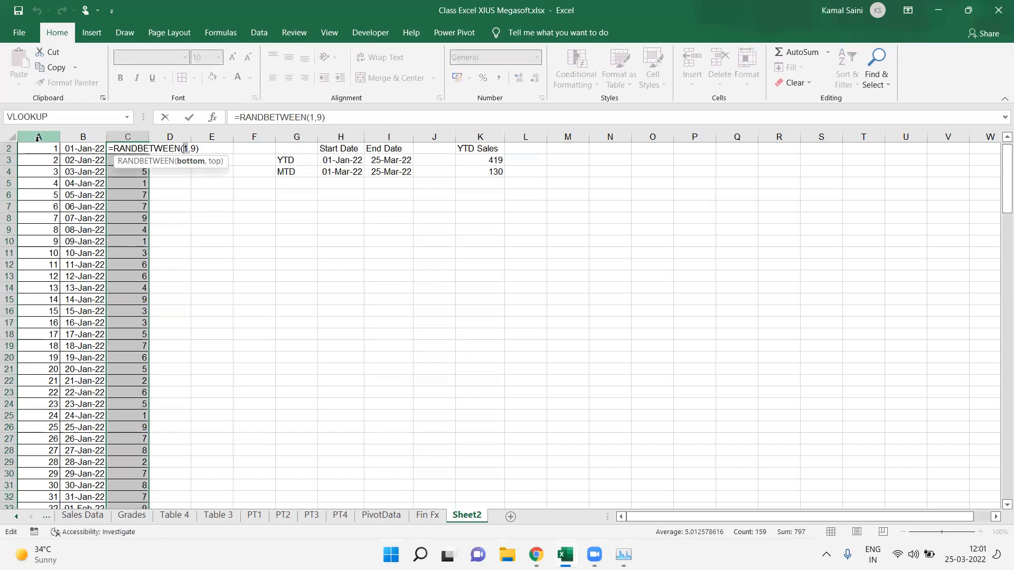
text(0)
key(ctrl+Return)
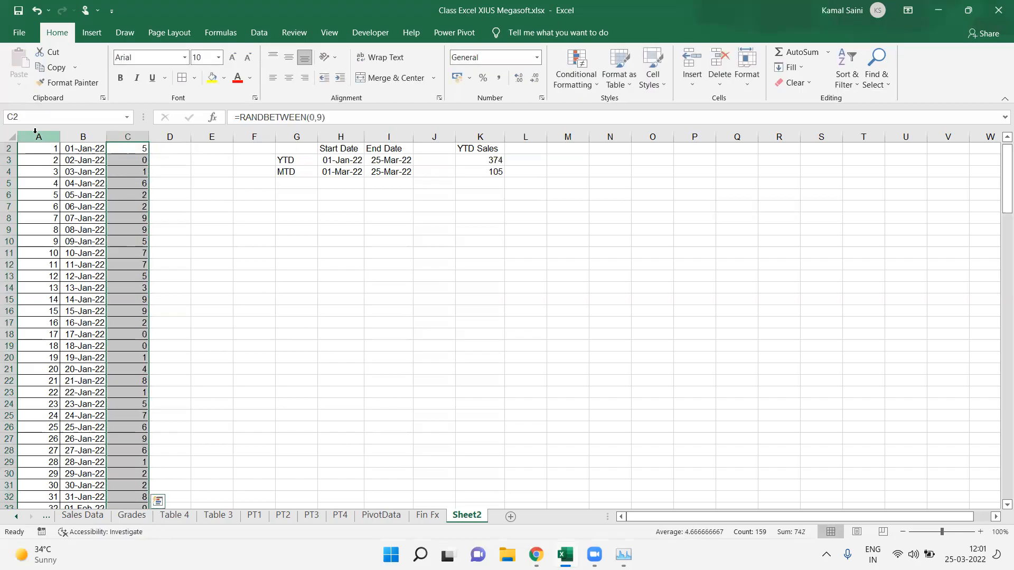
Step: Paste the random sales numbers back onto themselves as values with Paste Special
key(ctrl+c)
key(ctrl+alt+v)
key(Down)
key(Down)
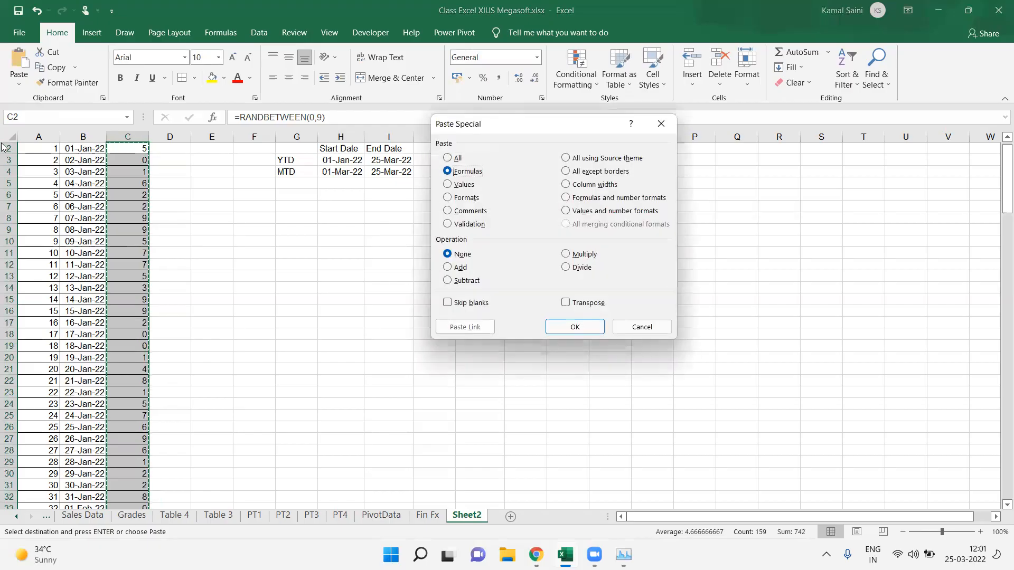
key(Return)
key(ctrl+Up)
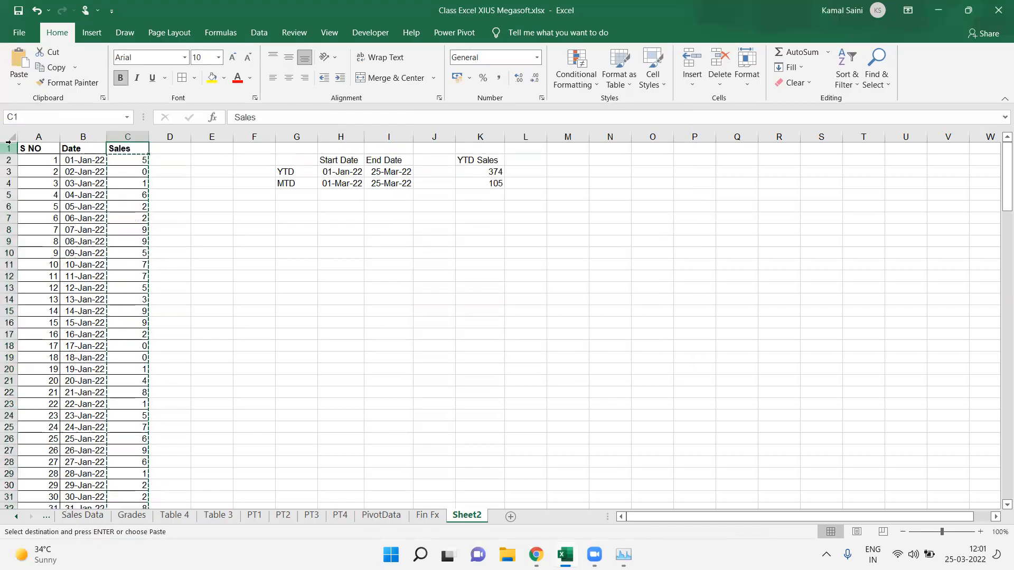
key(Escape)
click(273, 245)
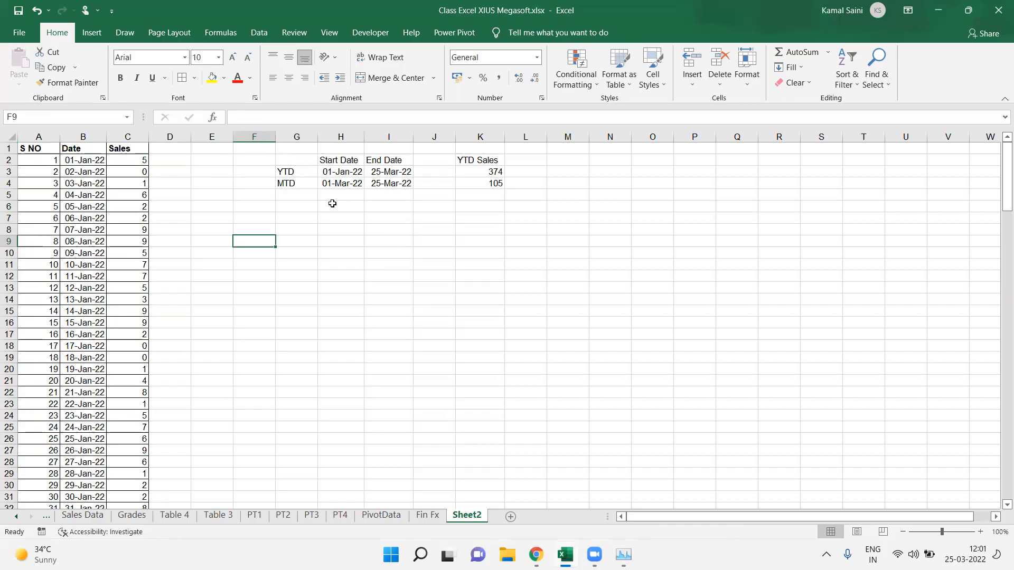
Step: Copy the YTD Sales header from K2 into L2 beside it
click(479, 172)
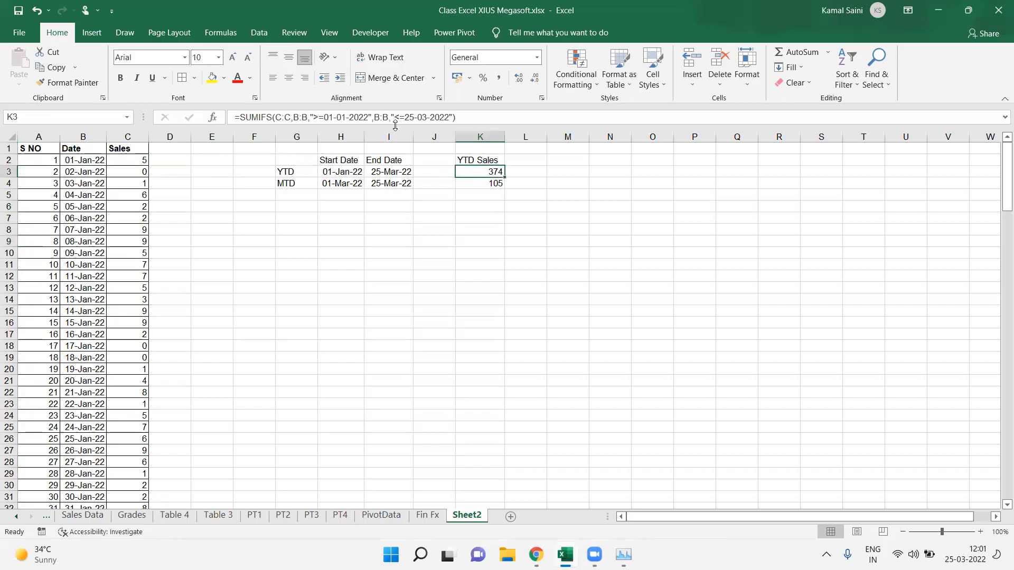
click(559, 162)
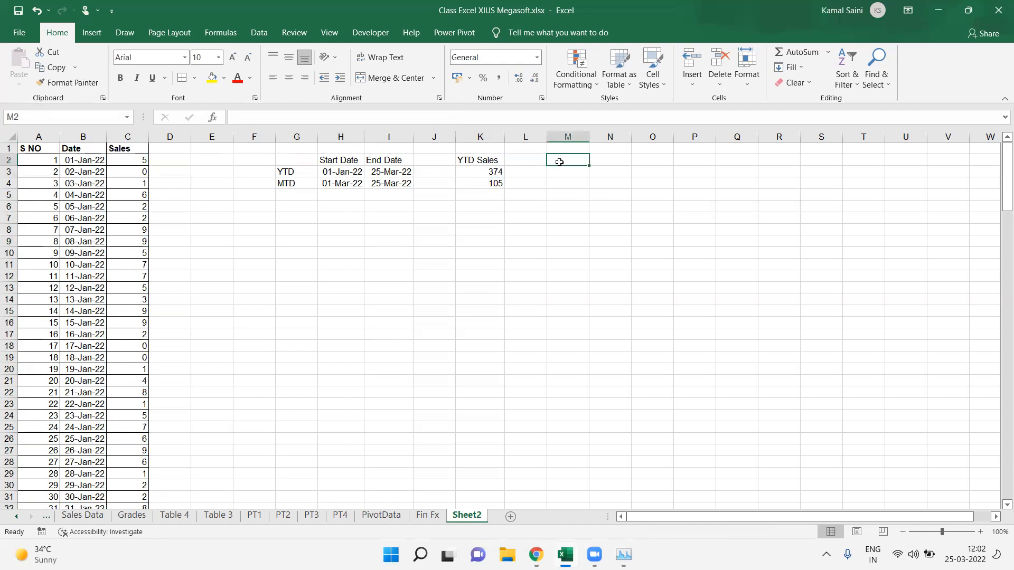
click(562, 170)
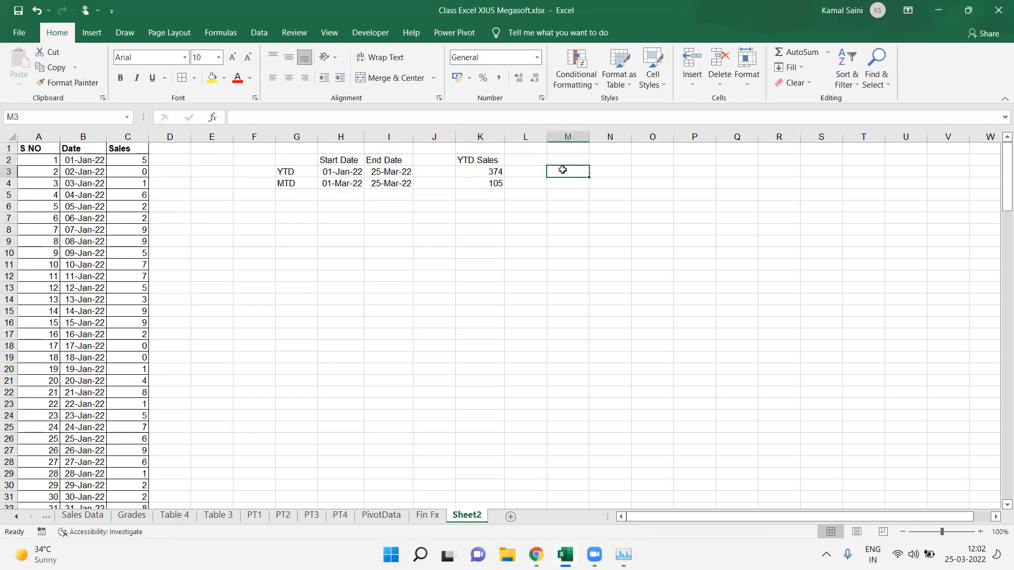
click(562, 163)
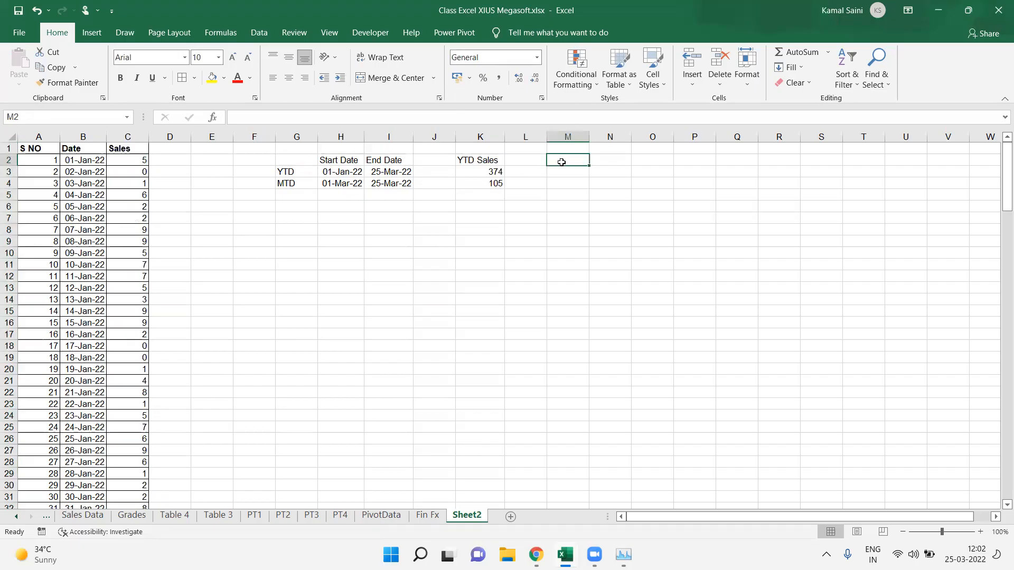
key(Left)
key(ctrl+t)
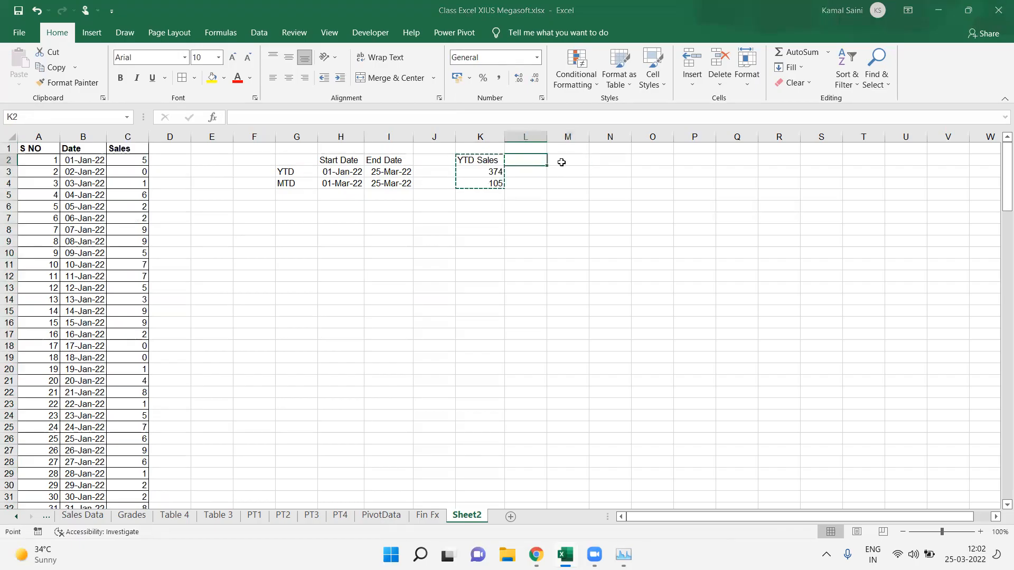
key(Escape)
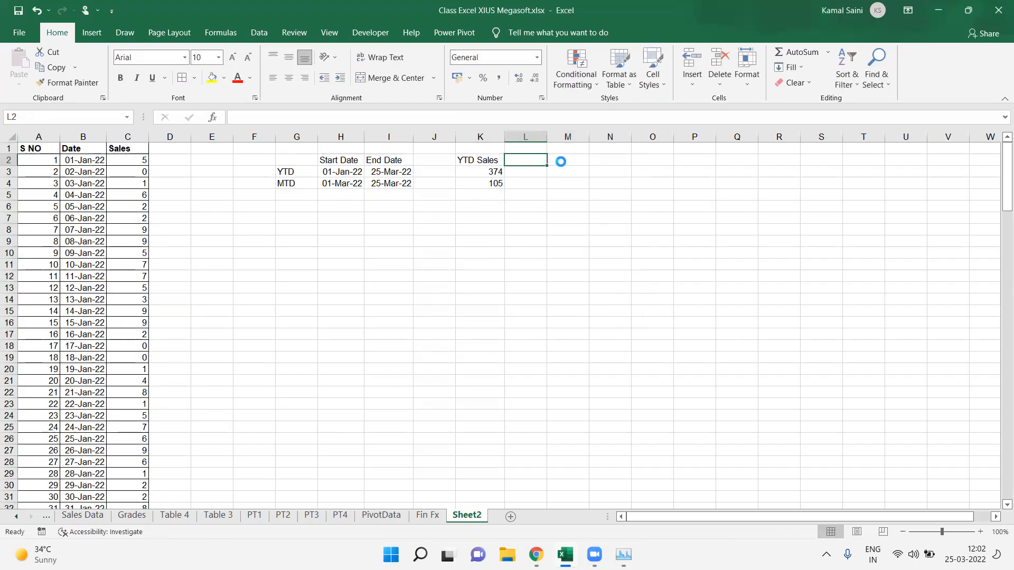
key(ctrl+r)
Step: Start a SUMIFS formula in L3 summing column C where column B dates are on or after the start date in H3
key(Down)
text(=)
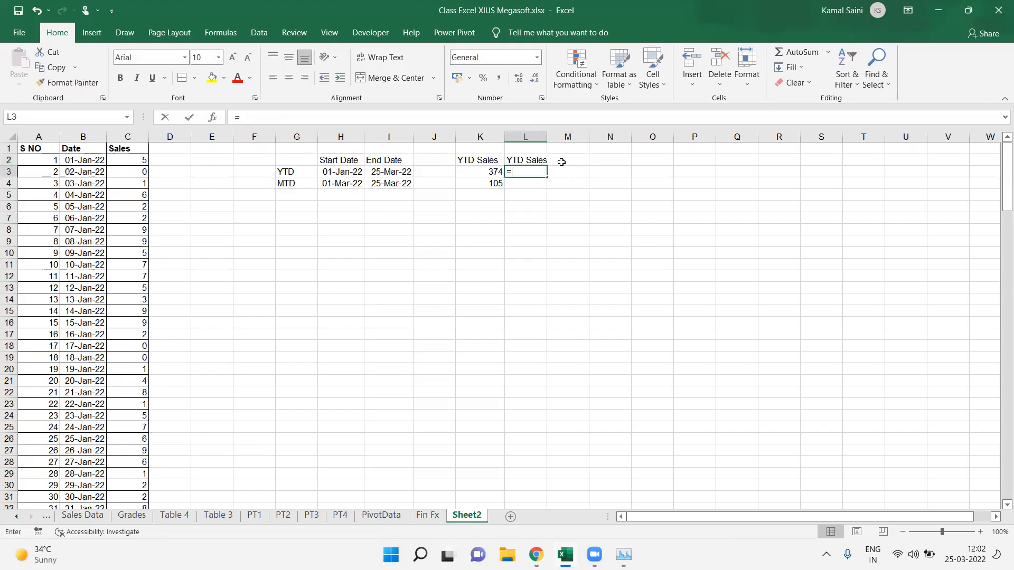
text(SUMIFS()
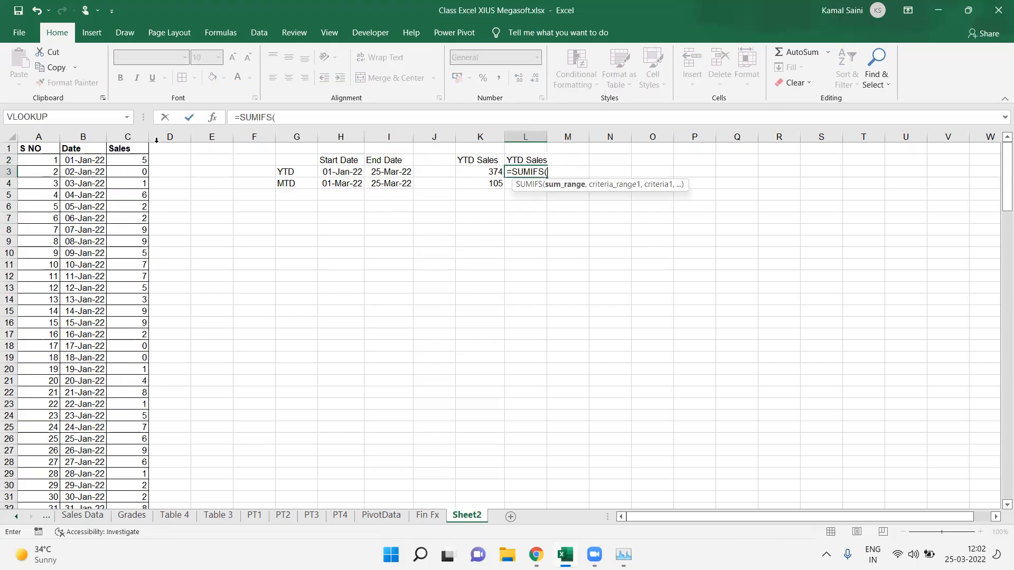
click(128, 138)
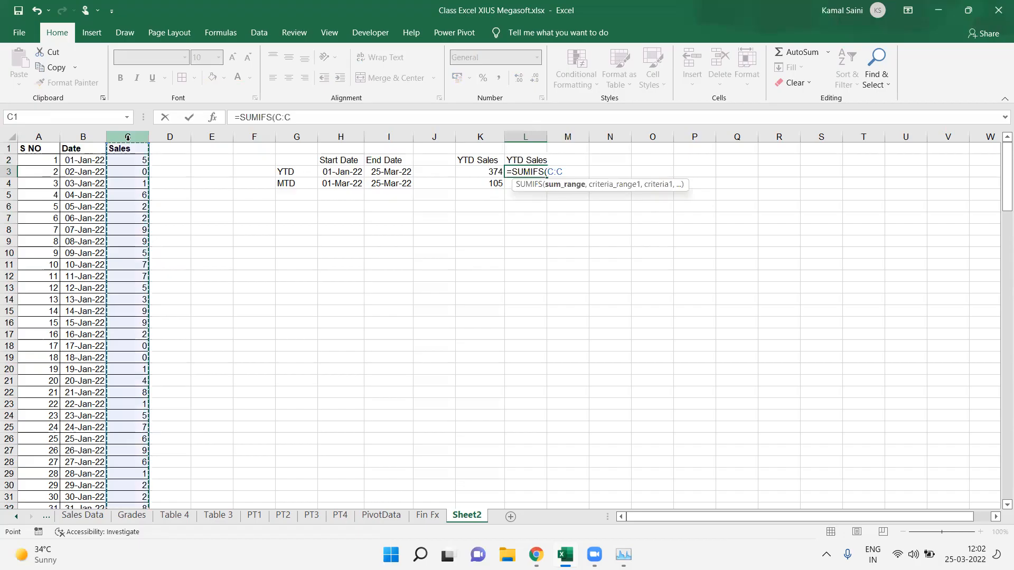
text(,")
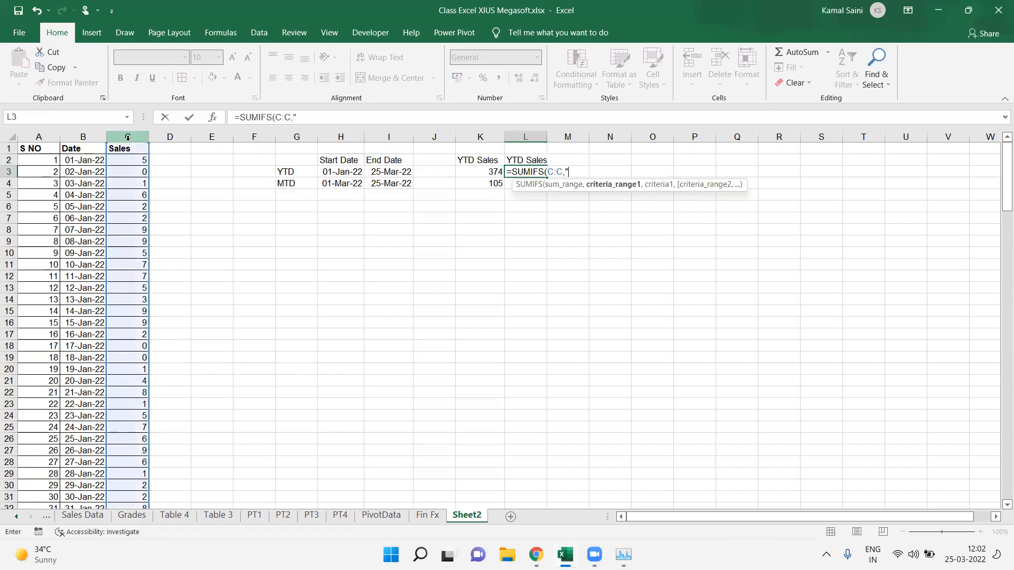
text(>)
text(="&)
click(337, 175)
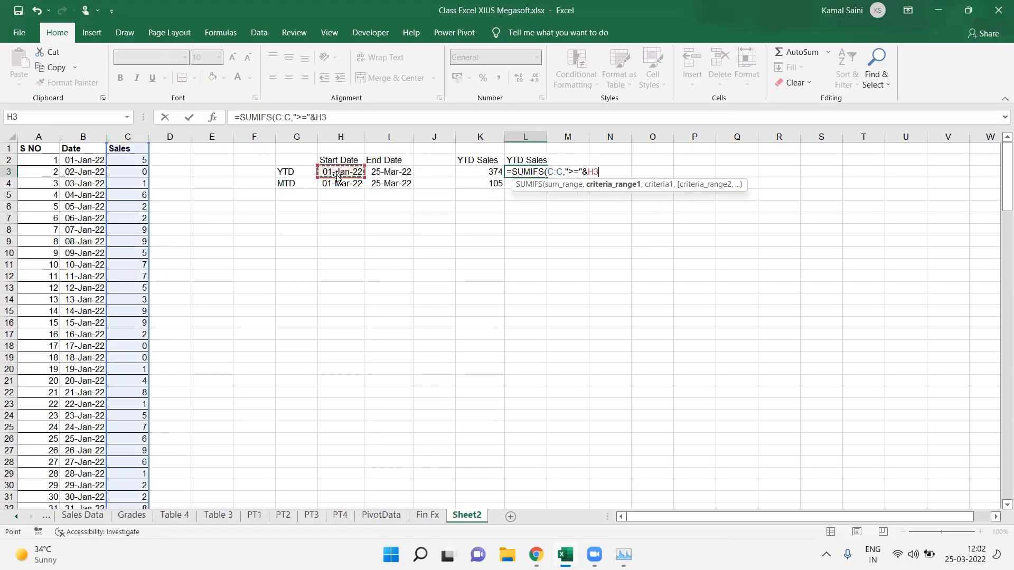
text(,)
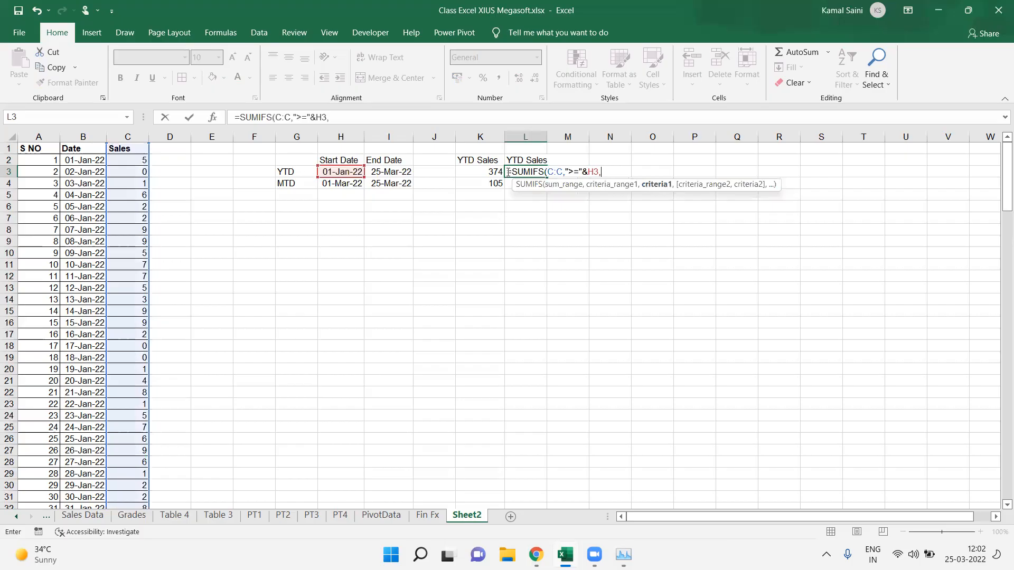
click(563, 172)
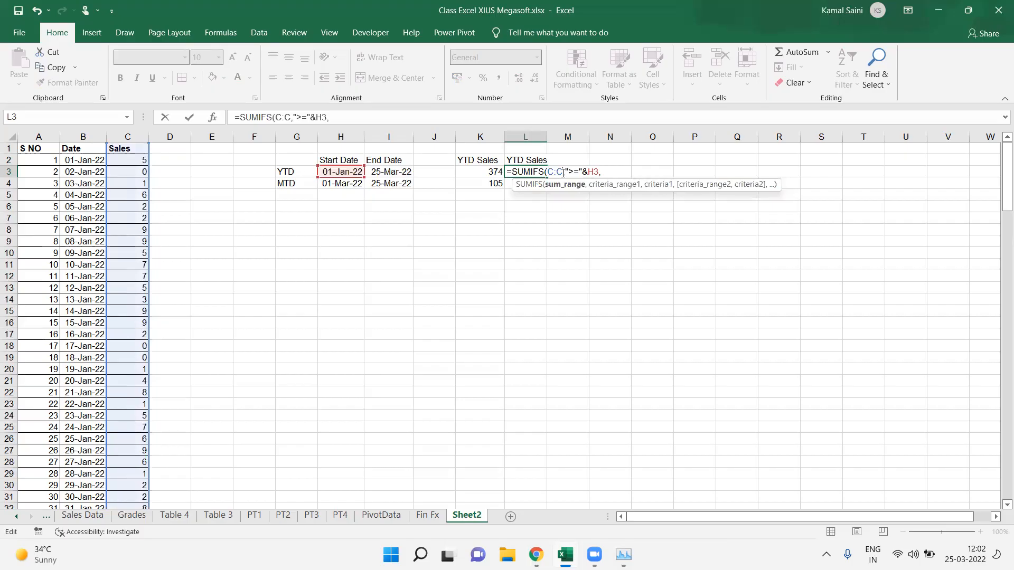
text(,)
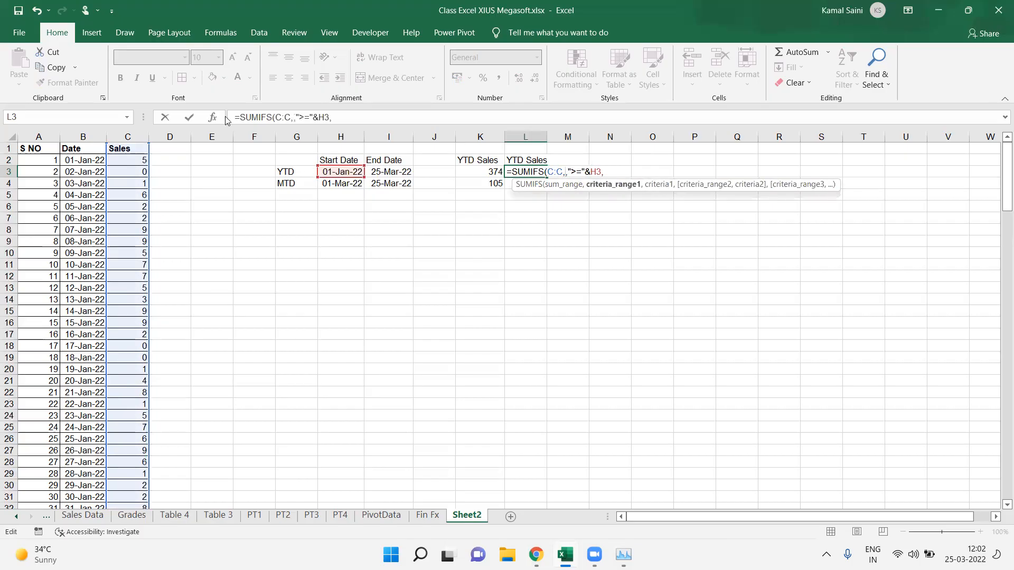
click(87, 136)
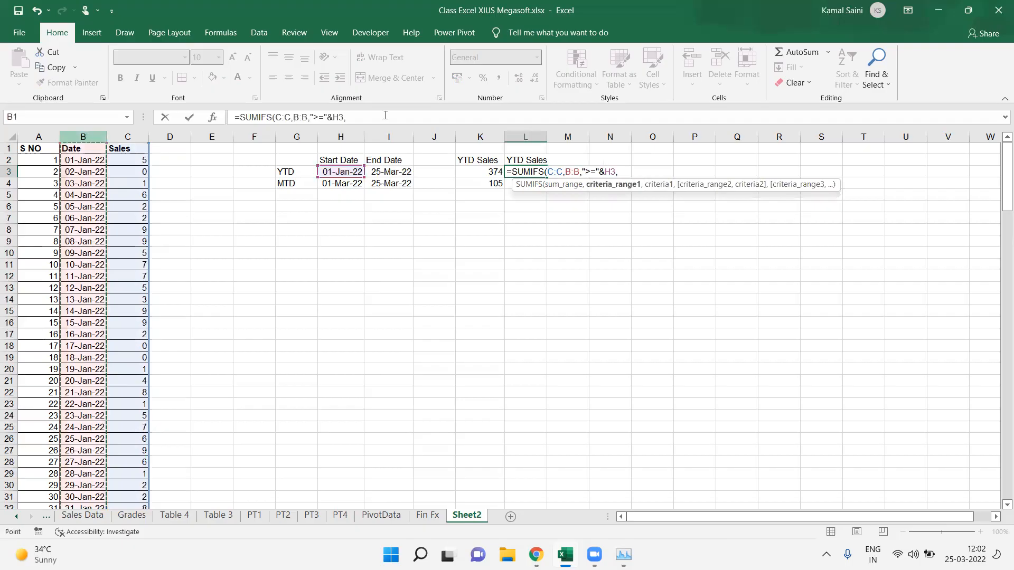
Step: Complete the L3 formula with the criterion that column B dates are on or before the end date in I3
click(624, 169)
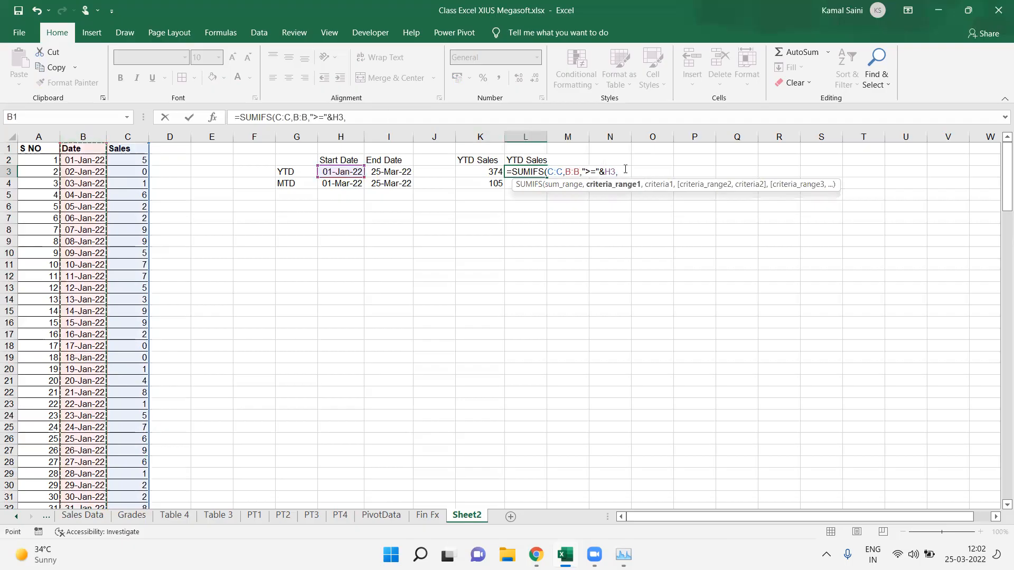
click(84, 137)
text(,)
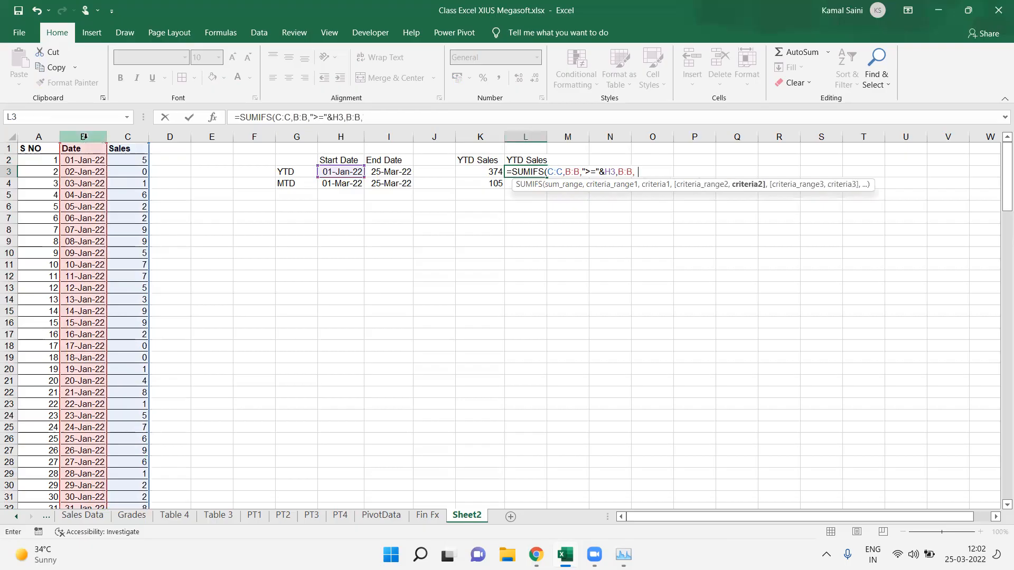
key(BackSpace)
text("<="&)
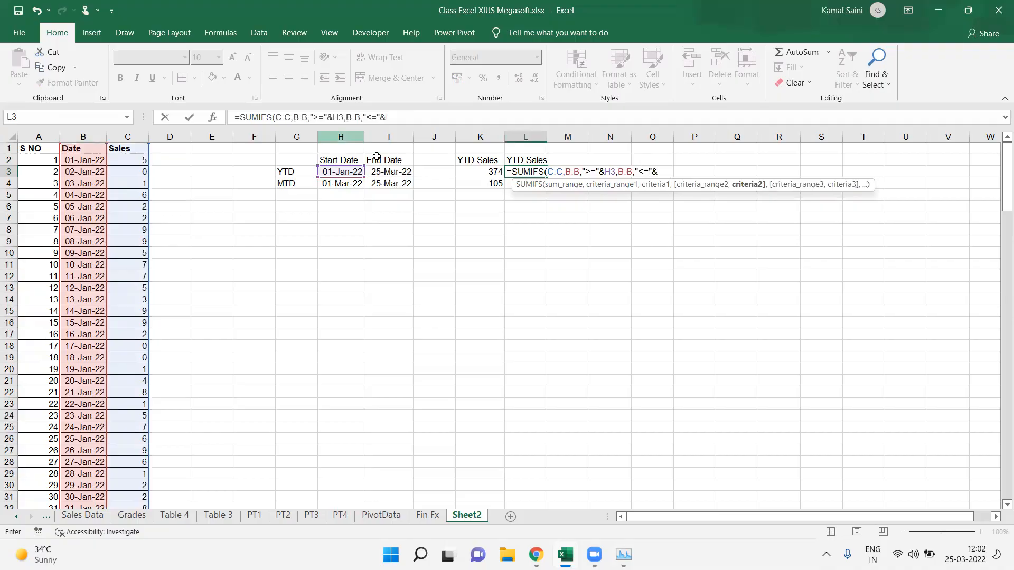
click(385, 170)
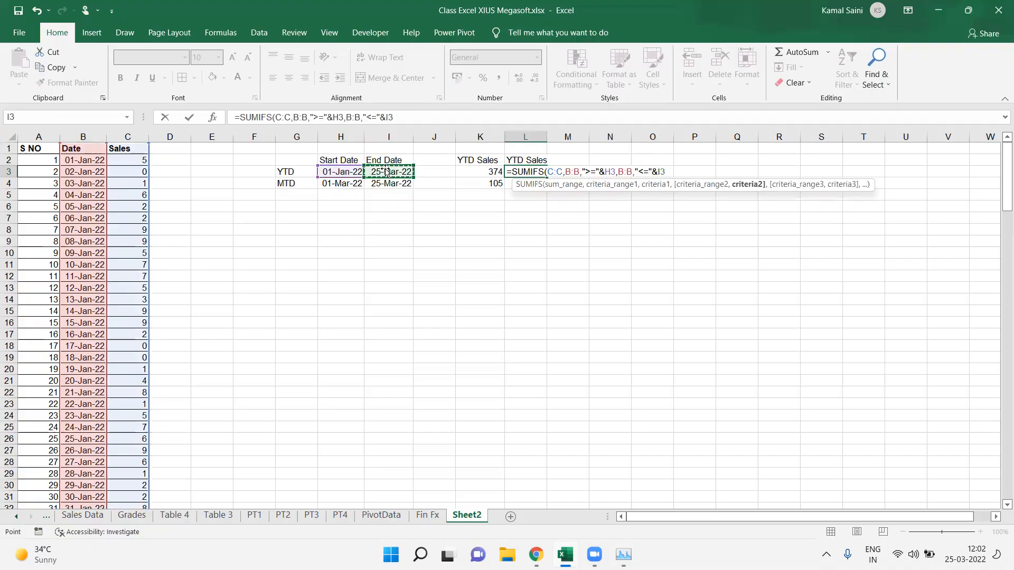
key(Return)
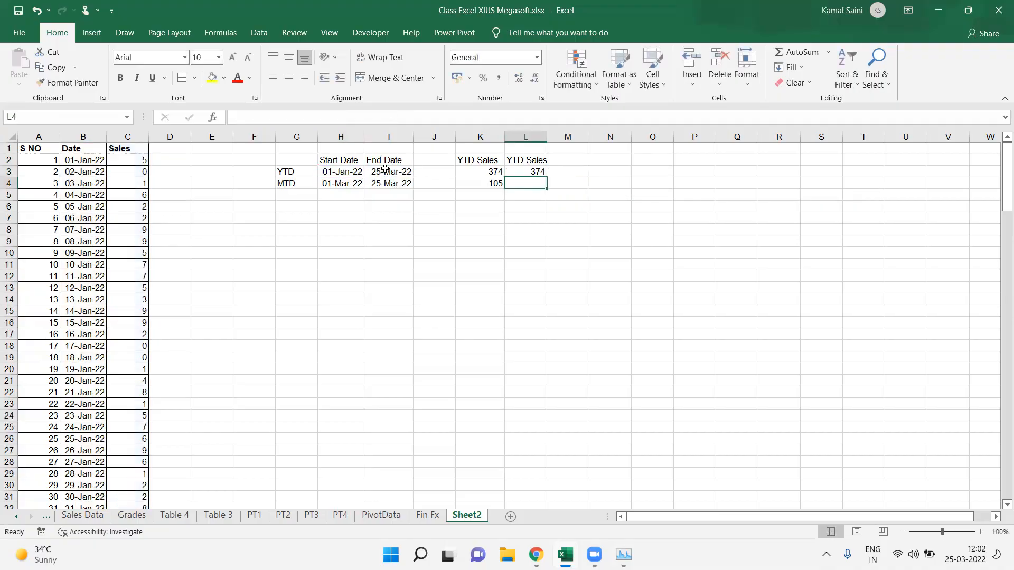
Step: Fill the L3 formula down into L4 and review the hard-coded formula in K3
key(ctrl+d)
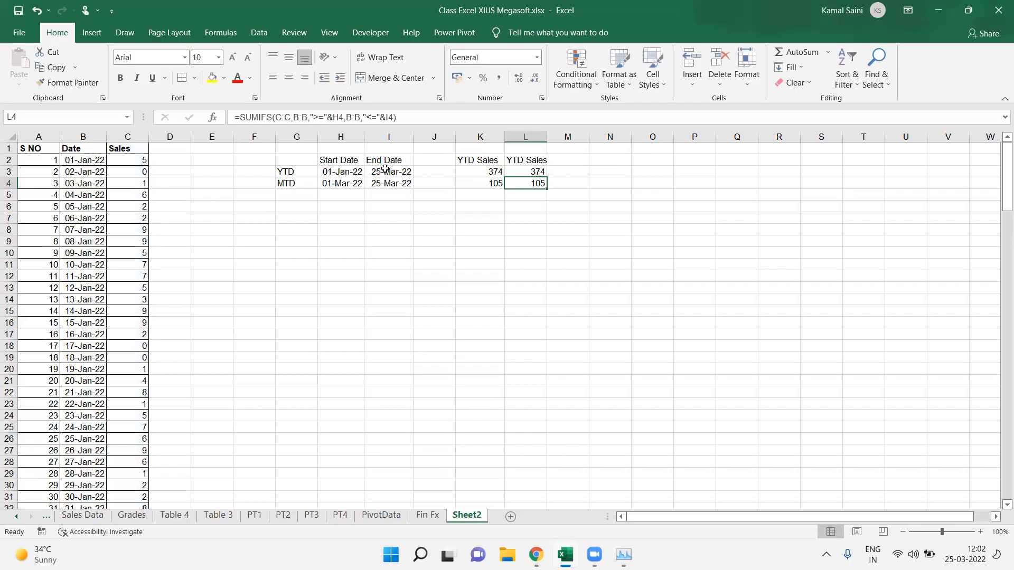
click(480, 168)
double_click(481, 168)
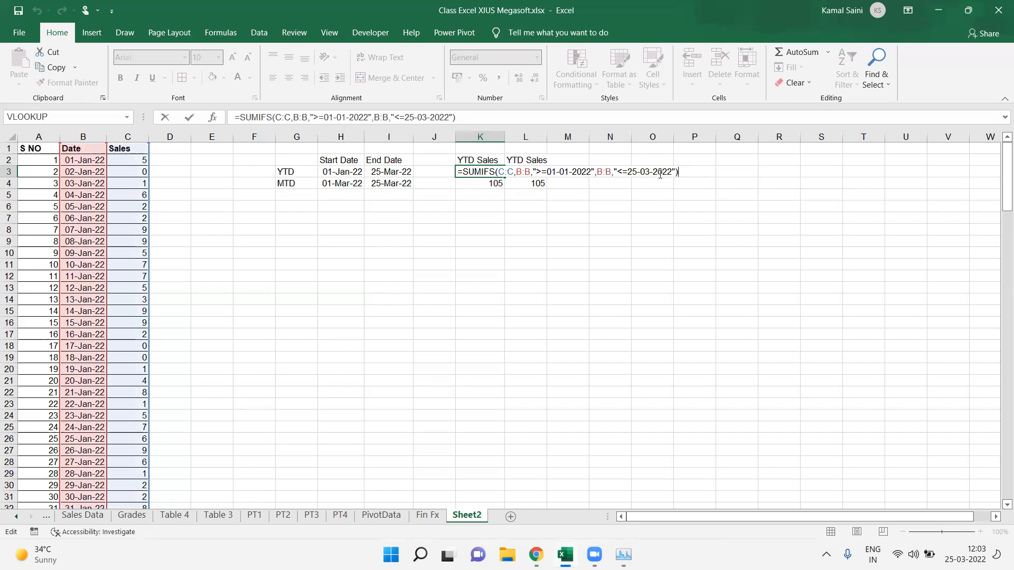
key(Return)
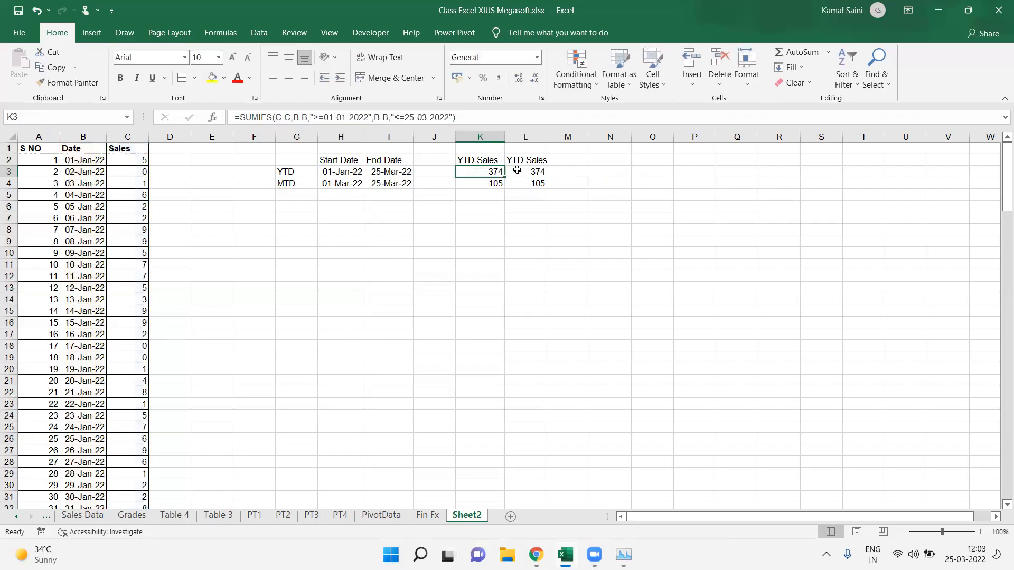
Step: Label the result columns Dynamic in L1 and Static in K1
click(524, 147)
text(Dynamic)
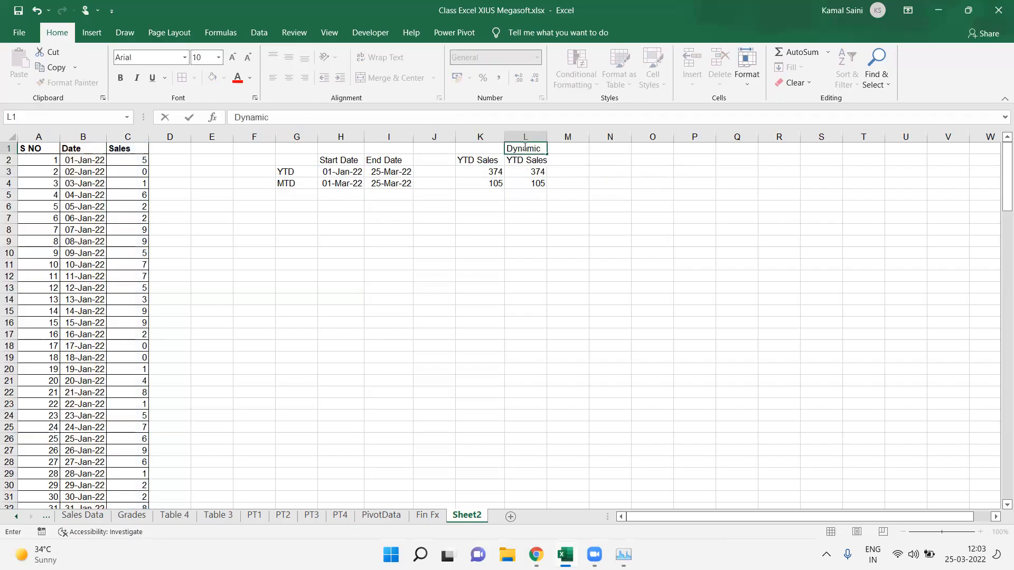
key(Left)
text(St)
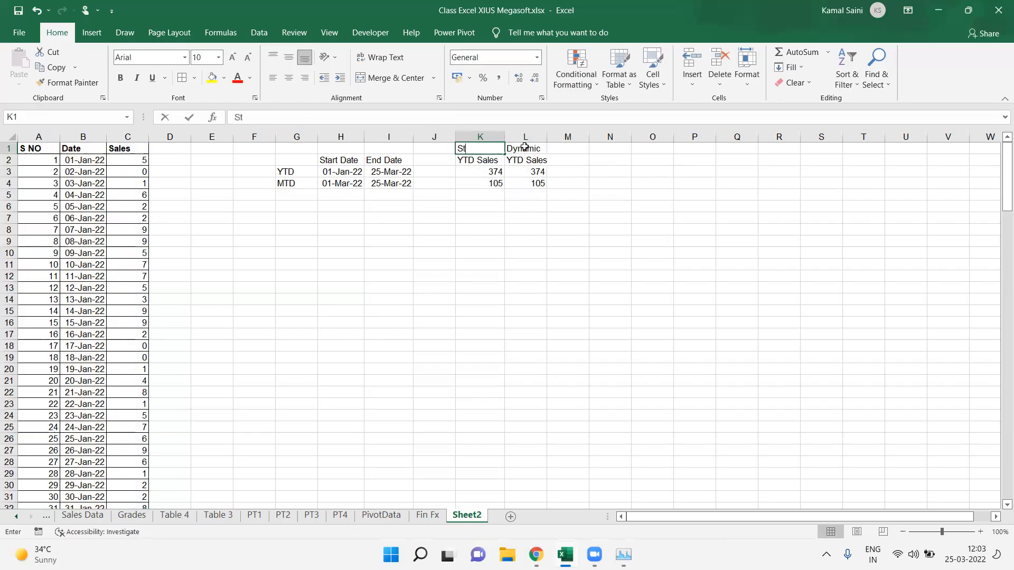
text(atic)
key(Down)
key(Down)
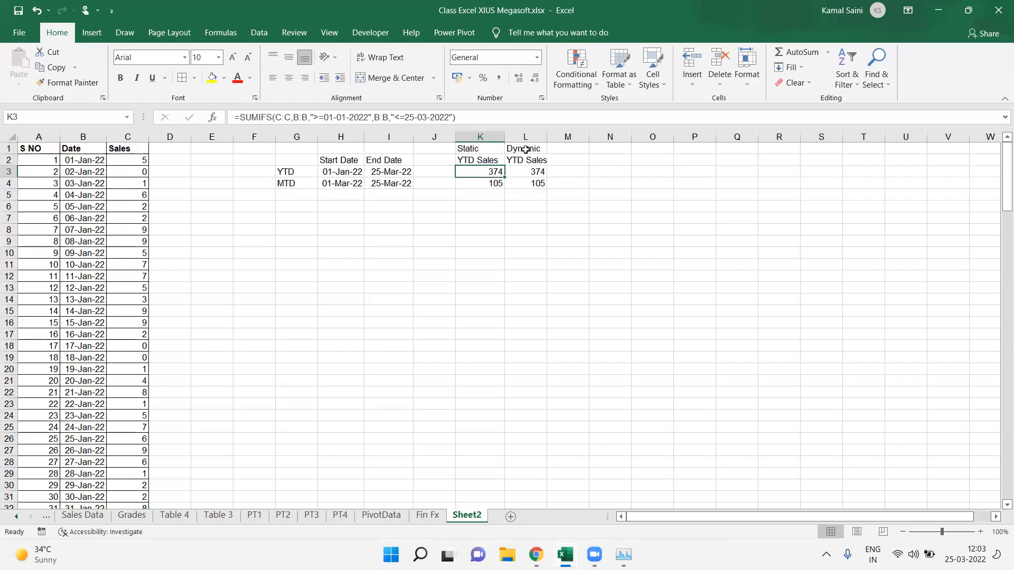
Step: Rename the Sales header in C1 to No of People Hired
key(F2)
key(Return)
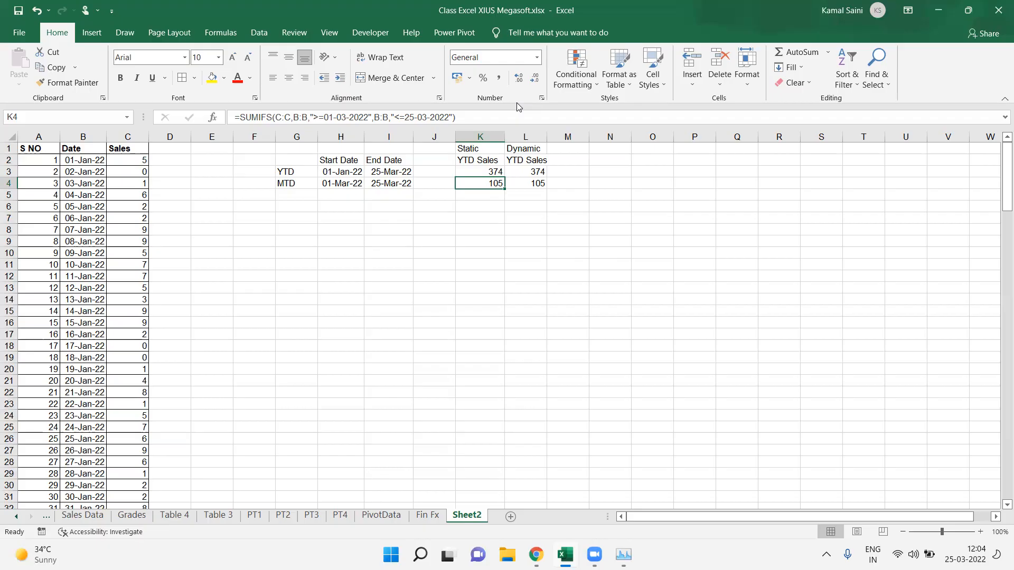
click(133, 148)
key(shift+space)
text(o)
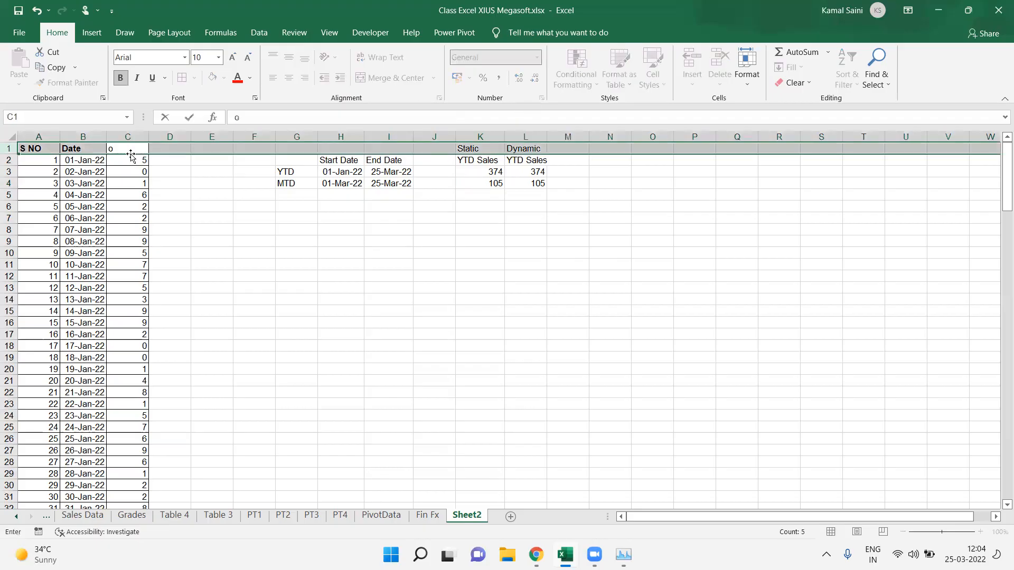
key(BackSpace)
text(No of People Hired)
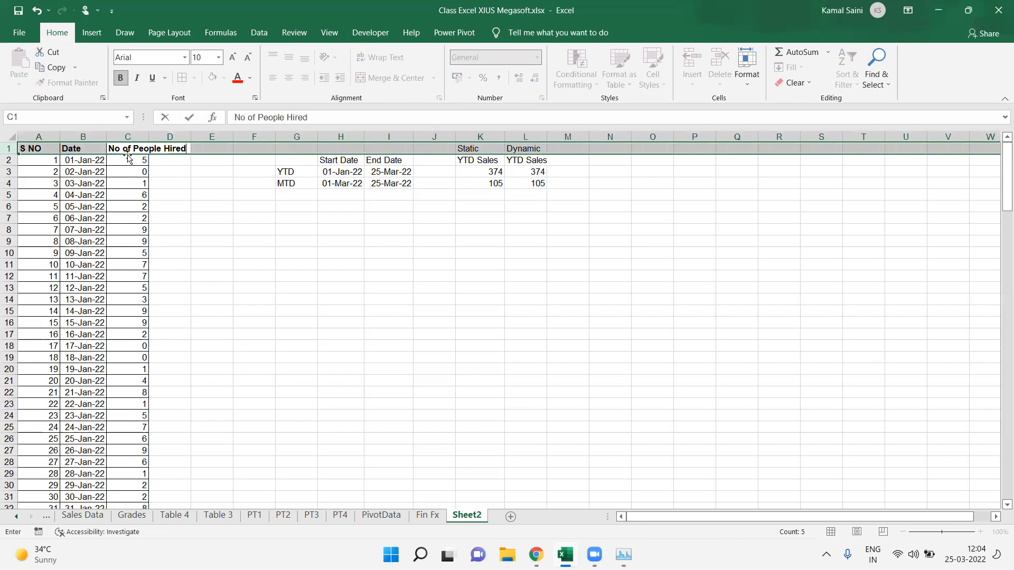
key(ctrl+Return)
Step: Autofit the width of column C to its header
key(Right)
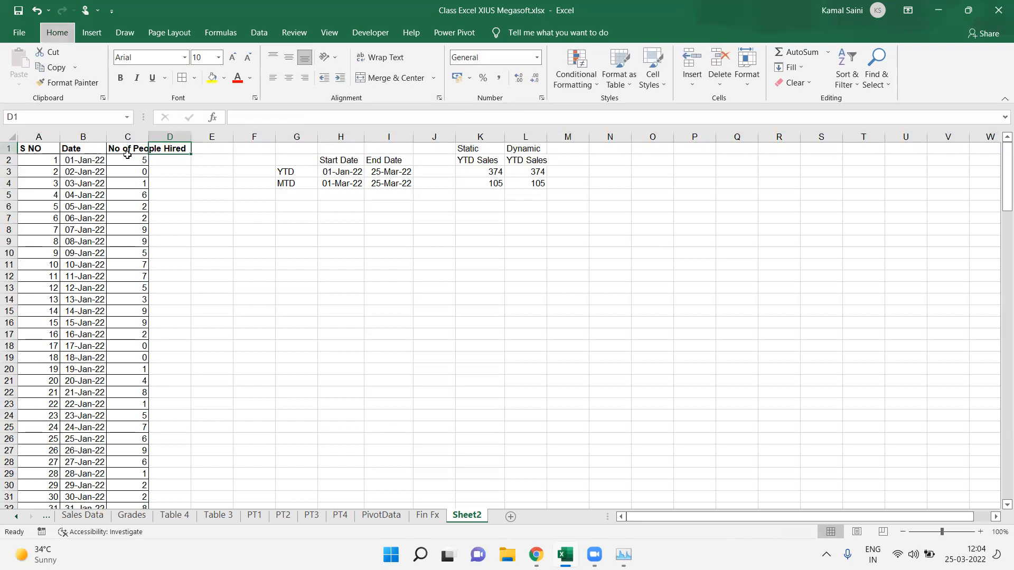
key(Left)
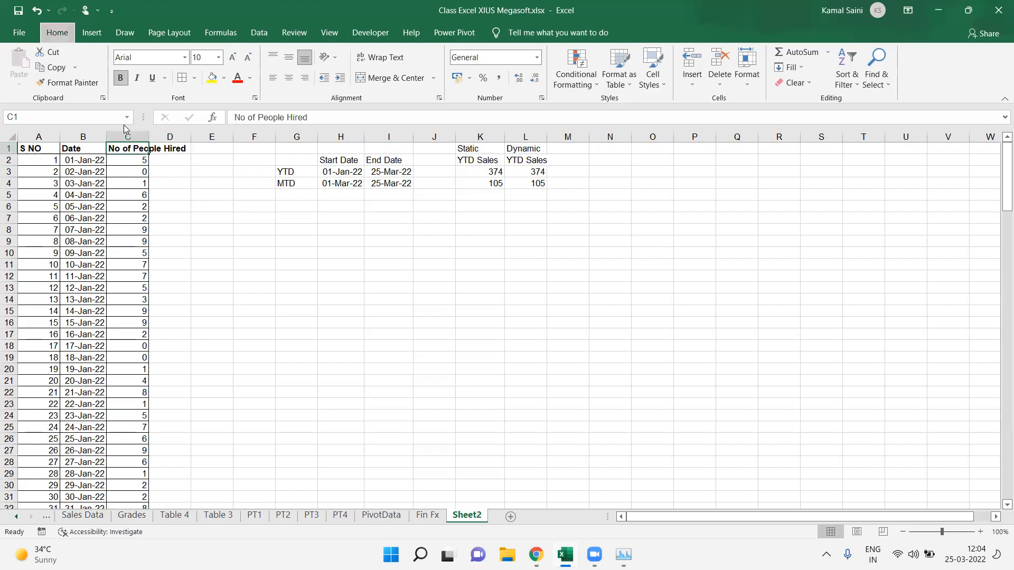
key(alt+h)
key(o)
key(i)
key(Right)
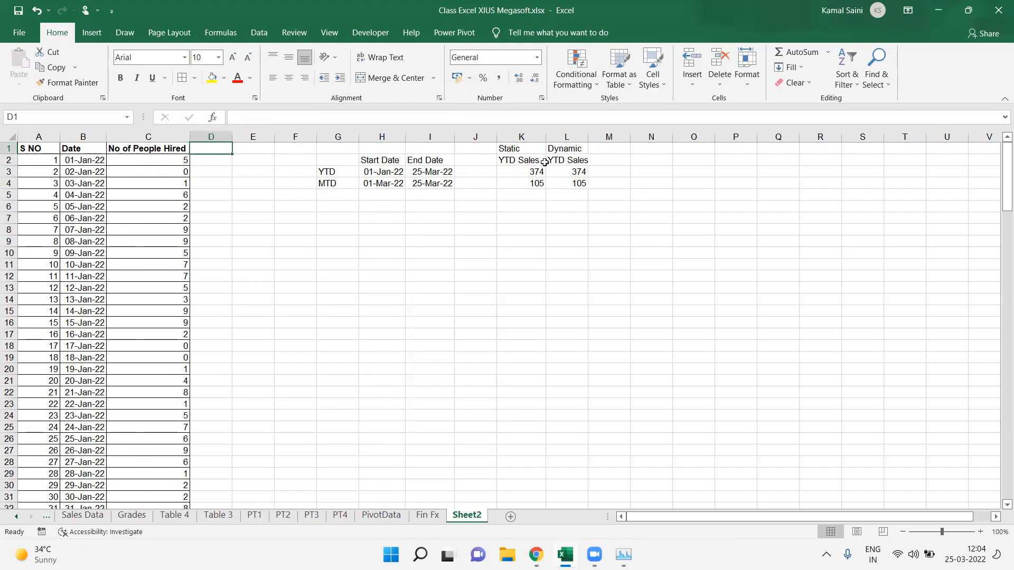
Step: Open the dynamic SUMIFS formula in L3 and step through its sum range, criteria ranges and date criteria
click(574, 181)
key(Up)
key(F2)
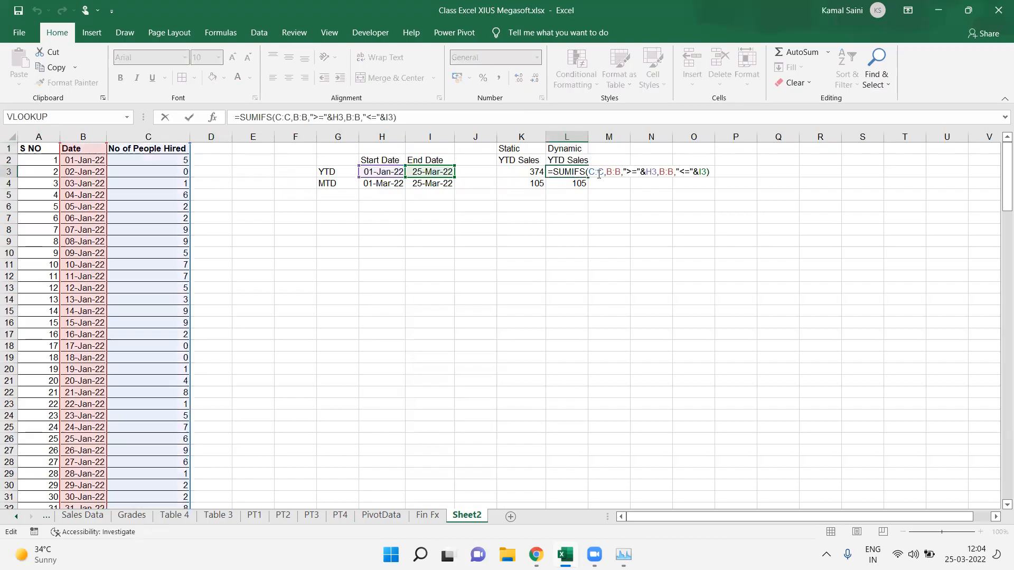
click(599, 173)
click(616, 173)
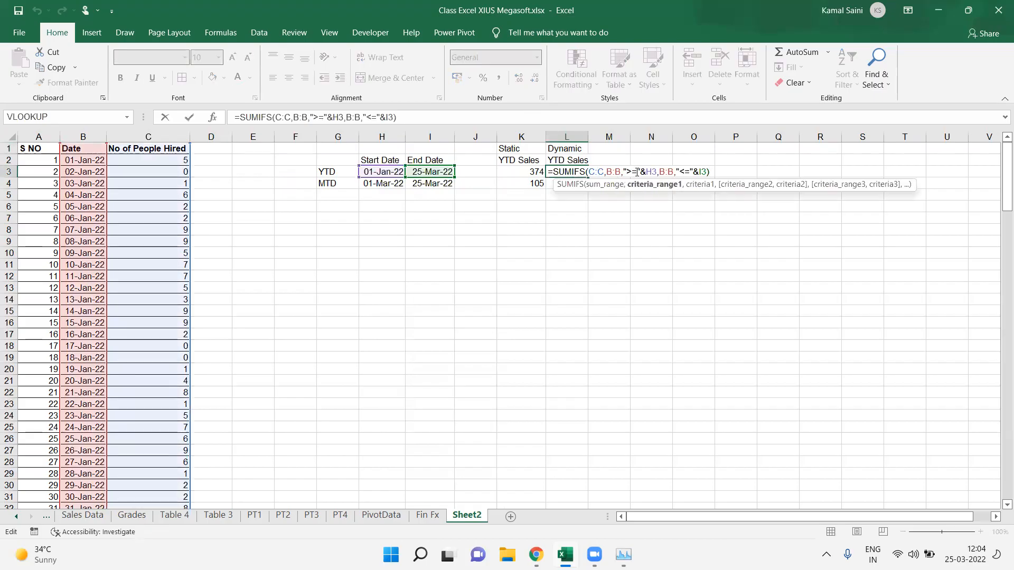
click(650, 174)
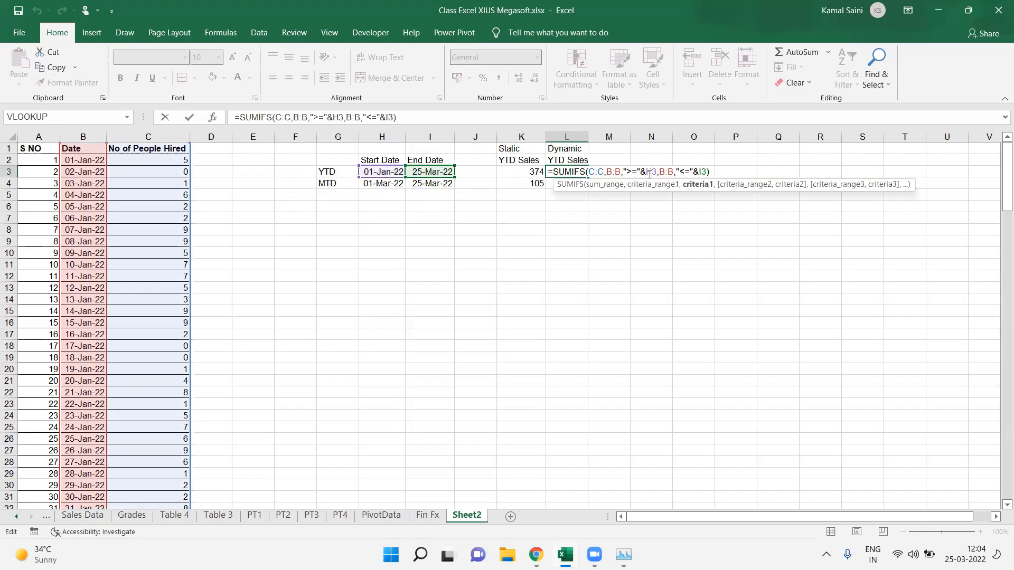
click(672, 174)
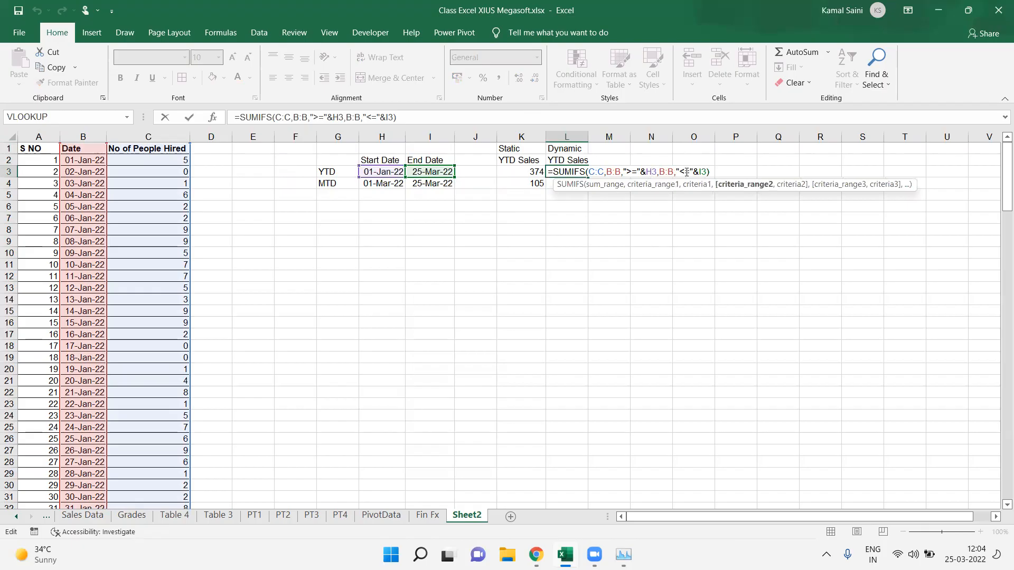
click(707, 172)
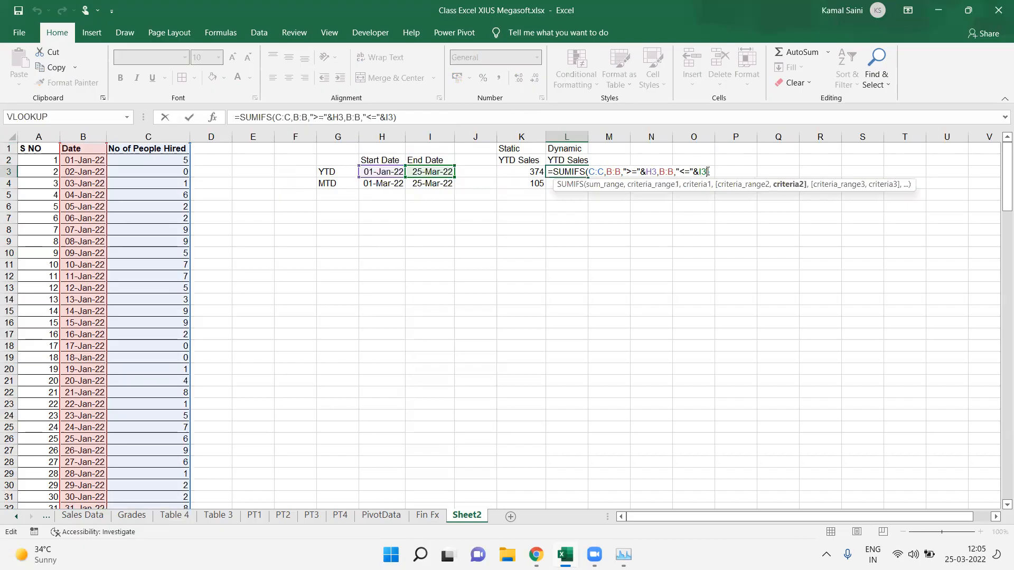
Step: Show the formulas of L3 and L4 as text in M3:M4 using FORMULATEXT
key(Tab)
text(=)
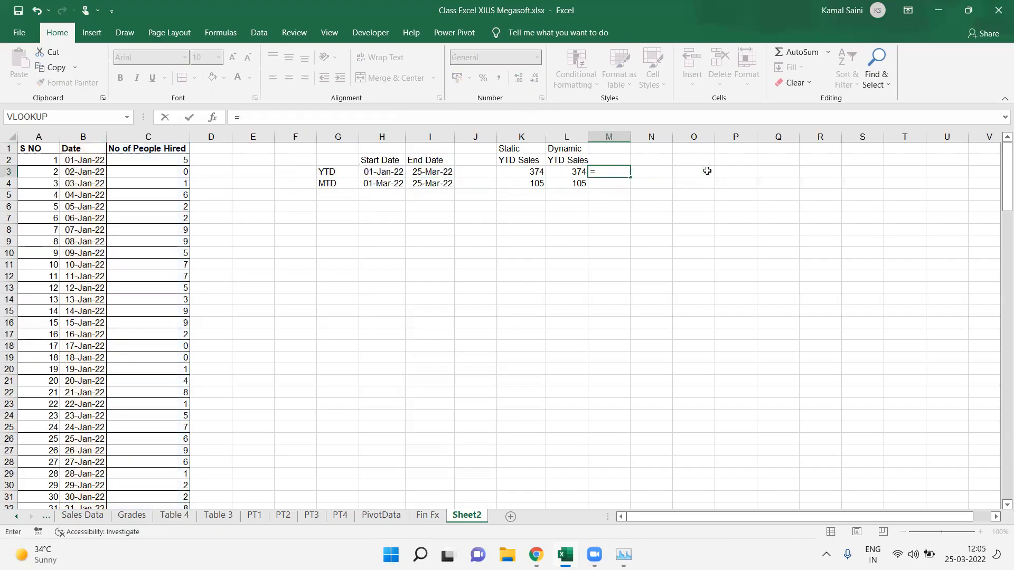
text(form)
key(ctrl+Return)
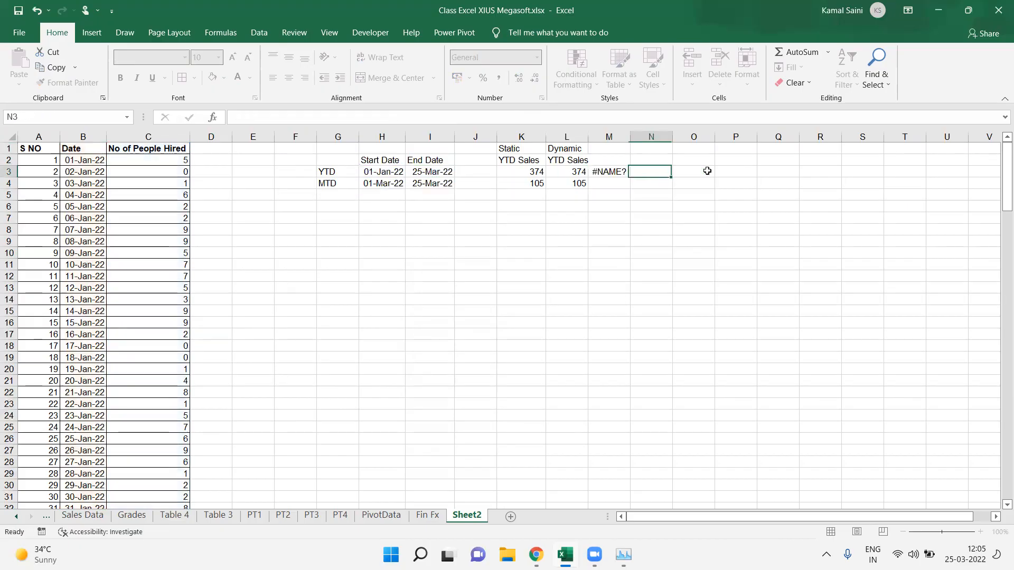
text(=form)
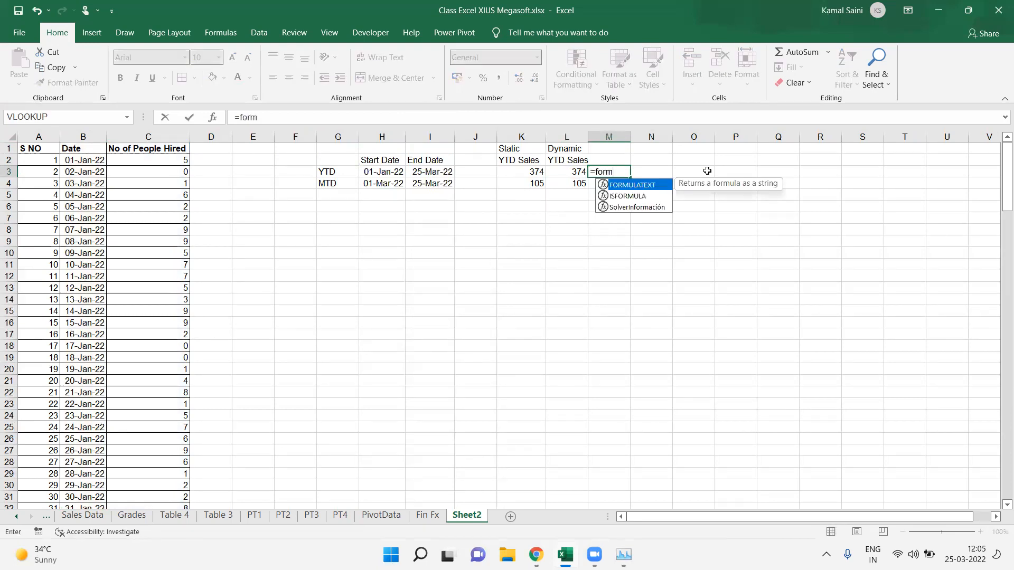
key(Tab)
key(Left)
key(Return)
key(ctrl+d)
key(Return)
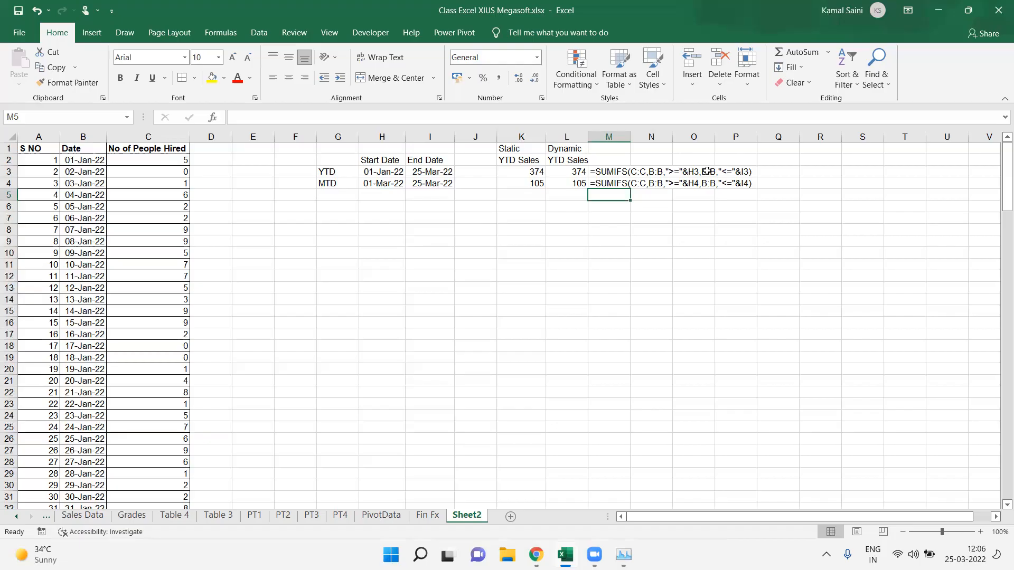
Step: On the Fin Fx sheet, apply all borders to the Jan/Feb growth rate table in A35:D42
click(429, 517)
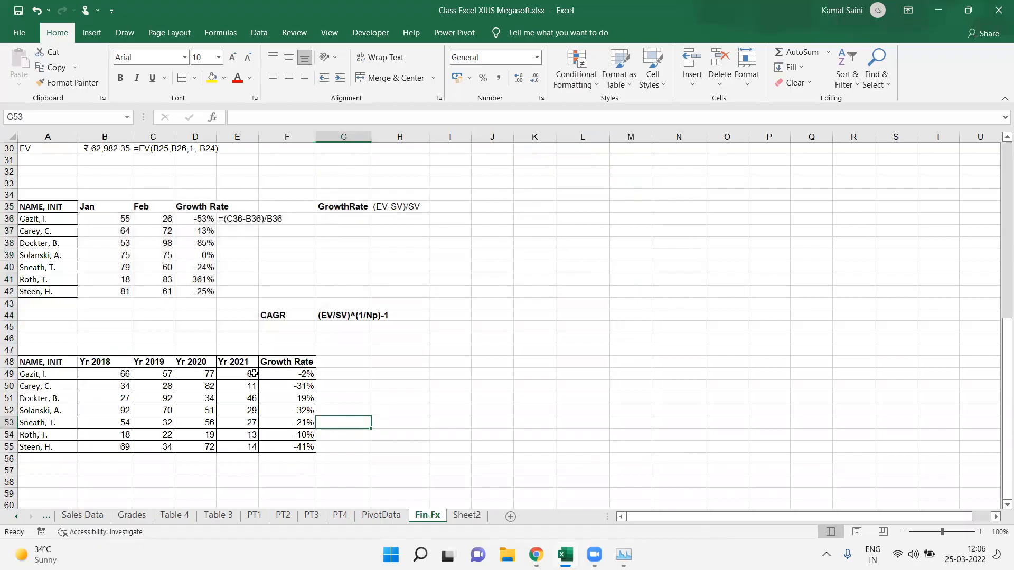
drag(53, 207, 191, 289)
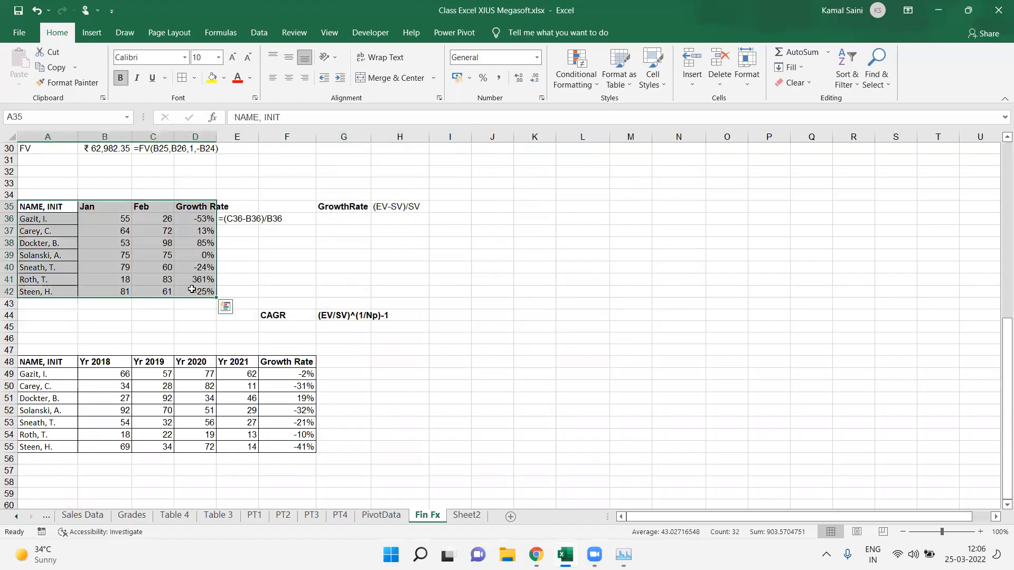
key(alt)
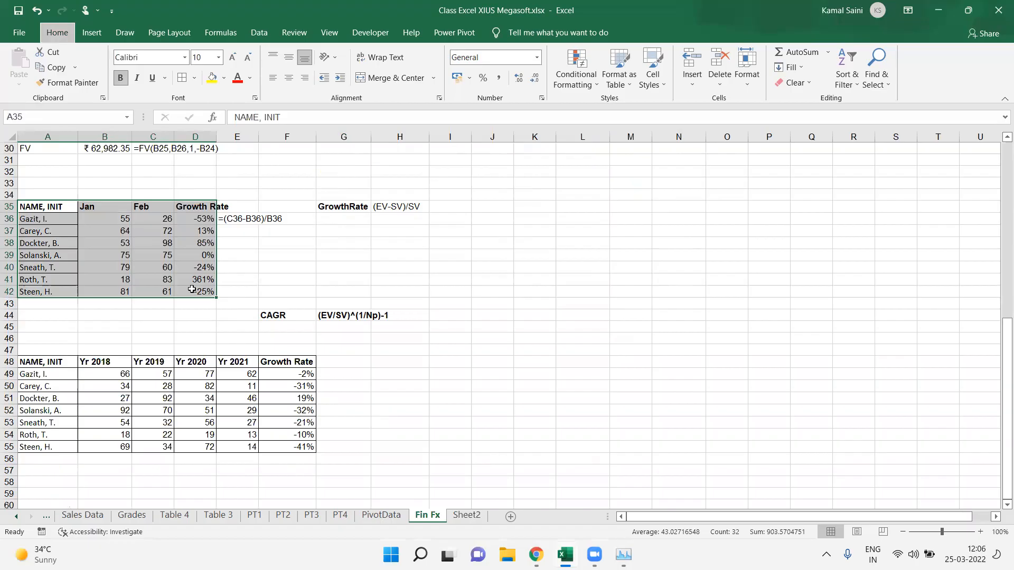
key(h)
key(b)
key(a)
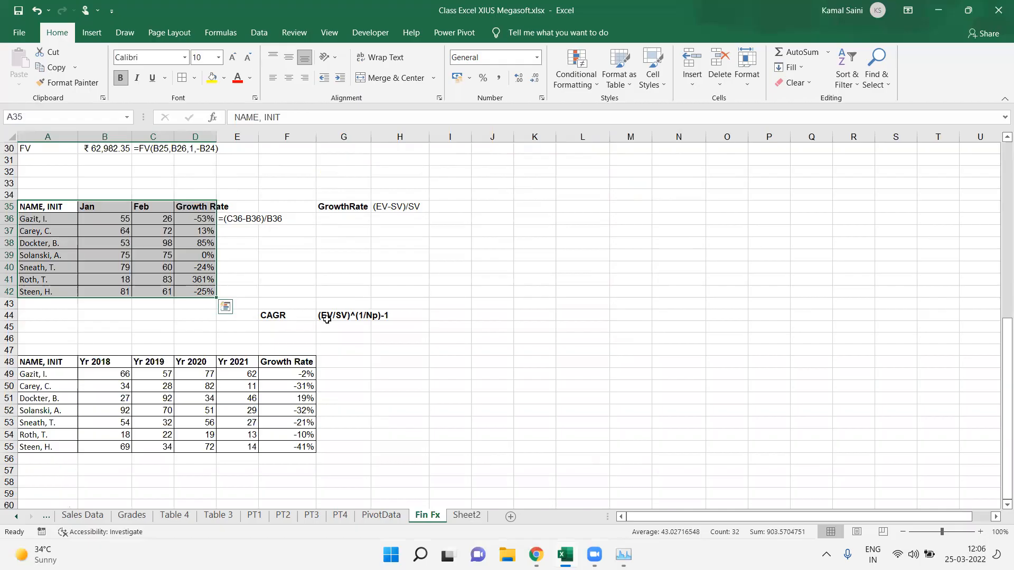
Step: Copy the CAGR label and its (EV/SV)^(1/Np)-1 formula text one column right into G44:H44
drag(289, 315, 327, 320)
key(ctrl+c)
key(Right)
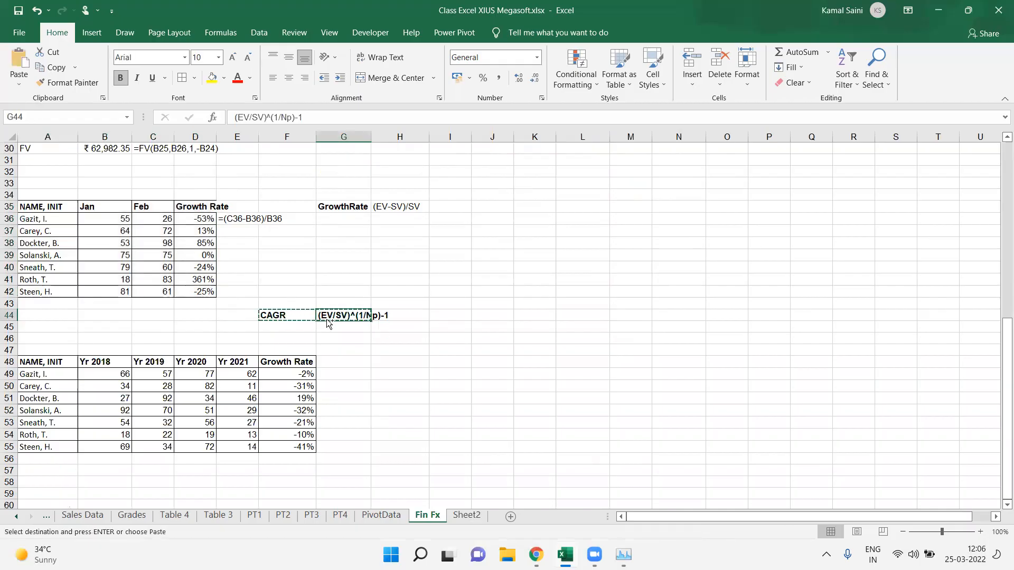
key(ctrl+v)
key(Escape)
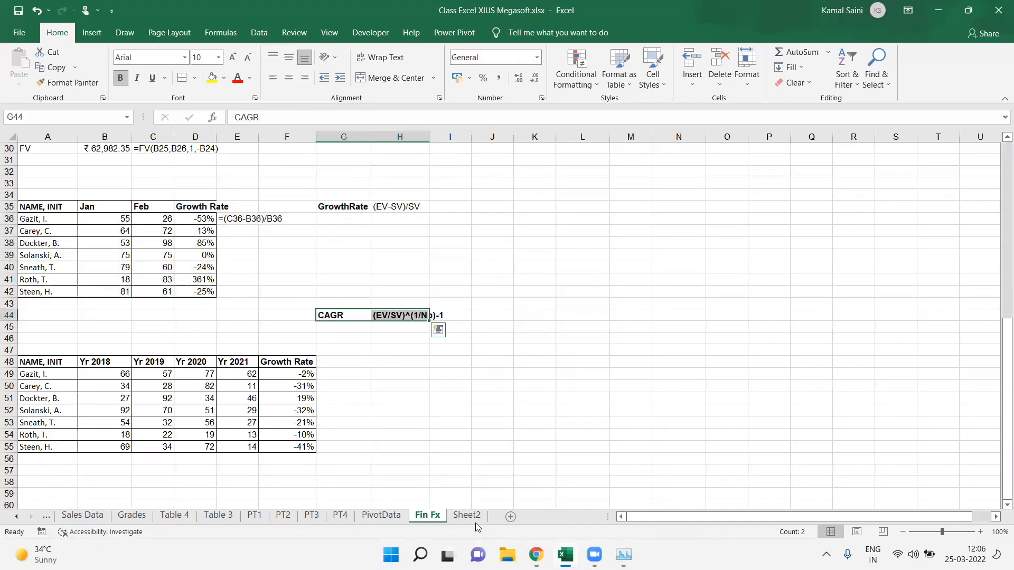
Step: Return to Sheet2 and review the YTD Sales headers and the people-hired data
click(467, 516)
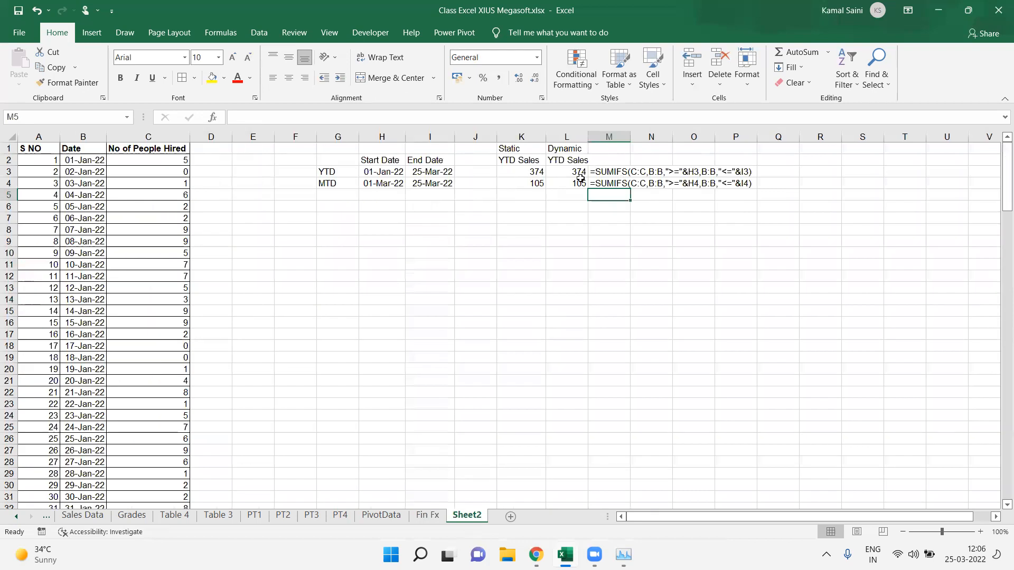
click(521, 160)
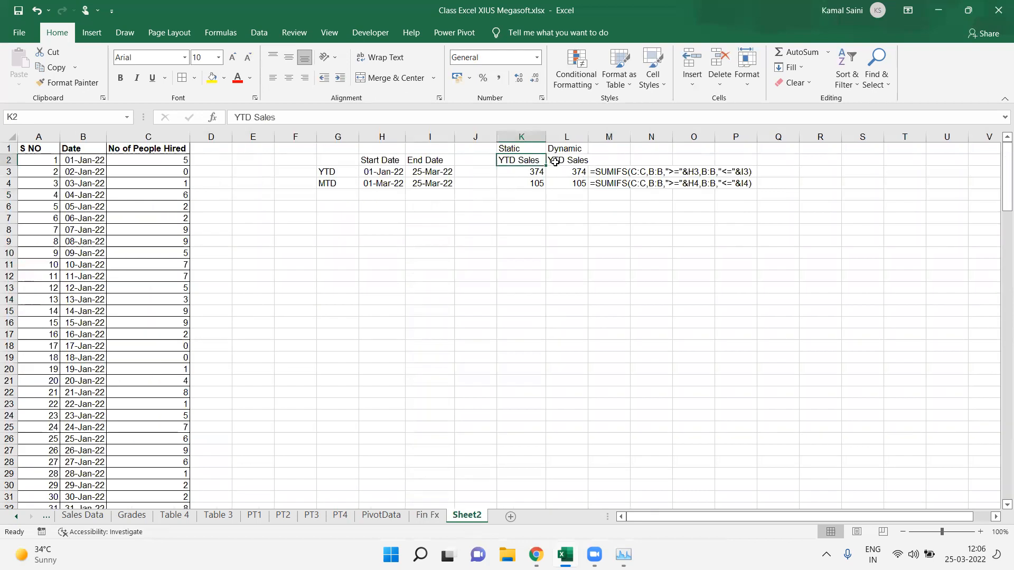
click(555, 162)
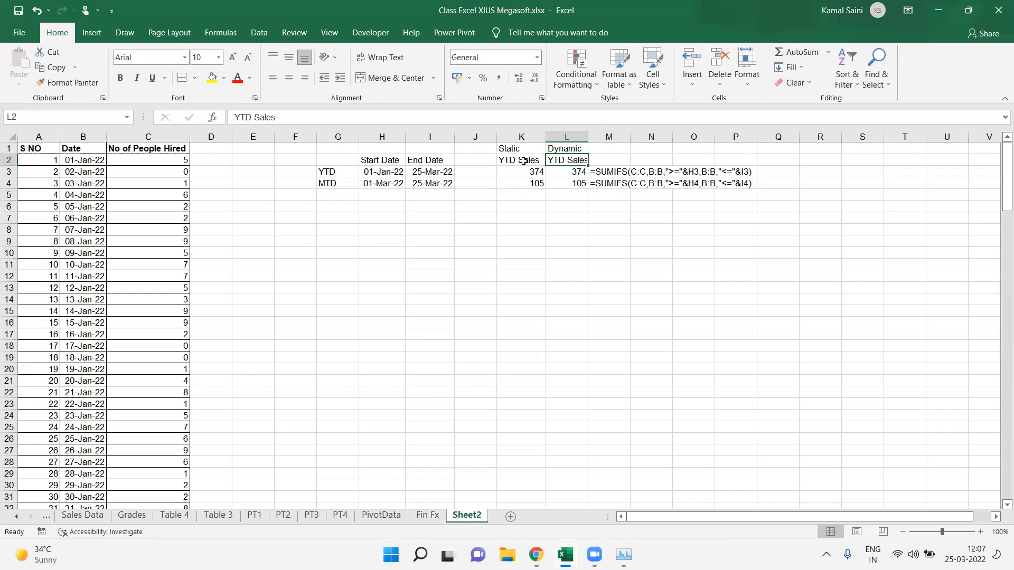
click(148, 192)
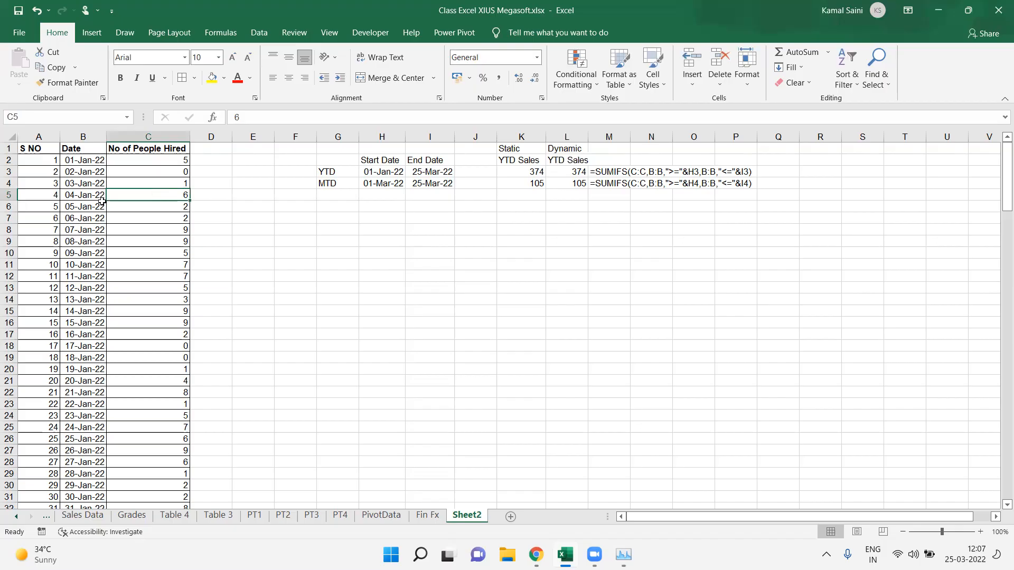
click(366, 216)
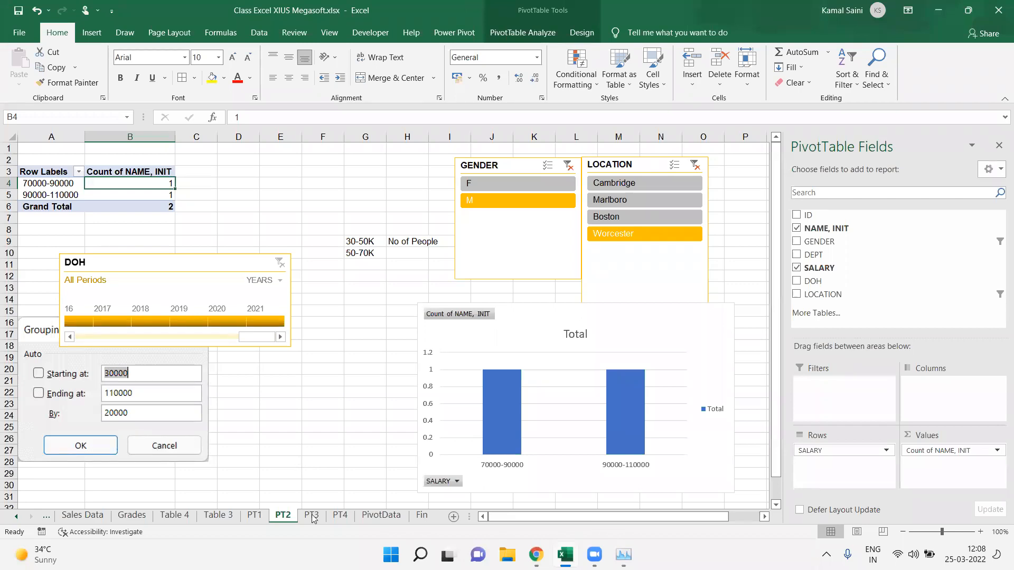
Step: Check the years-by-month pivot table on PT4, then return to PT2
click(340, 517)
click(157, 255)
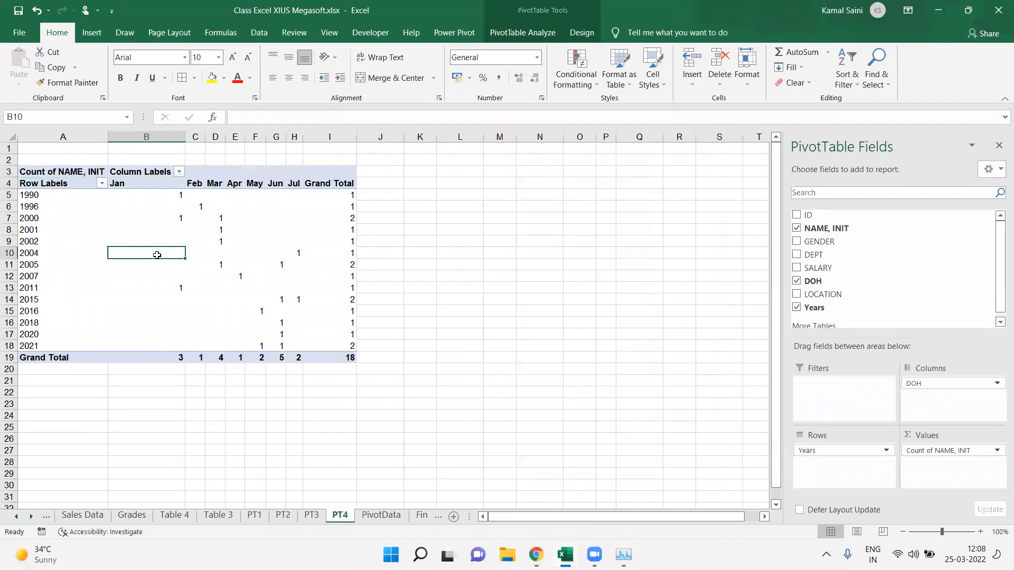
mouse_move(157, 255)
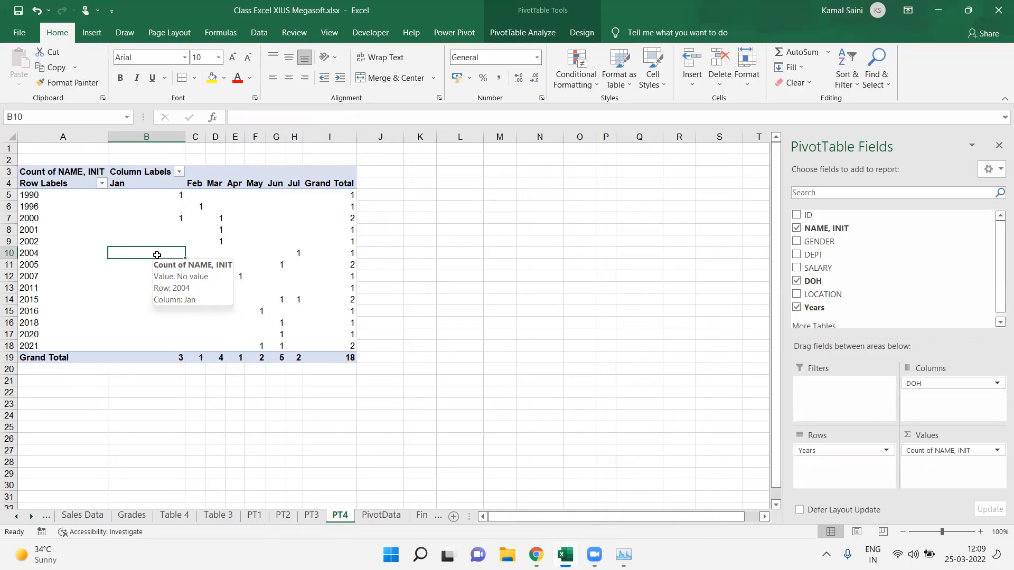
click(280, 516)
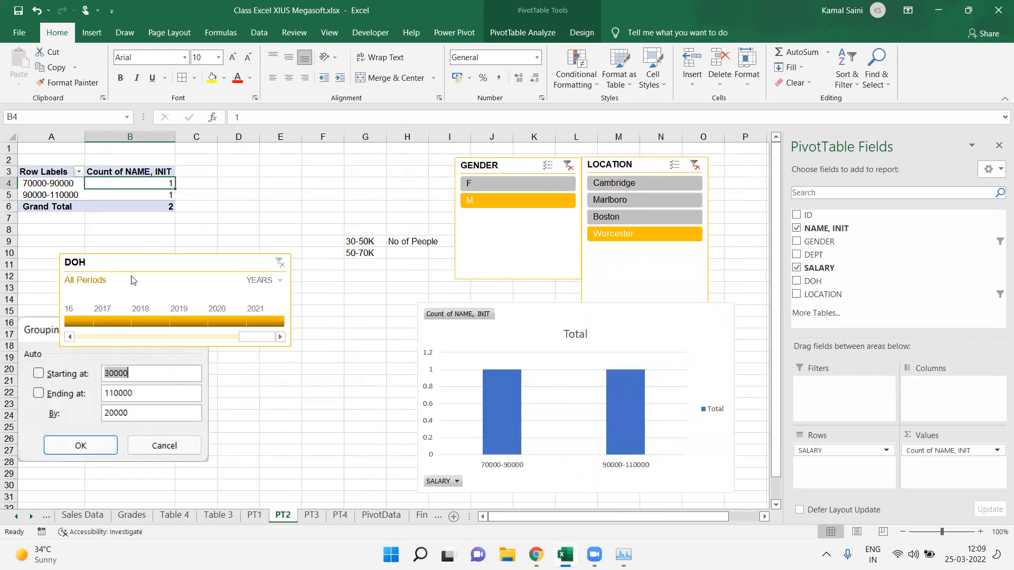
Step: Move the DOH timeline on PT2 up beside the pivot table, next to the GENDER slicer
drag(217, 249, 309, 228)
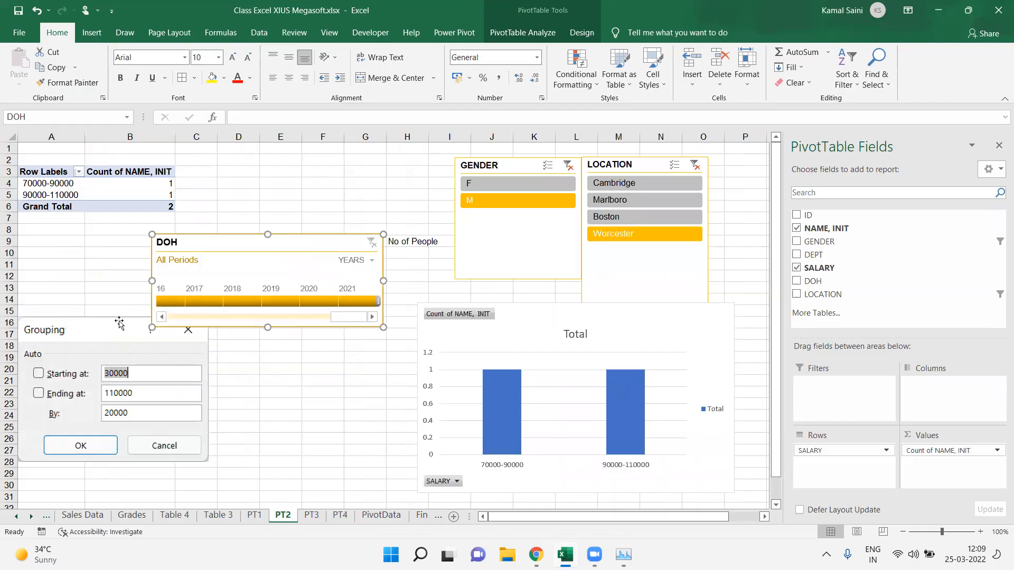
click(118, 324)
click(67, 184)
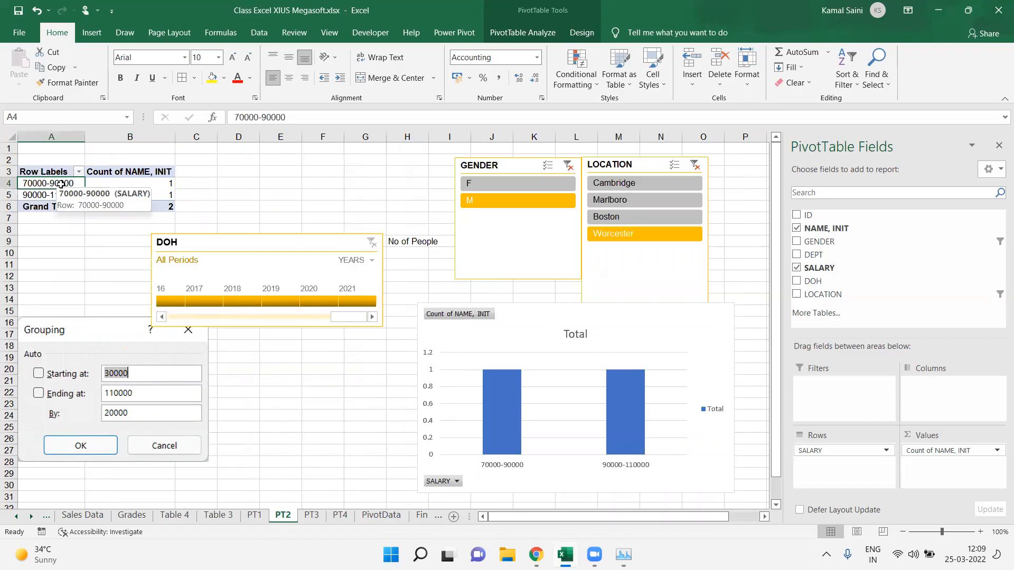
right_click(62, 183)
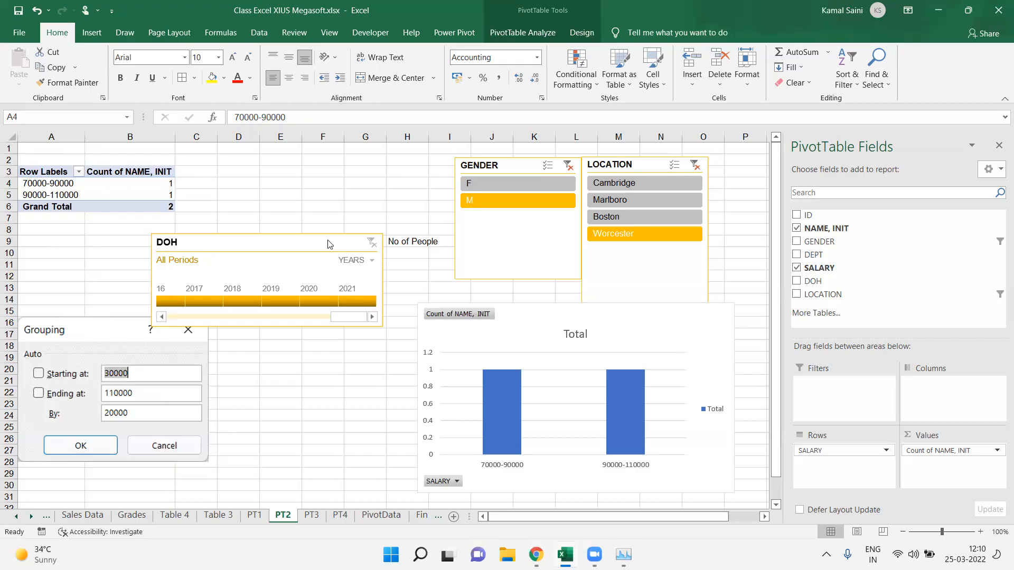
drag(293, 257, 320, 237)
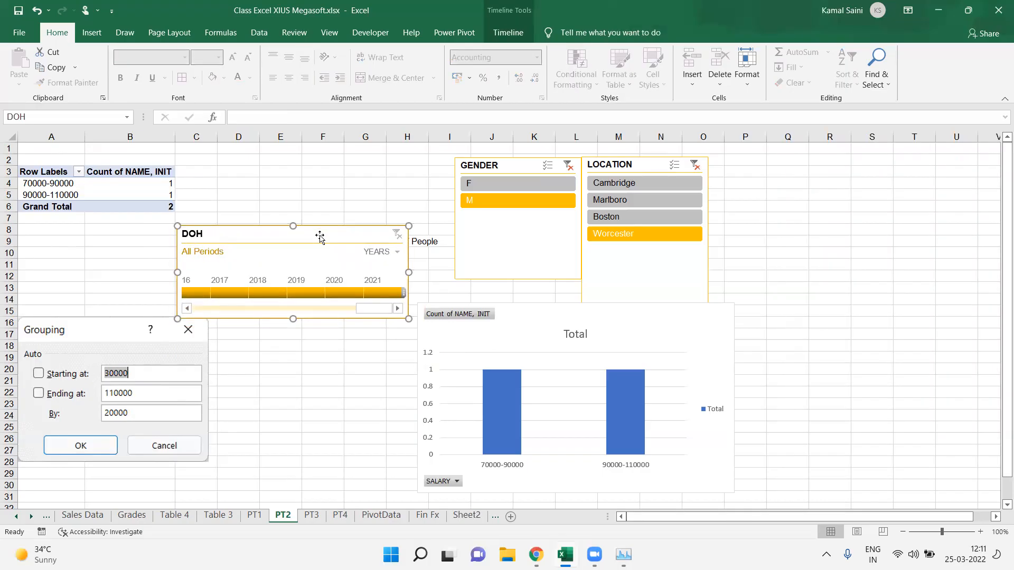
click(377, 186)
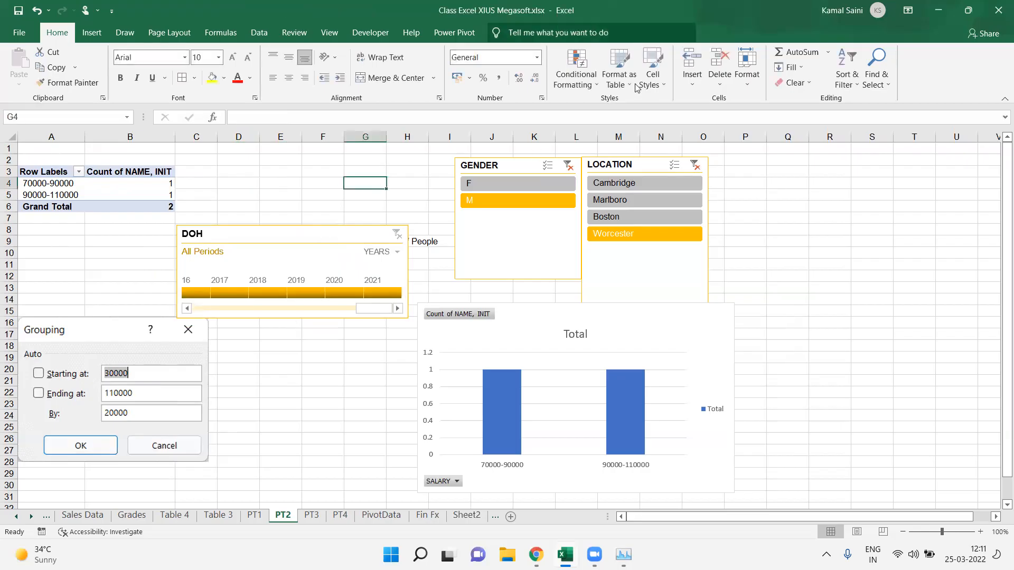